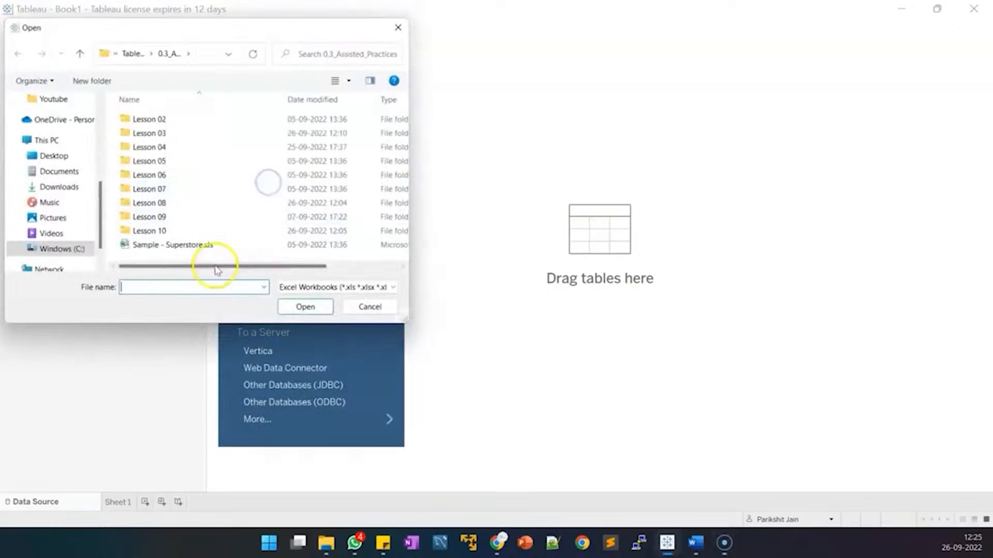
Open the Sample - Superstore workbook as the data source.
left_click(377, 310)
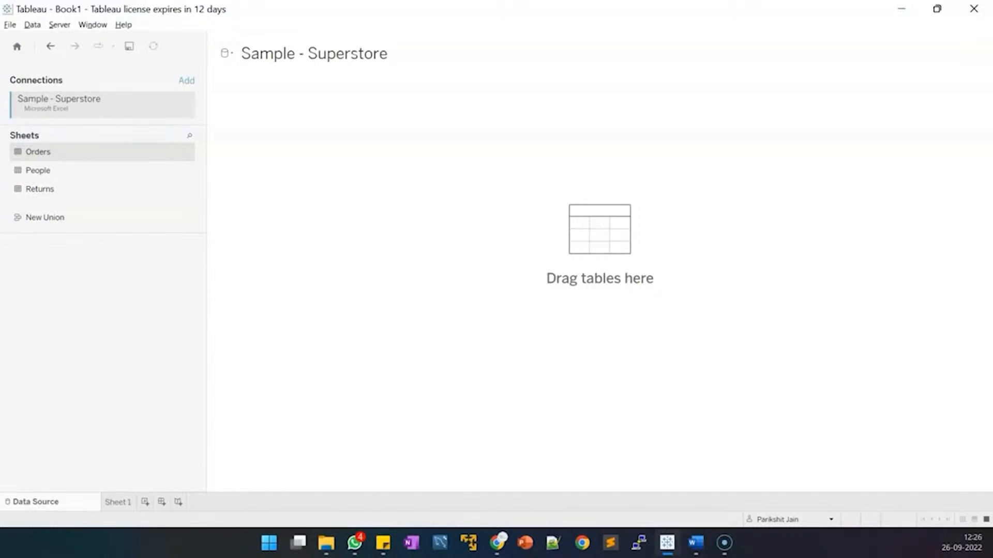
Place the Orders sheet on the canvas and collapse the metadata pane to widen the preview.
left_click_drag(62, 153, 340, 164)
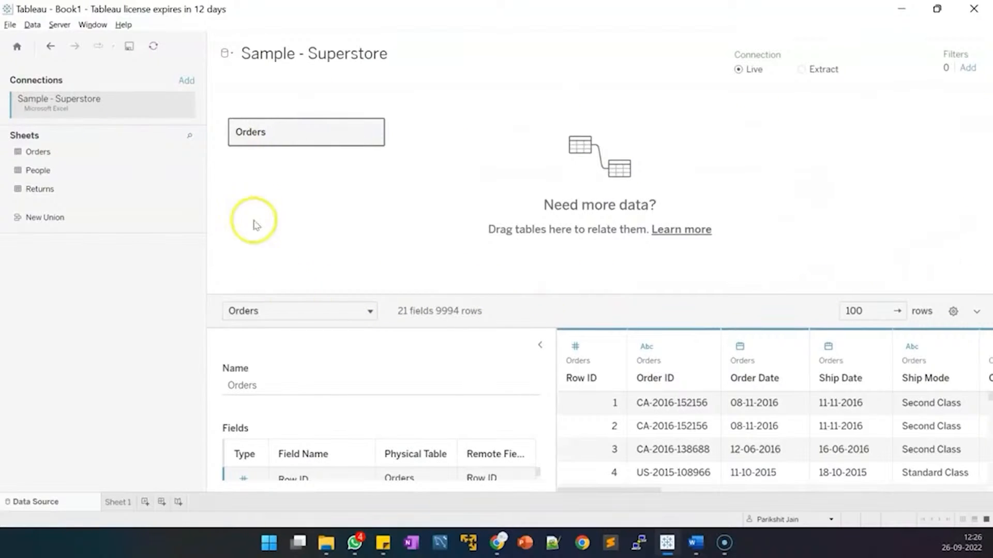
left_click(540, 345)
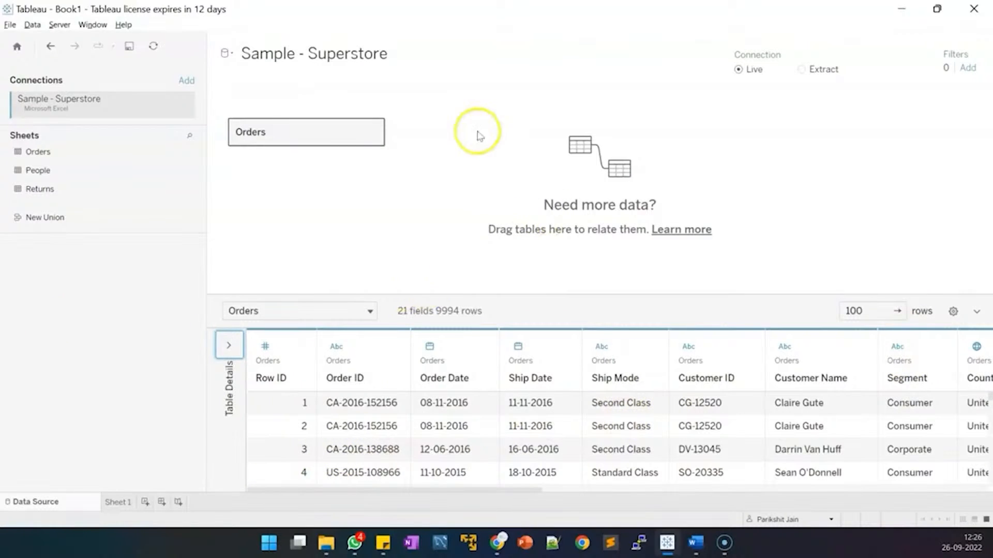
right_click(319, 126)
Inner-join People to Orders on Region = Region (People).
left_click(329, 132)
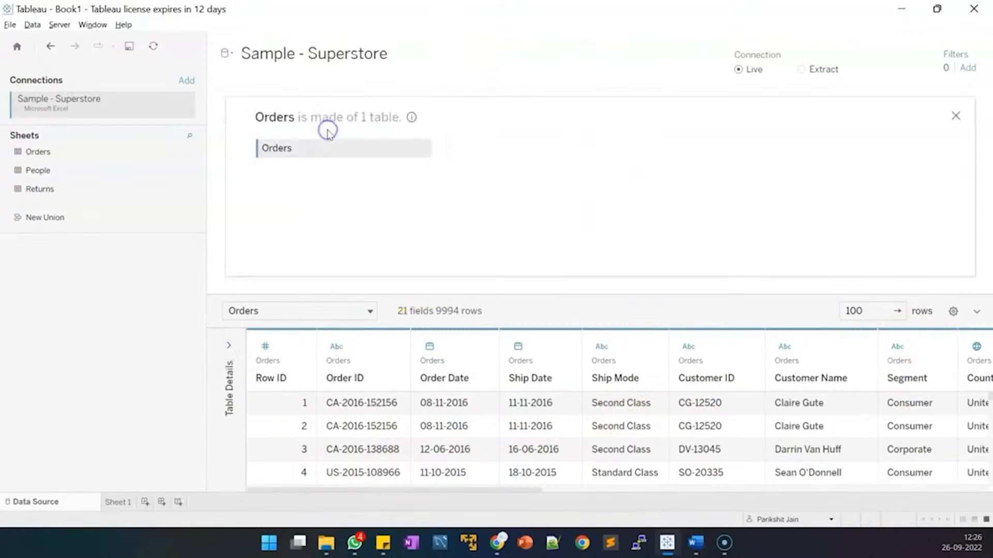
left_click_drag(50, 170, 521, 148)
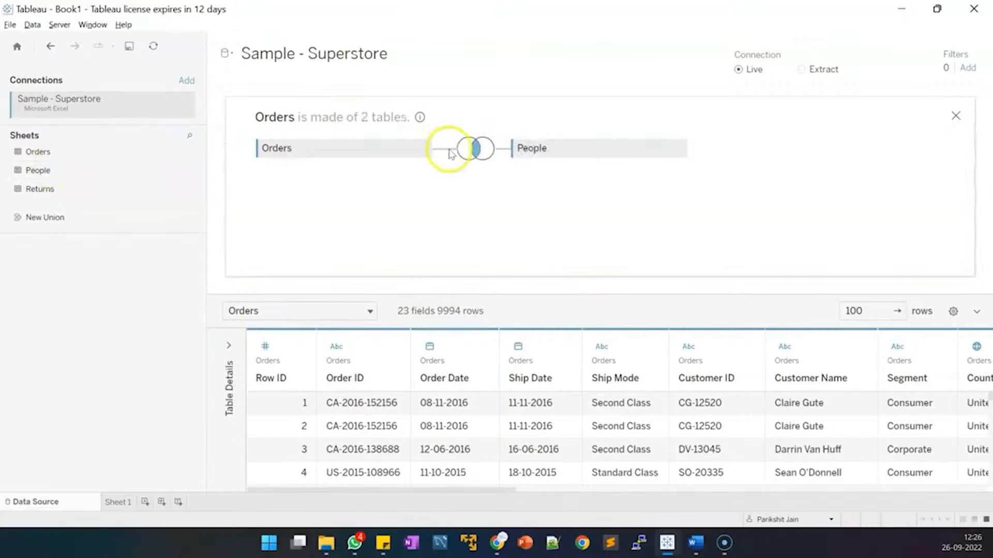
left_click(478, 153)
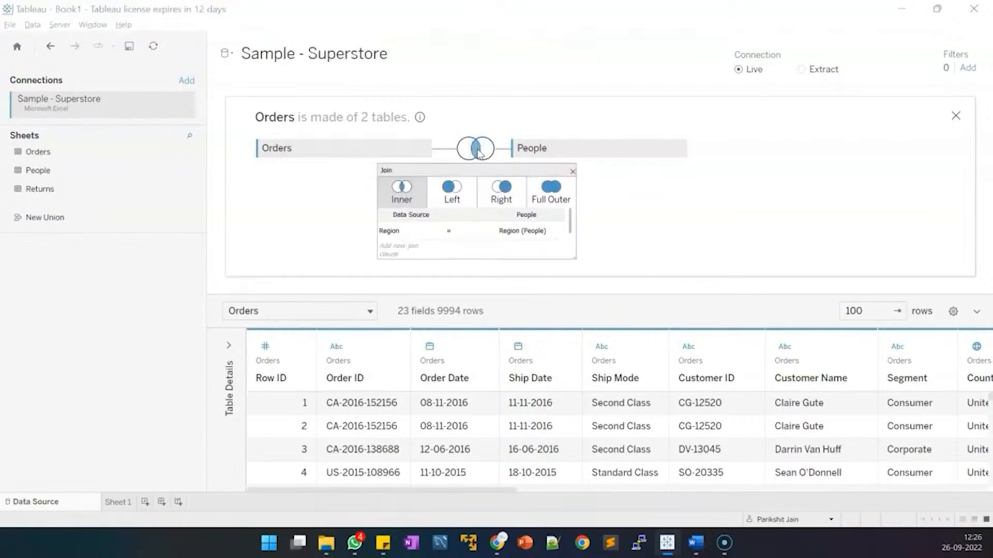
left_click(459, 190)
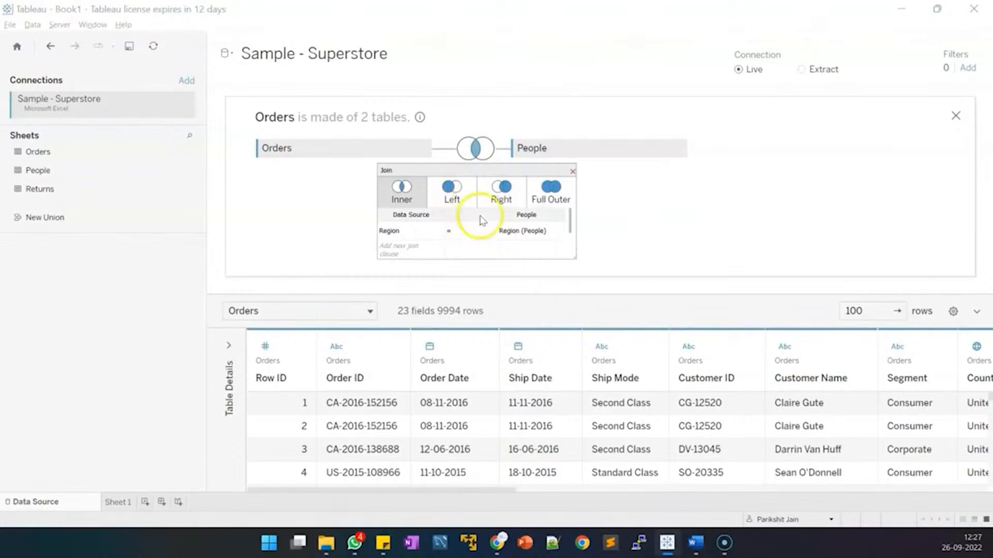
left_click(439, 232)
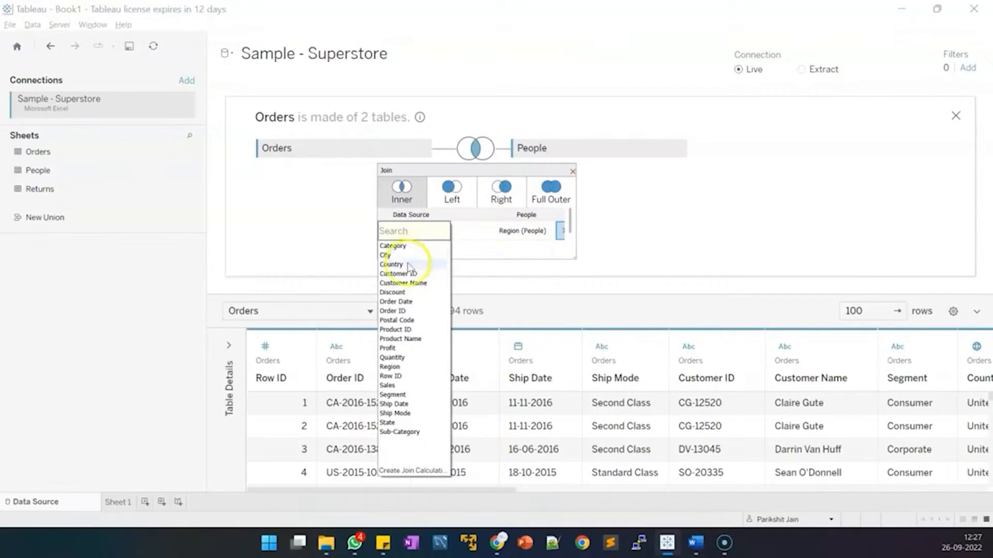
left_click(391, 369)
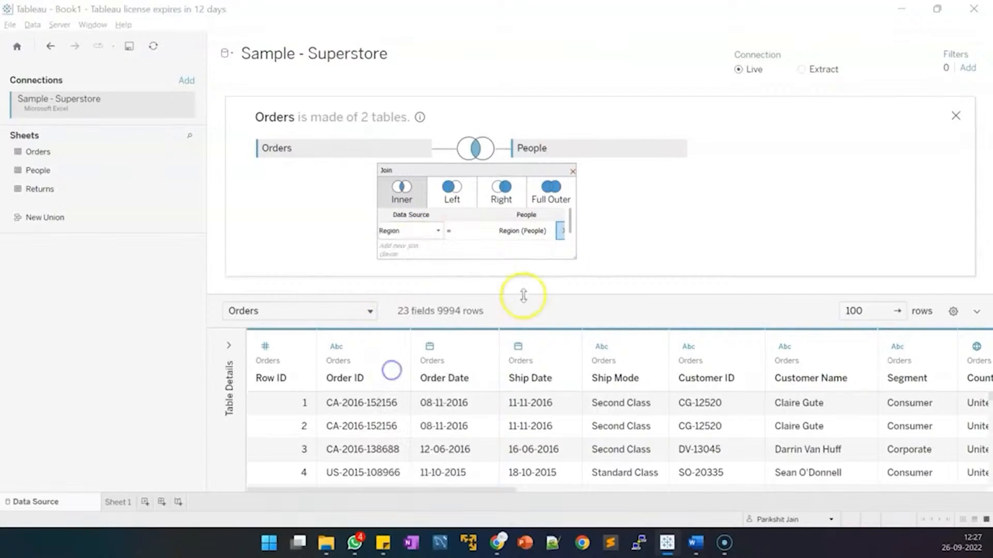
left_click(547, 233)
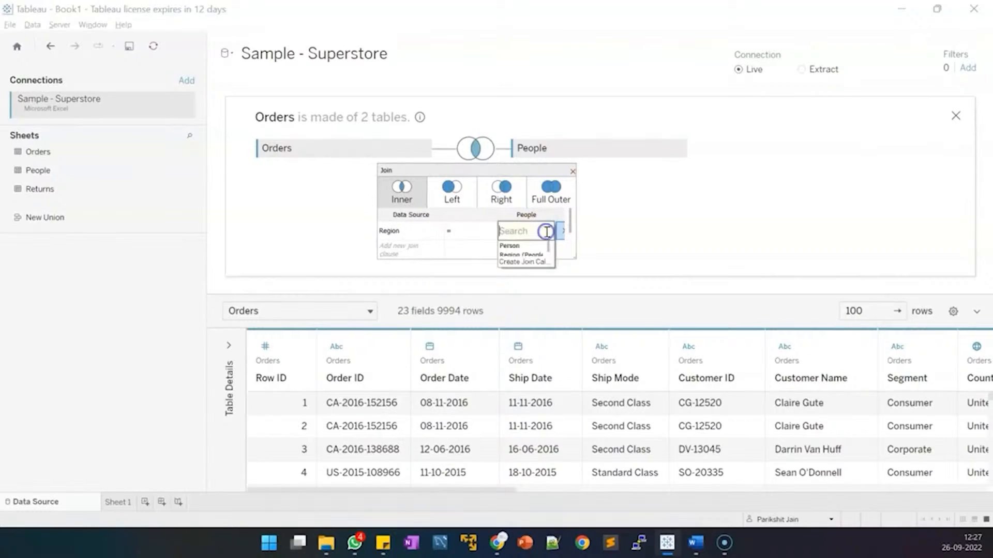
left_click(531, 255)
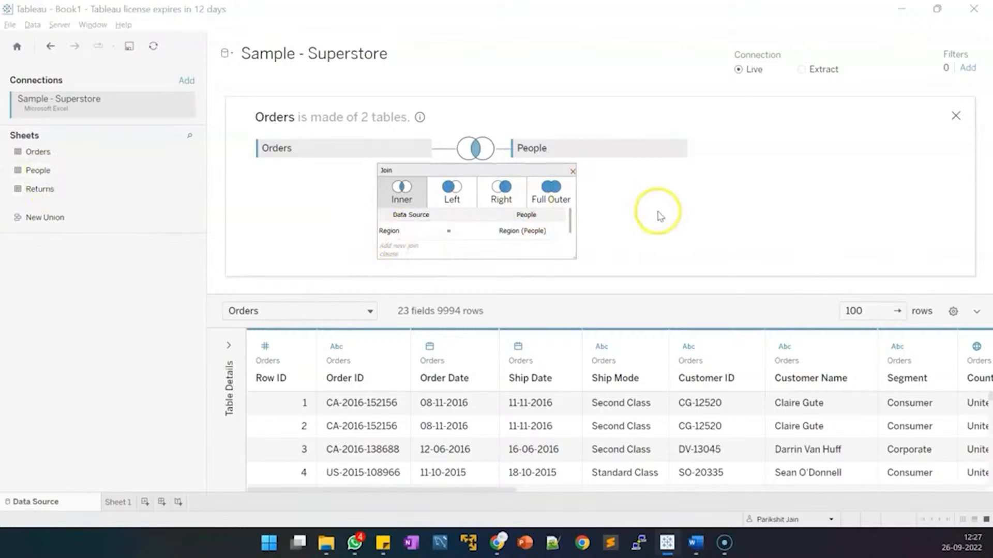
left_click(572, 172)
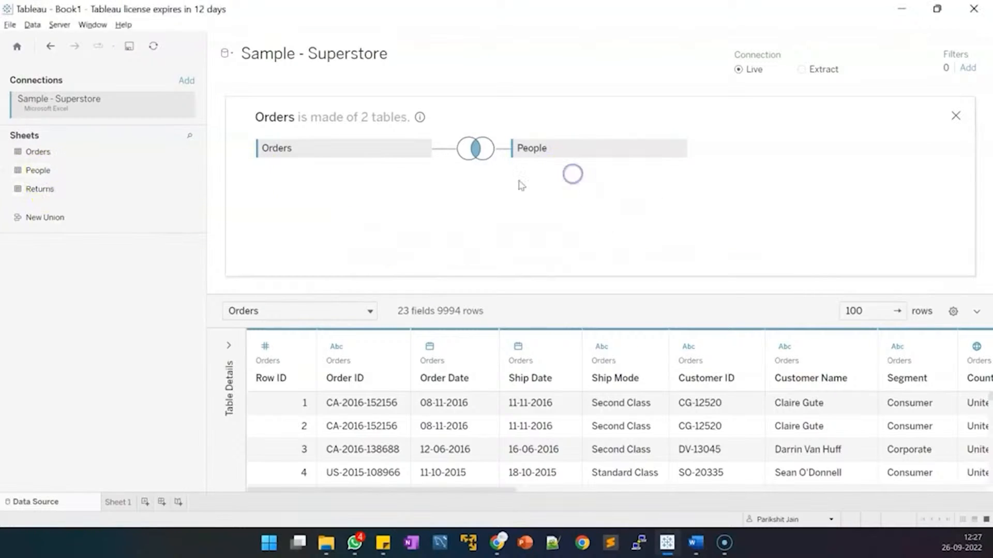
left_click(87, 168)
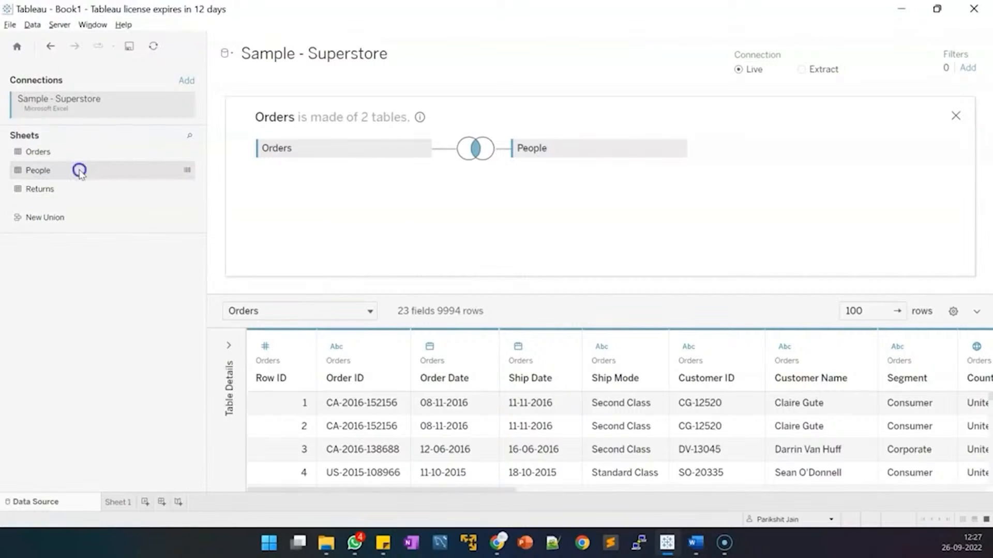
Try relating People to Orders, cancel it, and recheck the existing Orders–People join.
left_click(955, 115)
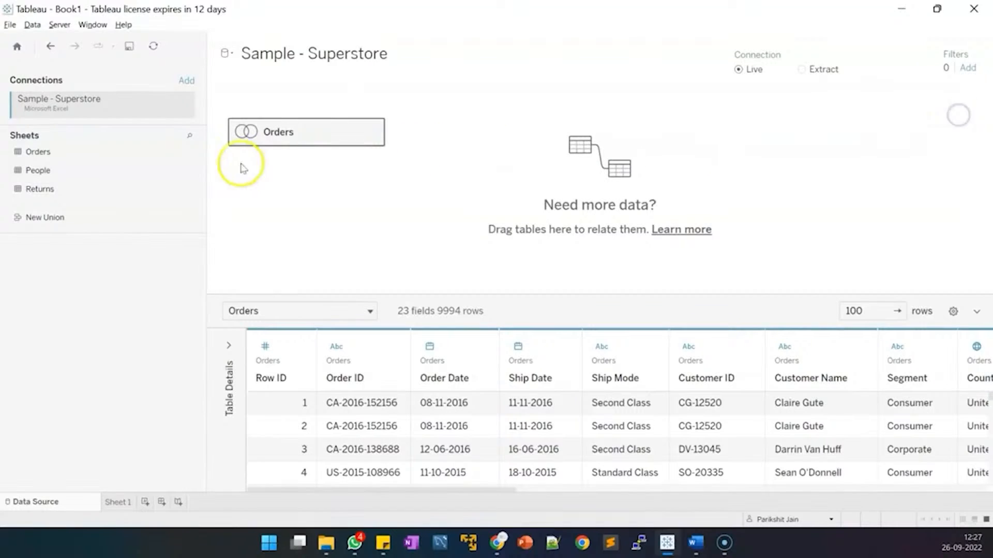
left_click(130, 164)
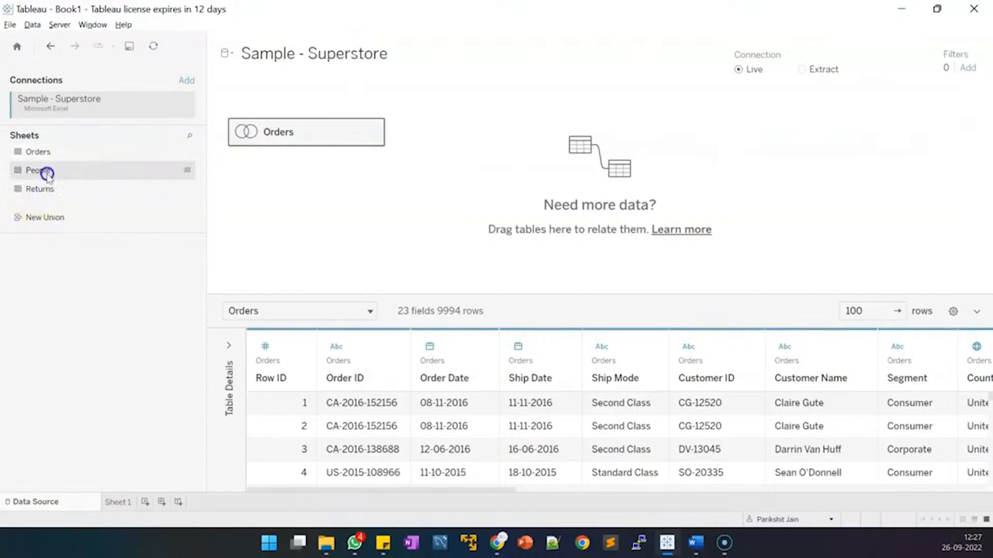
left_click_drag(44, 169, 16, 162)
left_click(30, 154)
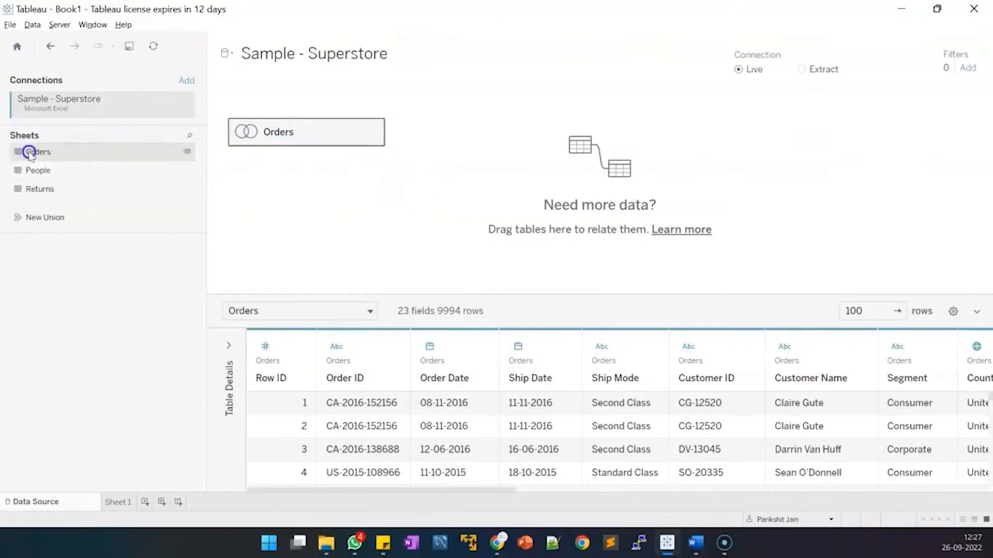
left_click(30, 169)
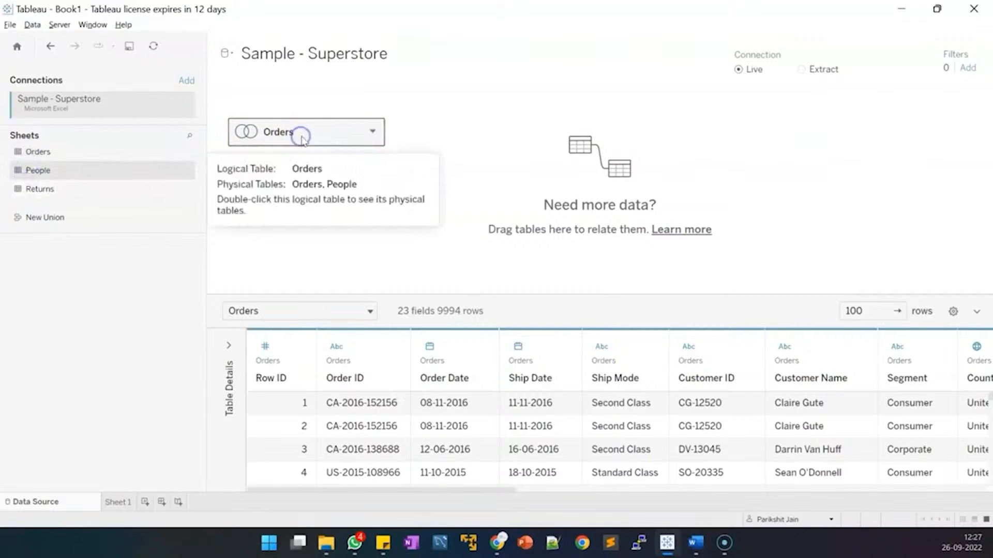
left_click(372, 131)
left_click(393, 147)
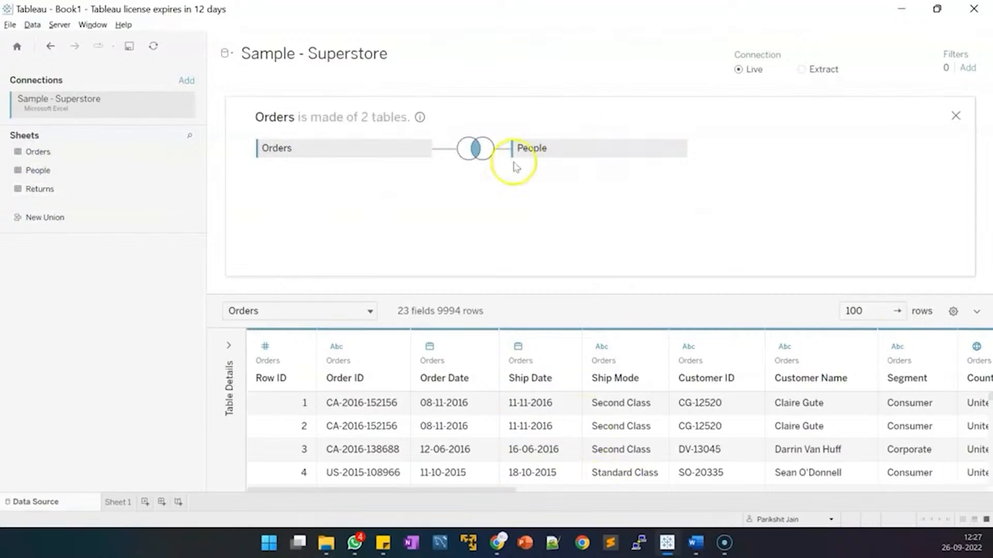
left_click(455, 159)
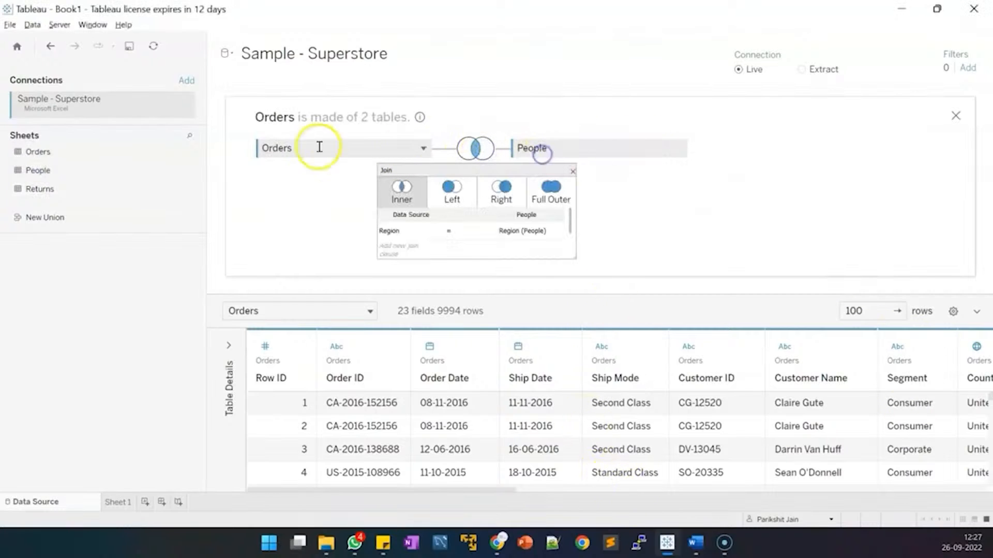
left_click(956, 115)
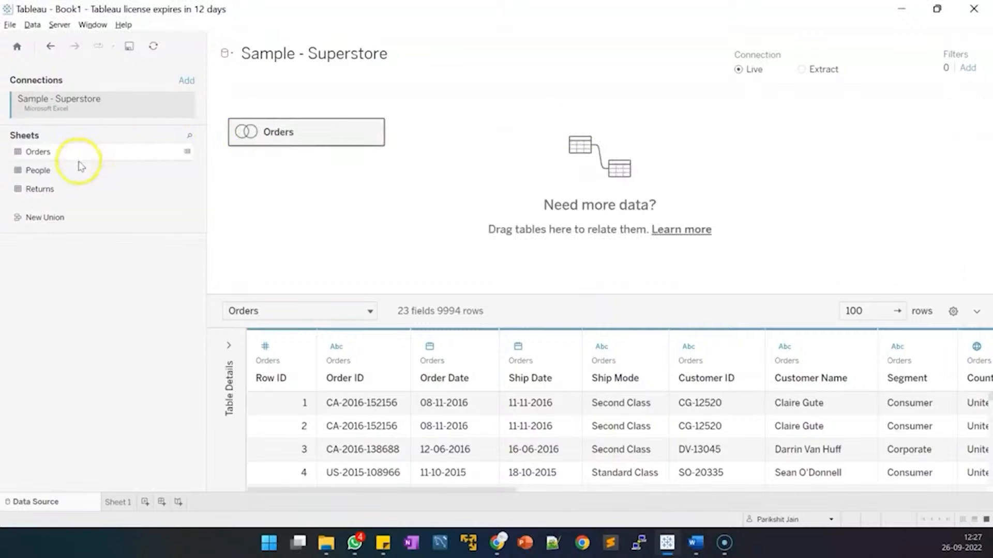
Add People as a separate People1 table, then remove People1 from the canvas.
left_click_drag(52, 170, 500, 190)
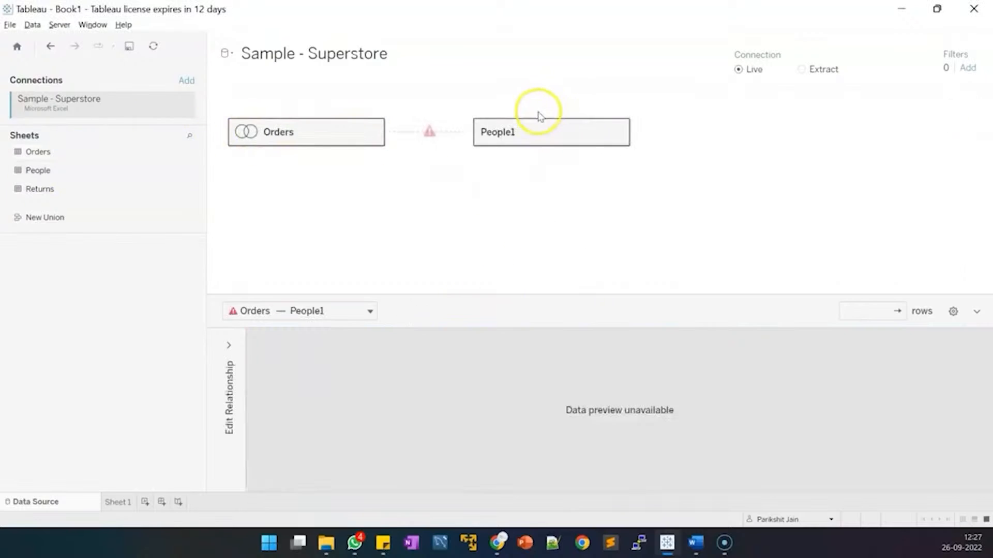
left_click(534, 128)
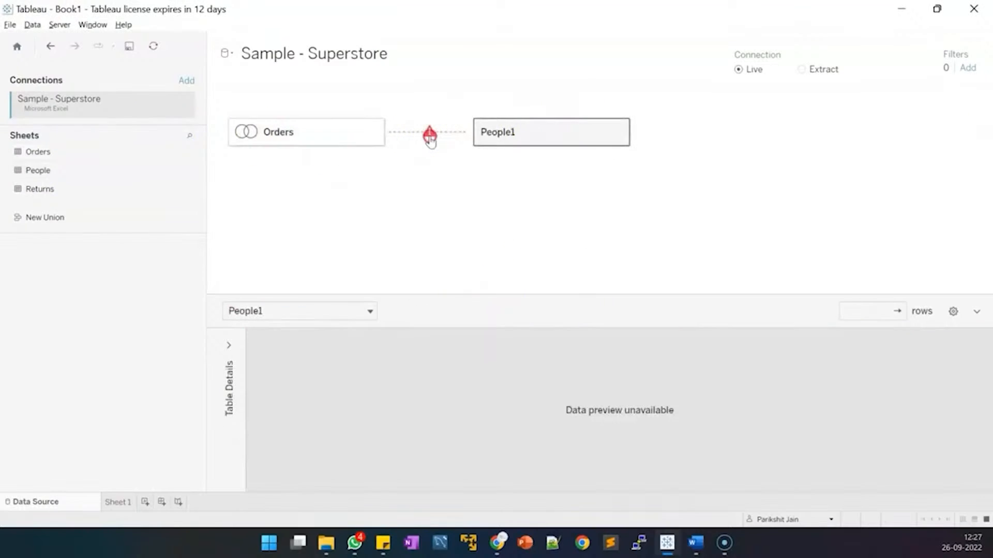
right_click(504, 125)
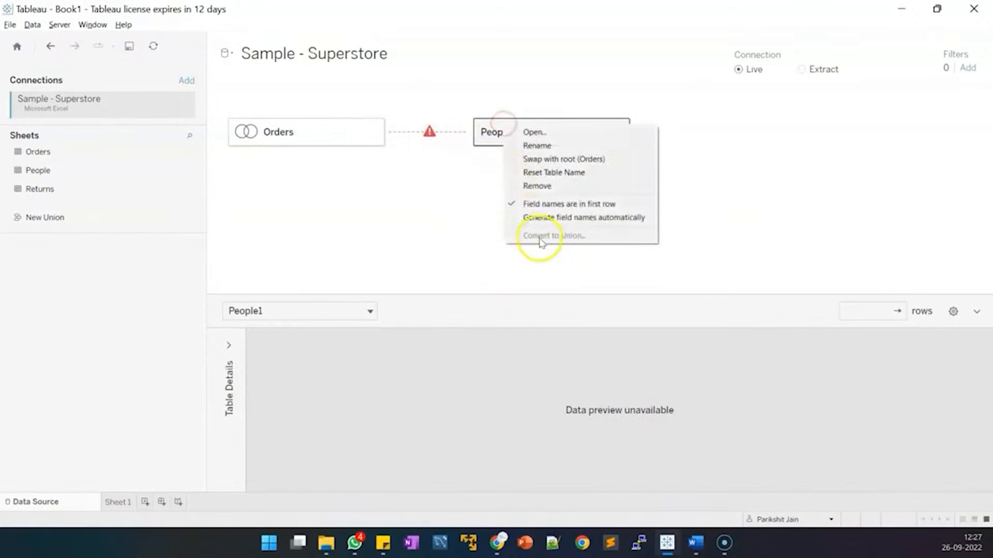
left_click(516, 184)
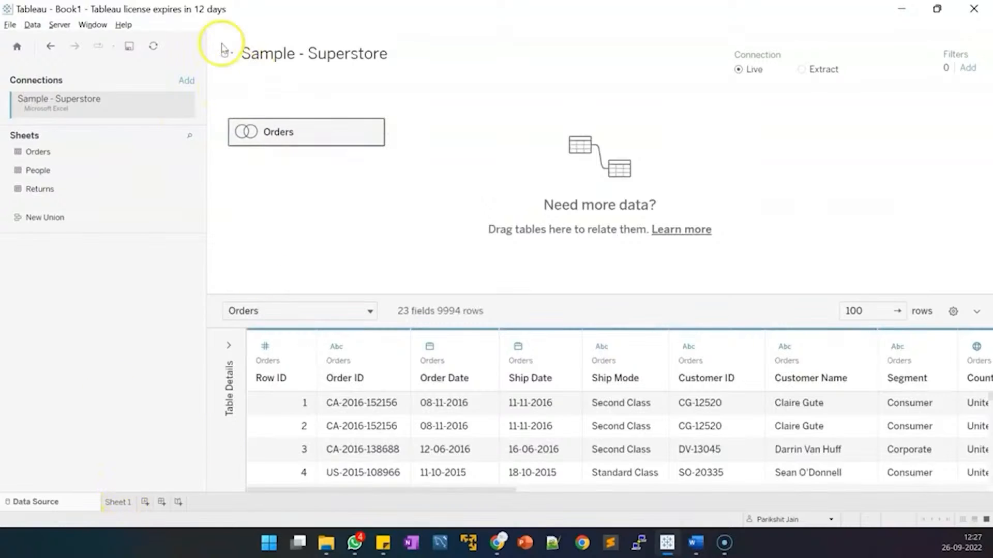
Scroll the preview right to check the Person and Region (People) columns, then switch to Excel.
mouse_move(318, 145)
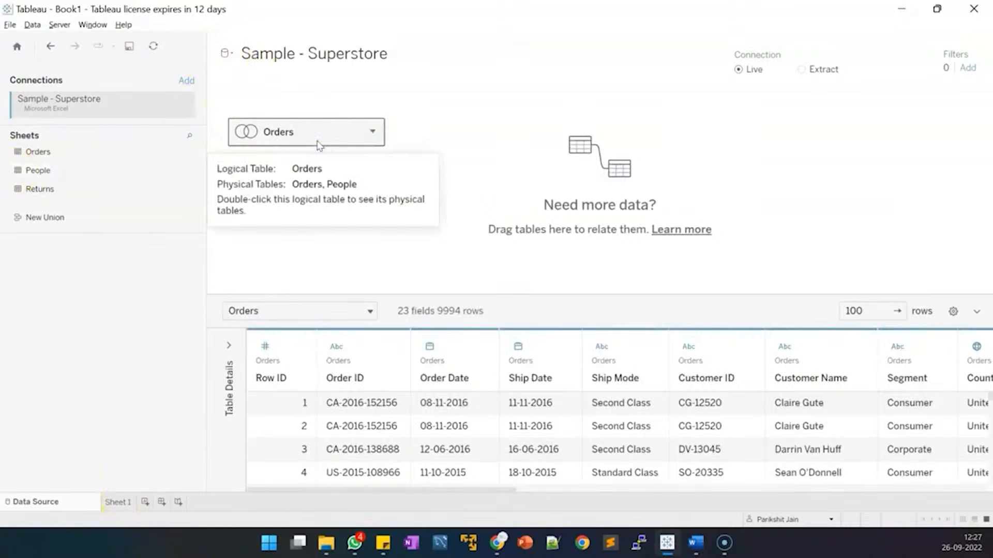
left_click_drag(405, 491, 917, 532)
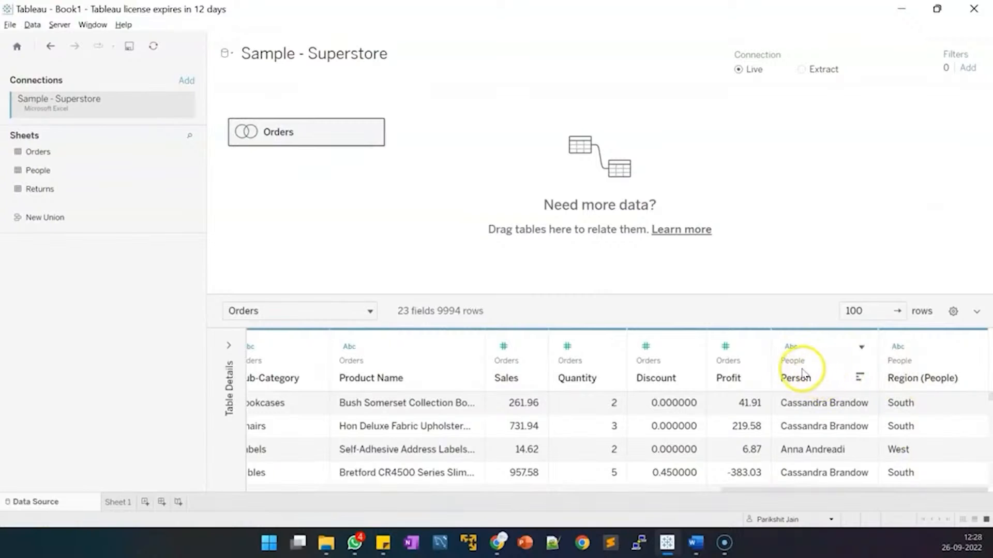
left_click(735, 491)
left_click_drag(734, 491, 799, 520)
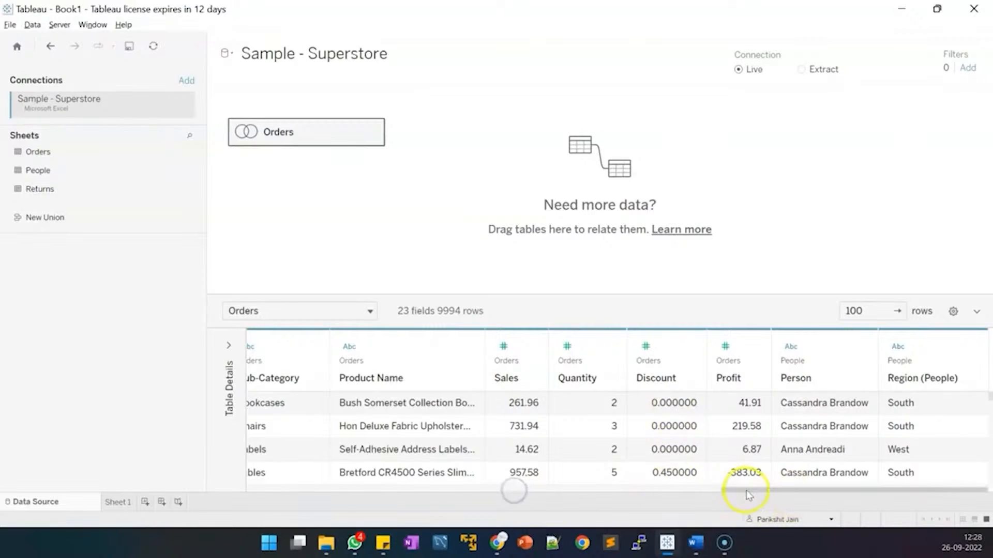
left_click_drag(750, 492, 723, 491)
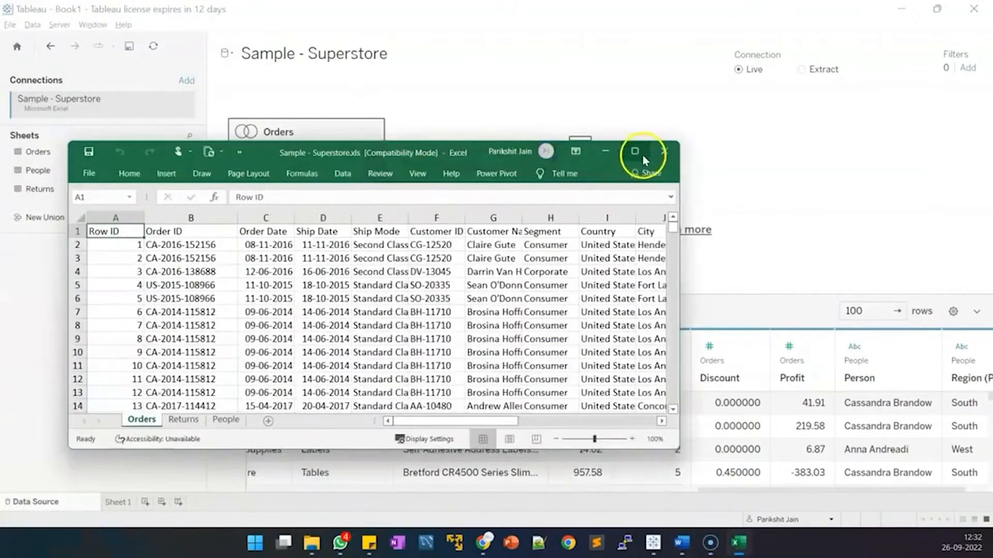
Maximize Excel and inspect the Orders sheet's State and Region columns.
left_click(642, 154)
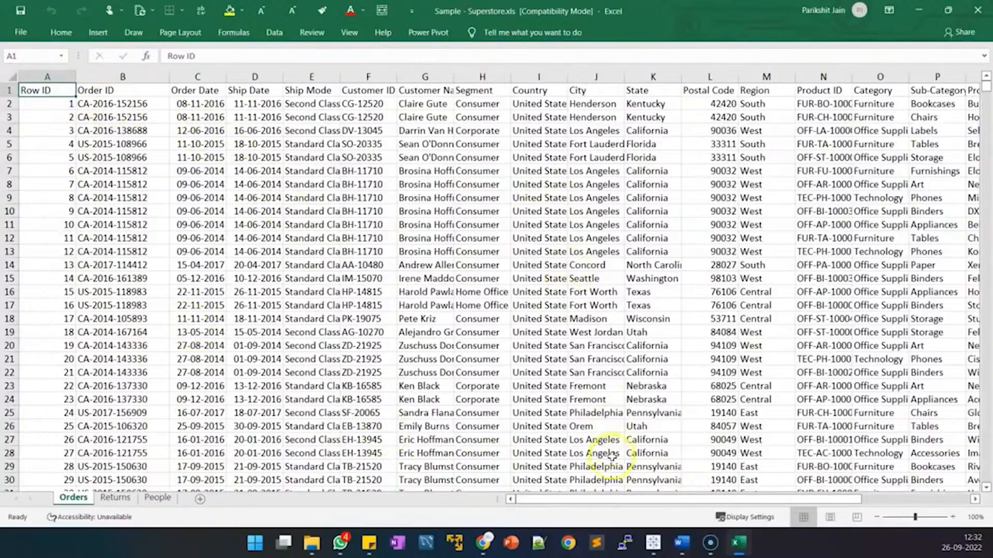
left_click_drag(582, 501, 695, 499)
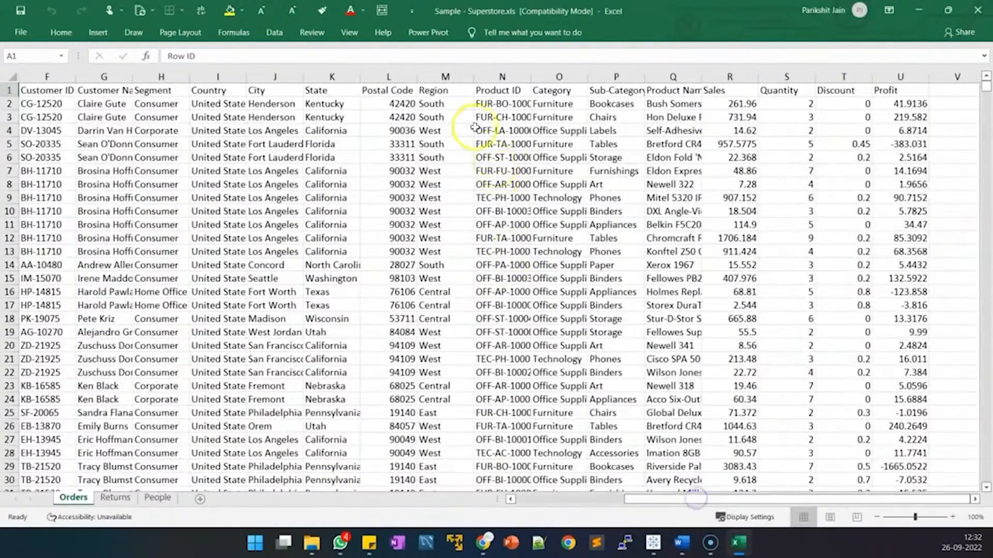
left_click(451, 170)
left_click_drag(335, 106, 331, 444)
left_click(430, 103)
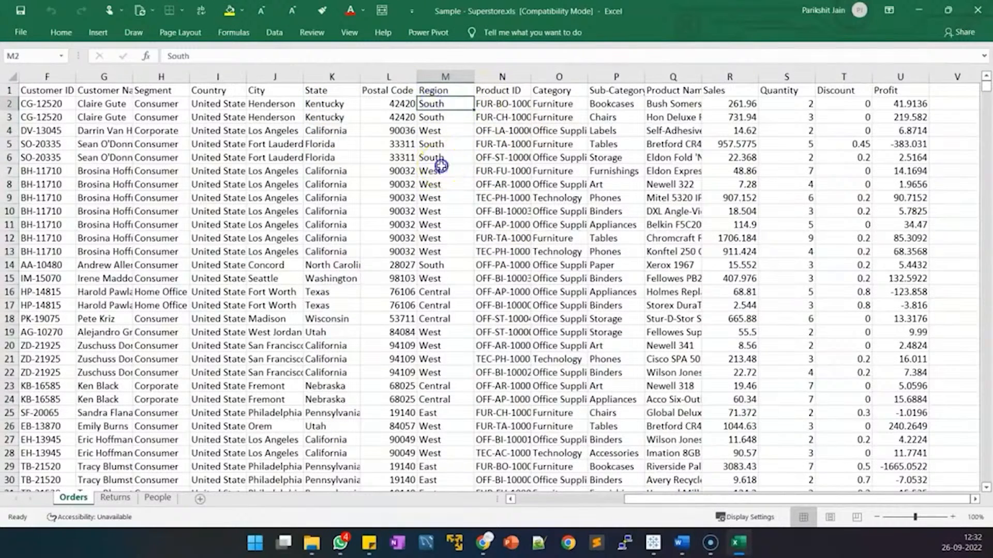
Compare the Returns sheet's returned orders with the Orders sheet's Order ID values.
left_click(113, 498)
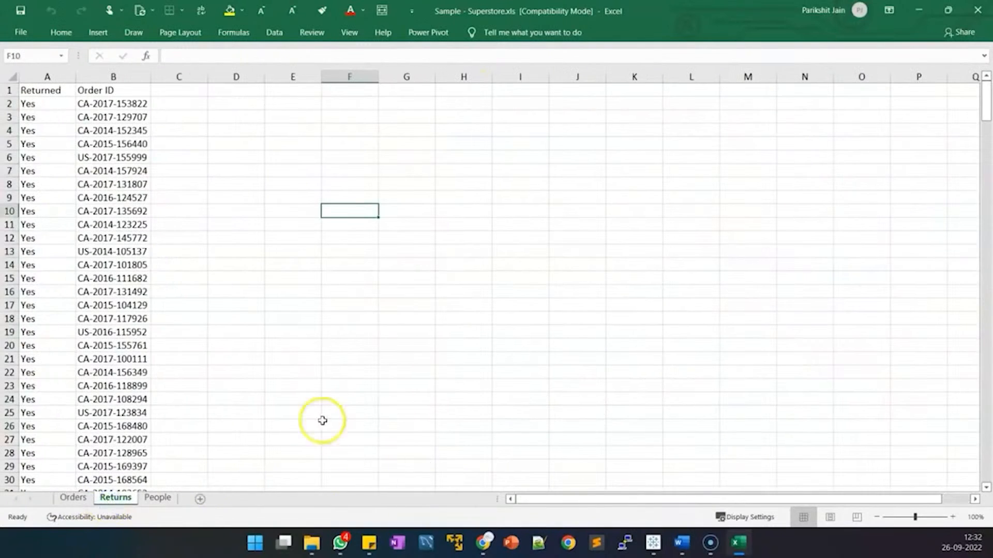
left_click_drag(64, 98, 97, 455)
left_click(73, 497)
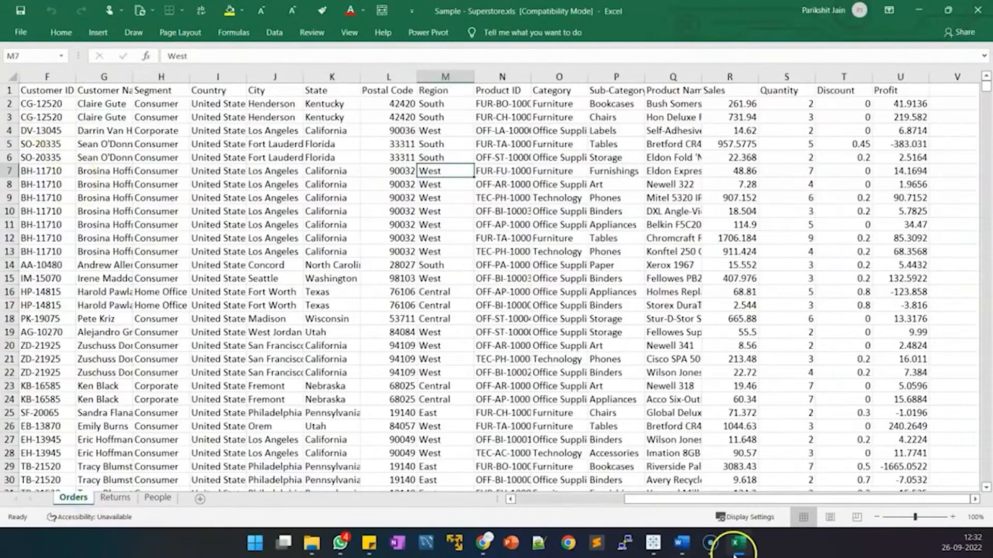
left_click_drag(708, 499, 500, 501)
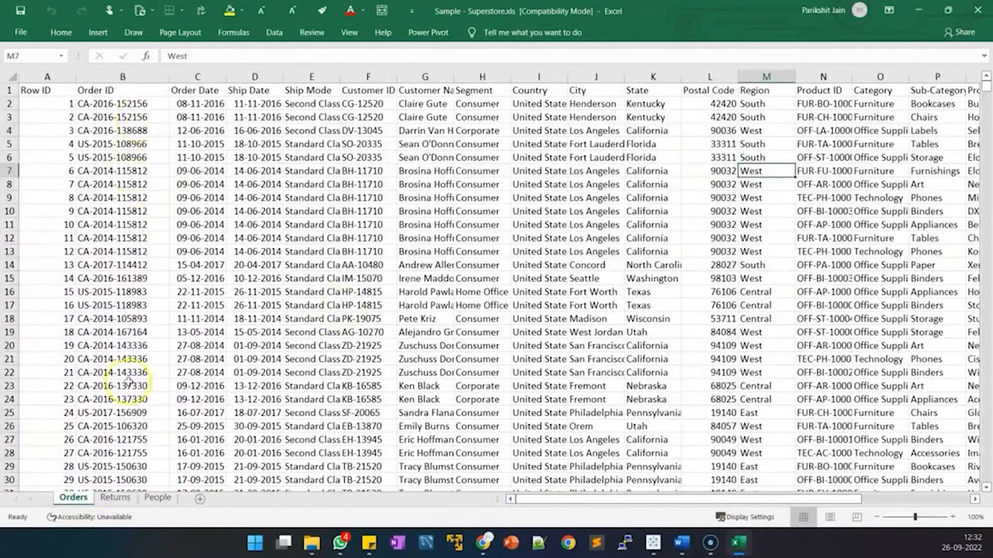
left_click(112, 497)
left_click(81, 499)
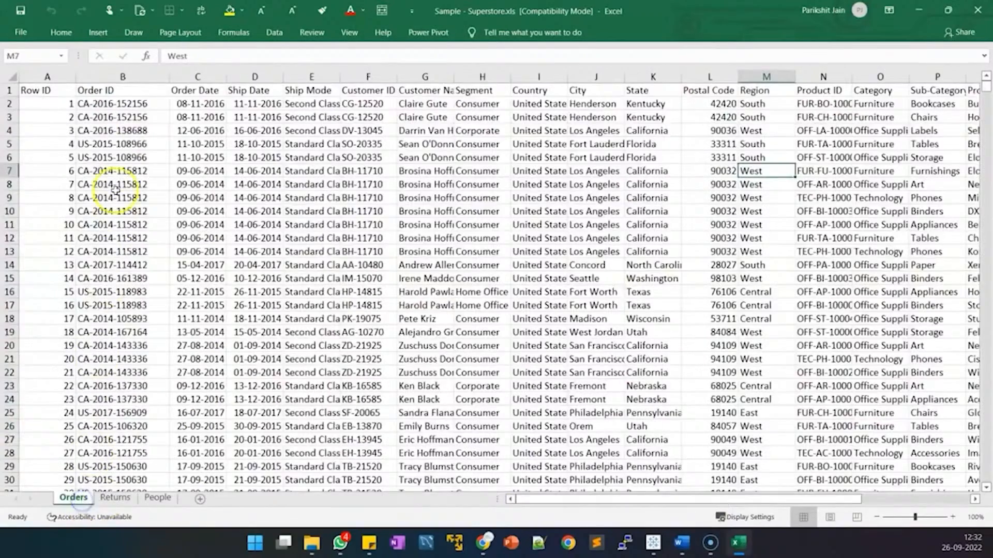
left_click_drag(119, 90, 140, 481)
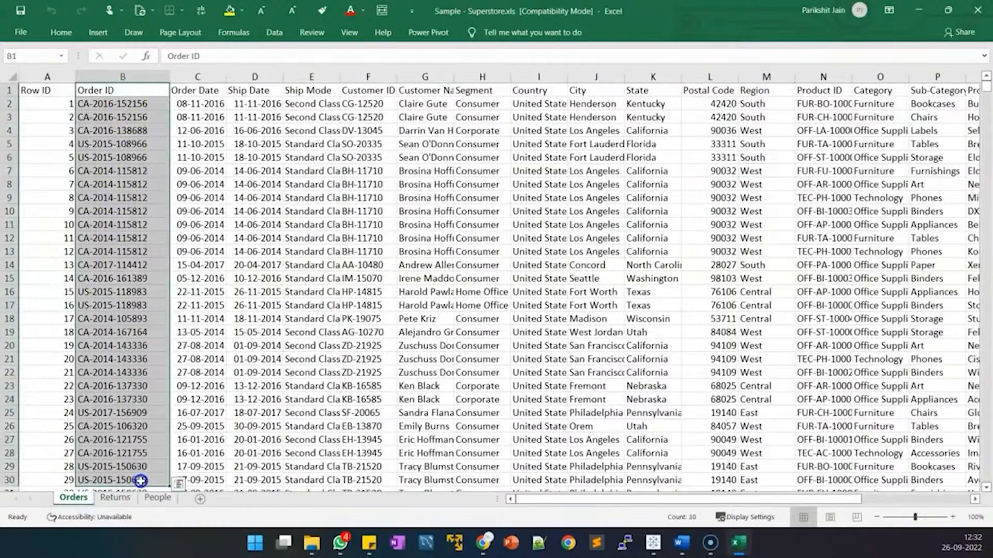
On the People sheet, check the four regions and widen the Person column so names show fully.
left_click(157, 498)
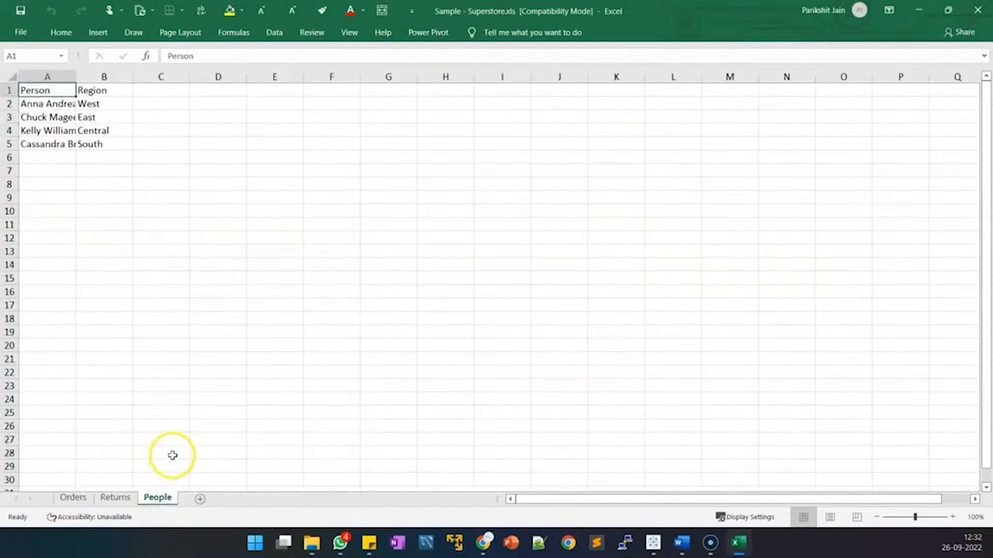
left_click_drag(106, 101, 114, 139)
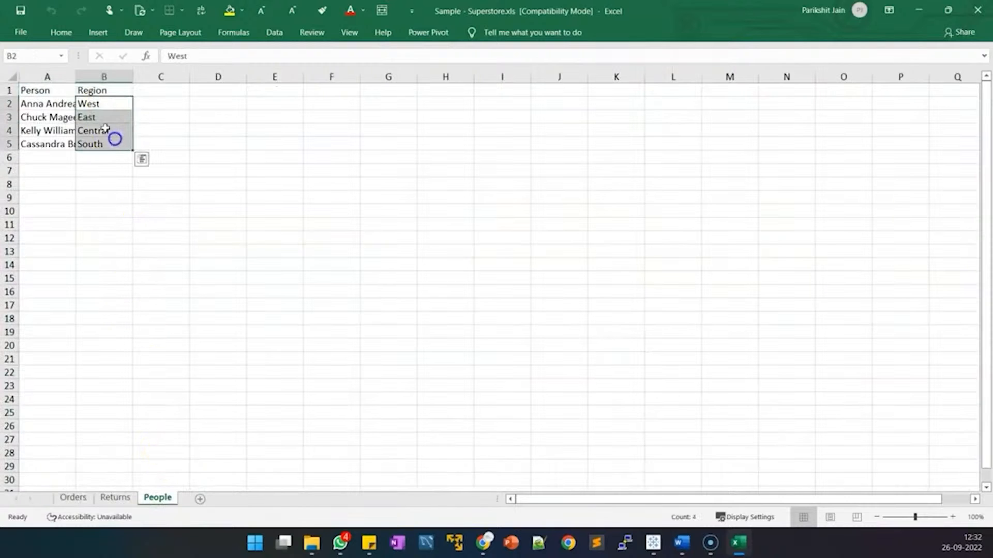
left_click_drag(76, 78, 99, 81)
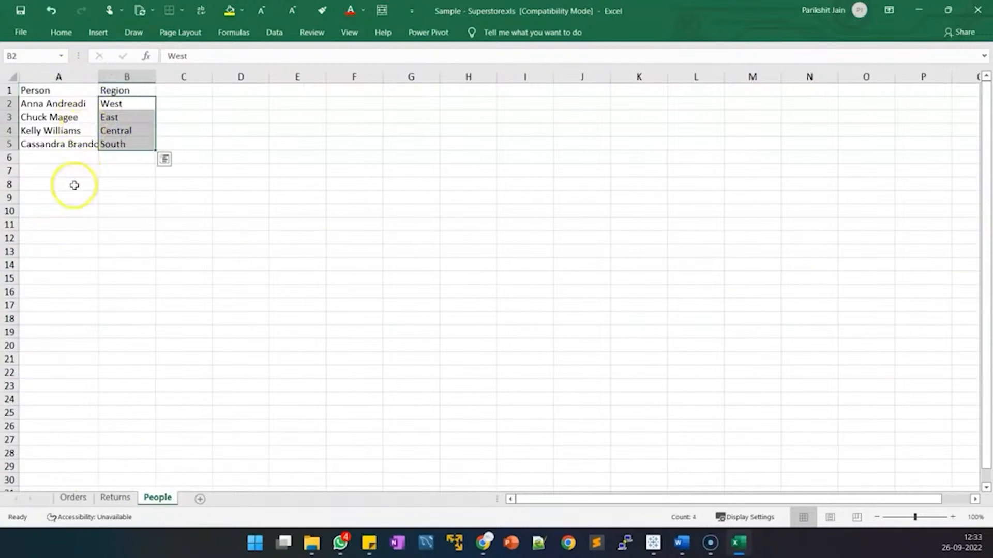
left_click(74, 497)
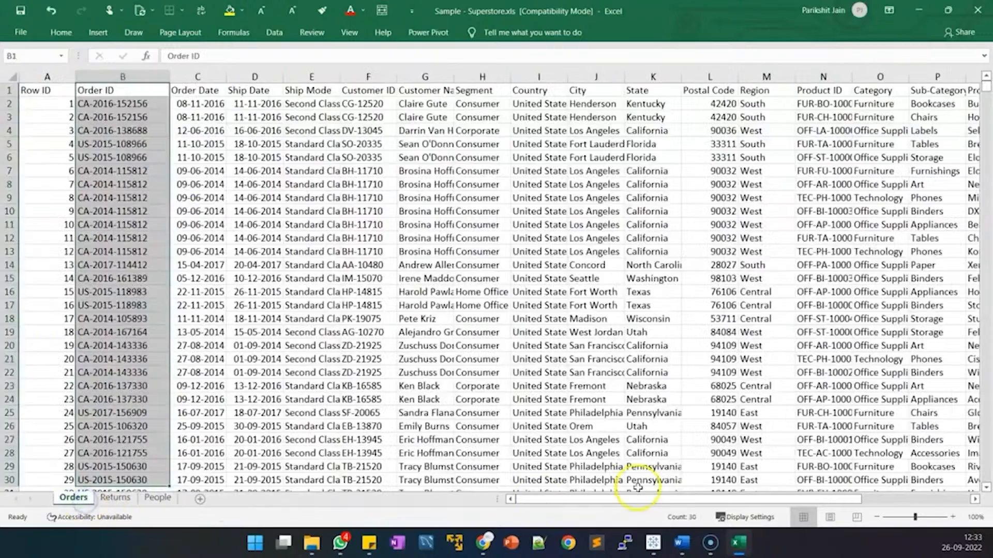
left_click_drag(606, 500, 698, 503)
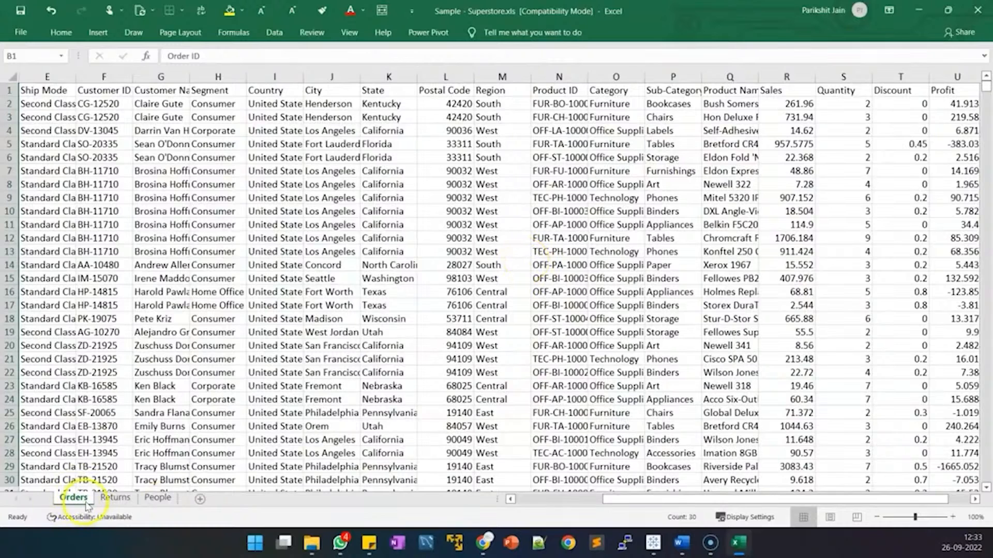
left_click(157, 497)
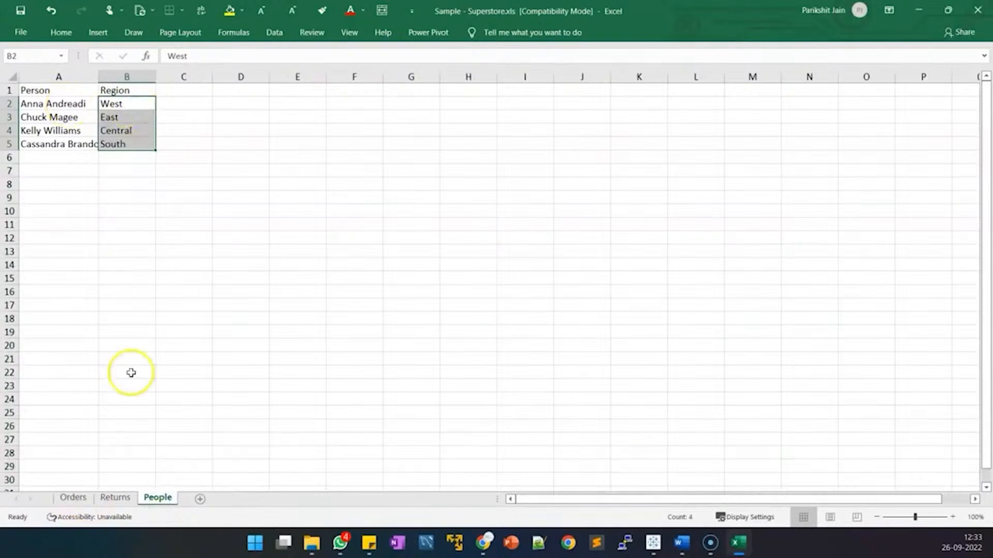
Return to Tableau and open the Orders table to view its joins.
left_click(652, 542)
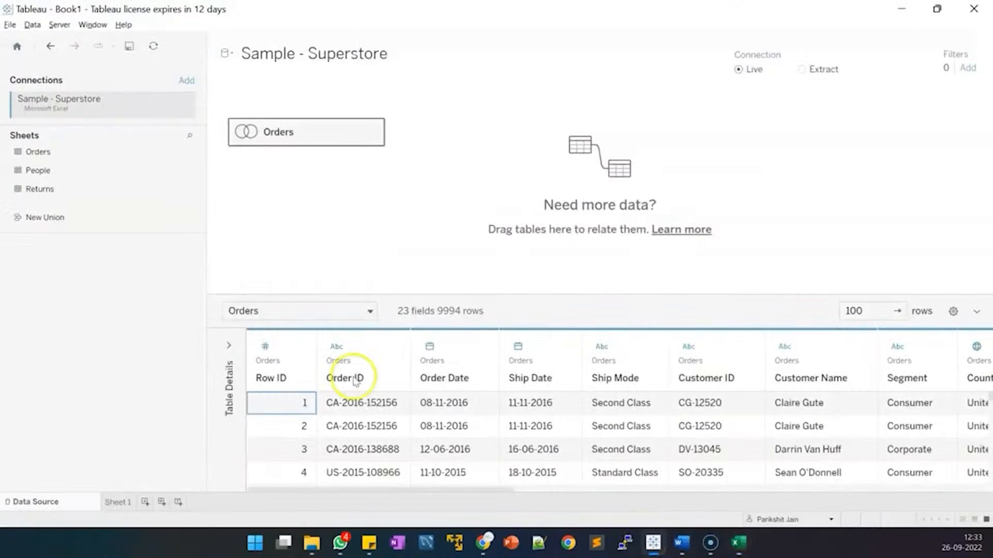
right_click(322, 135)
left_click(351, 141)
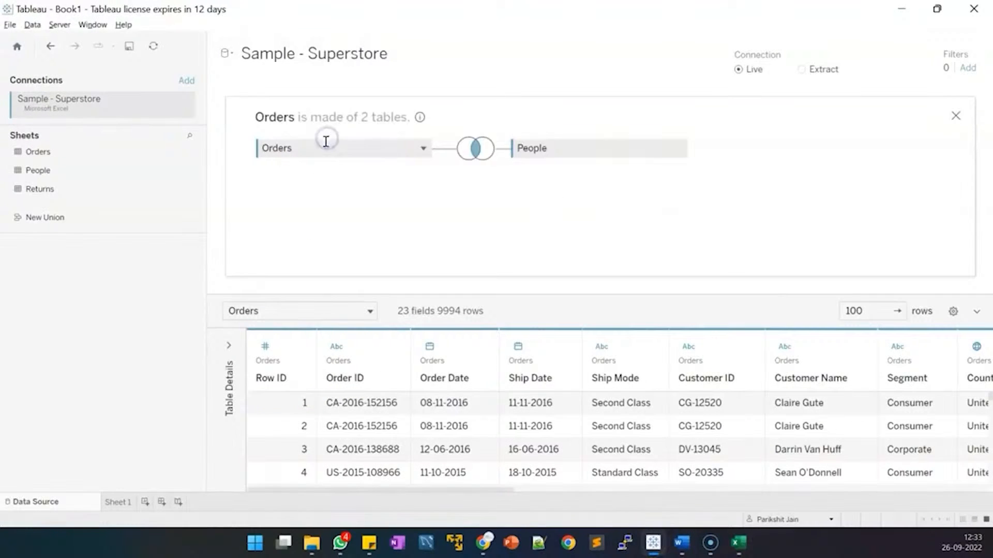
mouse_move(481, 151)
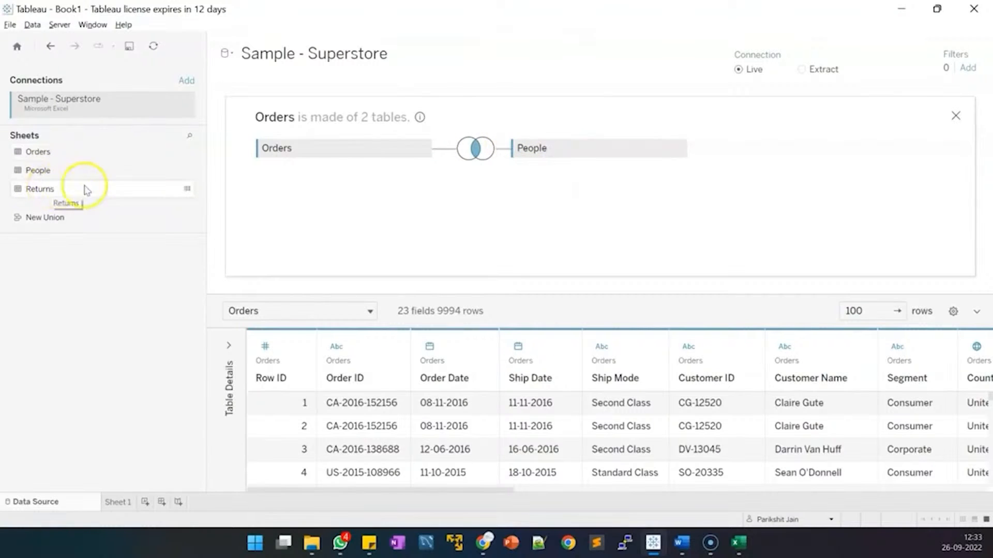
key("alt+Tab")
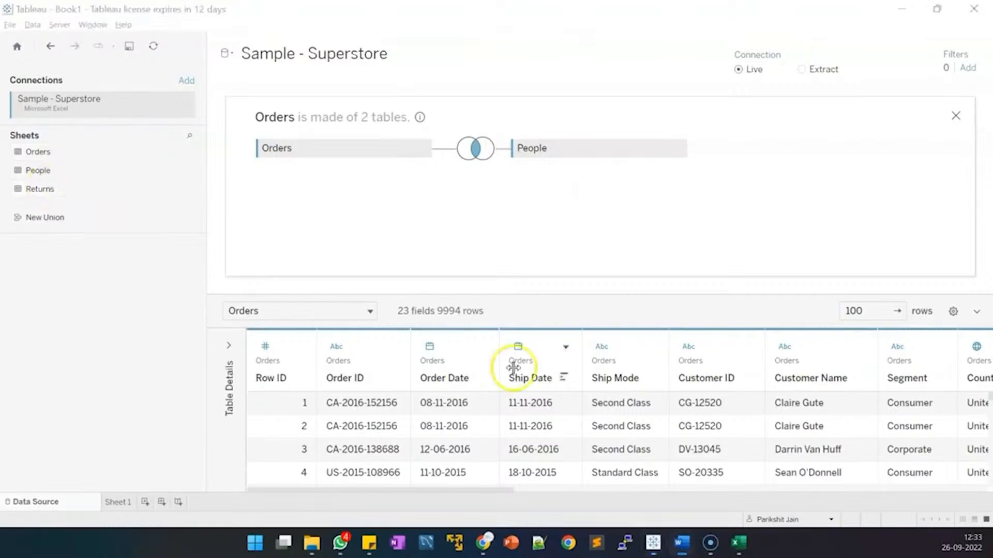
left_click(397, 172)
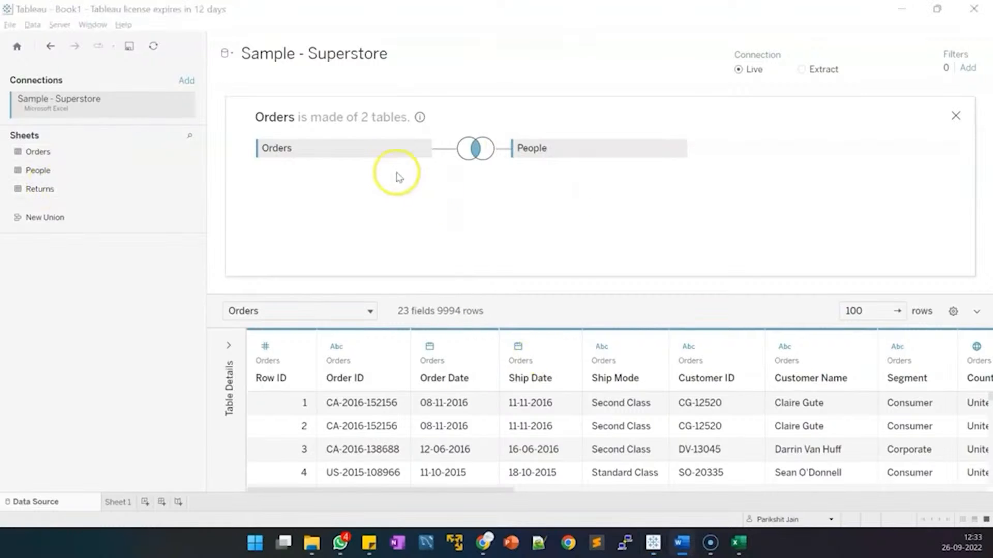
right_click(390, 149)
left_click(460, 187)
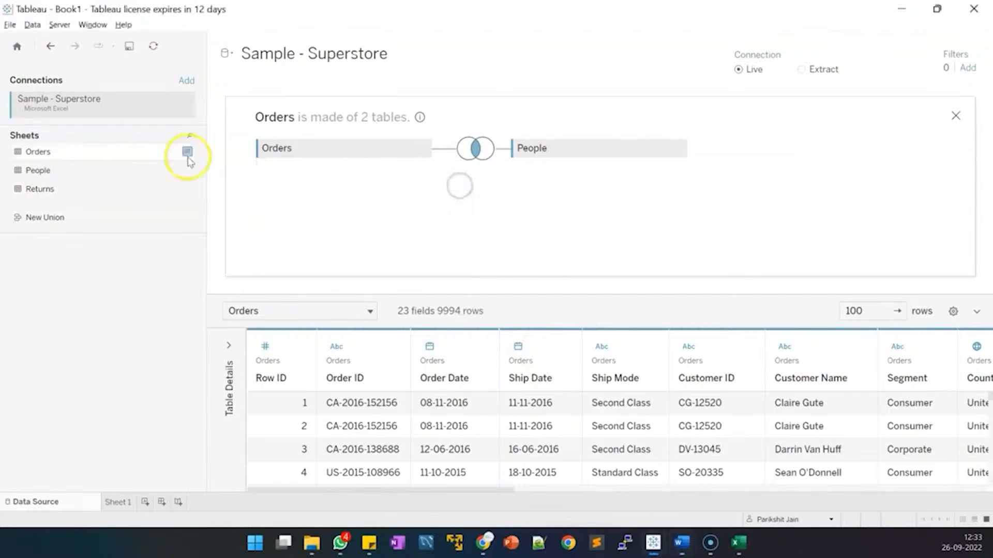
Add the Returns sheet as a third table joined under Orders and People.
left_click_drag(60, 189, 335, 156)
left_click(450, 195)
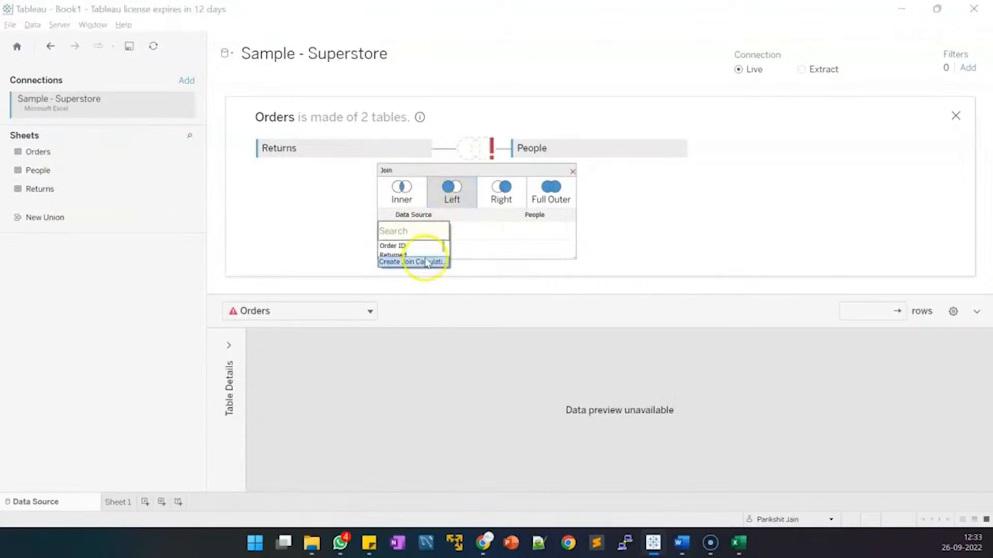
left_click(395, 246)
left_click(522, 239)
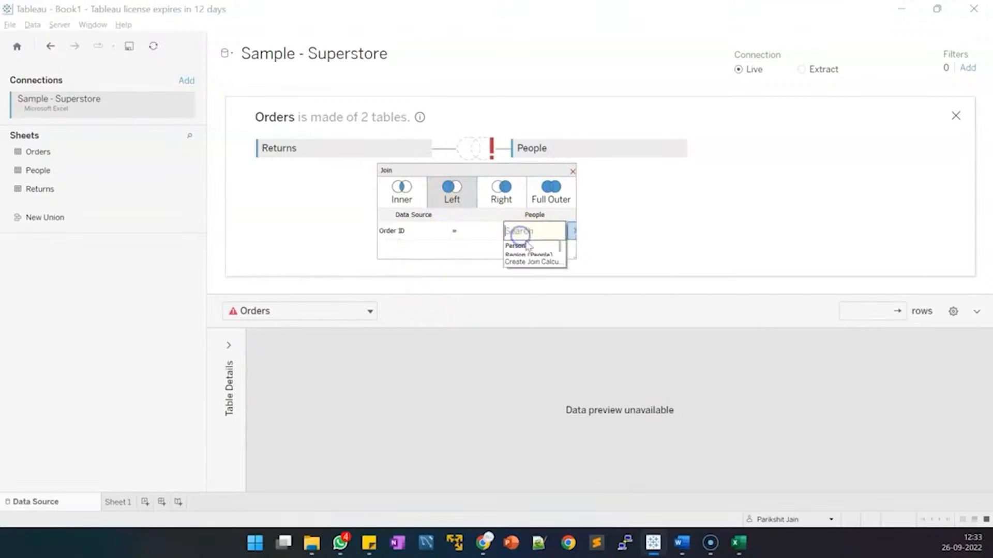
left_click(573, 171)
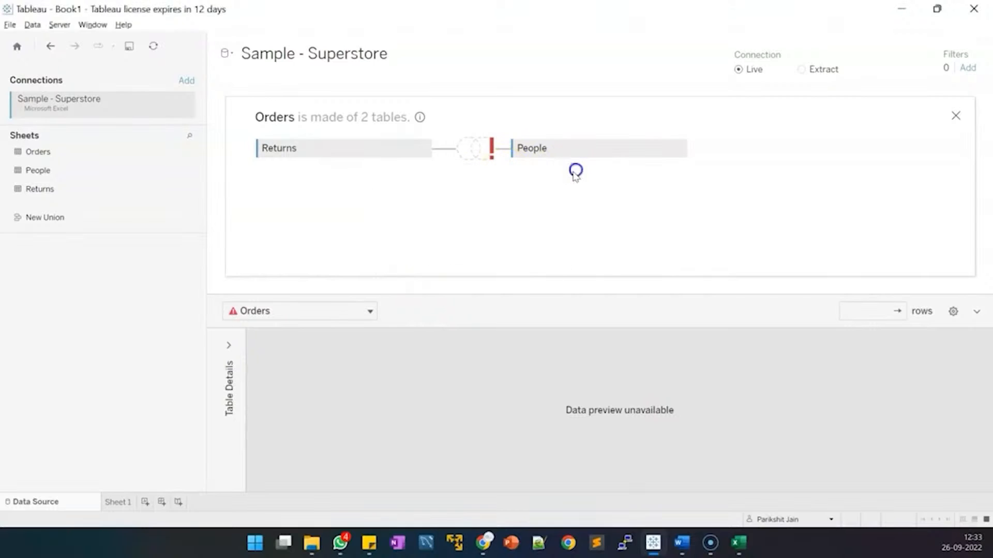
left_click_drag(43, 190, 390, 226)
left_click_drag(38, 190, 539, 237)
left_click(480, 203)
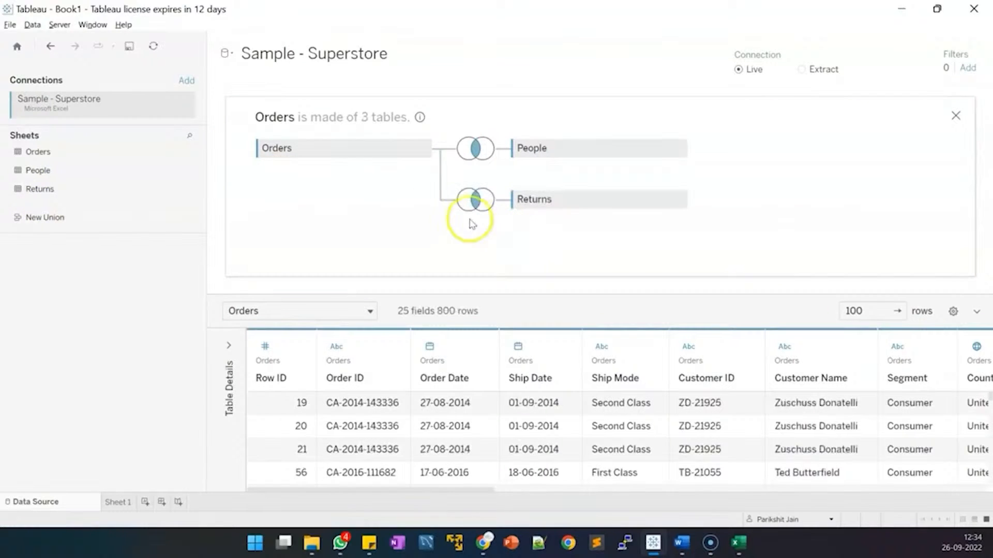
Change the Returns join to Left on Order ID = Order ID (Returns), keeping 9994 rows.
left_click(476, 202)
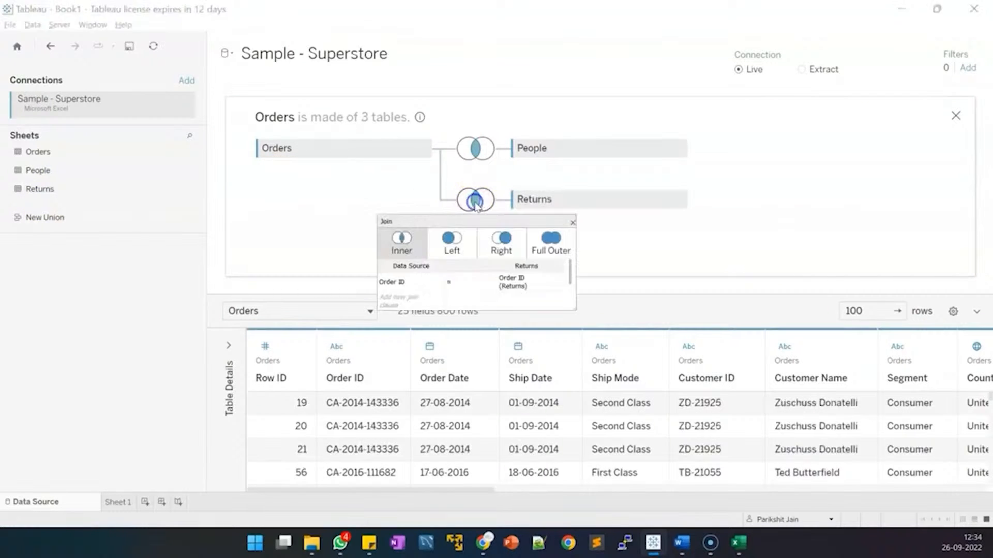
left_click(462, 241)
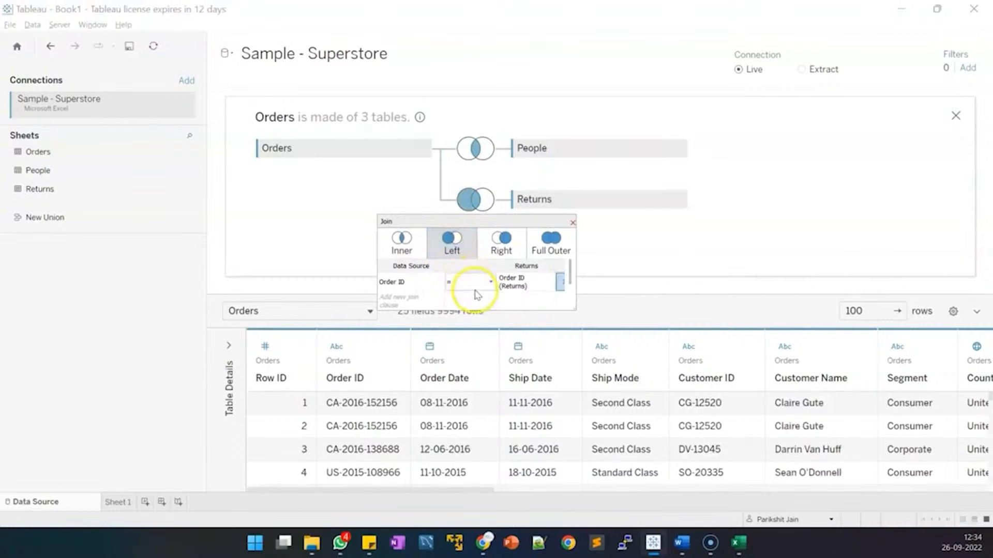
left_click(515, 286)
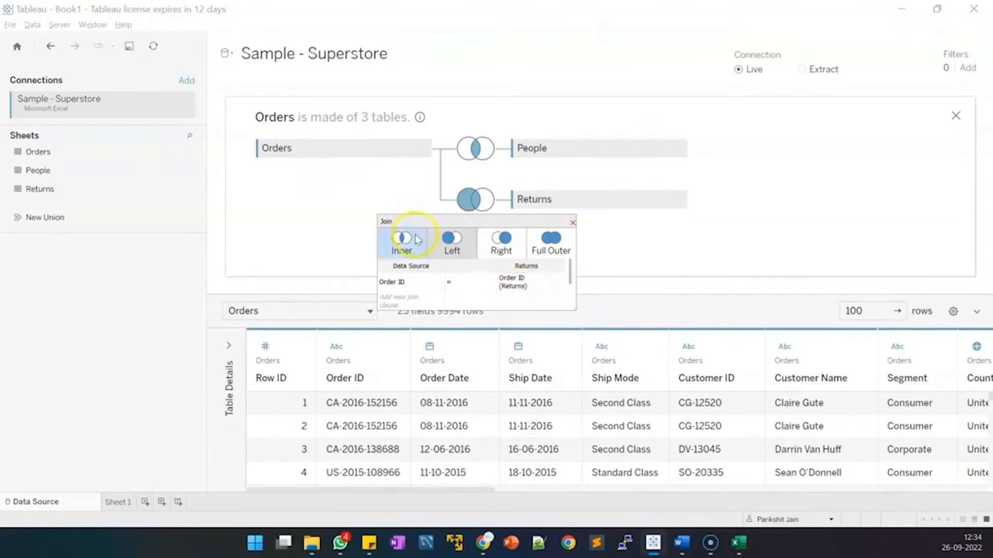
left_click(574, 223)
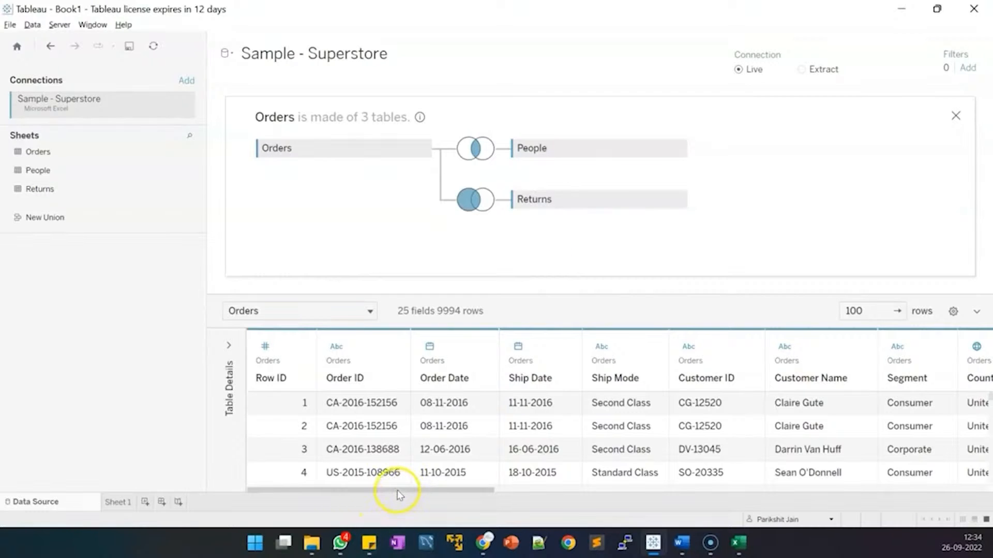
Scroll the preview to the Returned and Order ID (Returns) columns to find rows marked Yes.
left_click_drag(400, 495, 941, 510)
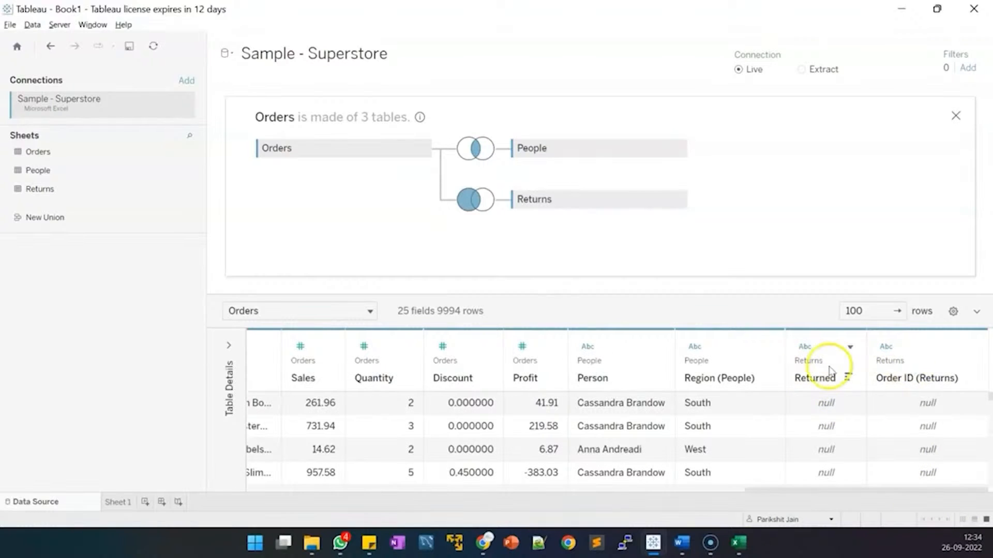
scroll(842, 401, "down", 3)
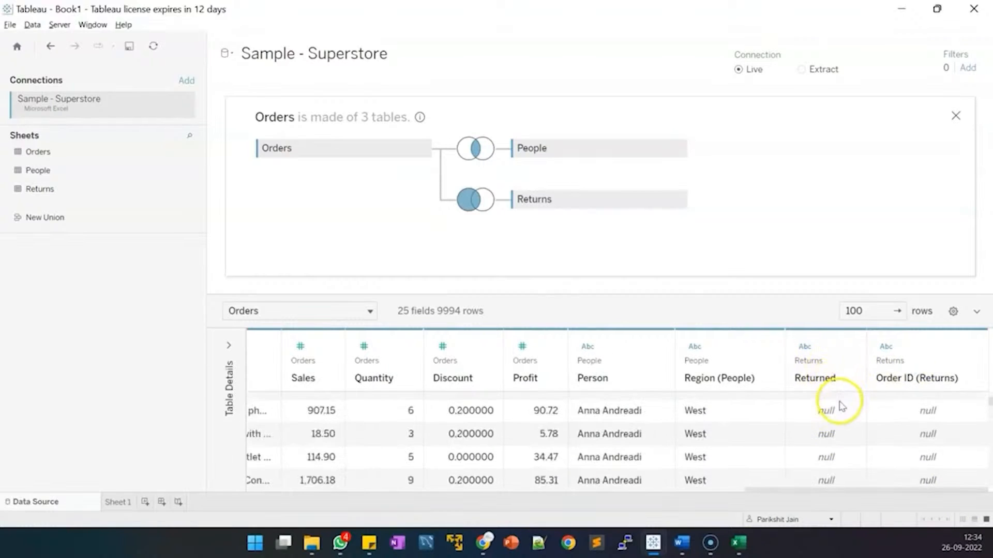
scroll(839, 407, "down", 5)
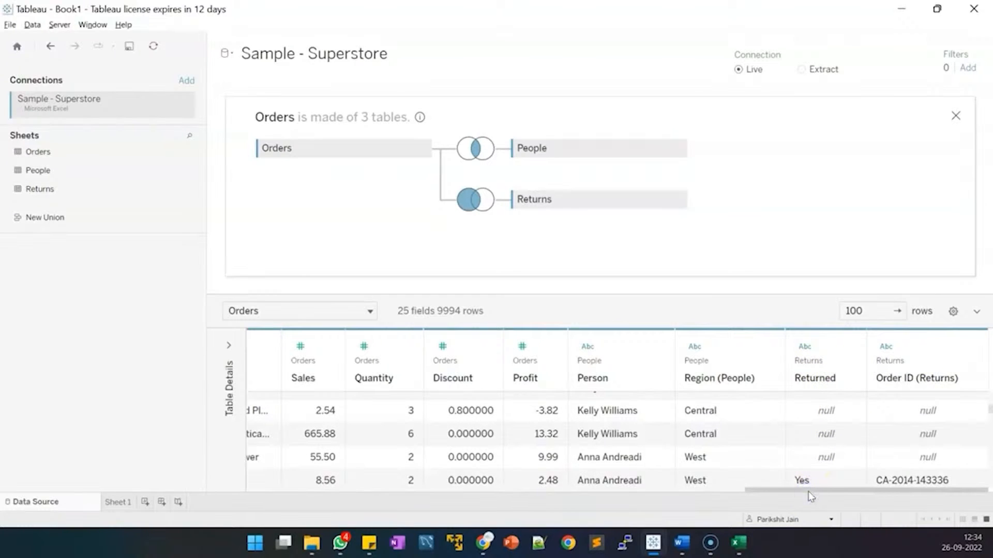
scroll(824, 450, "down", 3)
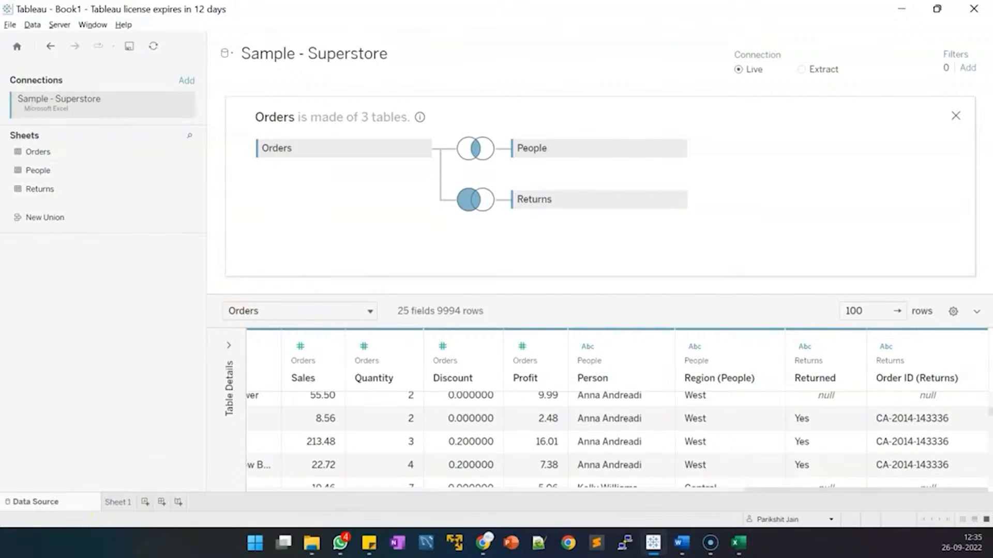
left_click(121, 503)
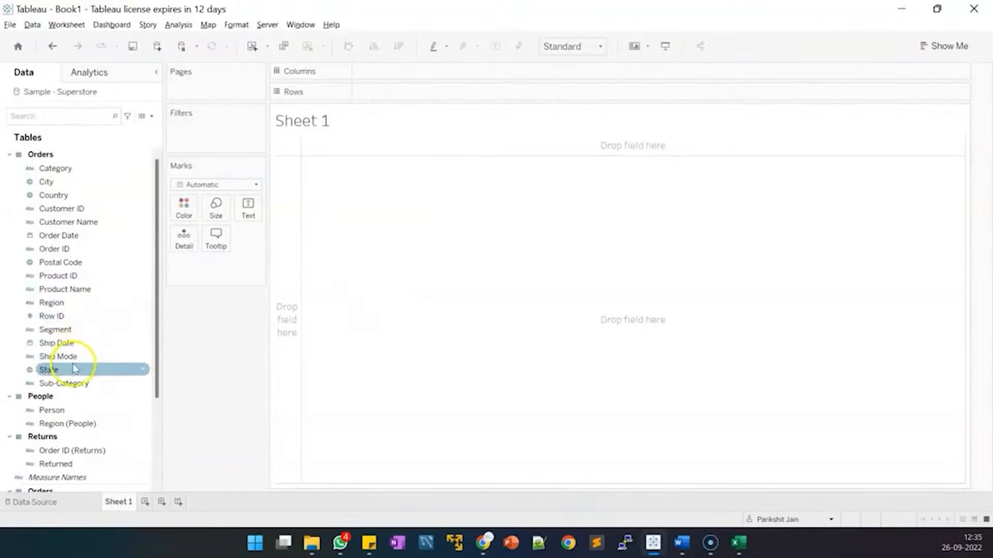
Put State and Person on Rows and SUM(Profit) on Columns as horizontal bars.
left_click_drag(75, 368, 437, 92)
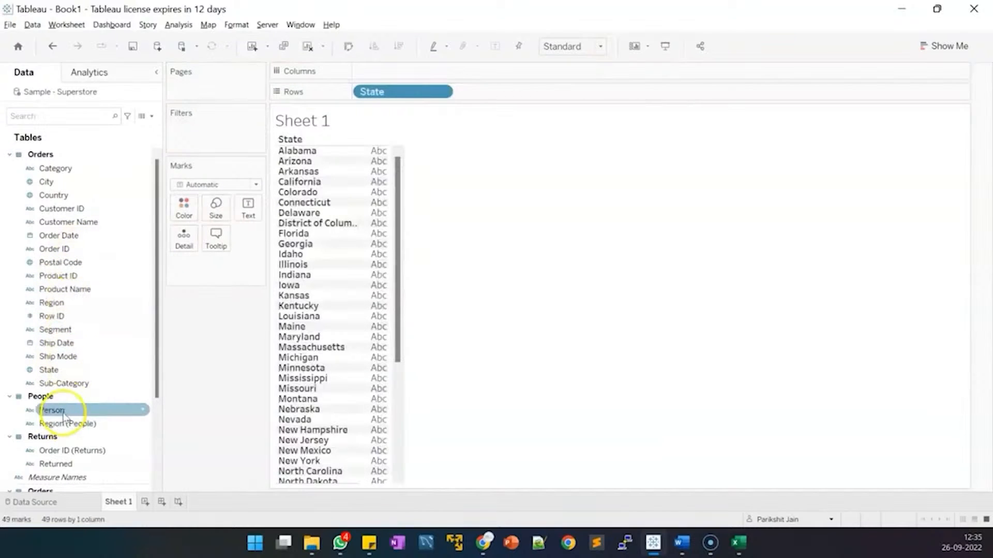
left_click_drag(50, 410, 543, 97)
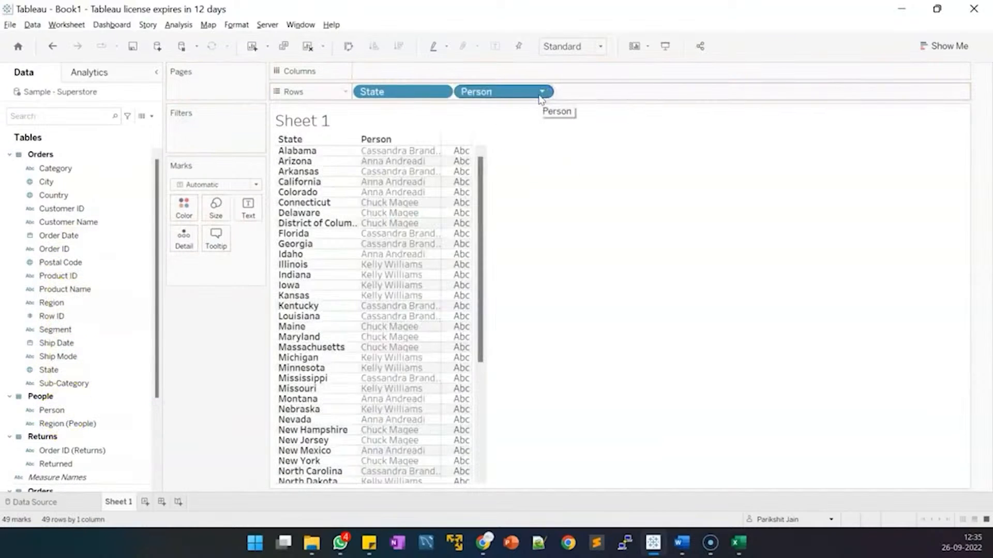
left_click(532, 100)
left_click(388, 131)
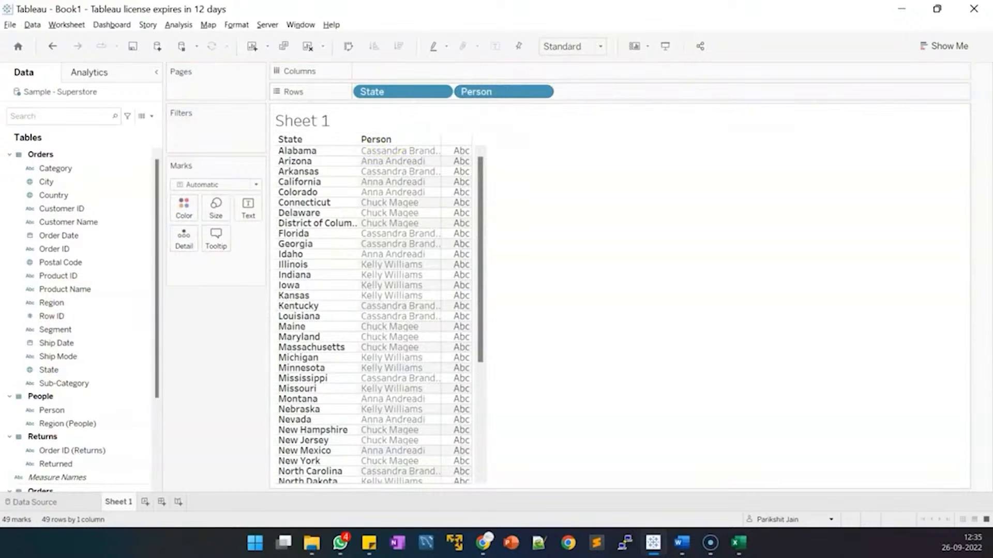
scroll(103, 370, "down", 3)
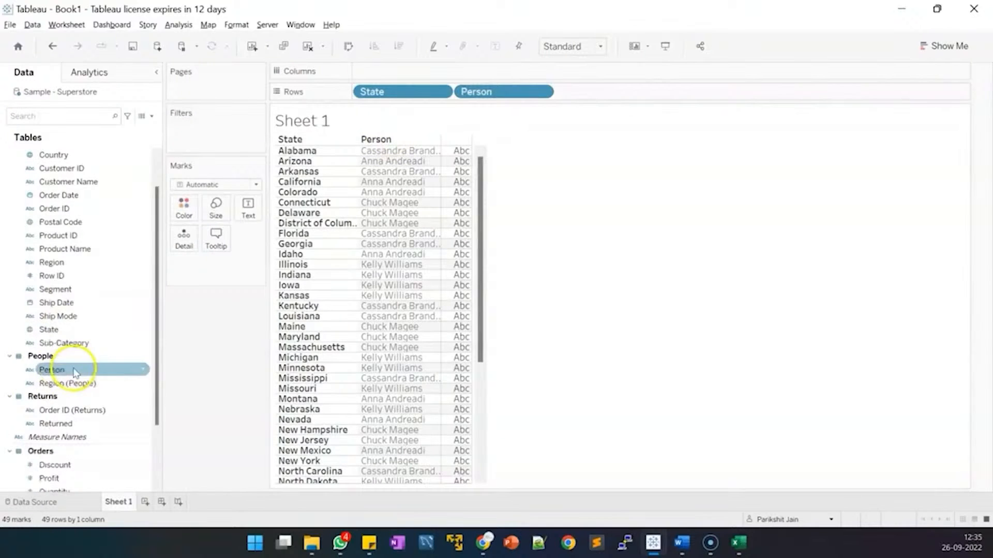
scroll(73, 383, "up", 2)
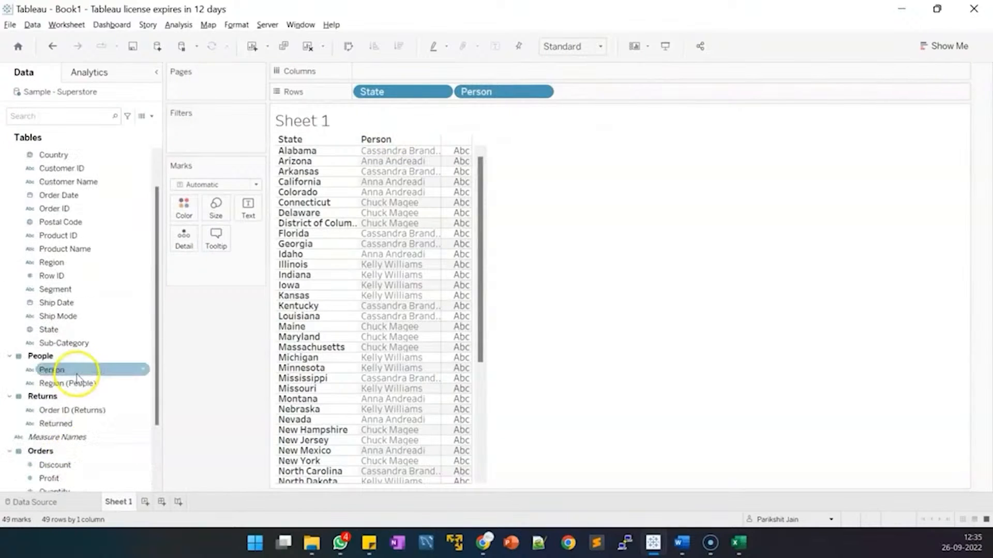
scroll(77, 377, "down", 2)
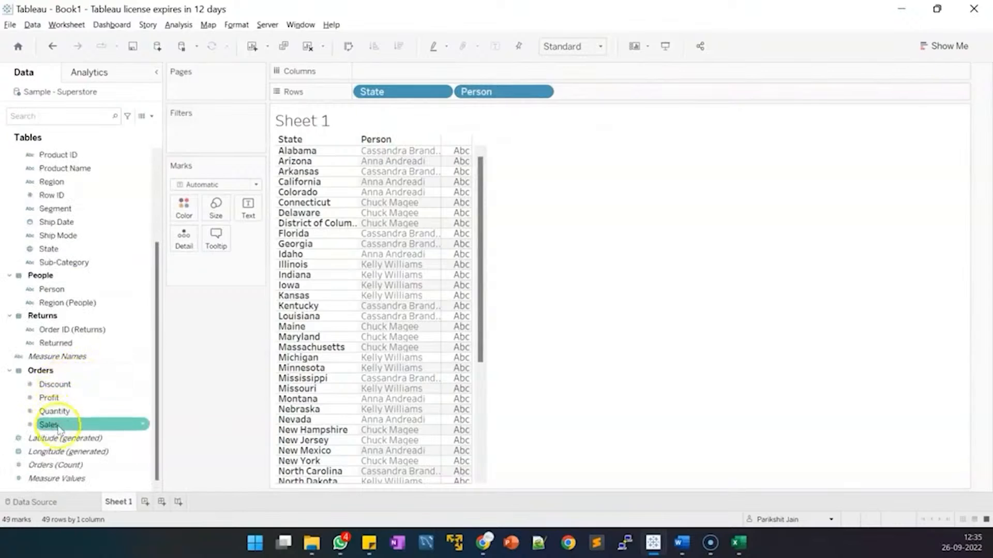
left_click(68, 399)
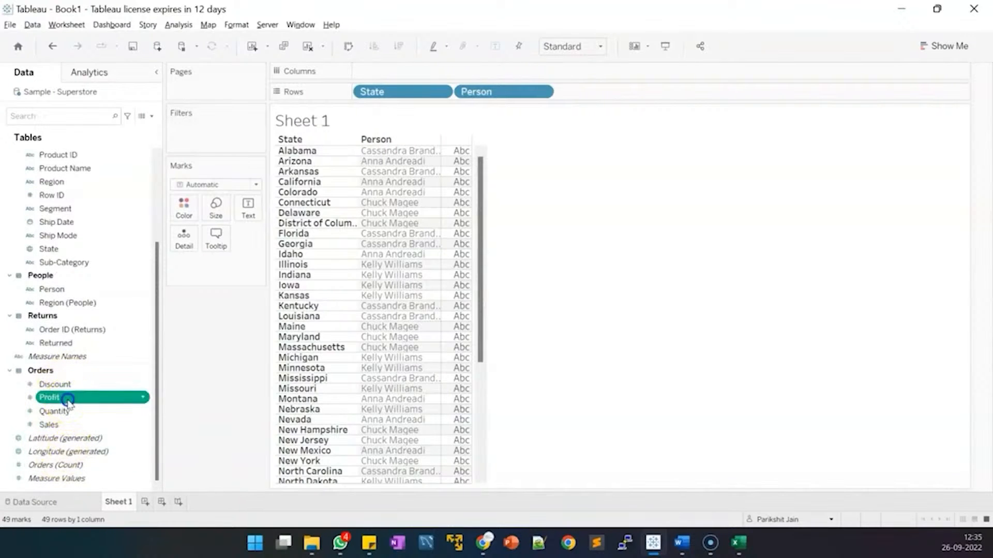
left_click_drag(67, 401, 433, 76)
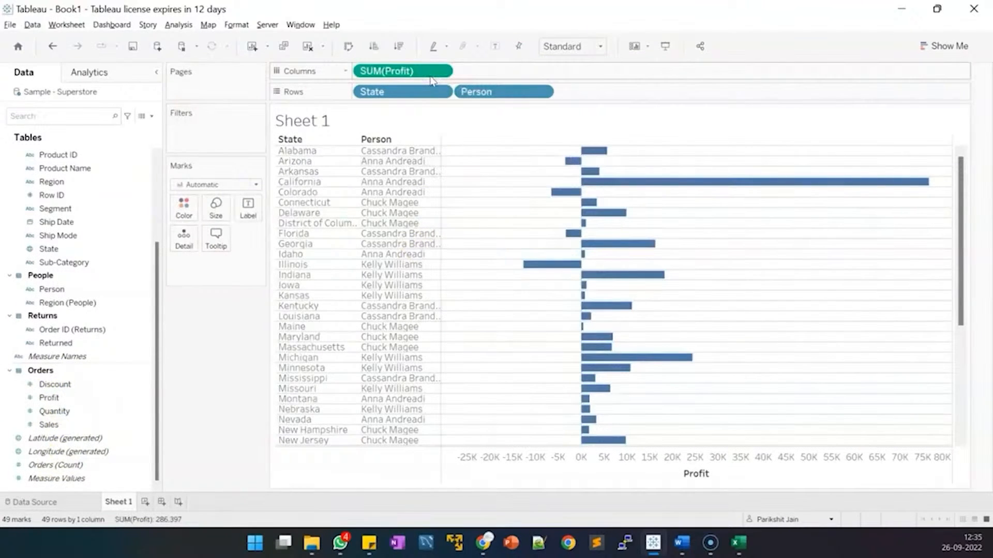
left_click(391, 97)
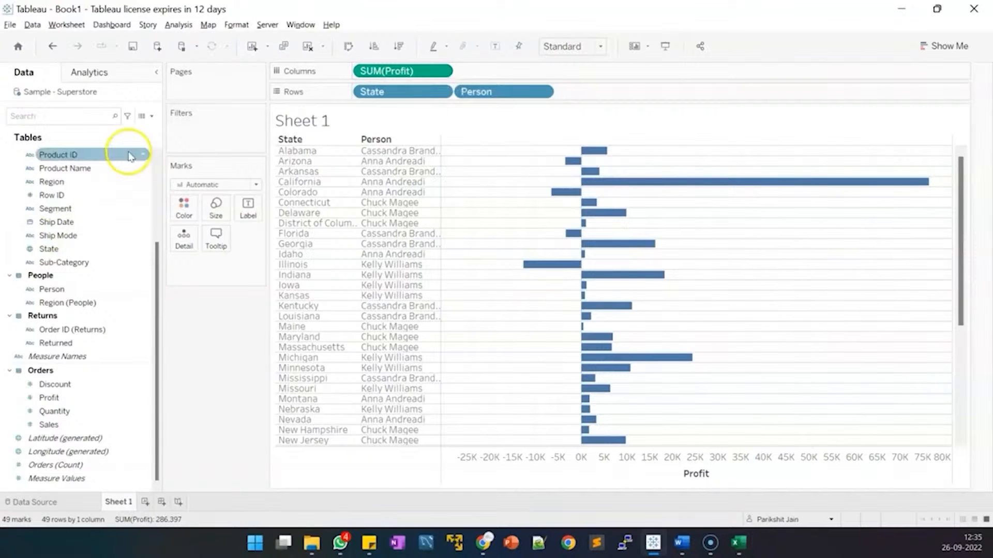
Sort the states by profit, descending, so California, New York and Washington come first.
left_click(399, 48)
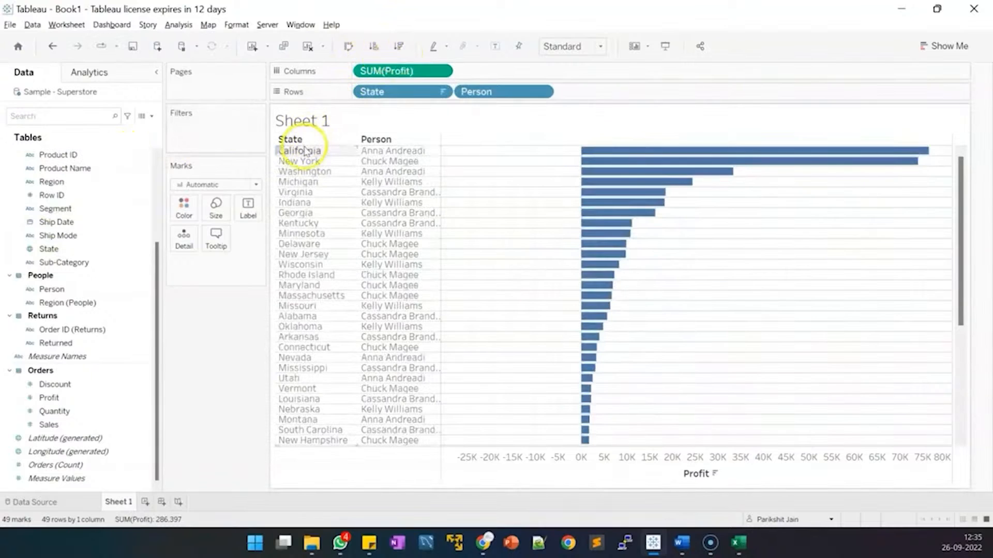
mouse_move(909, 155)
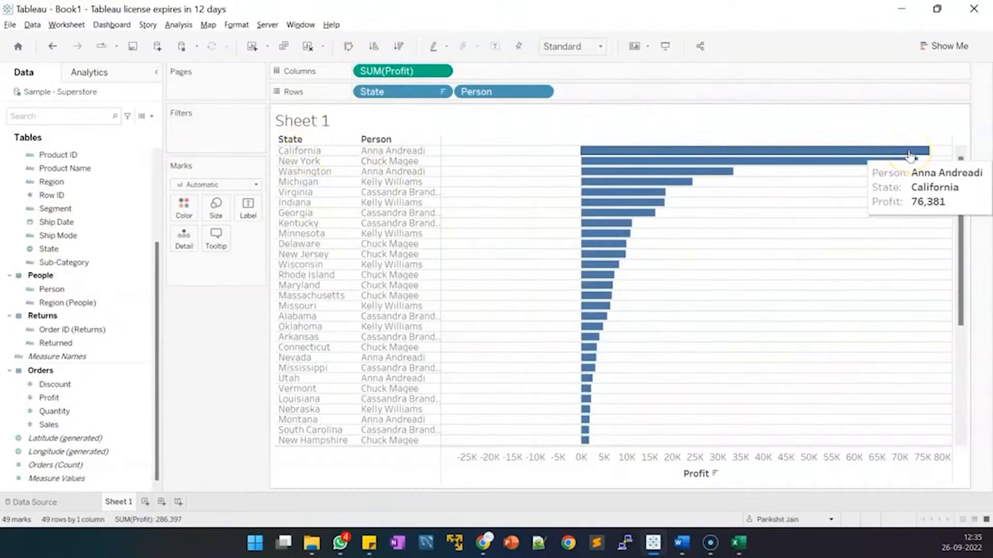
mouse_move(853, 167)
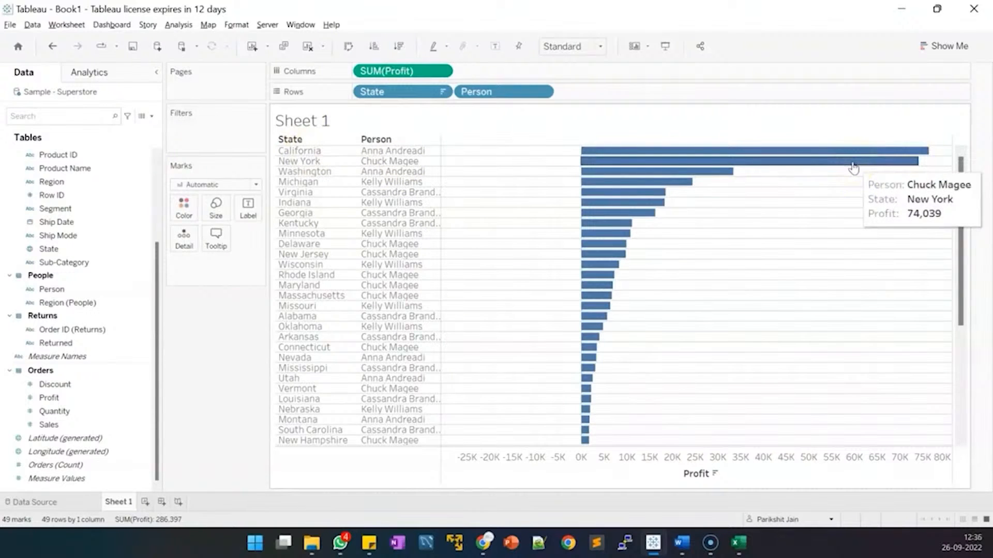
mouse_move(730, 176)
mouse_move(662, 157)
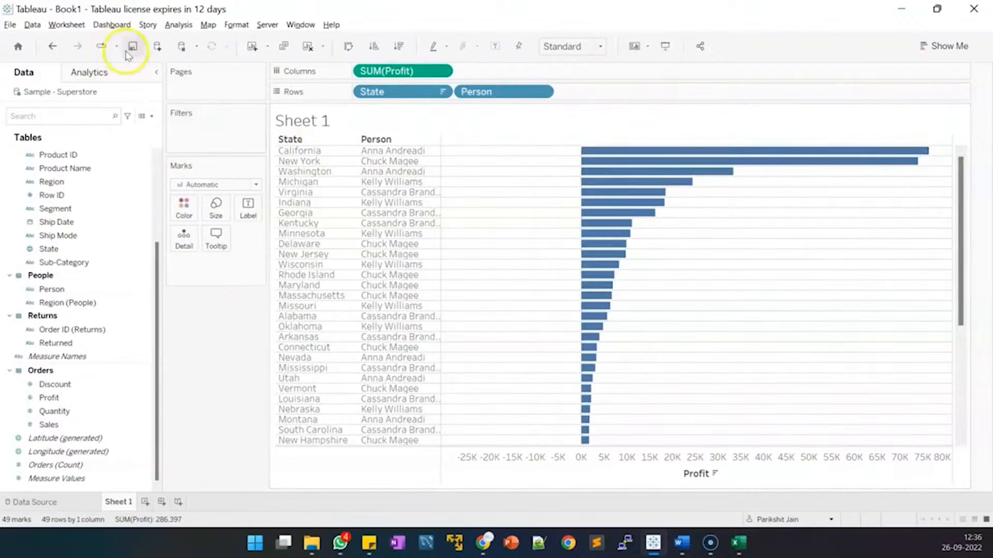
mouse_move(578, 305)
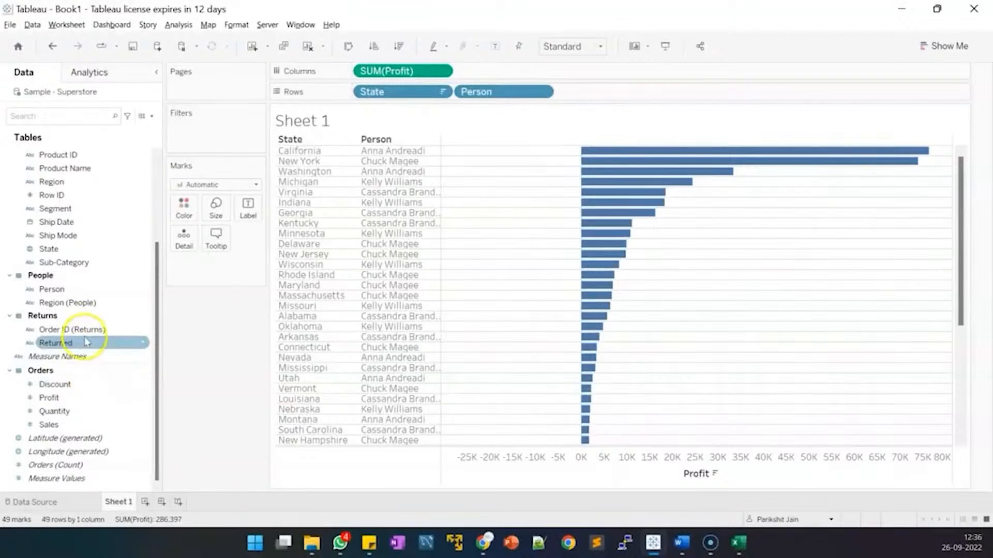
Add Order ID (Returns) to Columns as a Count (Distinct) bar beside Profit for each state.
left_click_drag(84, 329, 352, 71)
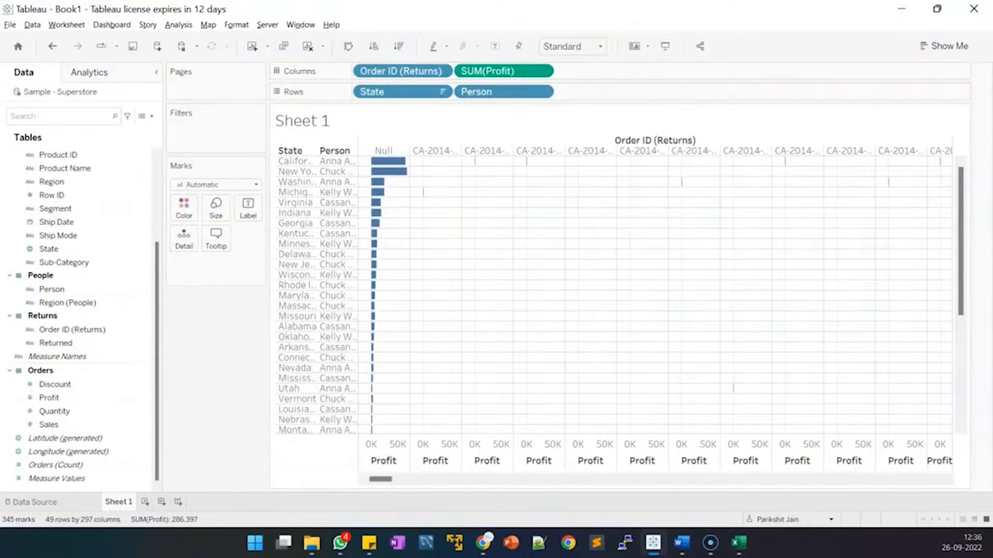
right_click(414, 75)
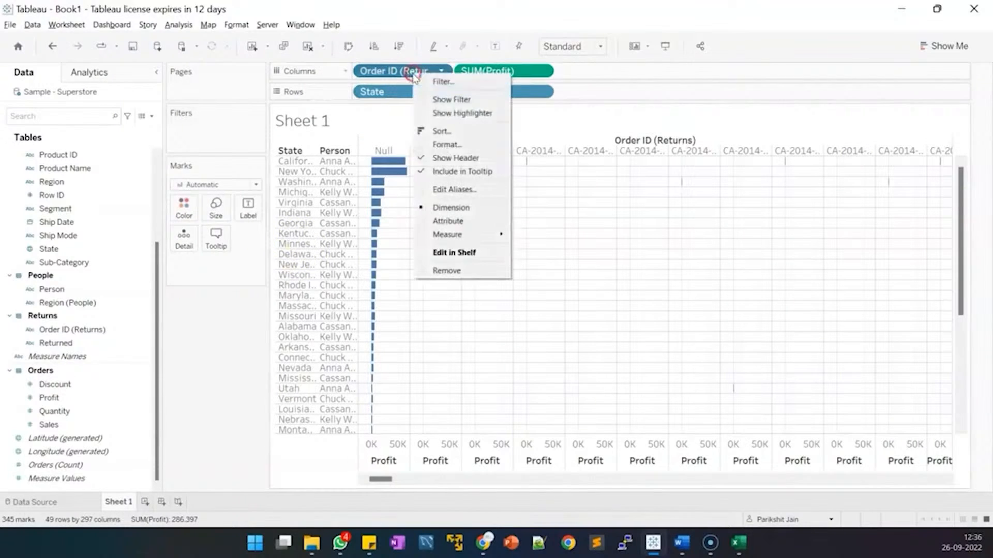
mouse_move(458, 234)
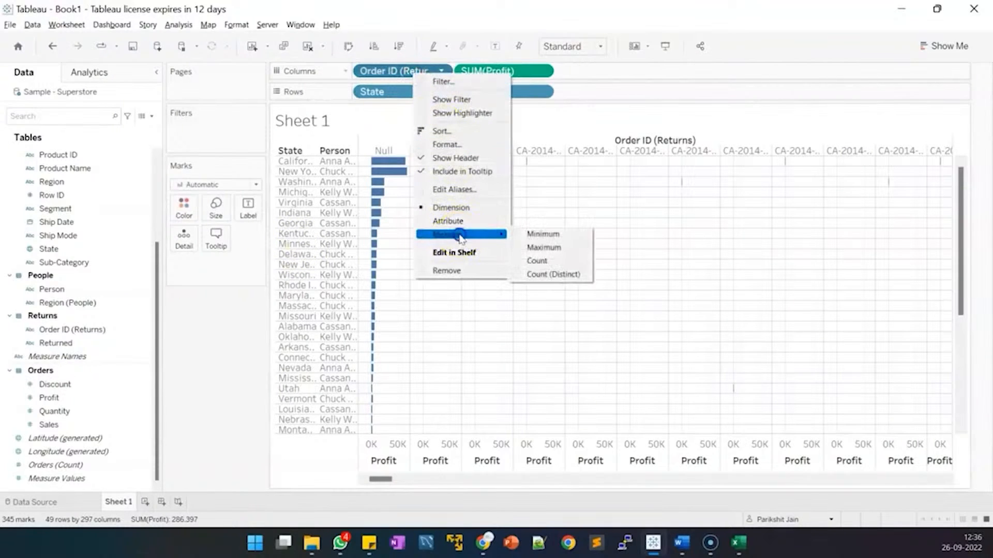
left_click(543, 275)
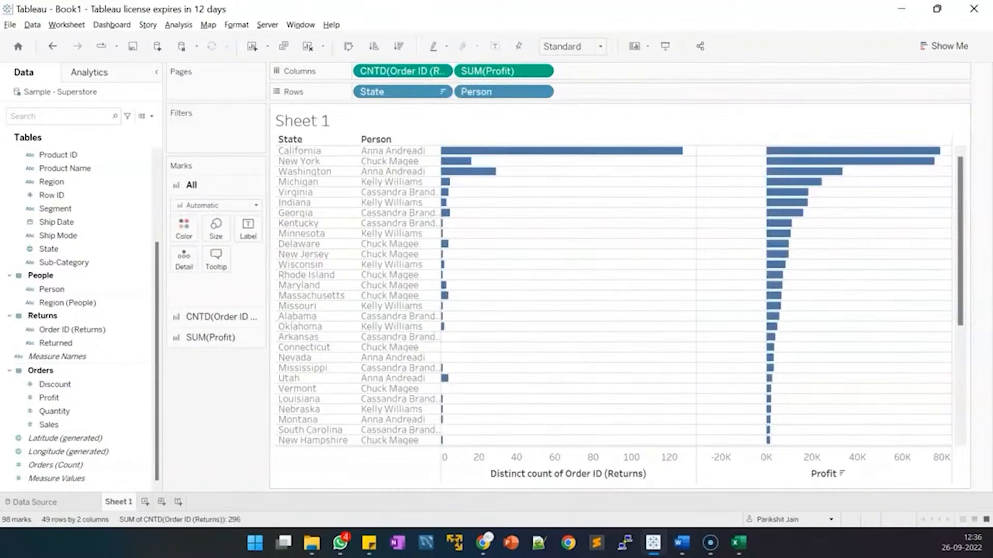
mouse_move(518, 150)
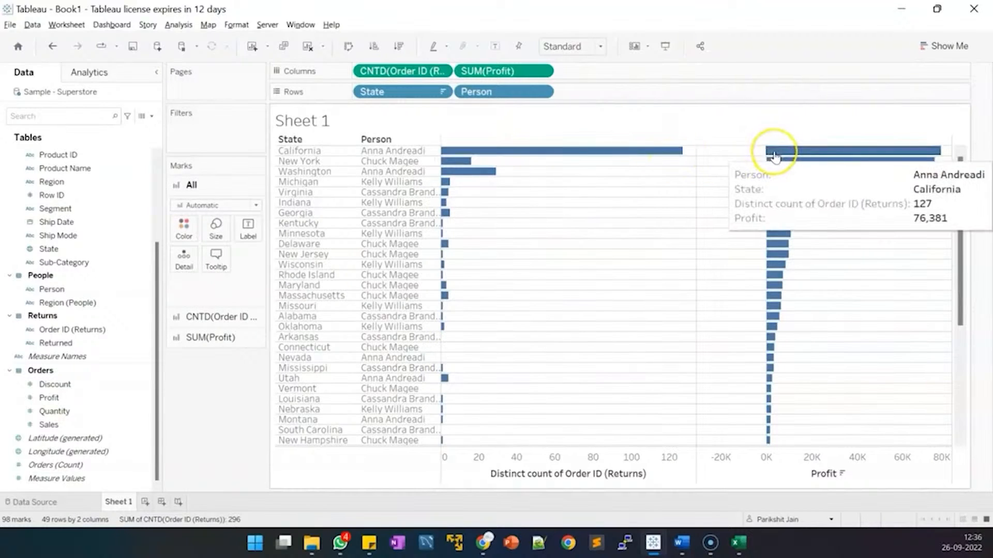
mouse_move(654, 159)
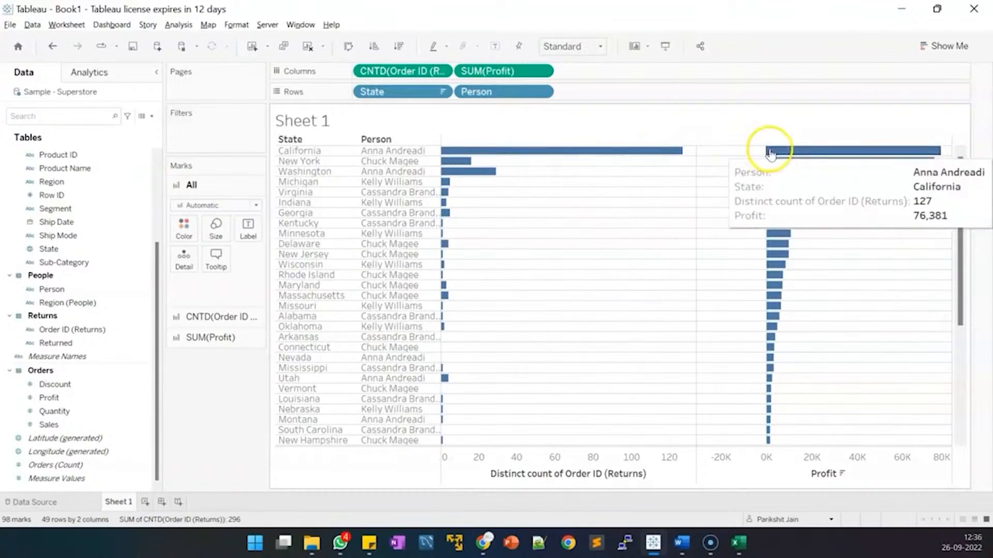
mouse_move(458, 162)
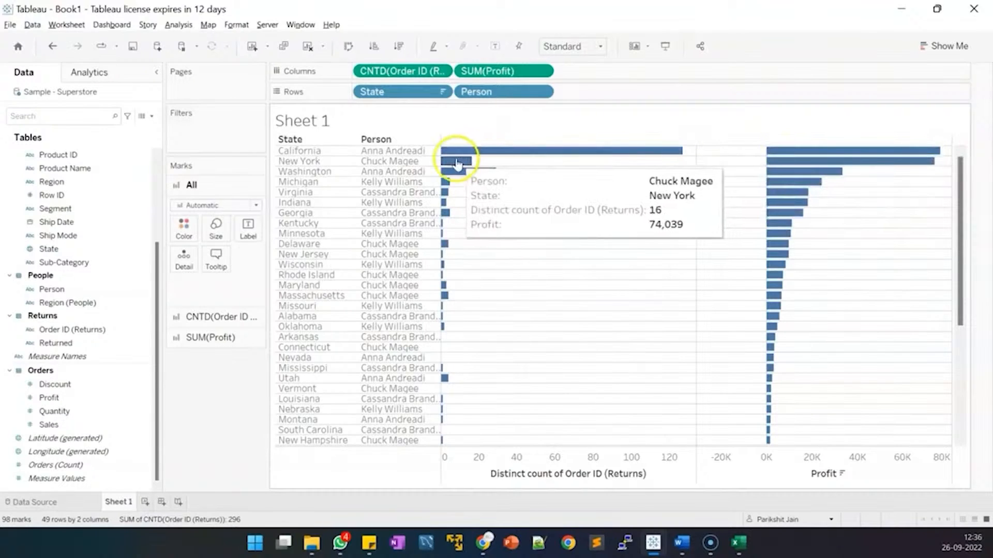
mouse_move(781, 150)
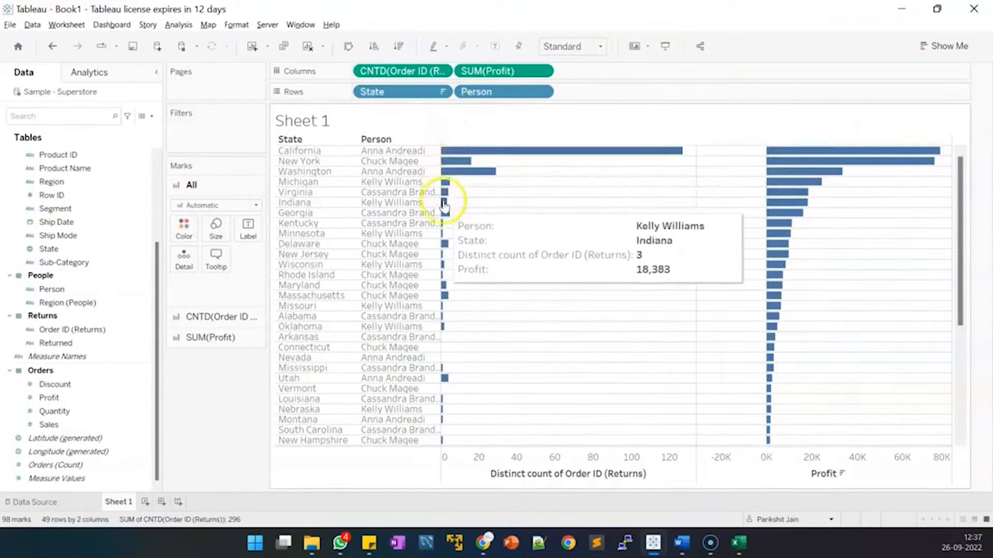
mouse_move(445, 267)
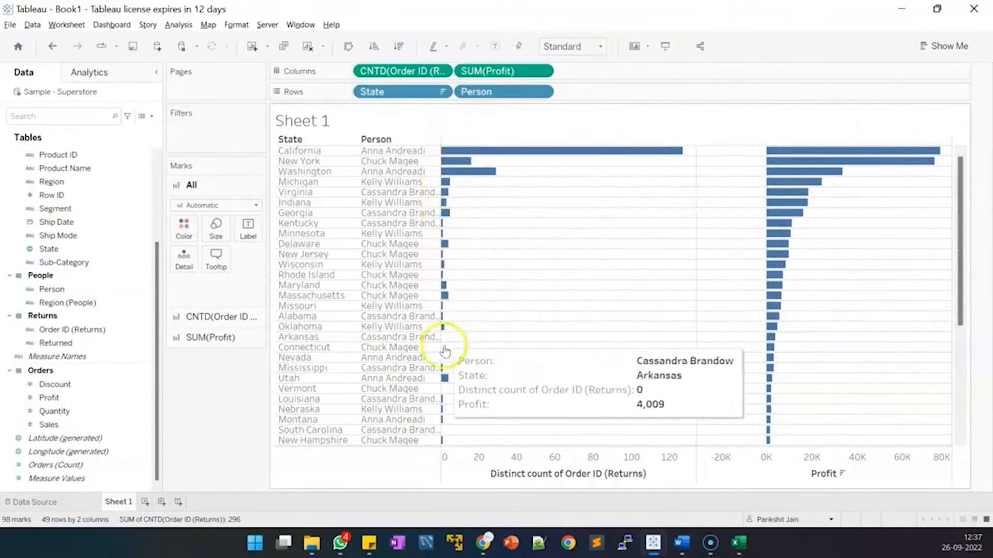
mouse_move(443, 355)
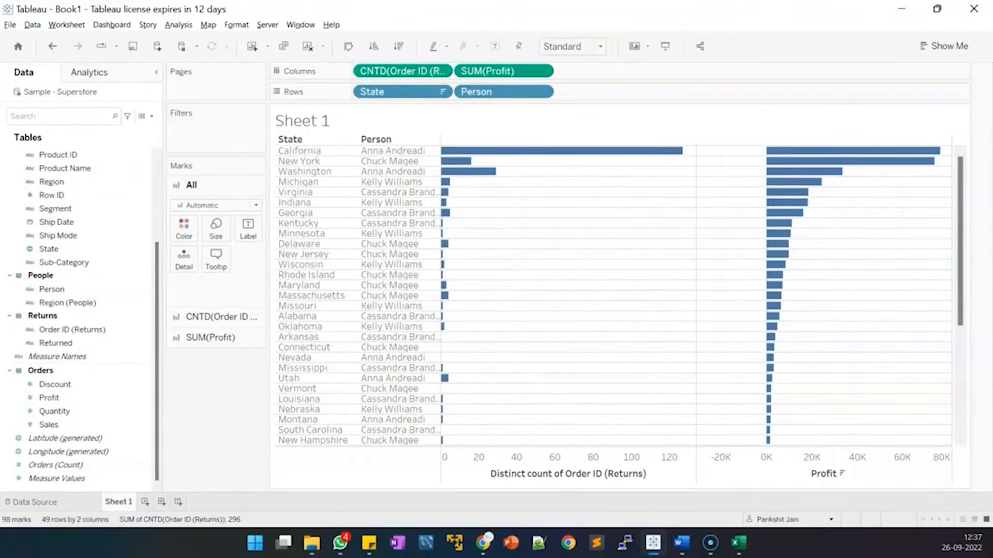
left_click(37, 25)
mouse_move(79, 128)
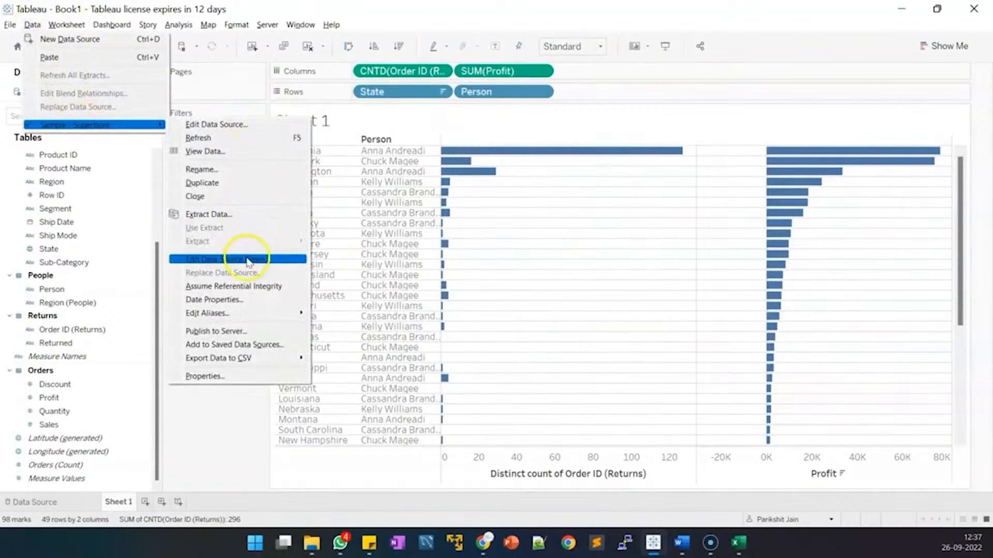
Extract Sample - Superstore with incremental refresh of the Orders table keyed on Order Date.
left_click(247, 214)
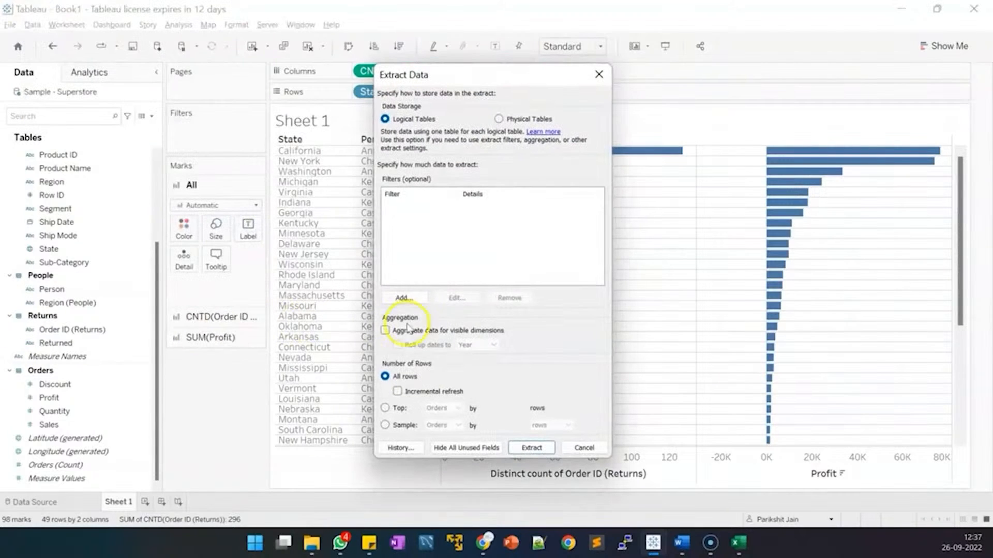
left_click(397, 391)
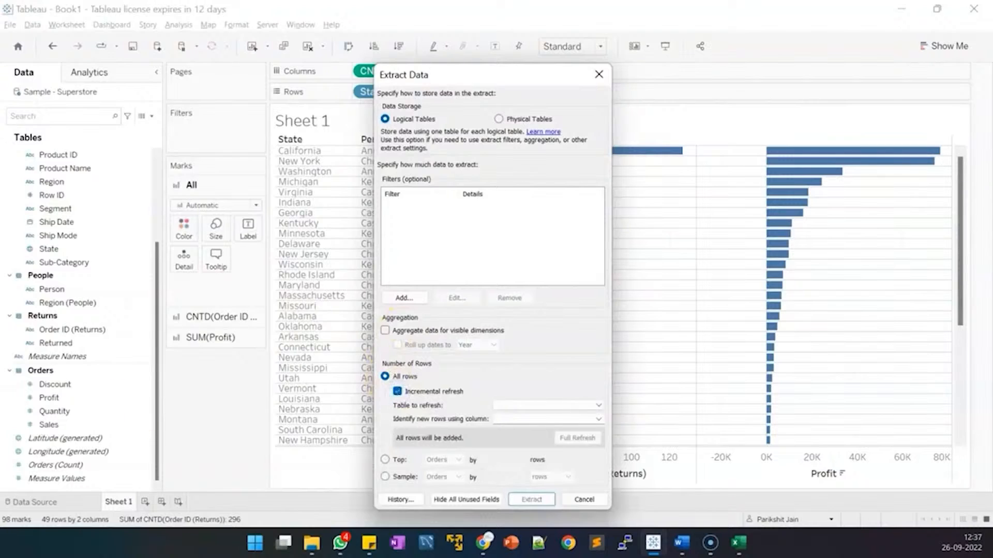
left_click(506, 405)
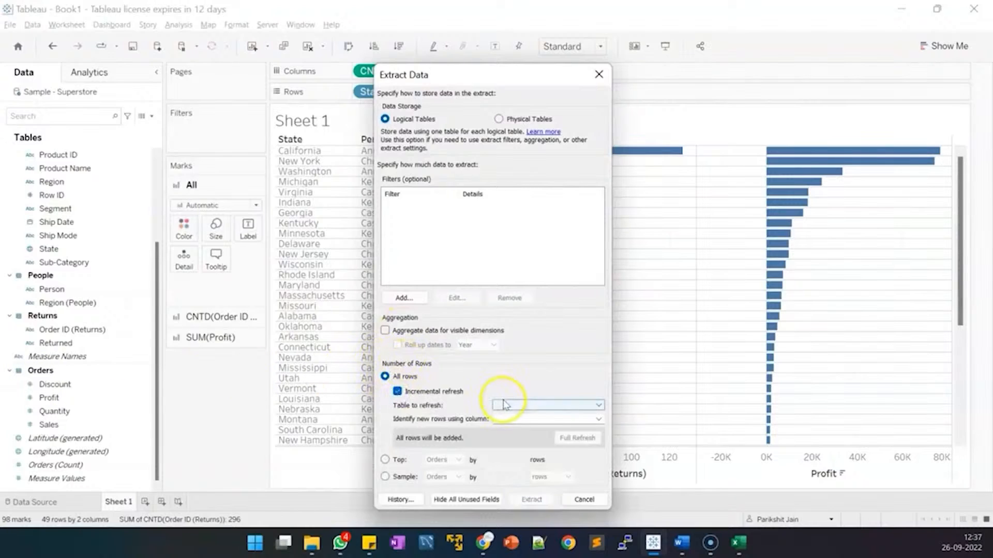
left_click(507, 414)
left_click(509, 418)
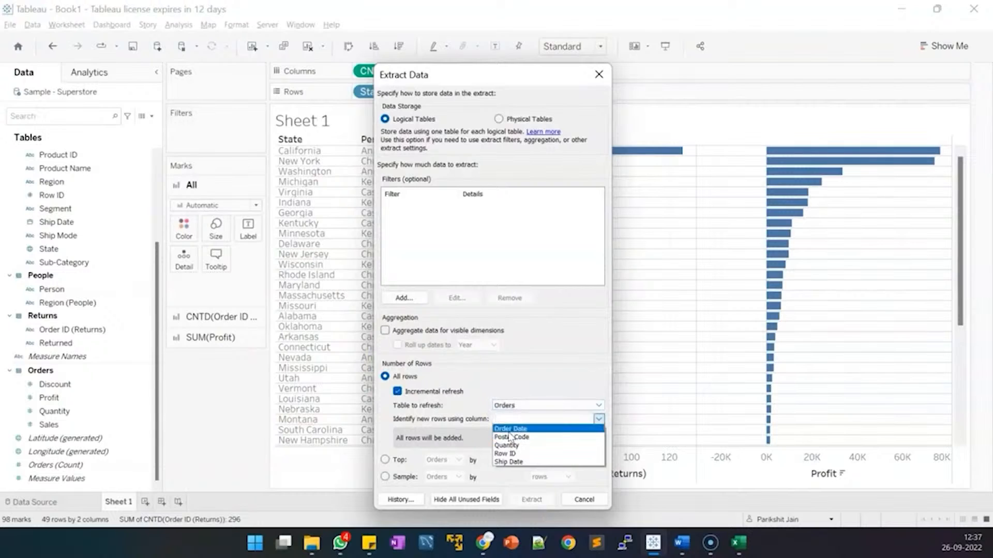
left_click(510, 429)
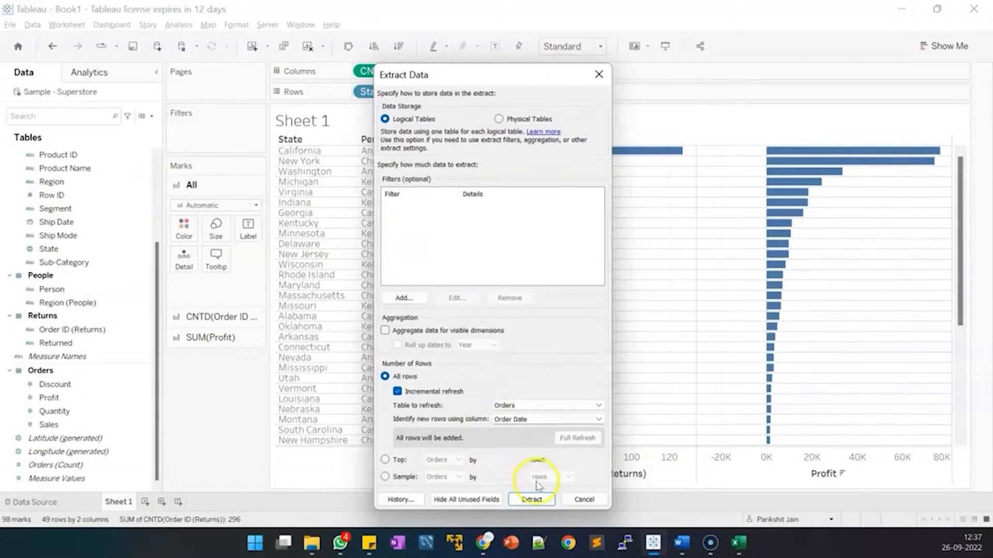
left_click(532, 500)
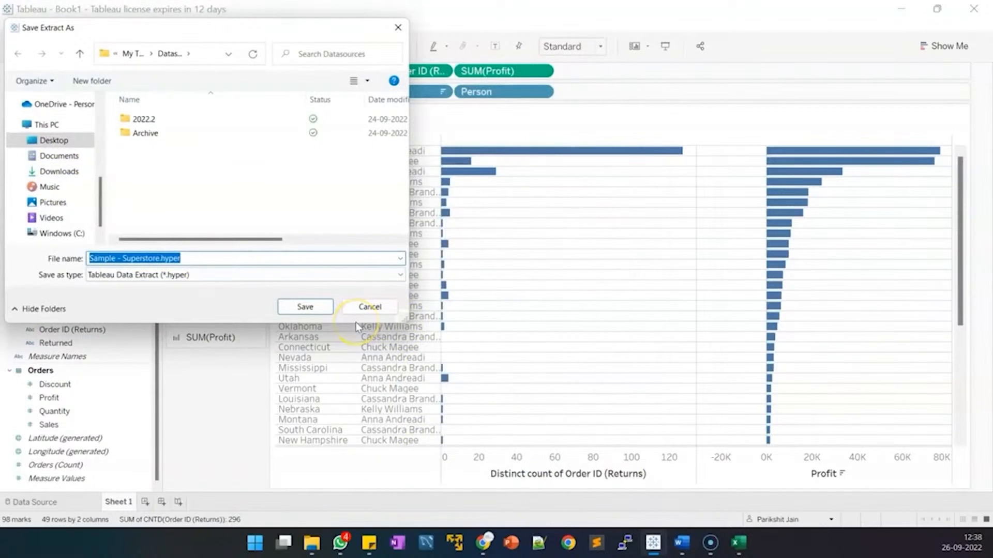
Rename the first worksheet 'Profit By State' and save the extract file.
type("Profit ")
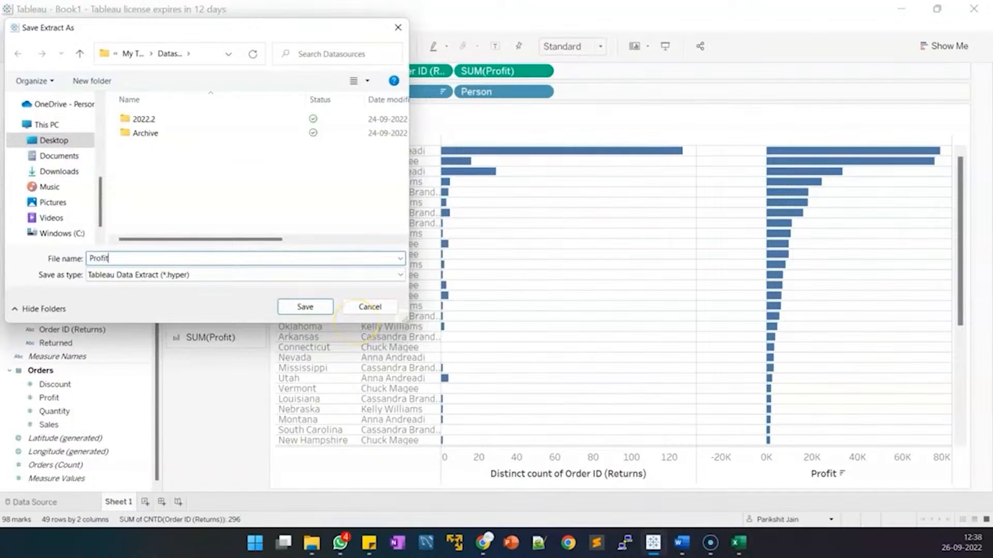
type("By State")
left_click(294, 309)
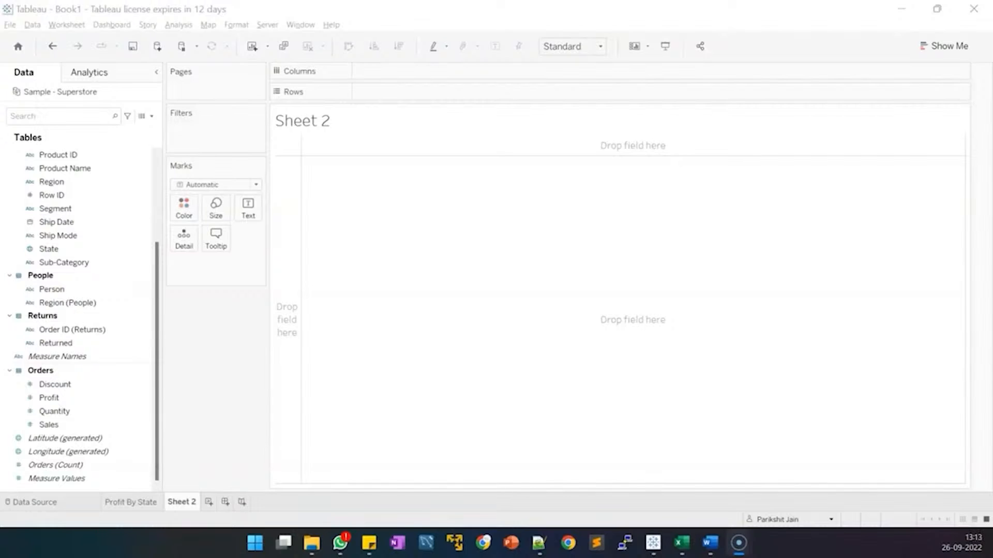
left_click(539, 543)
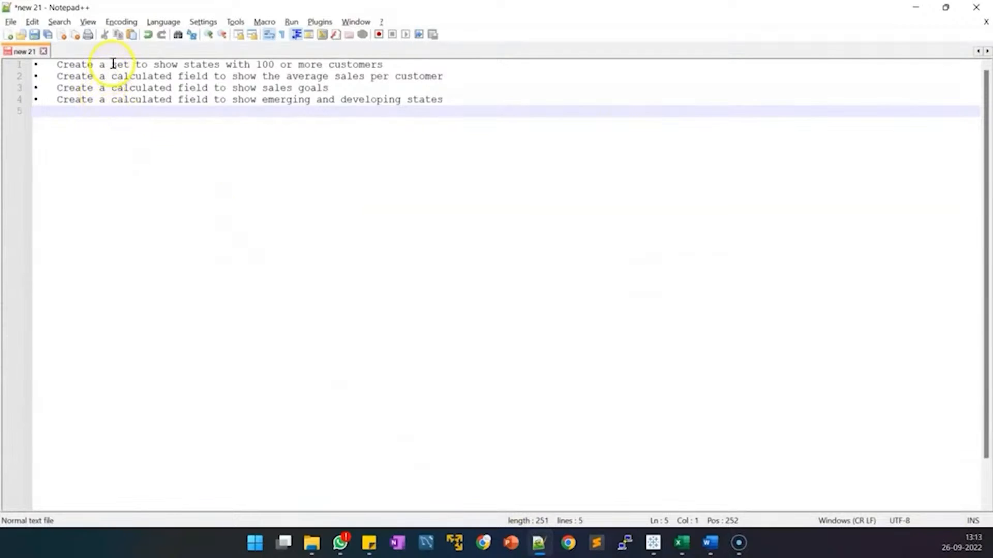
left_click_drag(113, 63, 393, 64)
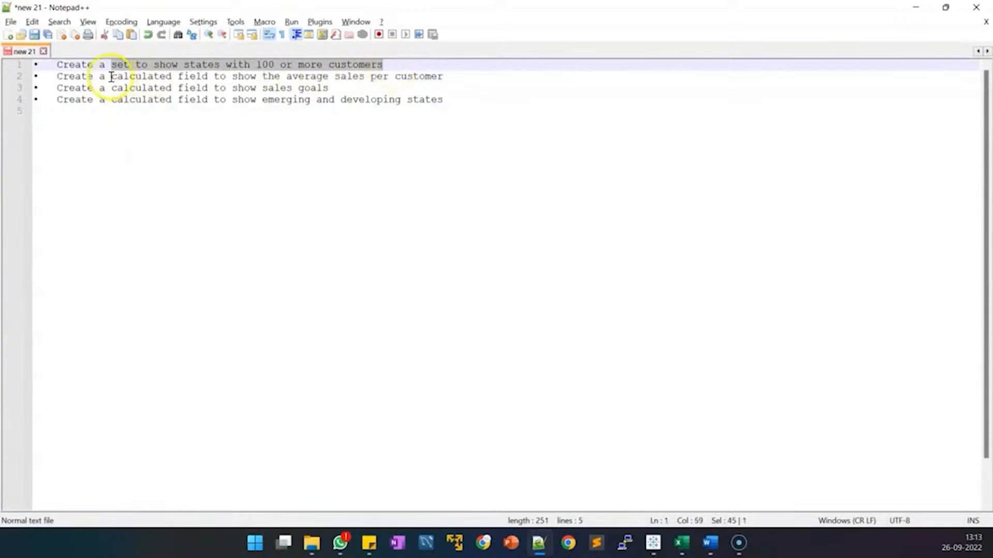
left_click_drag(111, 76, 217, 78)
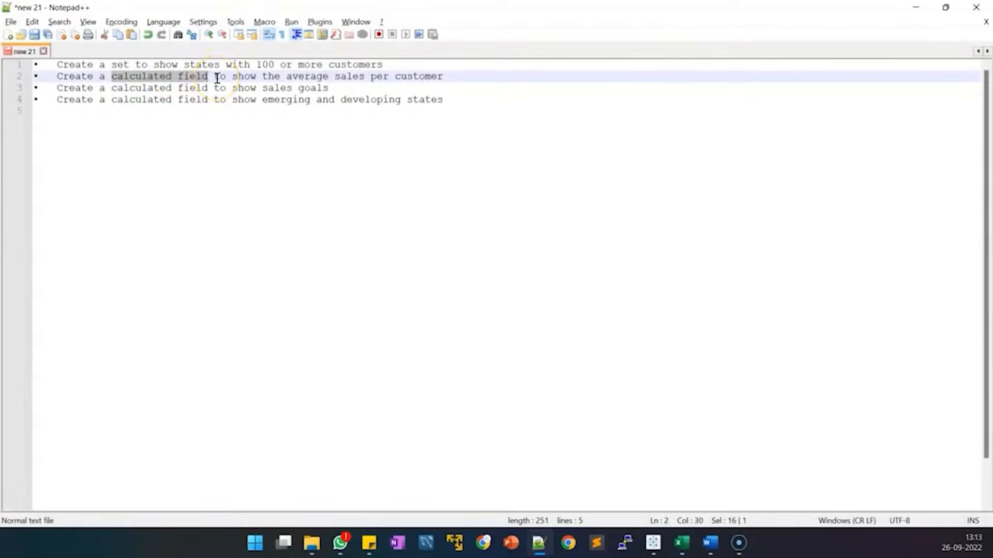
left_click(111, 87)
left_click_drag(111, 87, 330, 89)
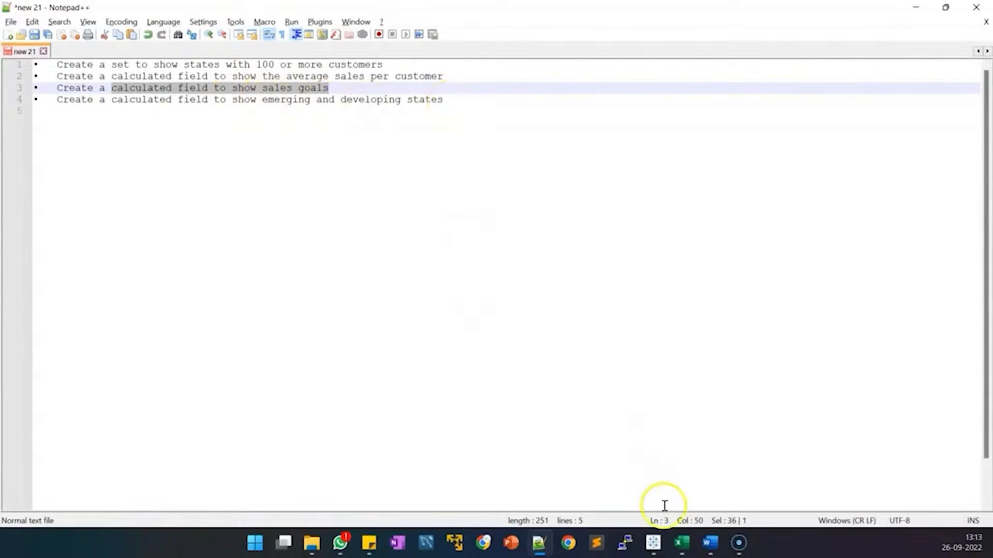
left_click(652, 543)
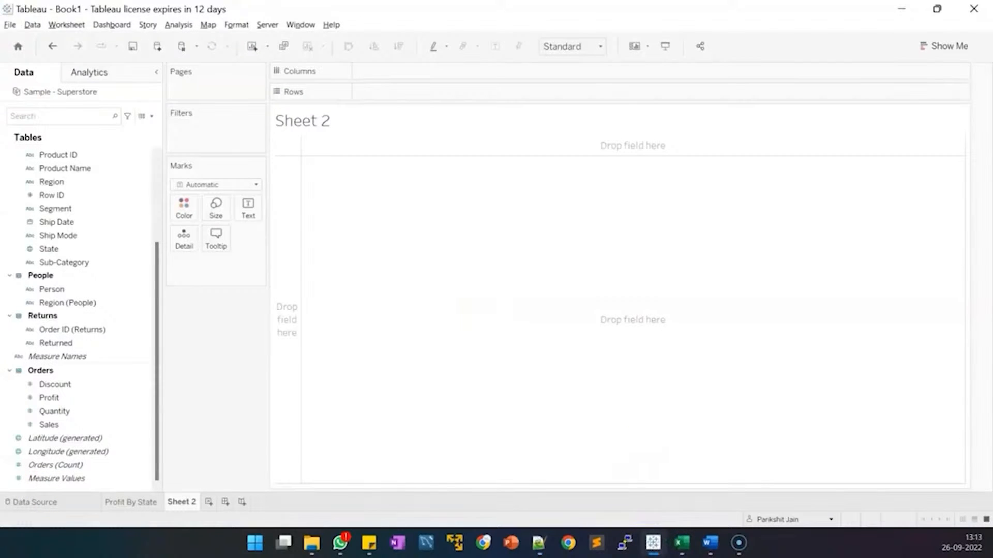
scroll(103, 310, "up", 1)
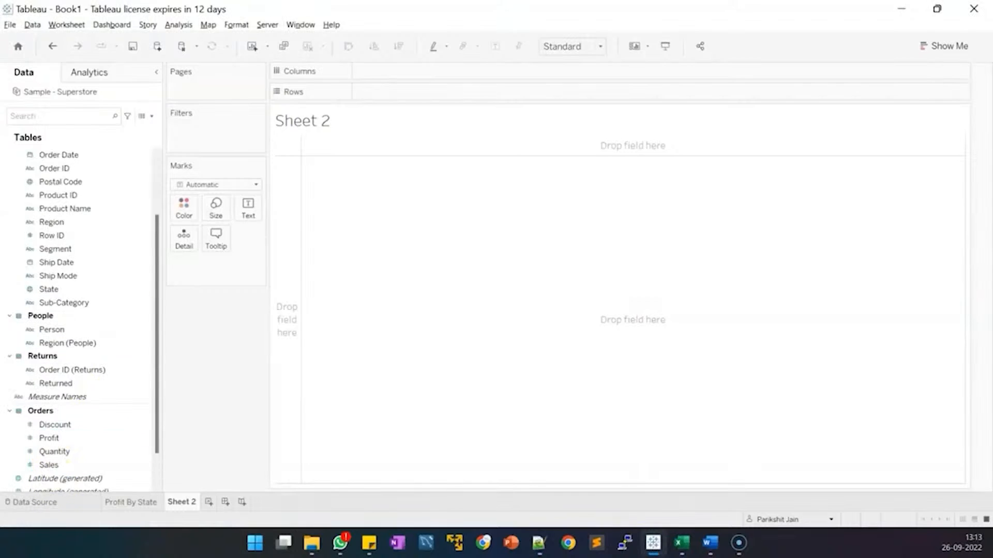
left_click(87, 502)
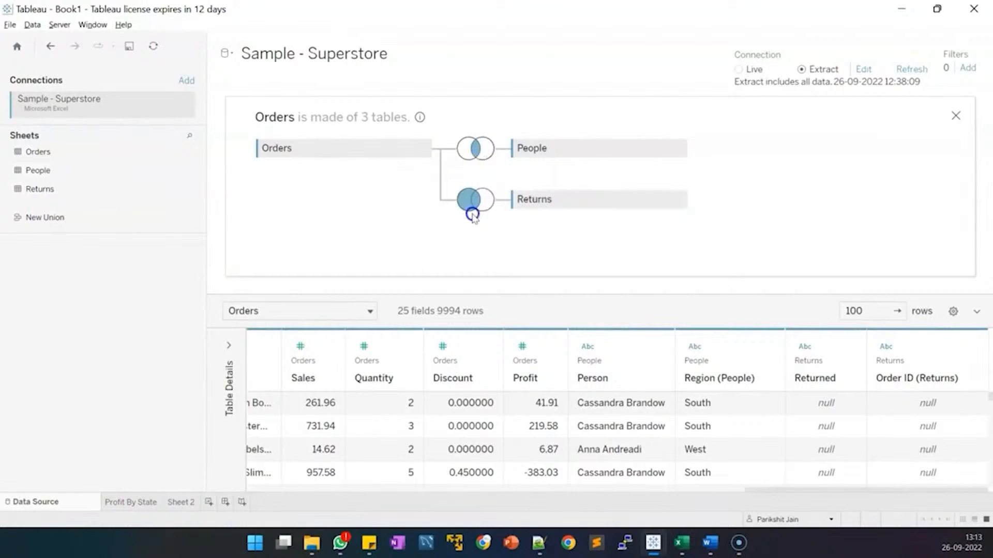
left_click(180, 507)
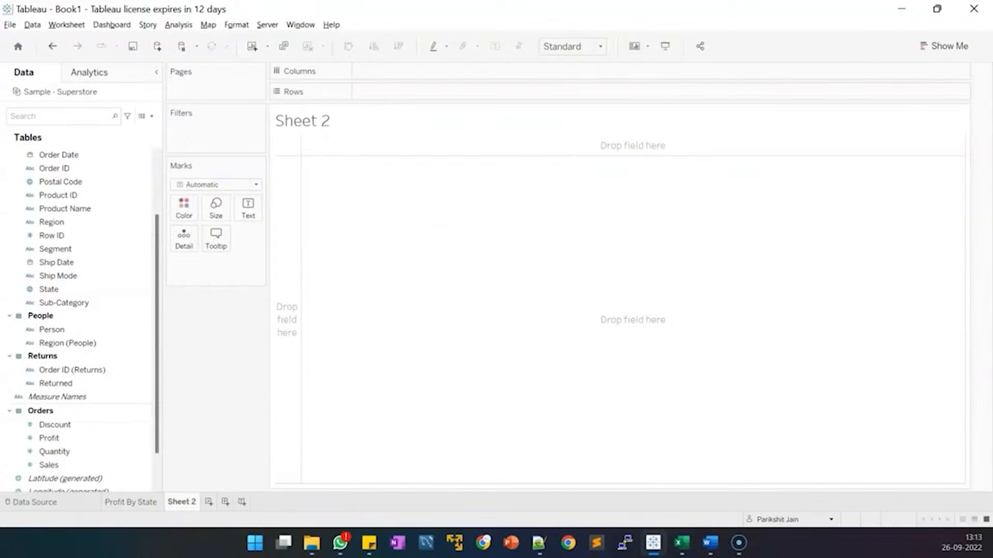
scroll(131, 295, "up", 3)
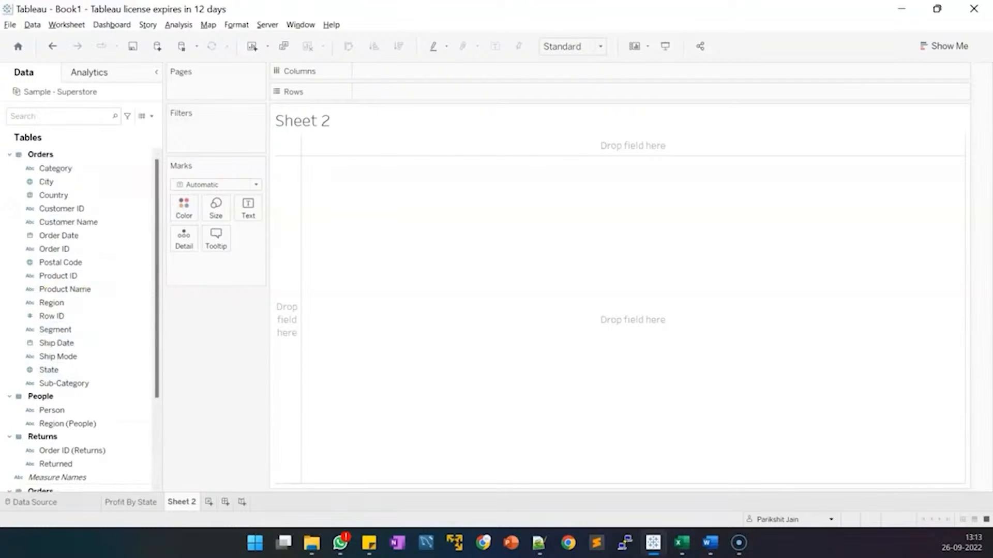
Create a set from Customer Name named 'States with 100+ Customers'.
right_click(116, 223)
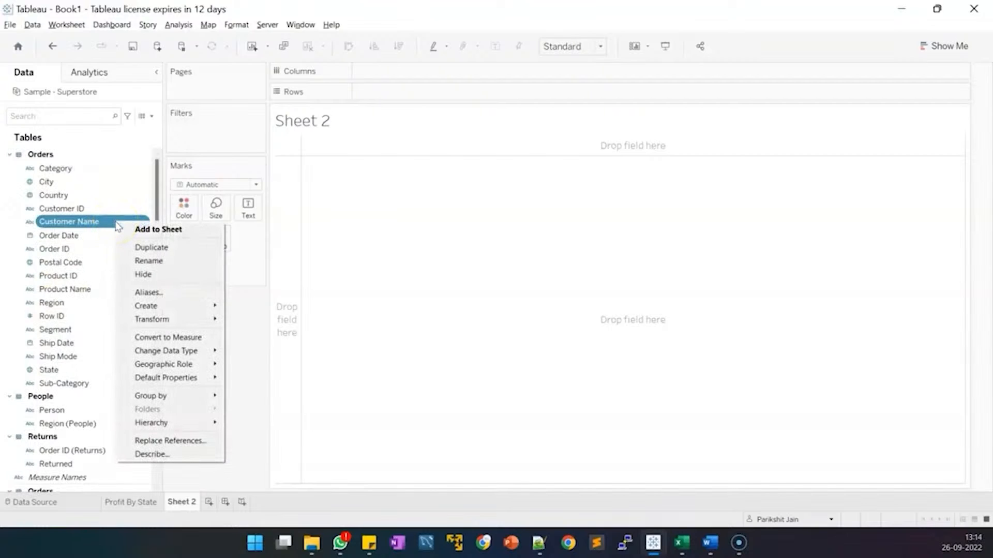
mouse_move(177, 306)
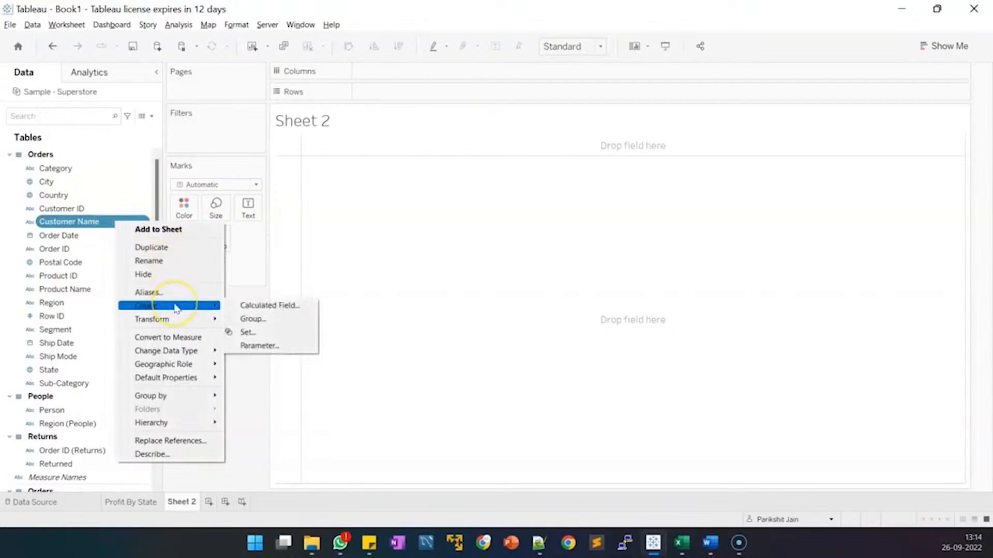
left_click(245, 332)
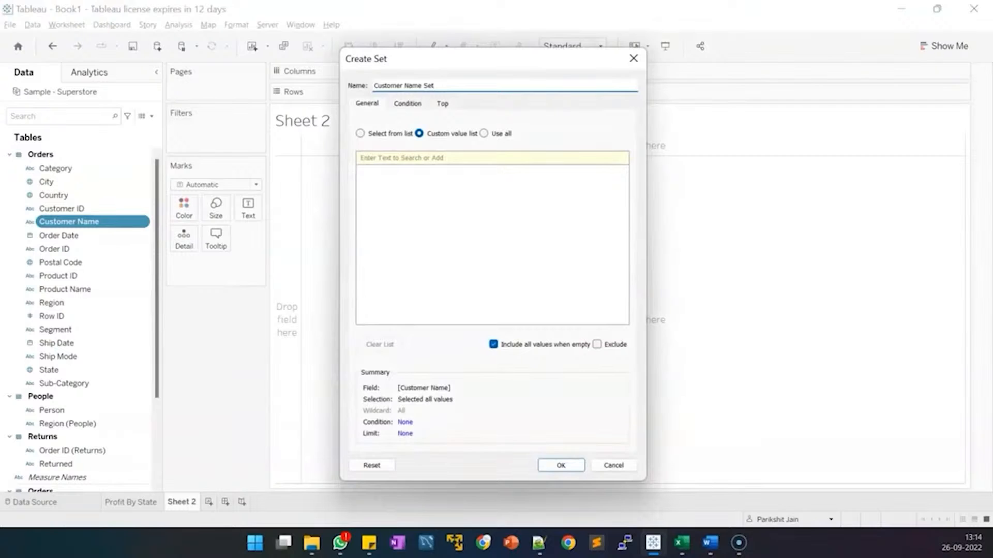
left_click_drag(443, 84, 367, 88)
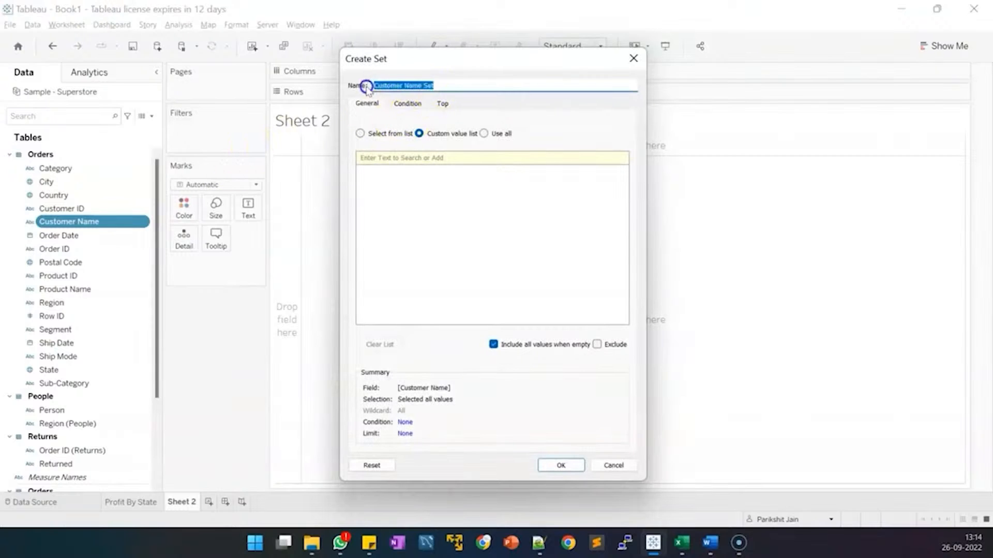
type("States wi")
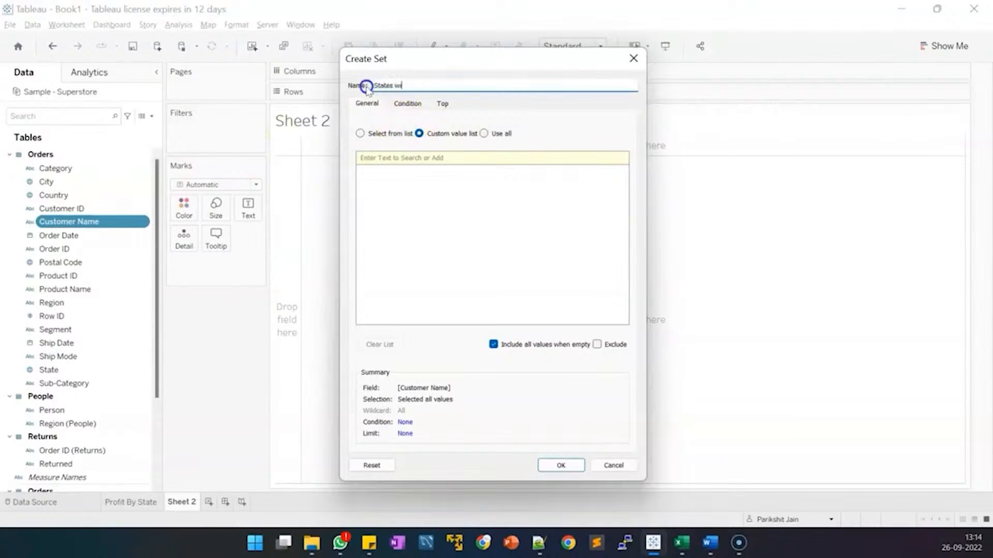
type("th 100+ Customers")
Define the set's condition as Customer Name Count >= 100 and confirm it.
left_click(407, 103)
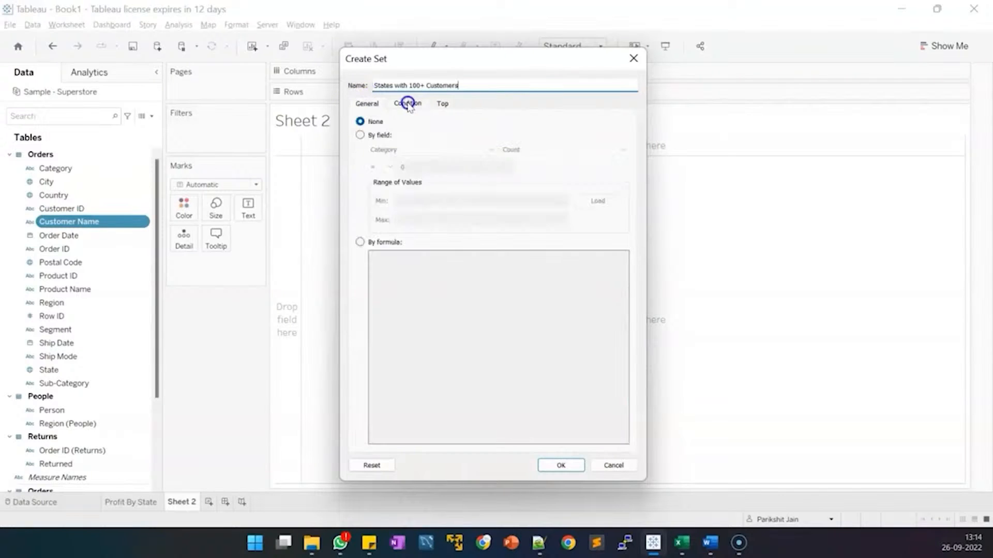
left_click(360, 135)
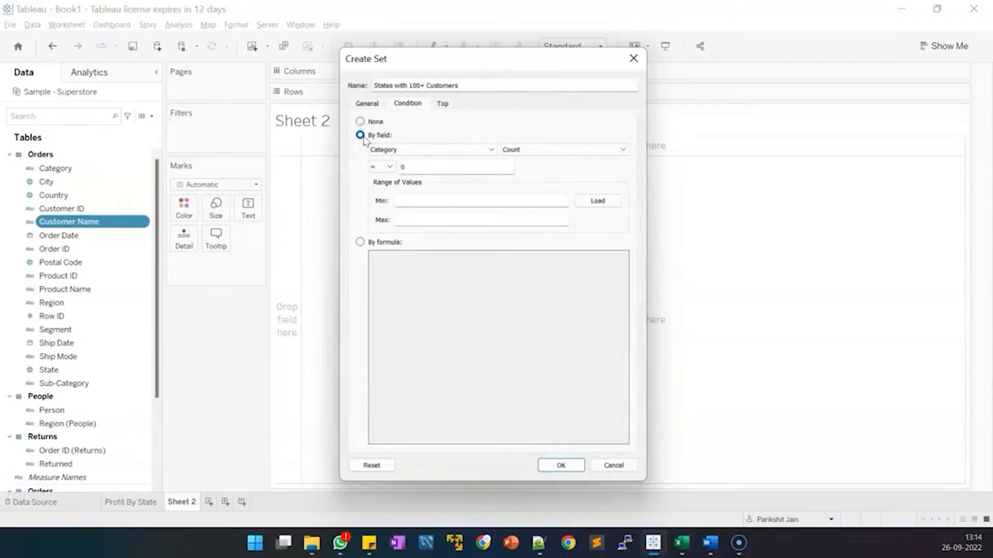
left_click(408, 151)
left_click(422, 152)
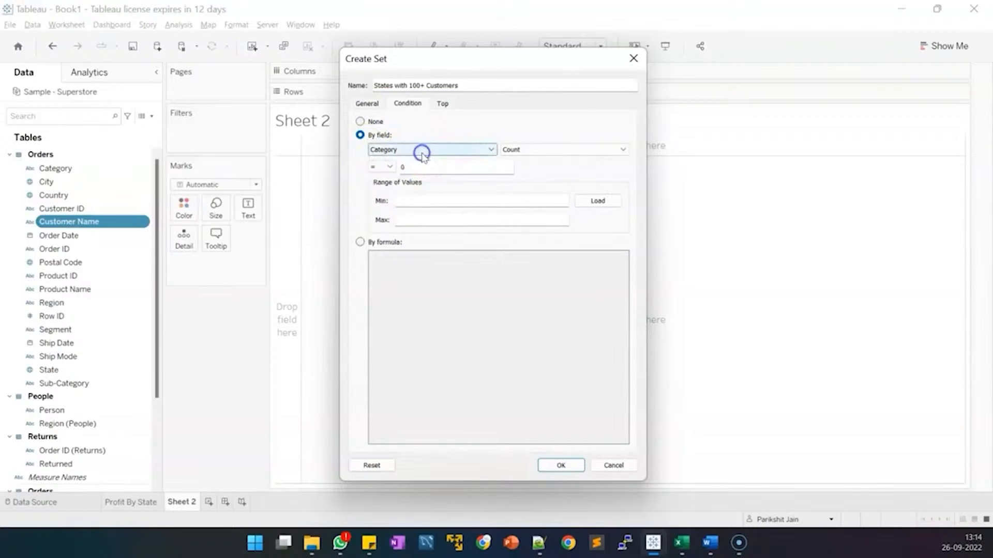
left_click(418, 152)
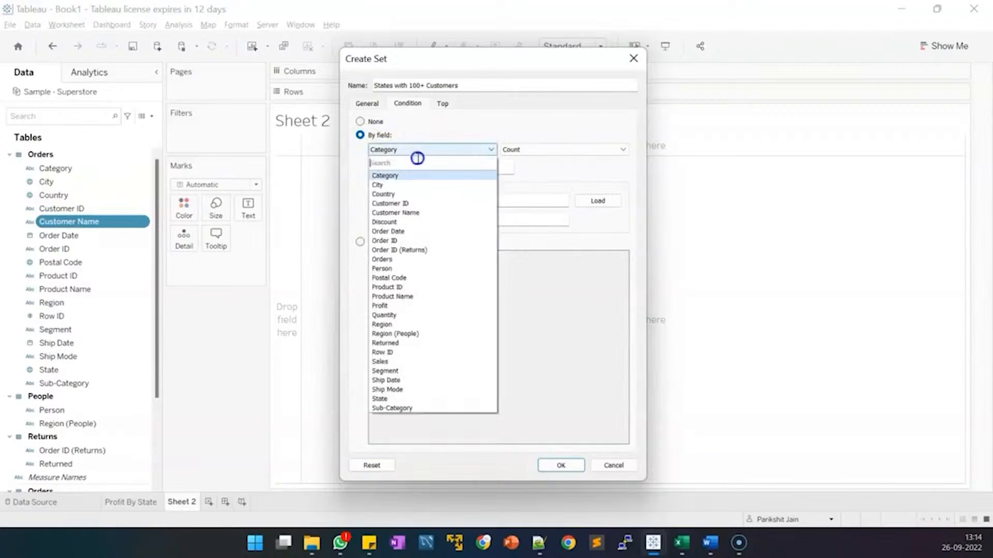
left_click(404, 212)
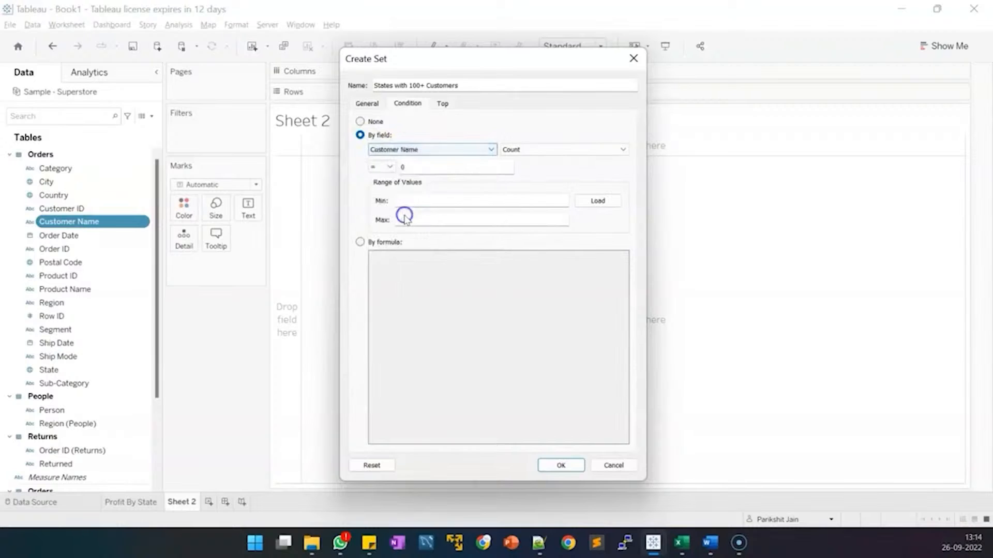
left_click(390, 167)
left_click(388, 218)
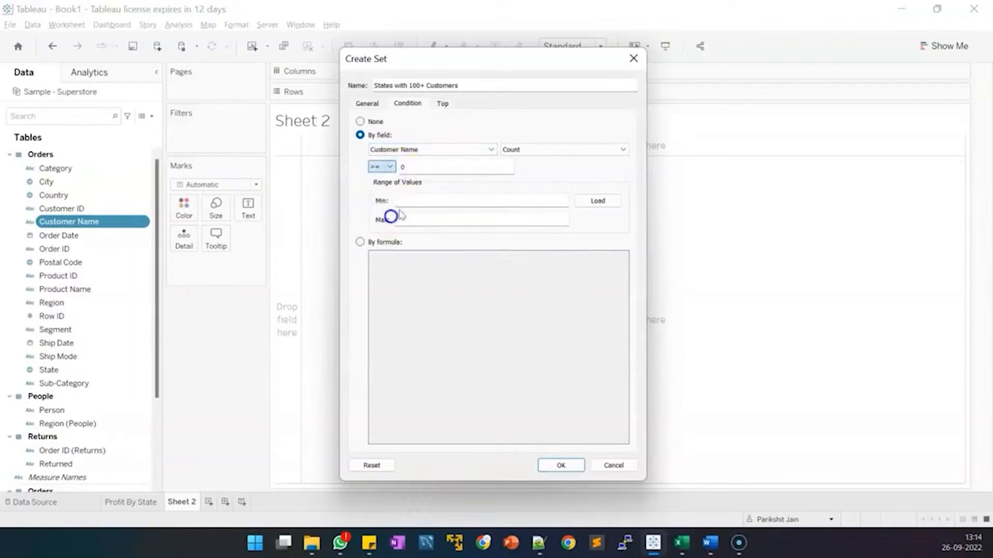
left_click(424, 164)
key("BackSpace")
type("100")
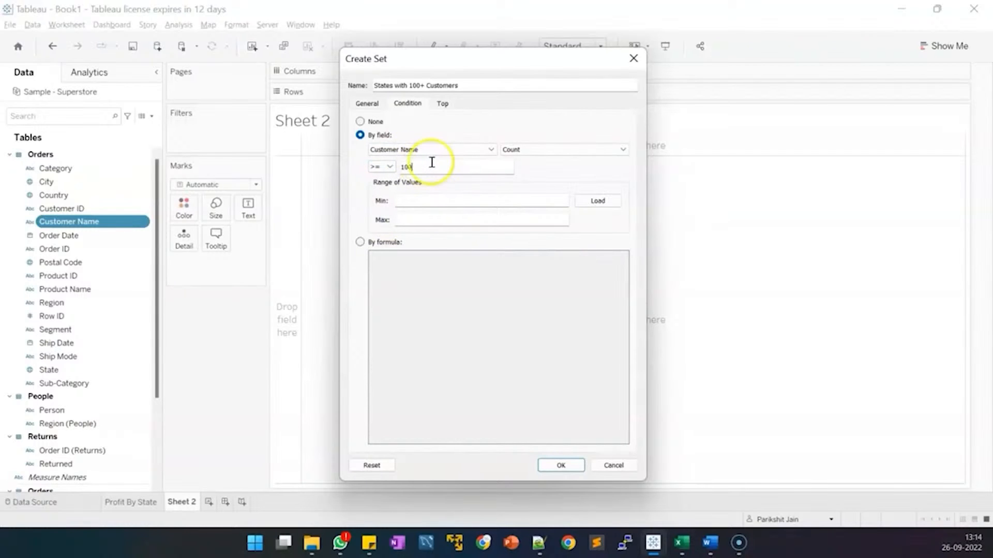
left_click(572, 464)
scroll(67, 321, "down", 3)
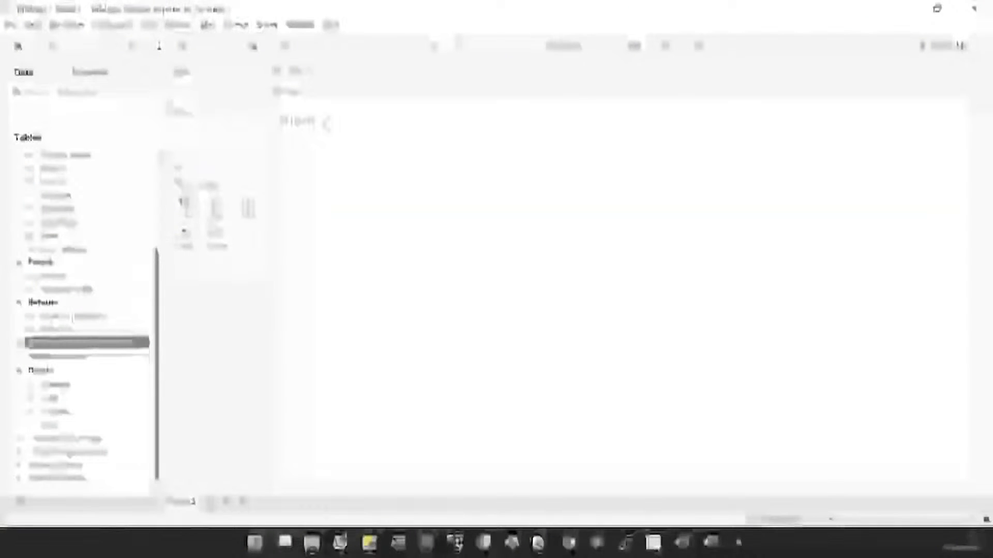
Start a new calculated field named 'Average sales per customer'.
left_click(179, 25)
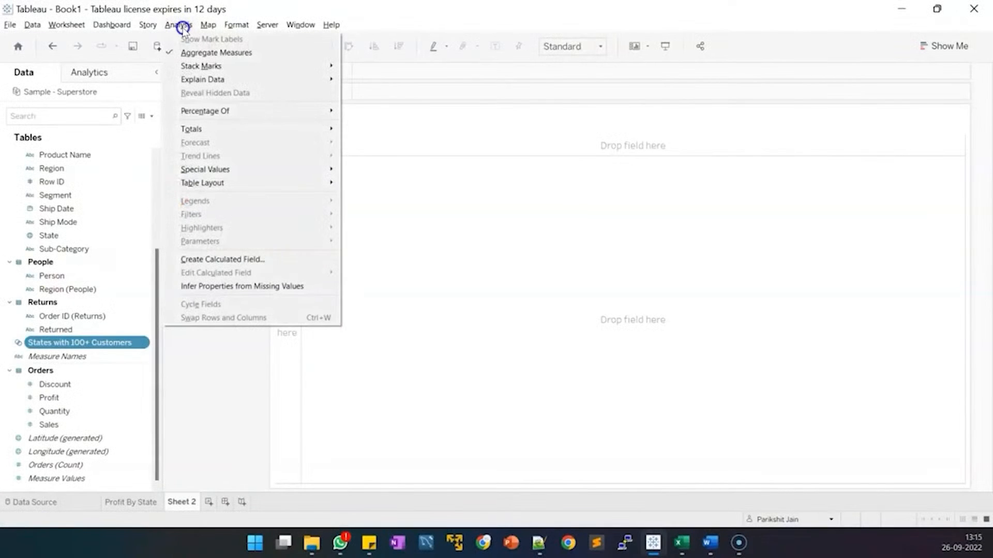
left_click(217, 261)
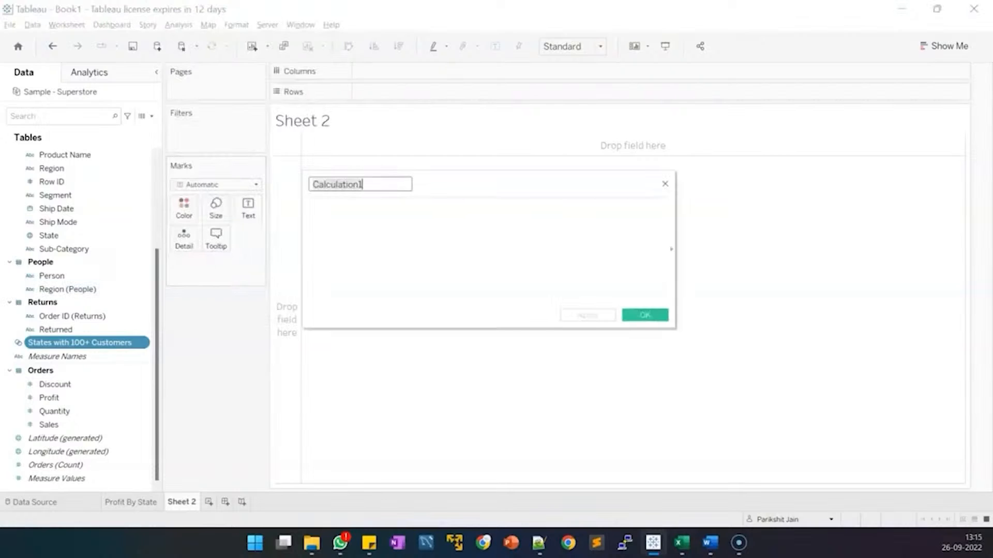
double_click(375, 188)
type("Aver")
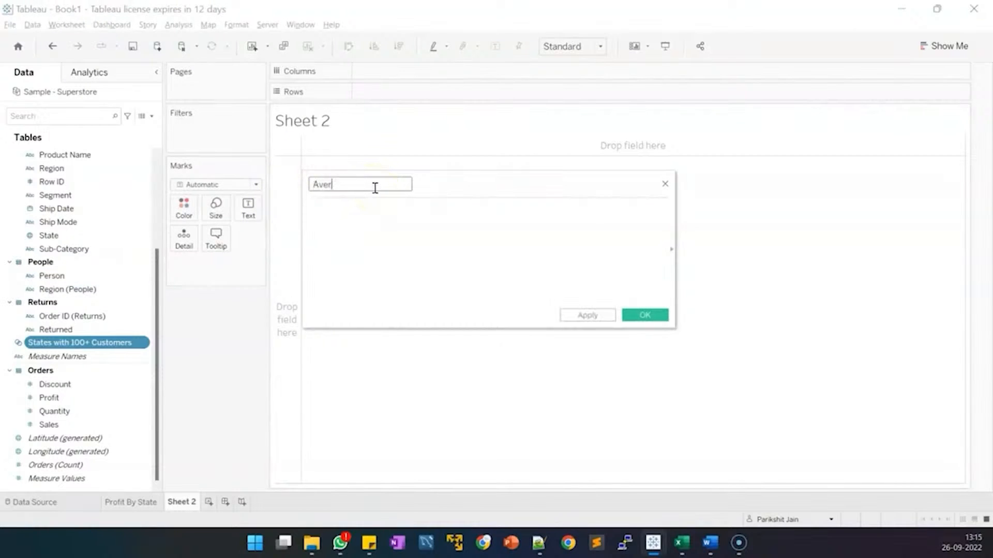
type("age sales per customer")
Enter the formula avg({INCLUDE [Customer Name] : sum([Sales])}) and save the field.
left_click(406, 230)
type("a")
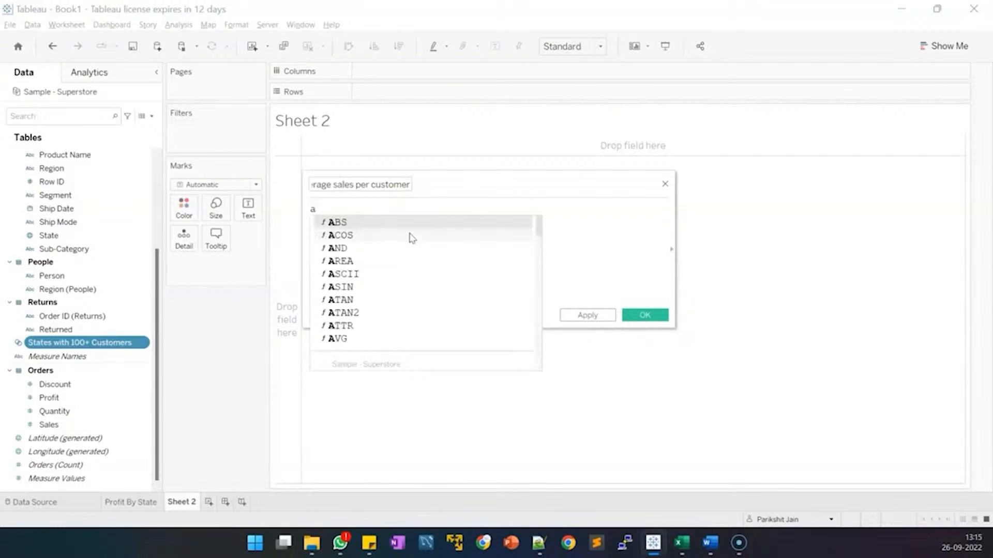
type("vg ")
type("()")
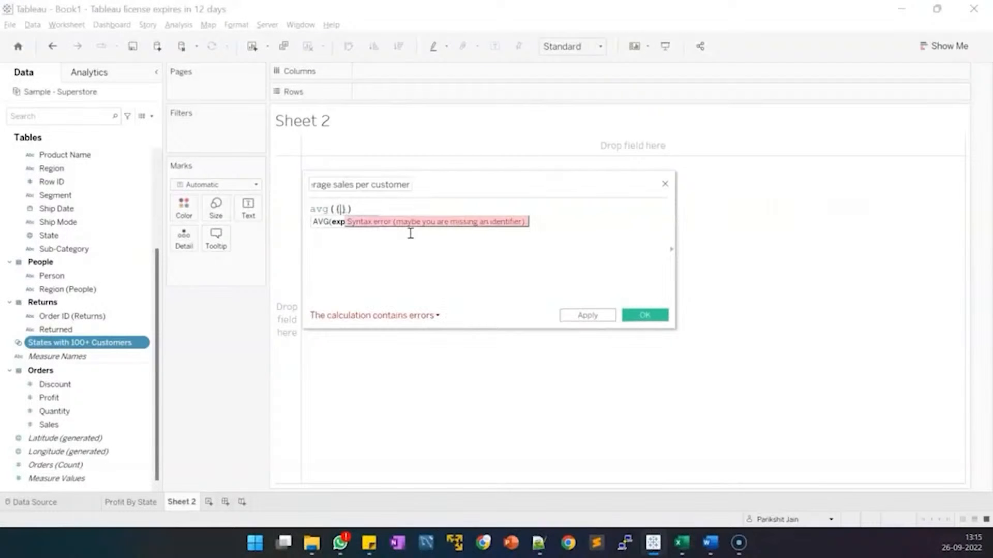
type("incl")
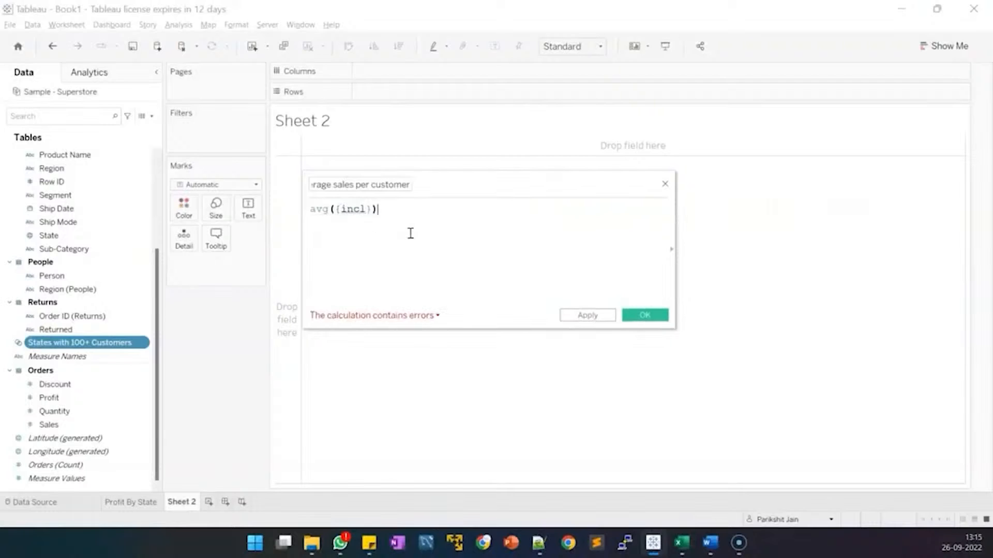
key("Left")
key("Left")
key("BackSpace")
key("Return")
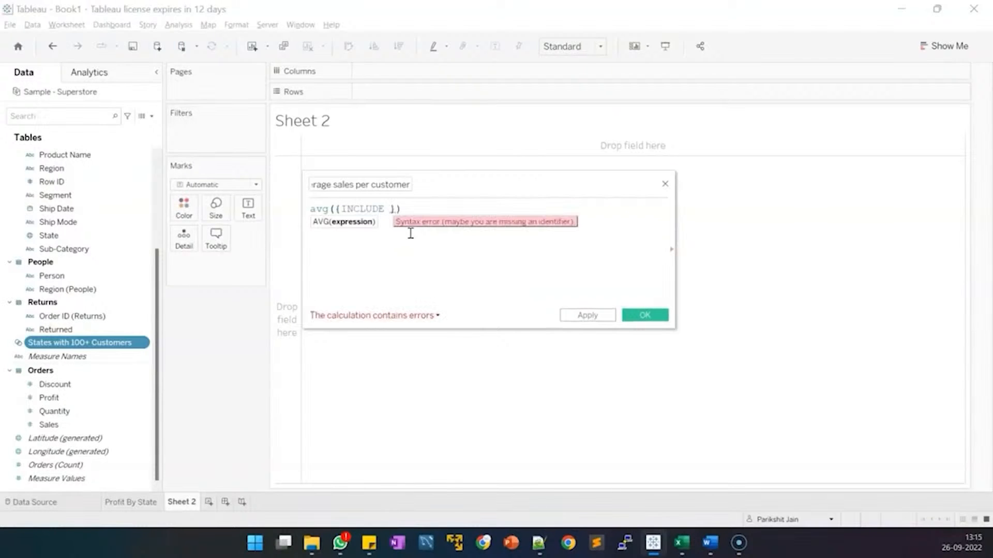
type("cus")
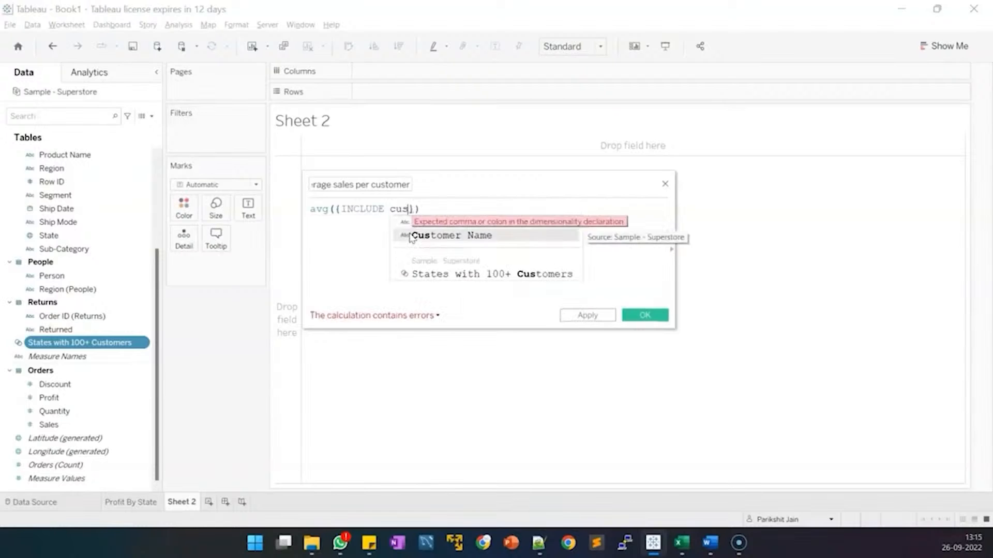
double_click(411, 236)
type(": su")
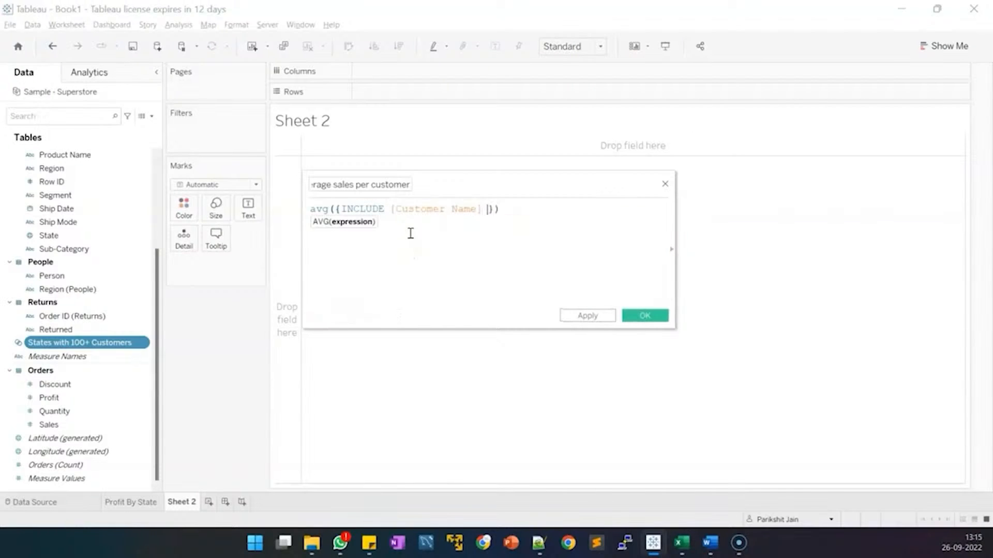
type("m")
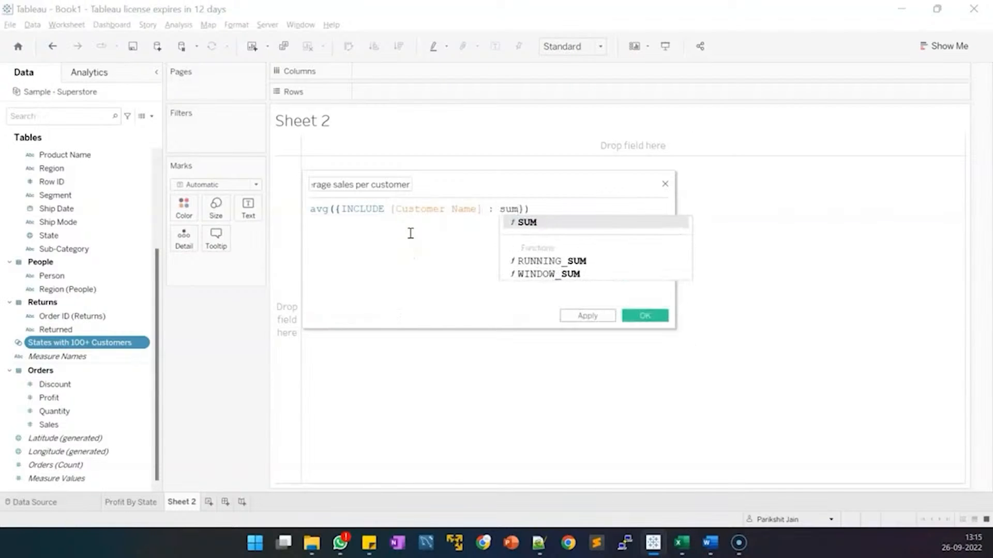
type("(sal")
key("Return")
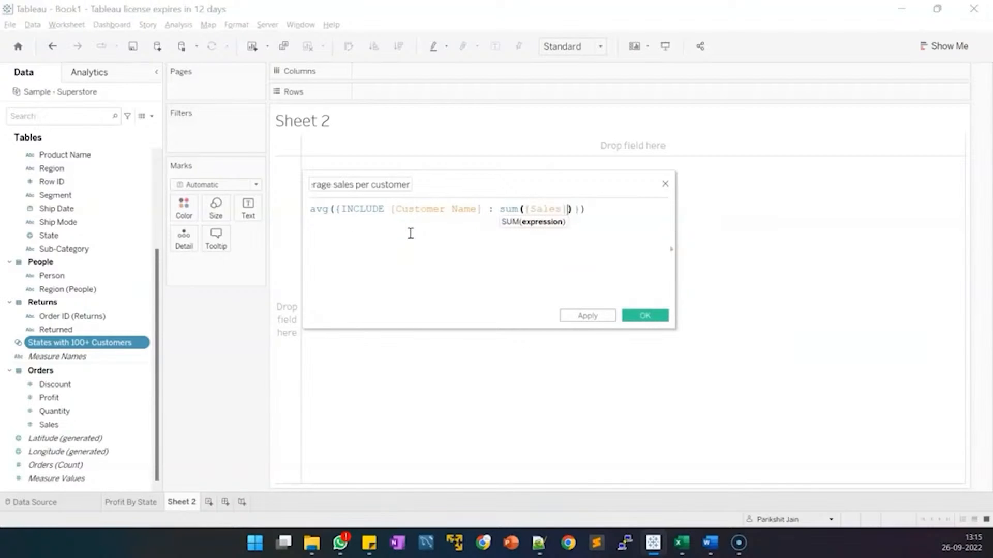
left_click(338, 210)
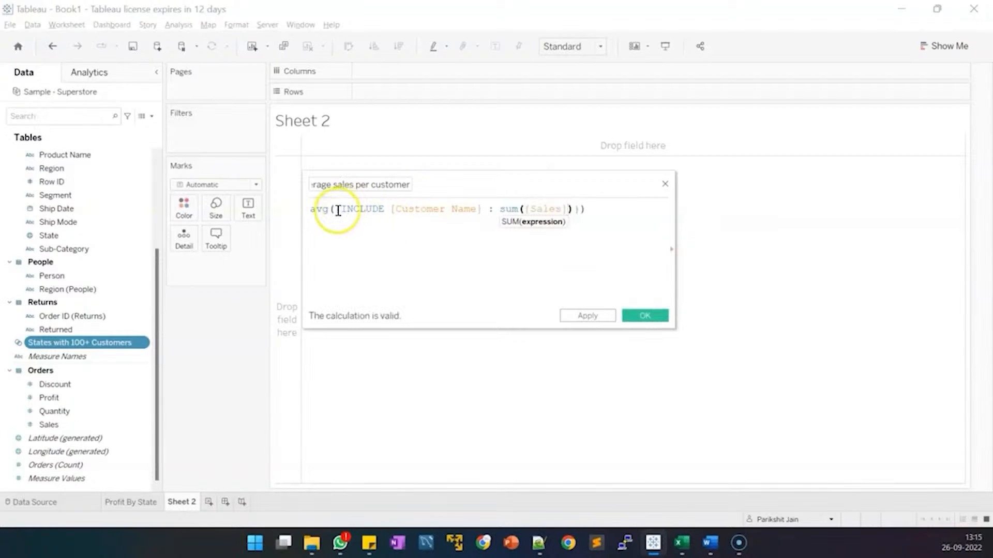
left_click_drag(337, 210, 436, 208)
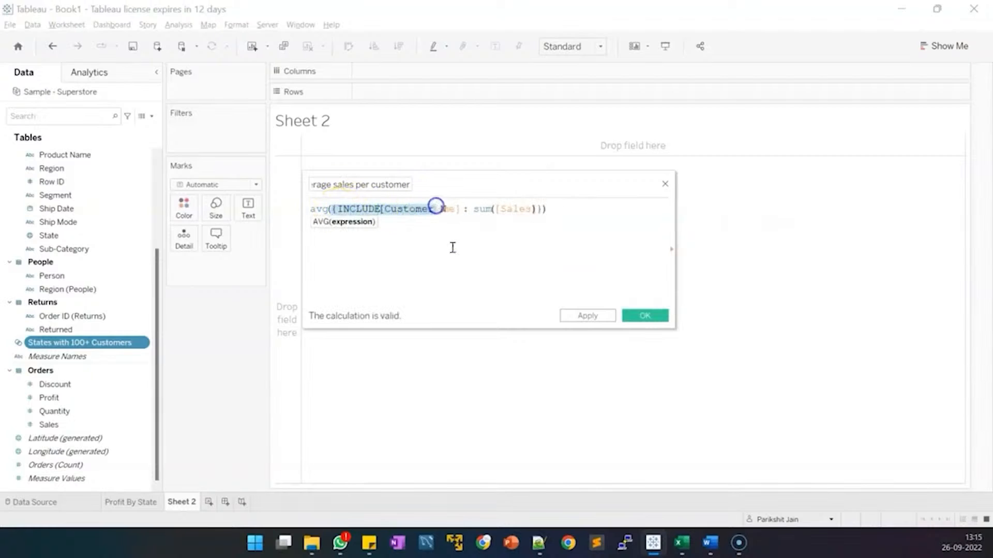
left_click(453, 249)
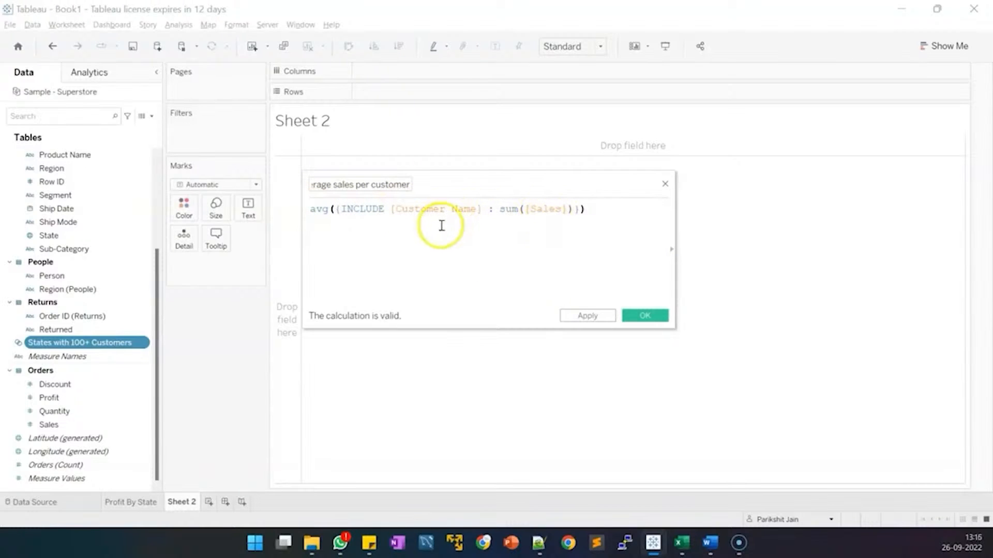
left_click(648, 317)
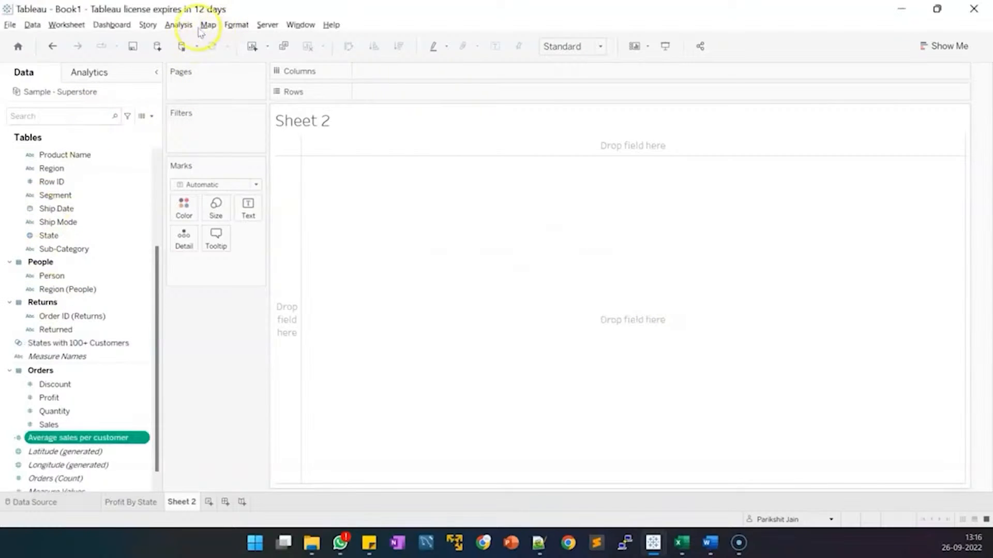
Start a new calculated field named 'Sales Goal'.
left_click(149, 116)
left_click(113, 127)
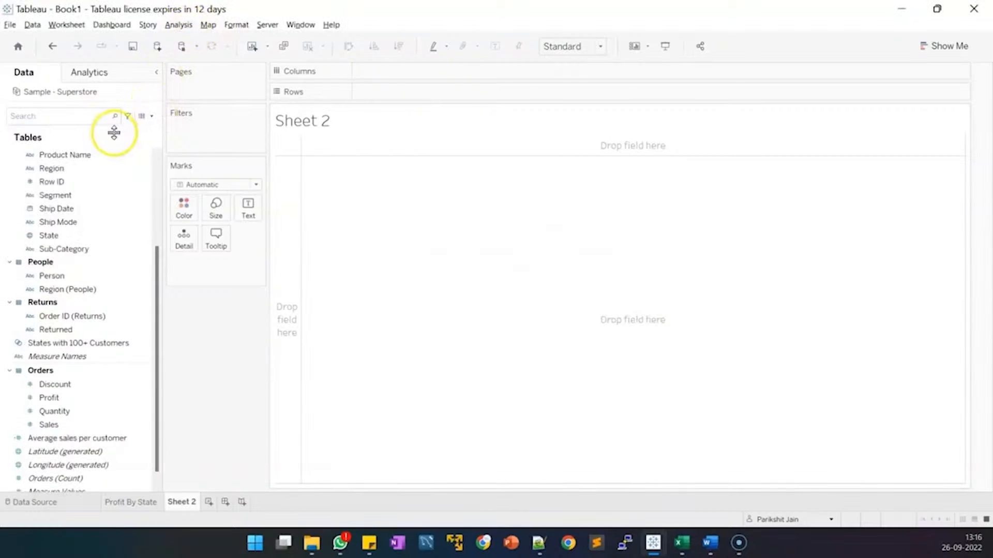
left_click(339, 216)
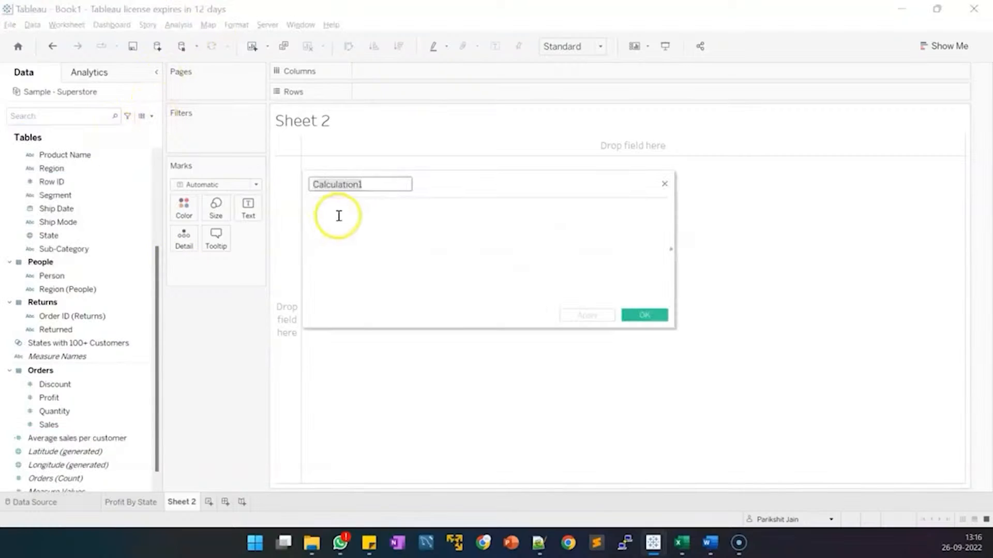
type("Sal")
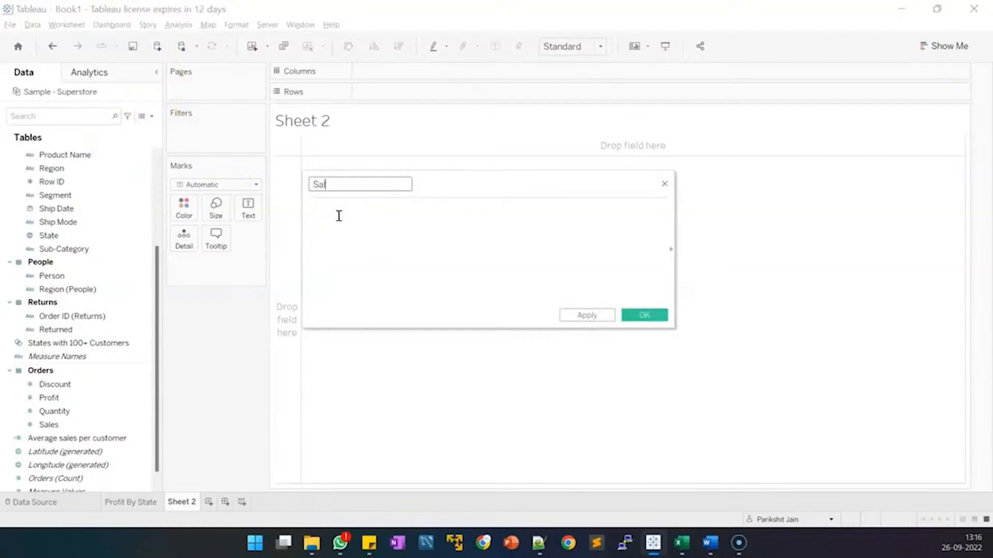
type("es Goal")
Write IF min([States with 100+ Customers]) = true THEN sum([Sales]) * 1.3.
left_click(348, 213)
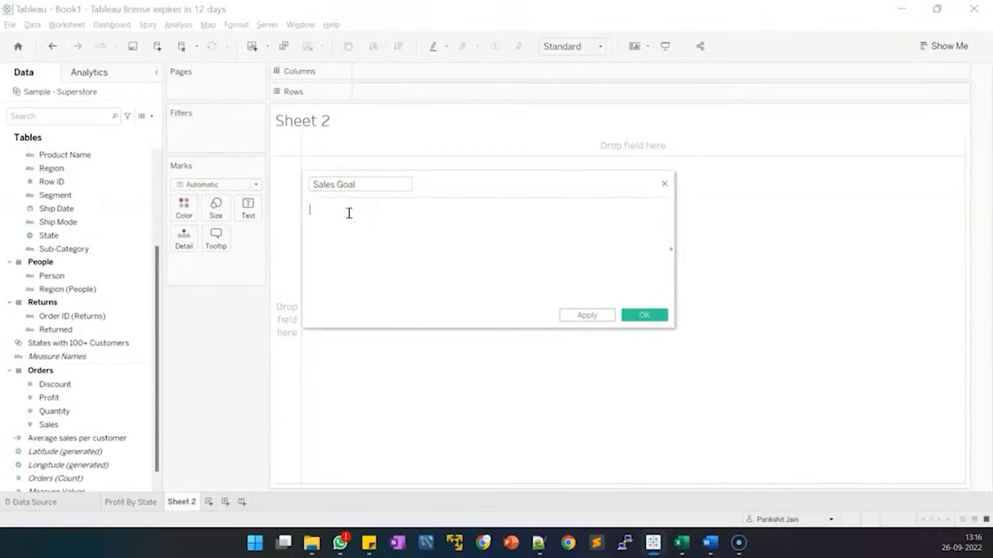
type("if min")
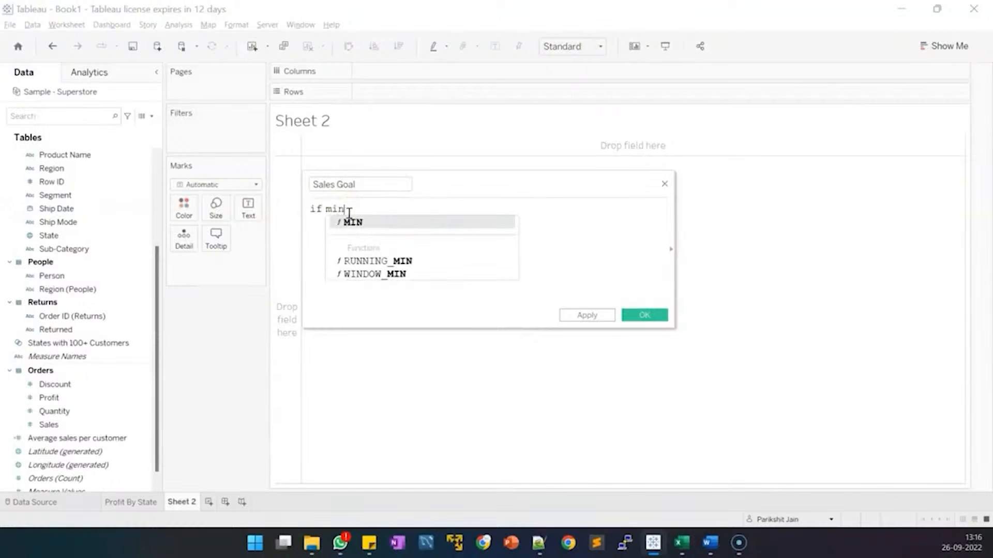
type("(st")
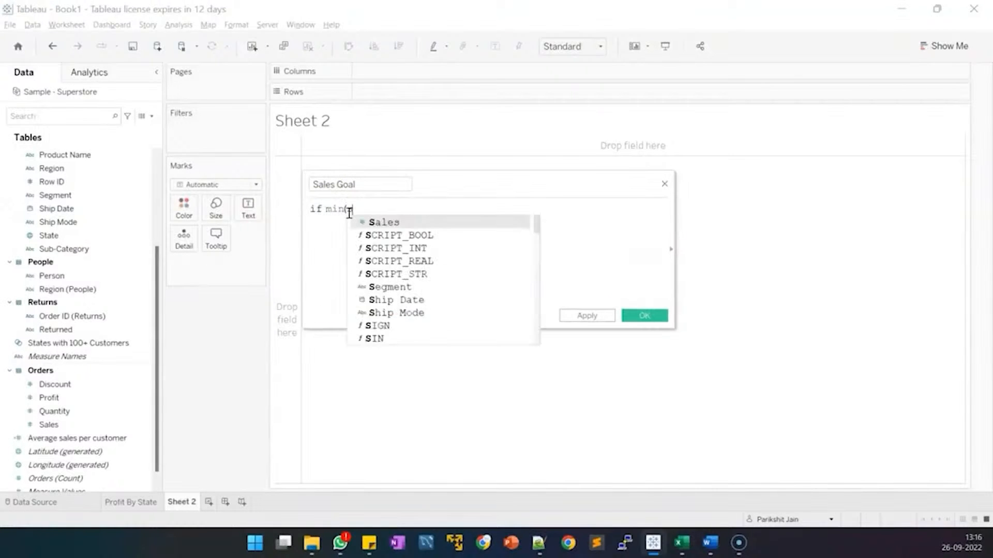
key("Down")
key("Down")
key("Return")
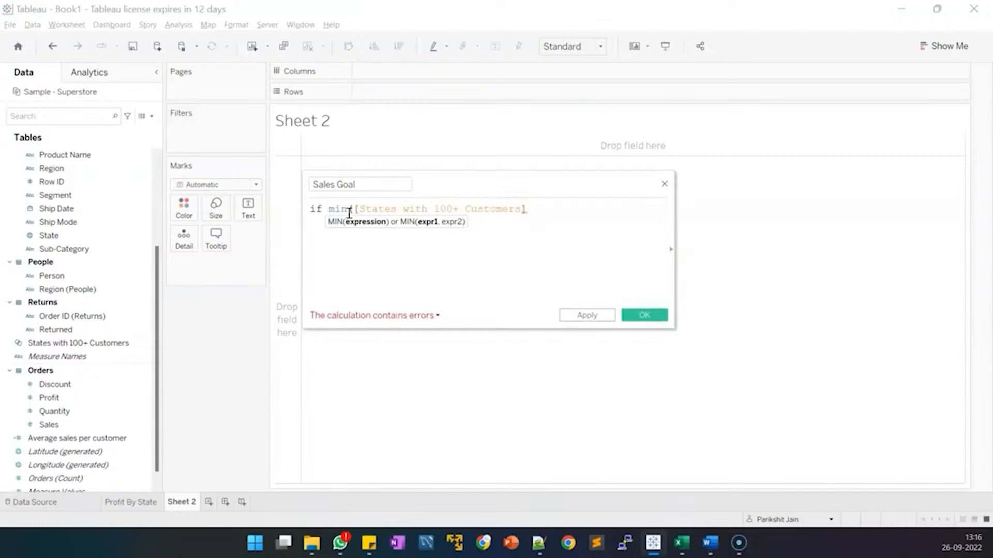
type(") = true")
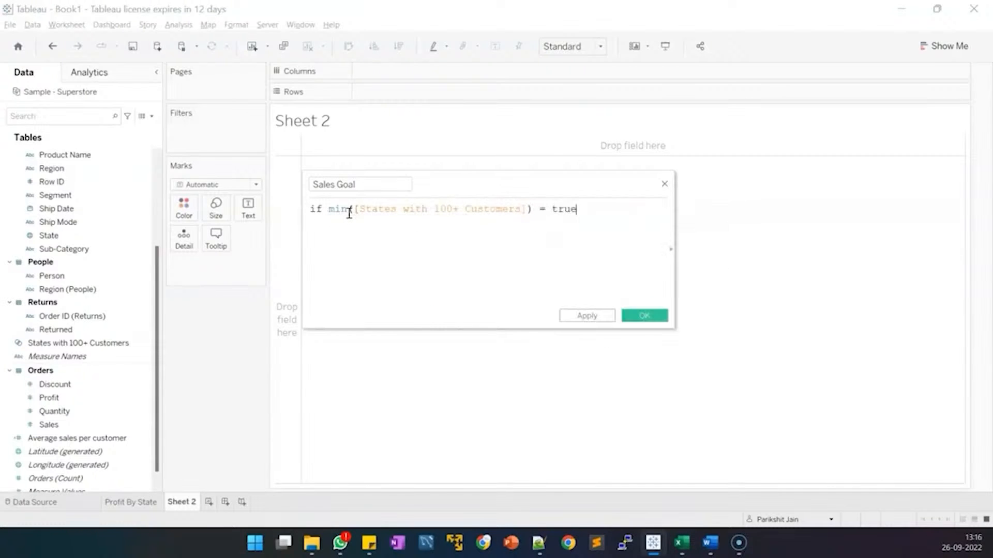
type("the")
key("BackSpace")
key("BackSpace")
key("BackSpace")
key("Return")
type("then sum([Sales]")
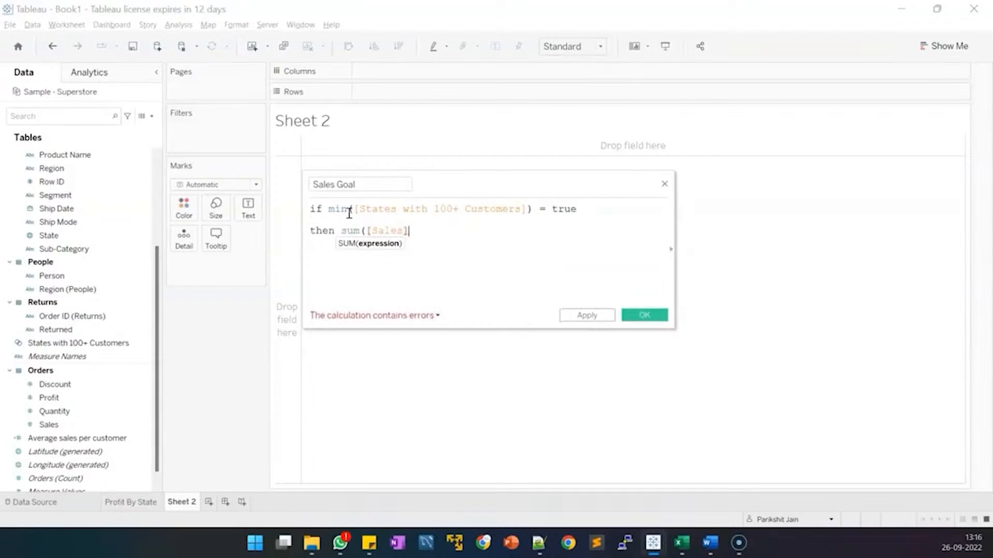
type(")")
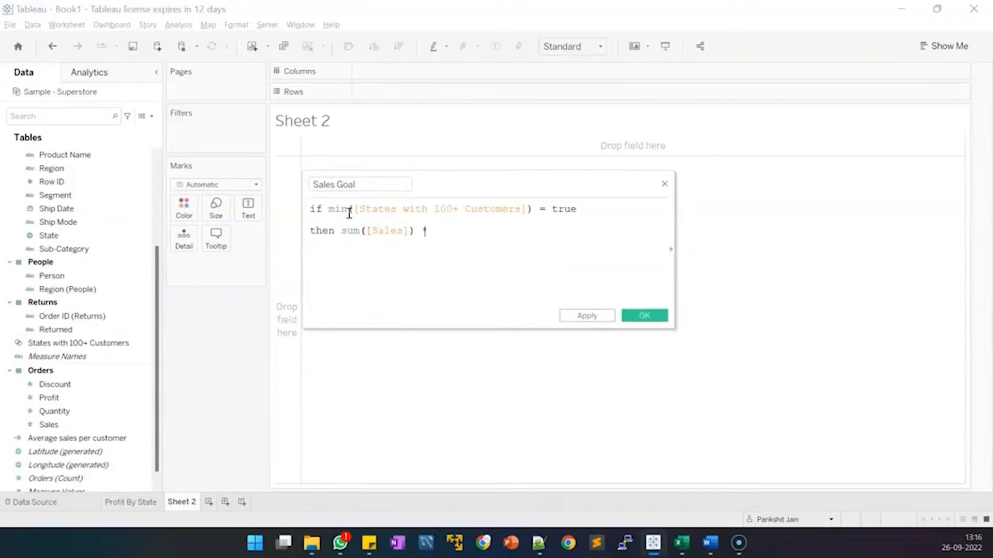
type(" * 1.3")
Add the ELSE branch using Average sales per customer × 100, close with END, and save.
key("Return")
type("else")
type("av")
key("Return")
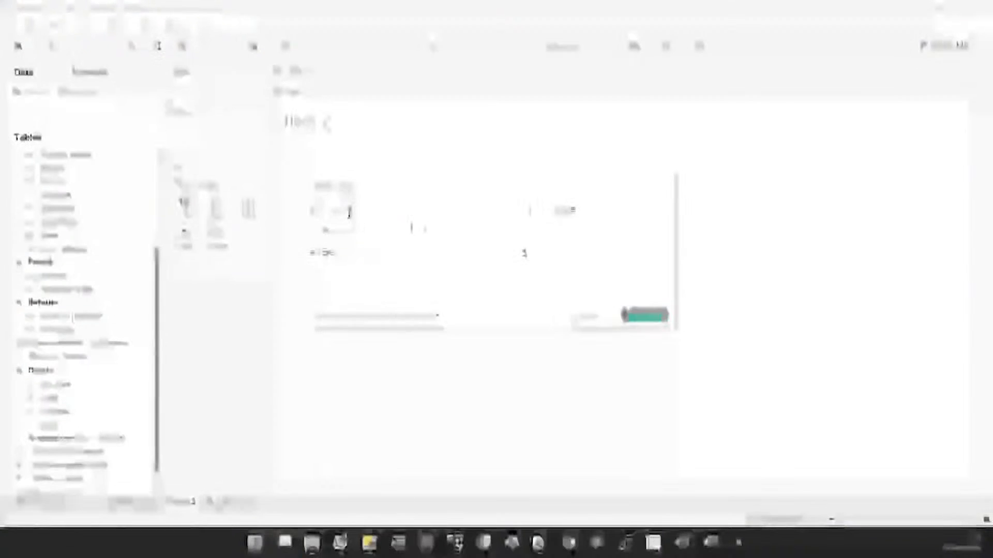
type("end")
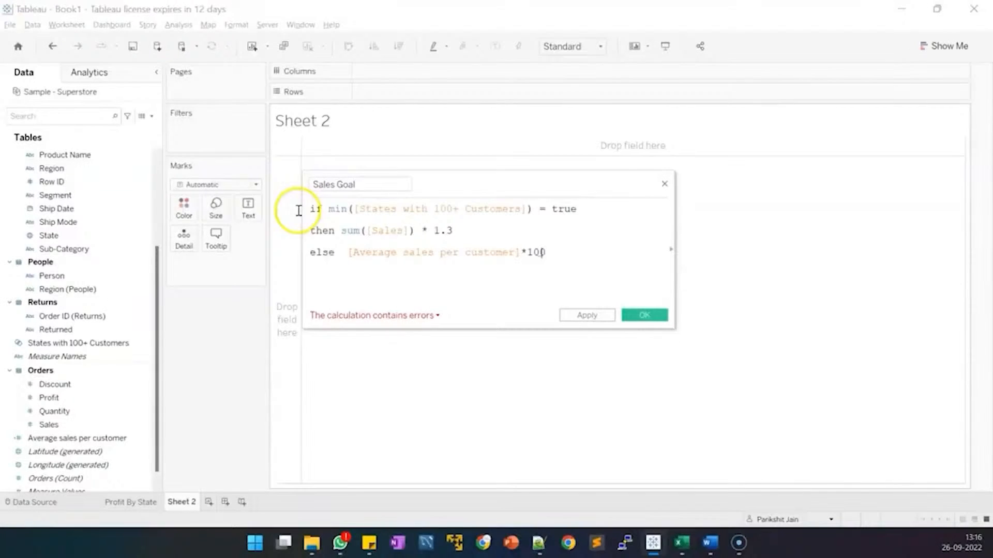
type("0")
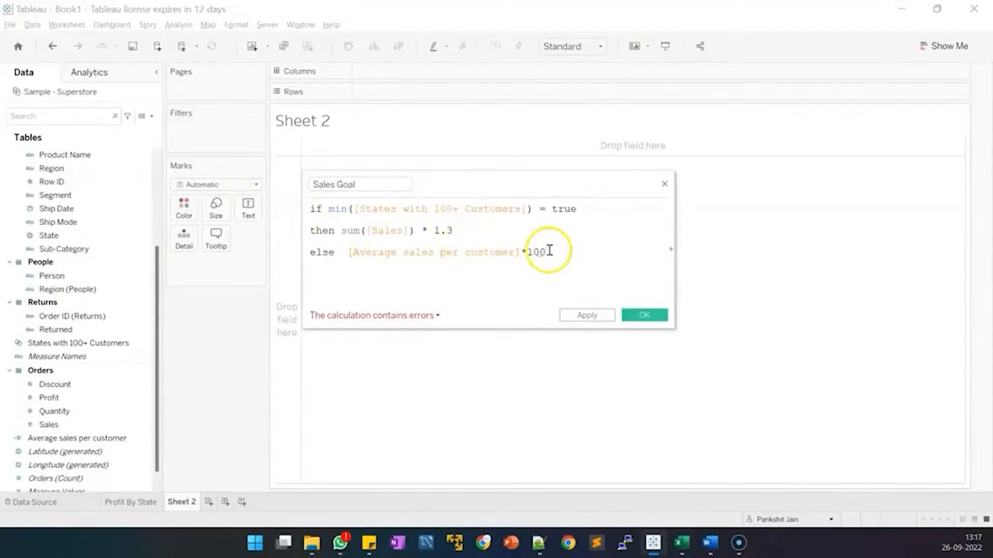
key("Return")
type("emd")
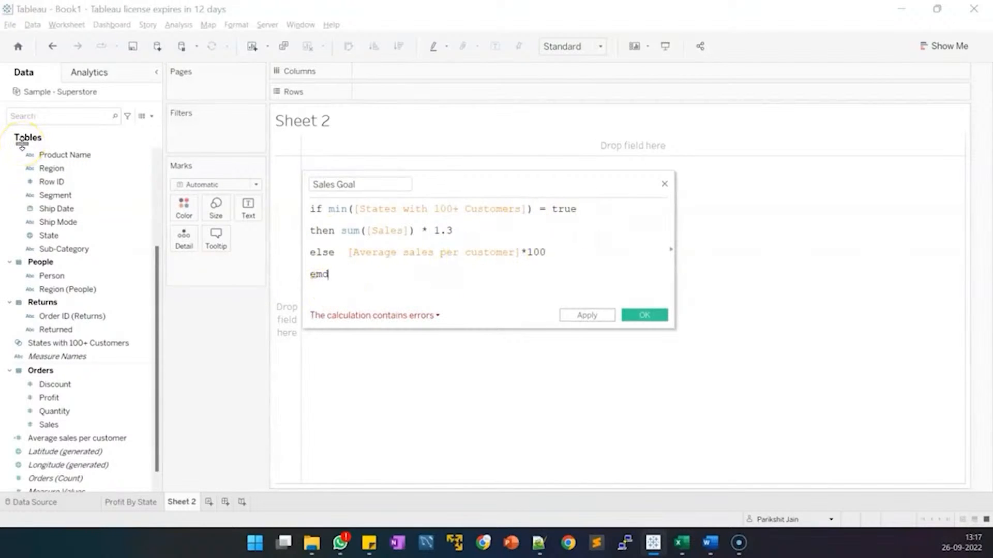
key("BackSpace")
key("BackSpace")
type("nd")
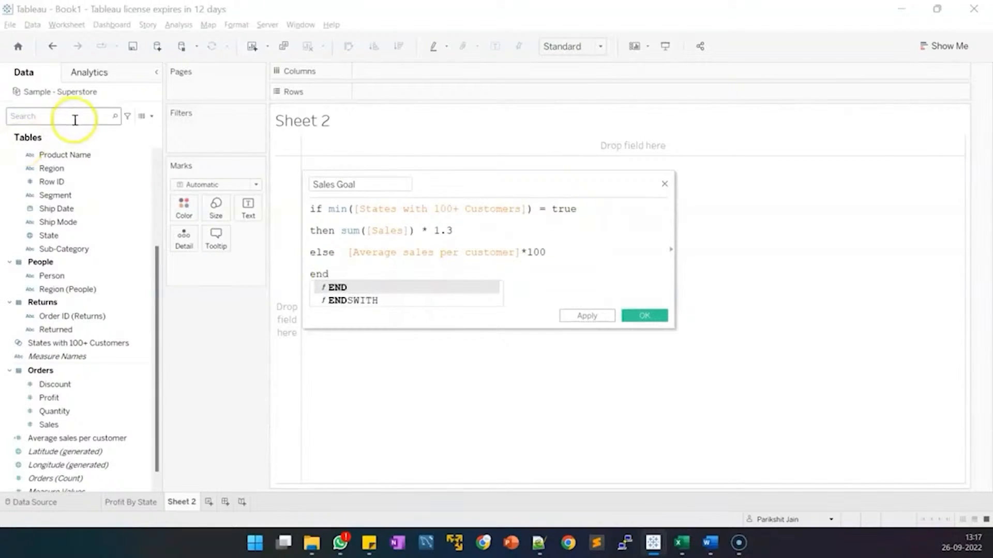
left_click(390, 204)
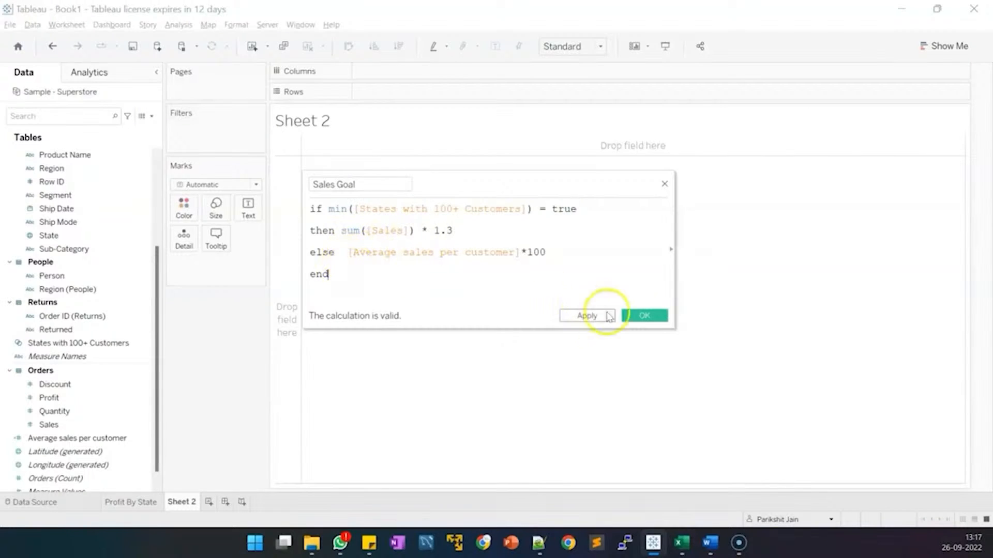
left_click(649, 315)
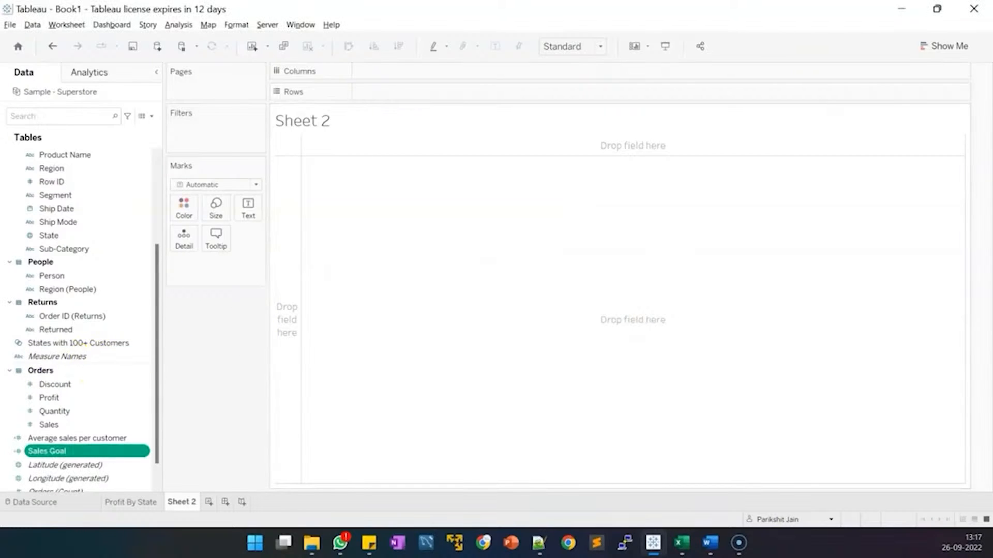
left_click(151, 116)
Name a new field 'Emerging or Developing State' with condition IF COUNTD([Customer Name]) >= 100.
left_click(130, 130)
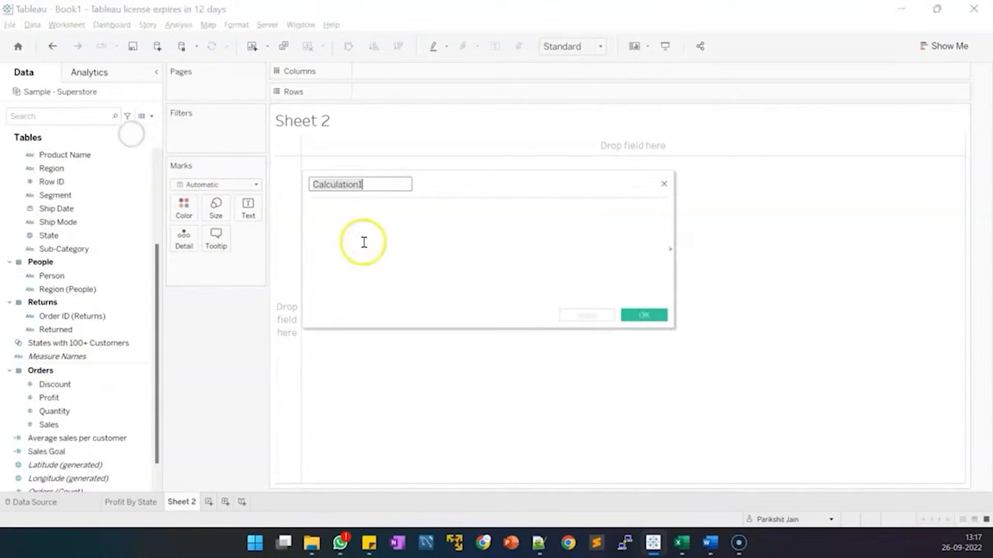
type("Em")
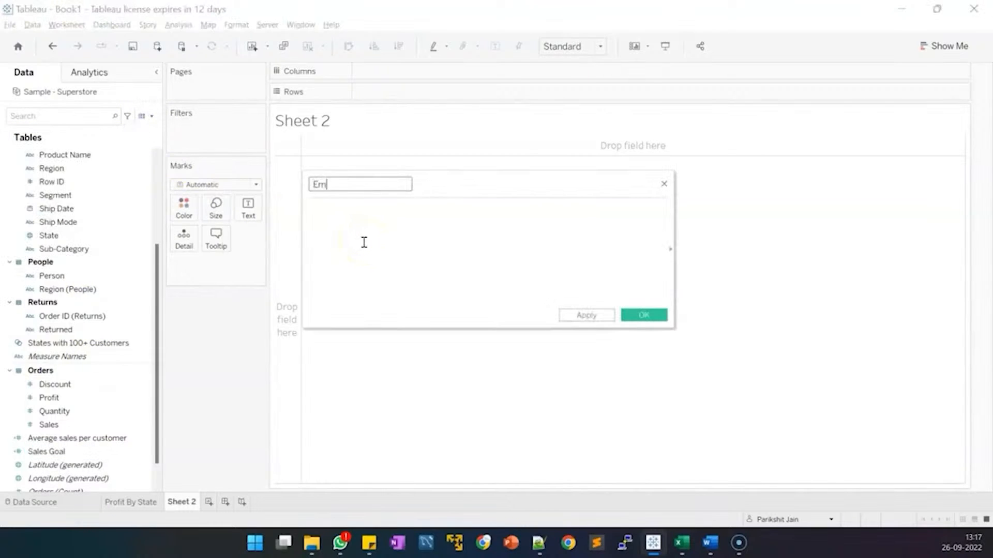
type("erging or Developing State")
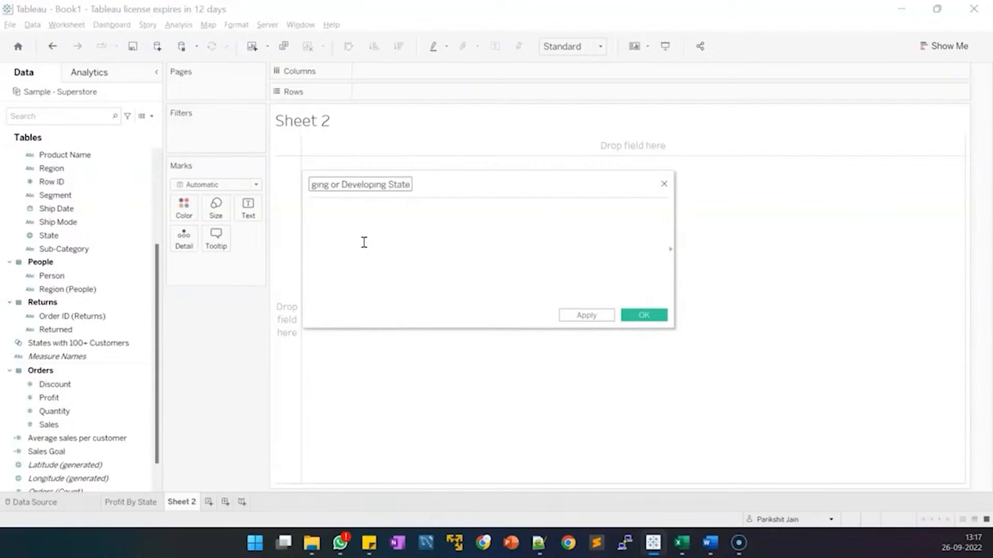
left_click(387, 256)
type("if coun")
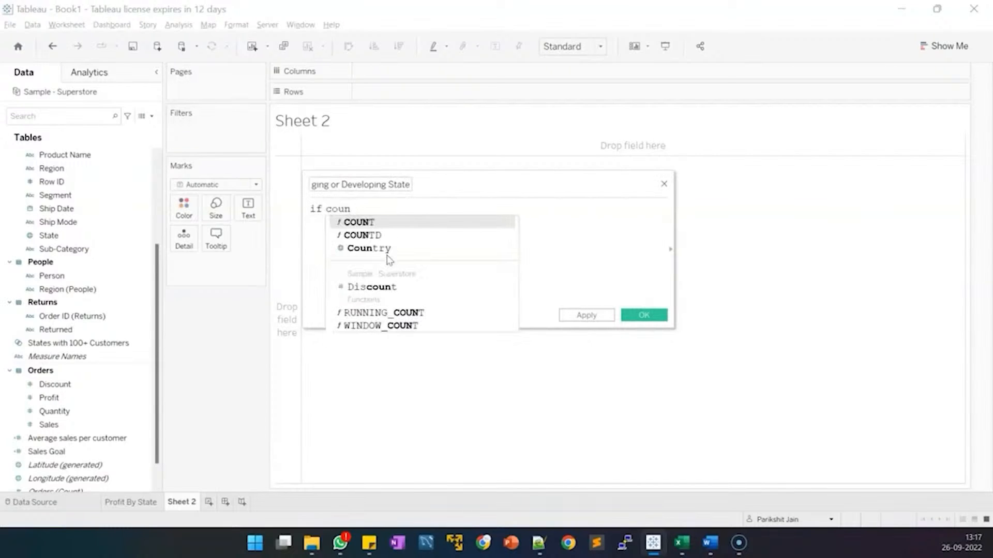
type("td")
key("Return")
type("cus")
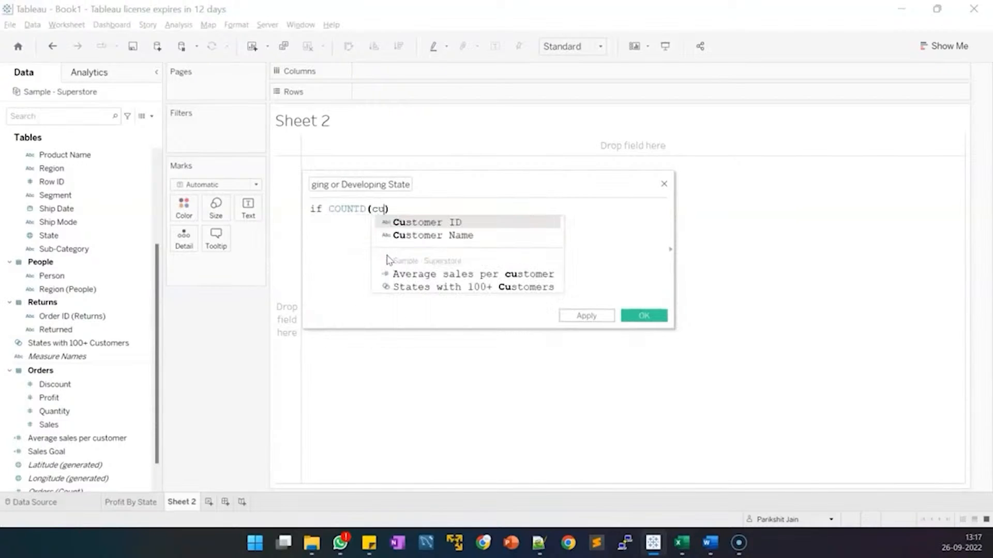
key("Down")
key("Return")
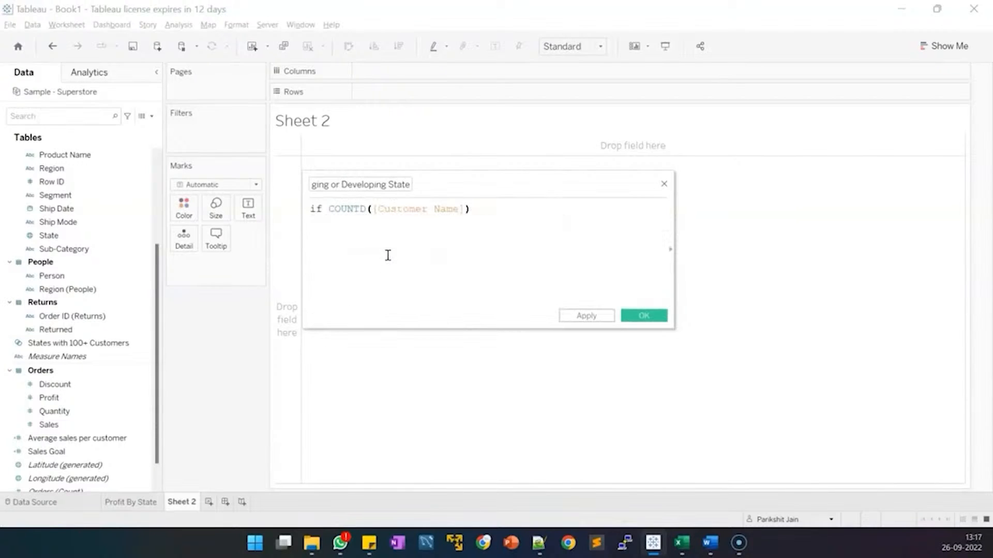
type(">= 100")
Complete THEN "Developing State" ELSE "Emerging State" END and save the field.
key("Return")
type("the")
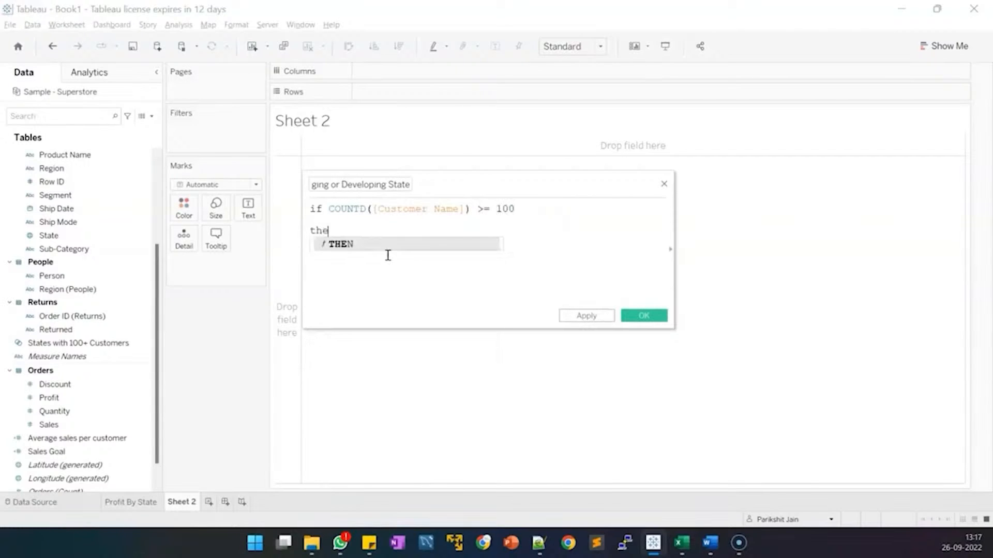
type("n  \"\"")
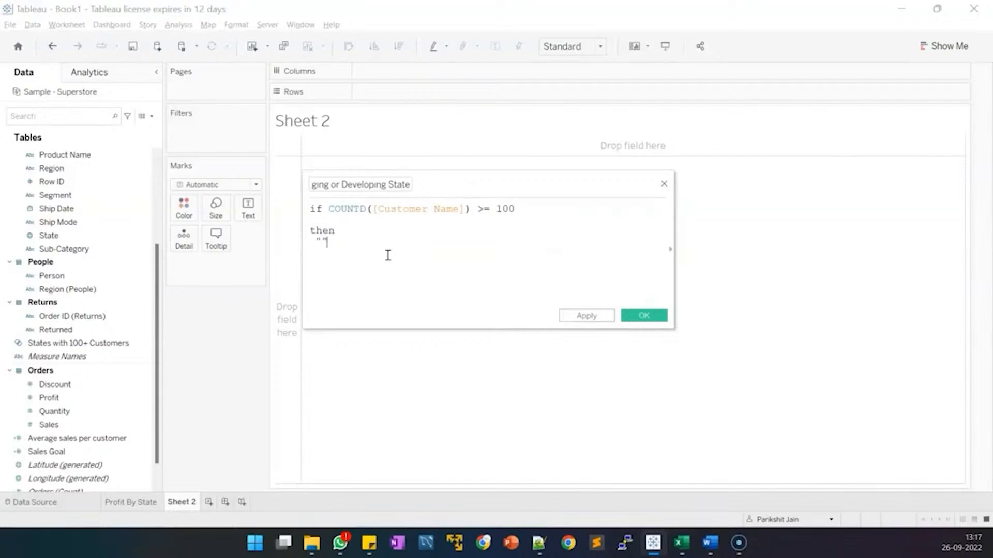
key("Left")
type("Developing State")
key("Return")
type("else")
key("Return")
type("\"")
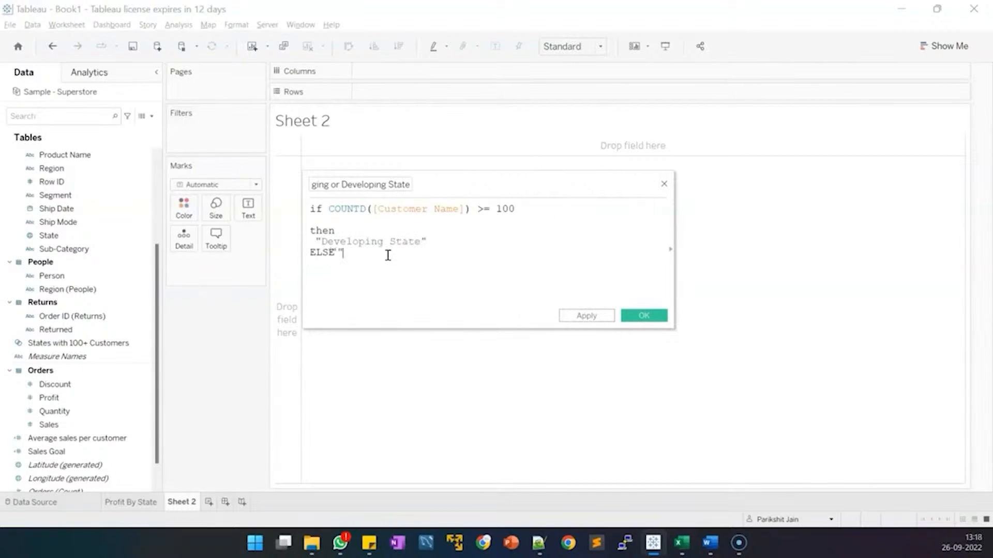
key("Delete")
key("Return")
key("Return")
type("\"Emerging State")
key("Return")
key("Return")
type("end")
left_click(643, 316)
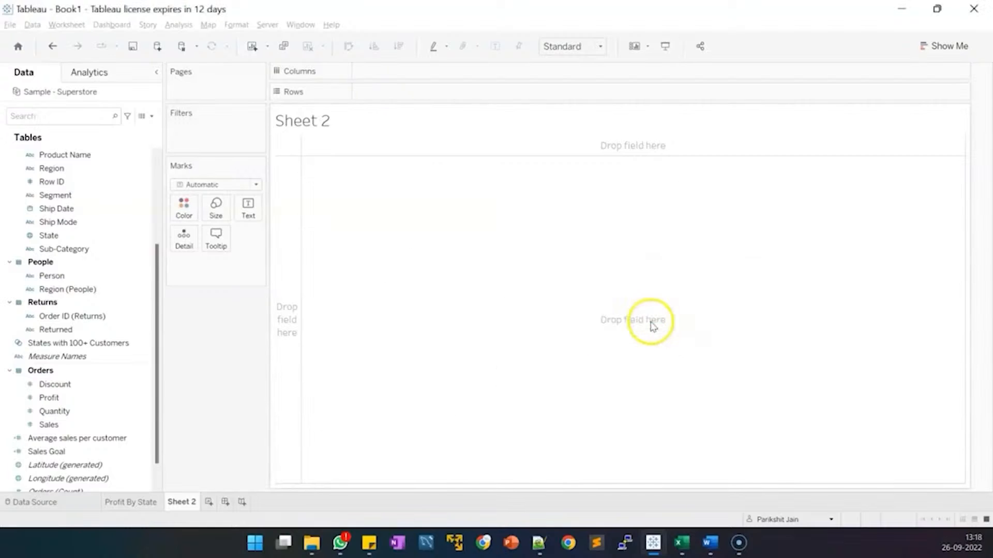
Put Sales Goal on Columns and State on Rows, giving 49 horizontal Sales Goal bars.
scroll(77, 411, "down", 1)
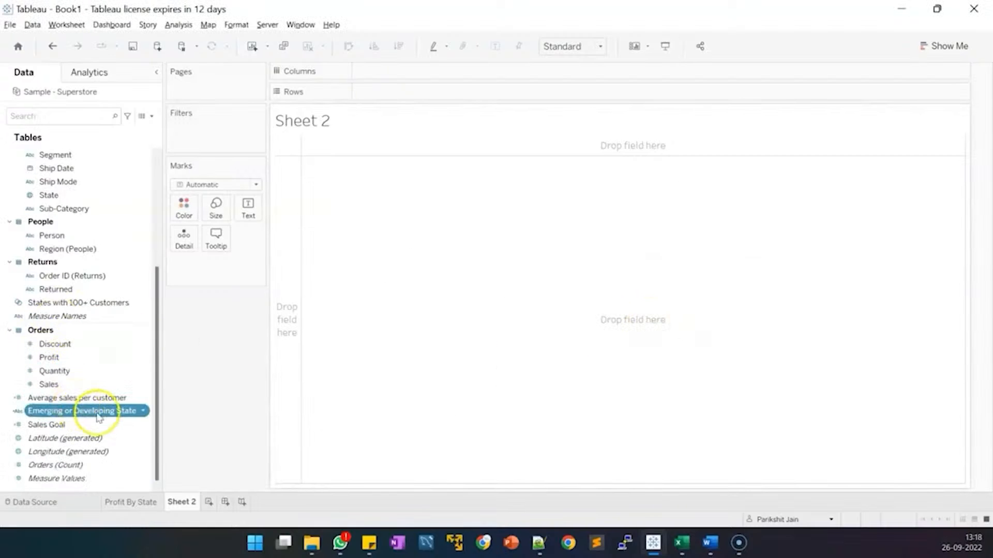
left_click(79, 427, "ctrl")
left_click(80, 427)
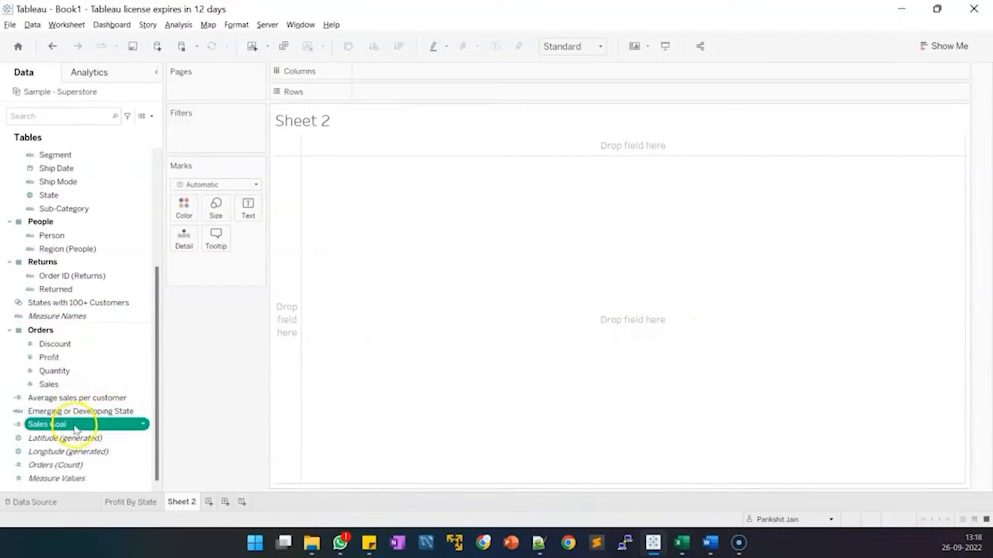
left_click(87, 402)
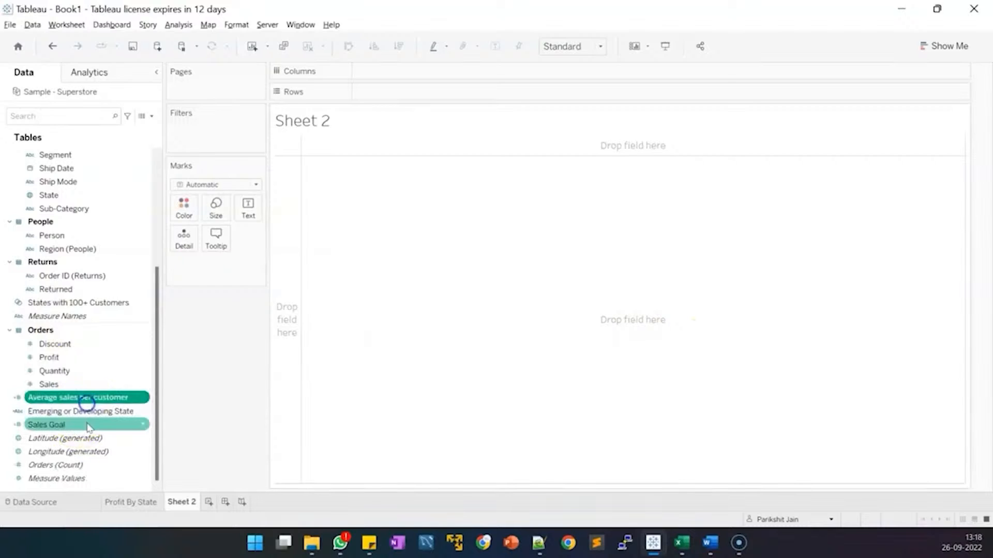
left_click(90, 413)
left_click(90, 427)
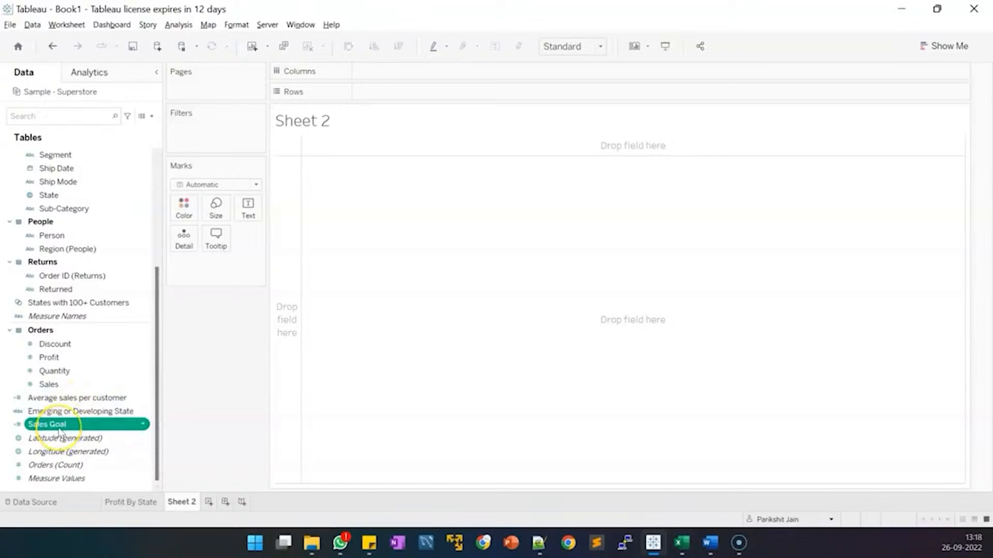
left_click_drag(59, 429, 436, 70)
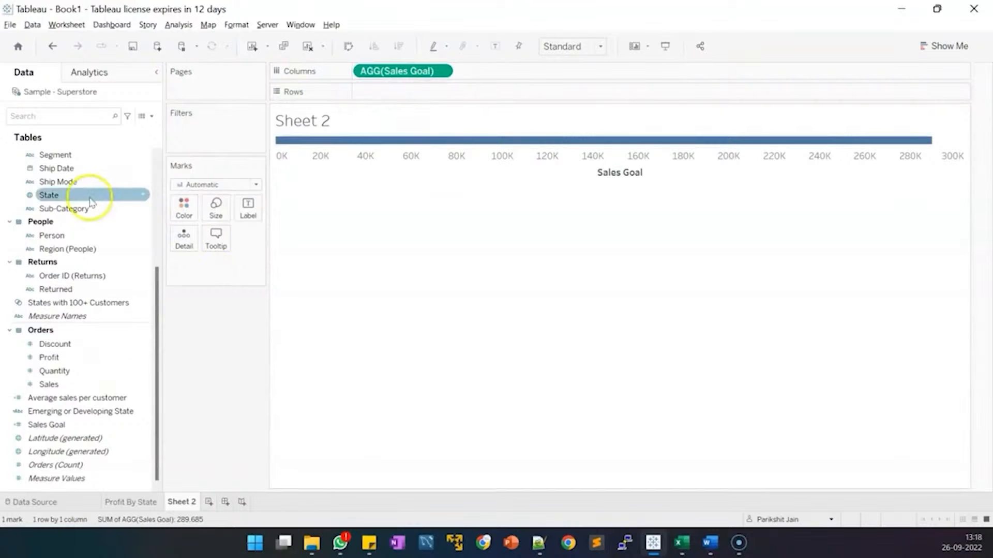
left_click_drag(85, 196, 414, 94)
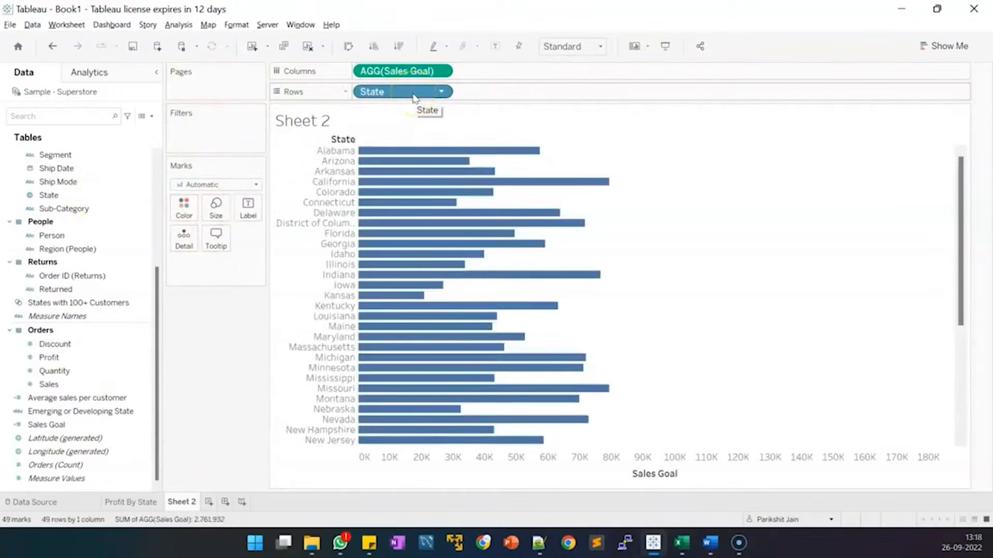
left_click(403, 76)
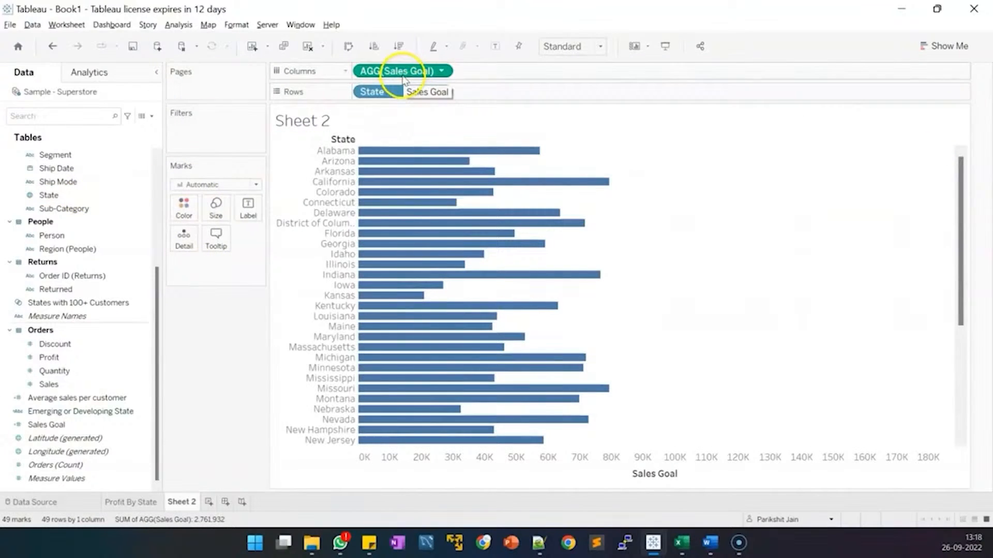
mouse_move(518, 158)
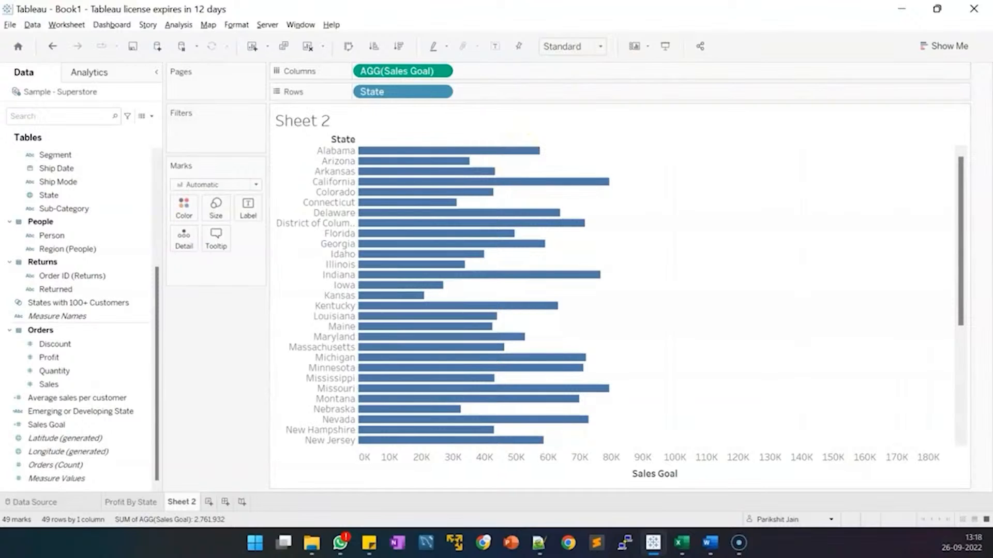
scroll(97, 274, "up", 5)
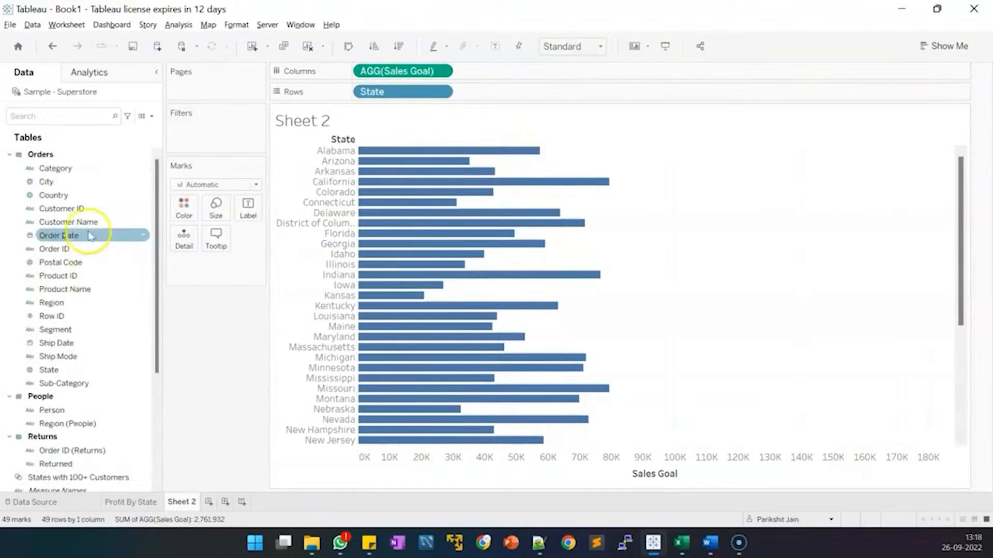
Add Customer Name to Rows as a discrete Count (Distinct), e.g. 577 for California.
left_click_drag(85, 227, 524, 102)
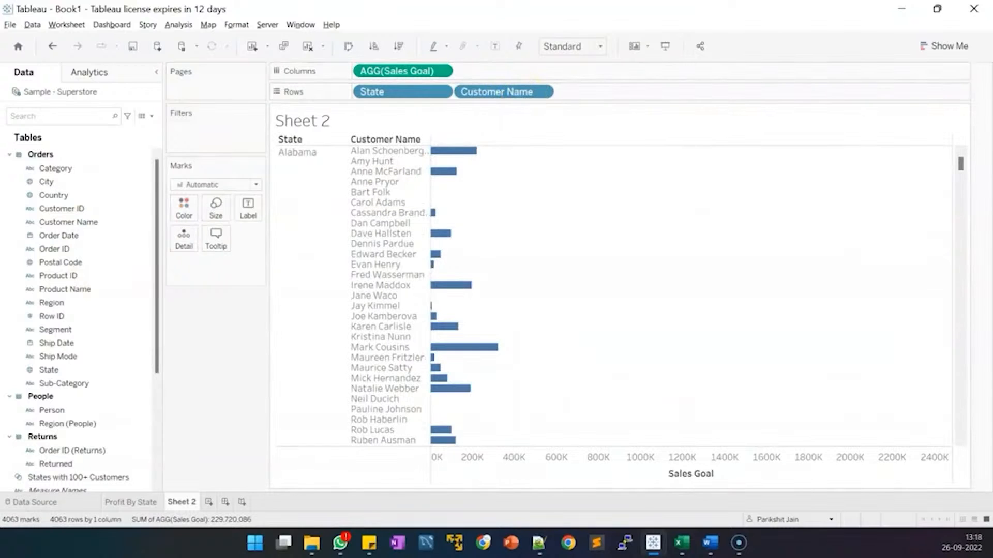
right_click(509, 93)
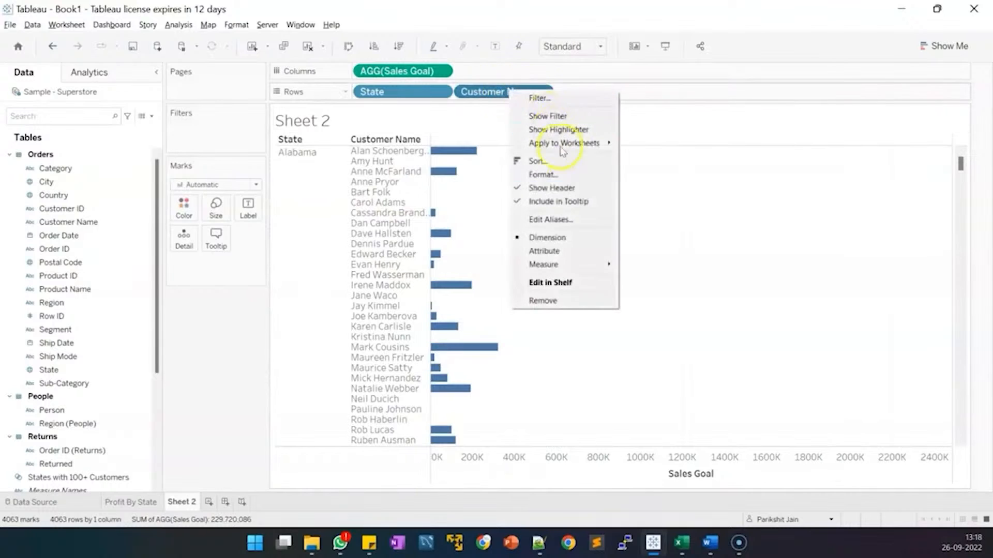
mouse_move(572, 270)
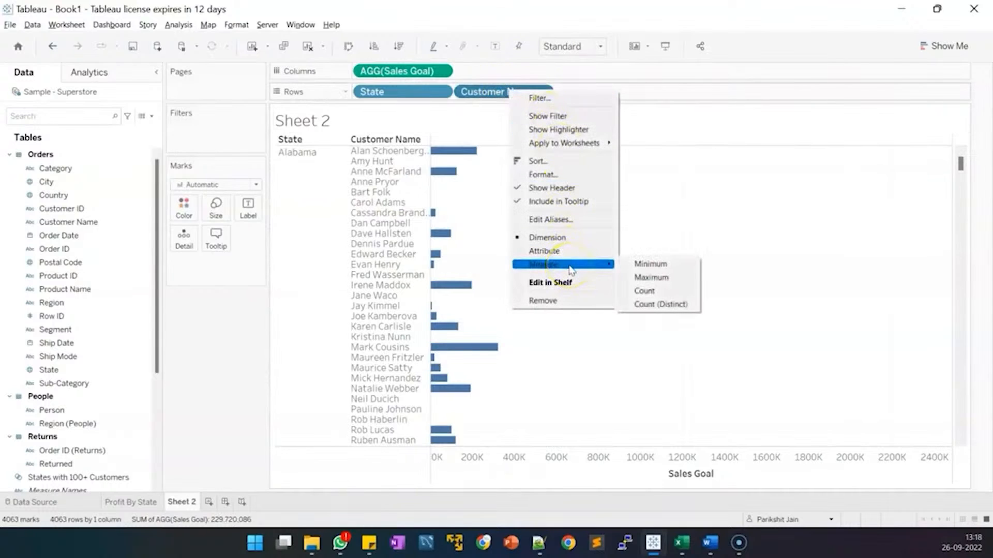
left_click(663, 306)
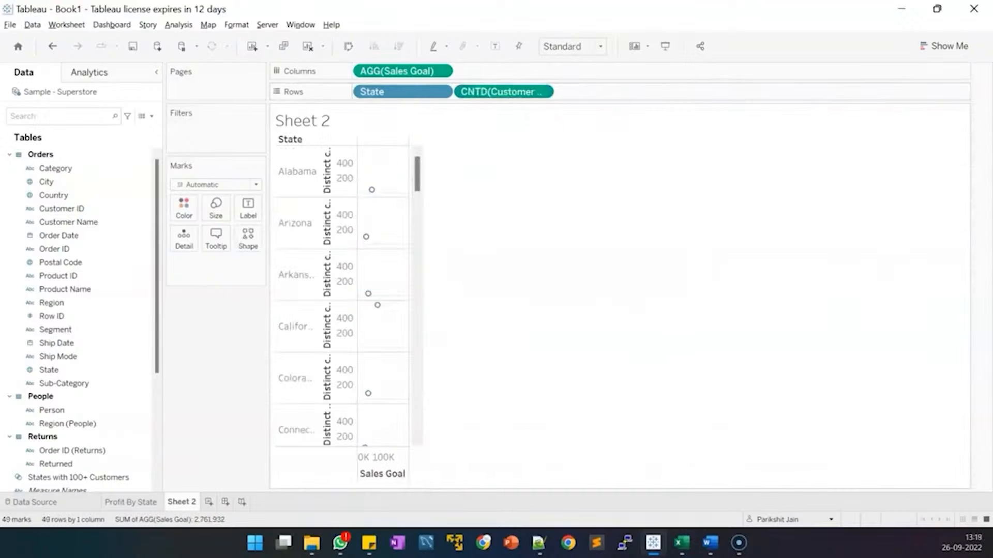
right_click(513, 91)
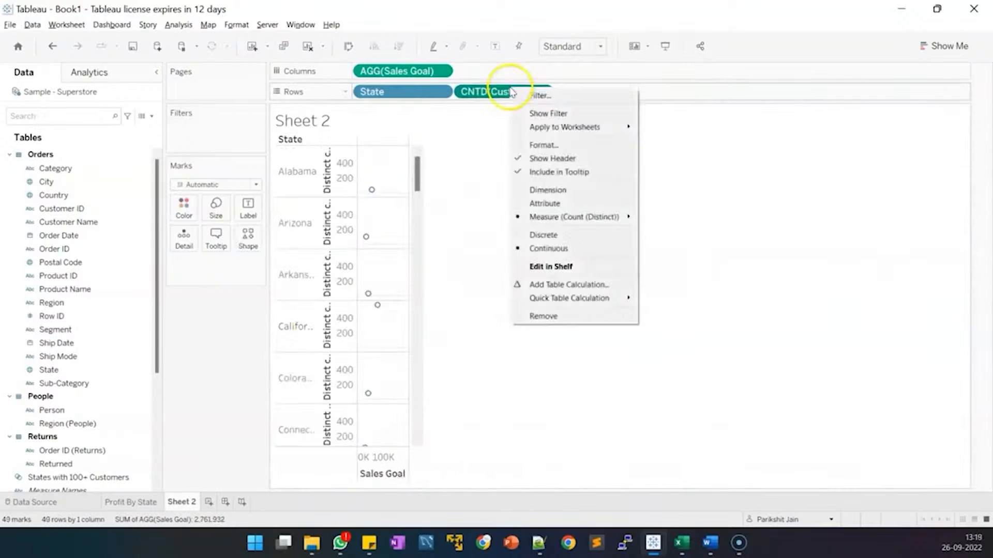
left_click(560, 236)
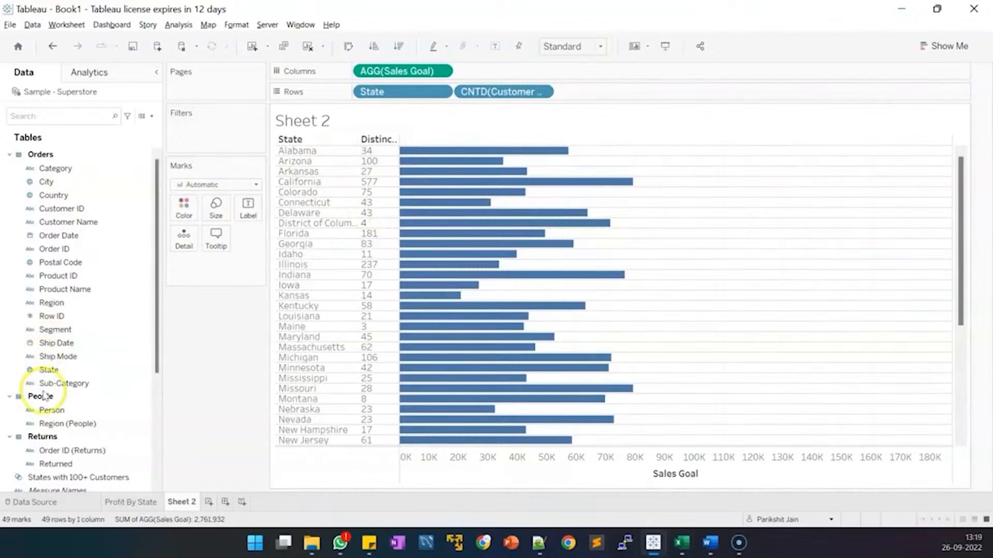
mouse_move(439, 309)
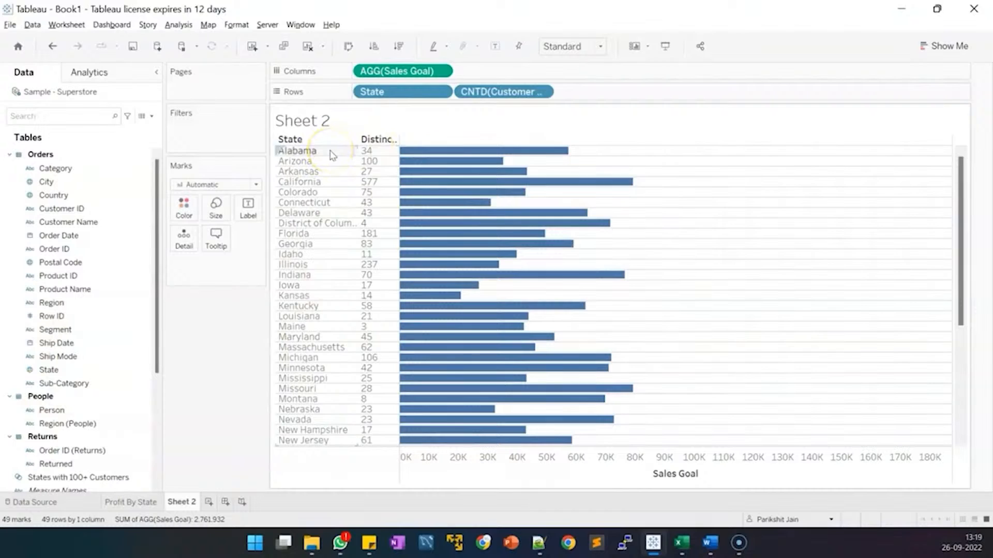
mouse_move(457, 152)
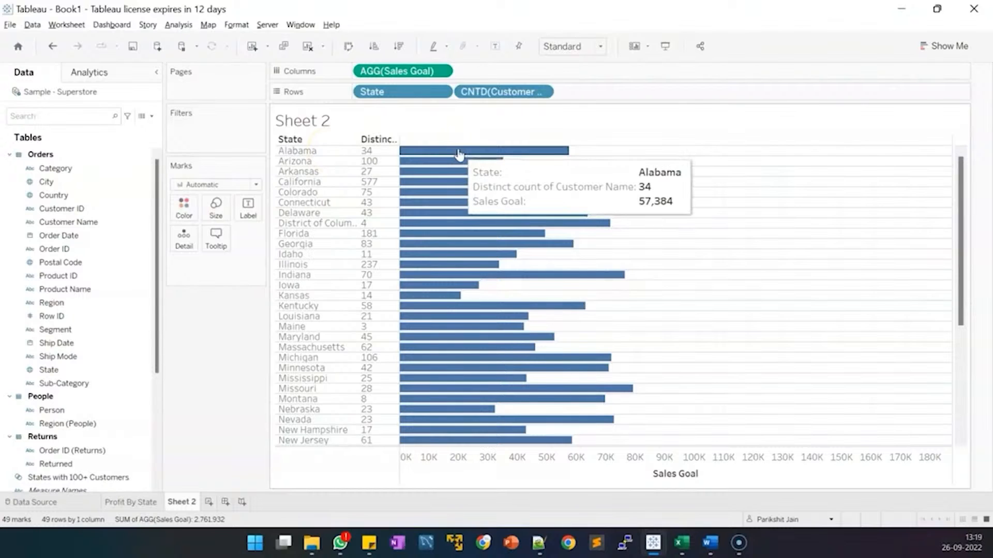
Place SUM(Sales) on Columns beside AGG(Sales Goal), showing both bars per state (98 marks).
scroll(98, 318, "down", 3)
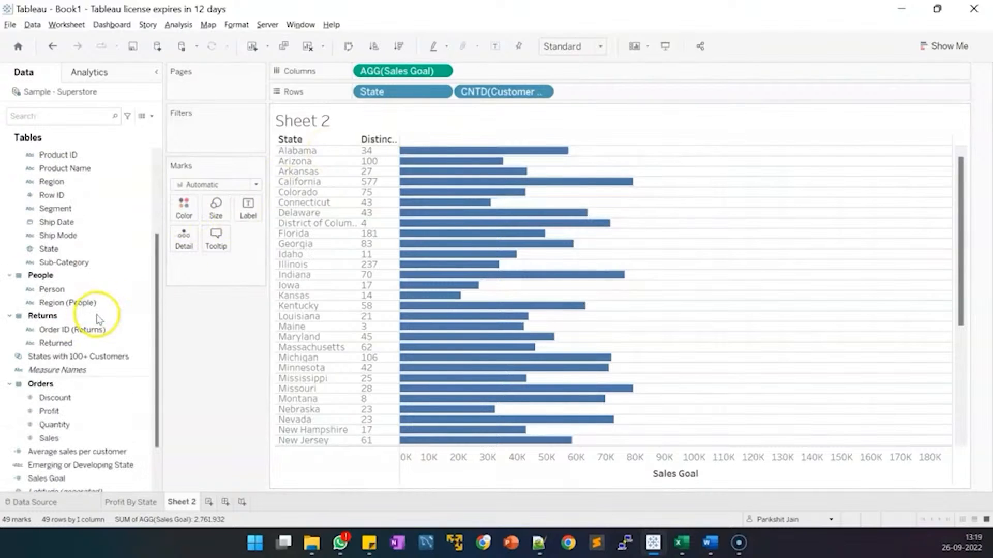
left_click_drag(78, 440, 521, 68)
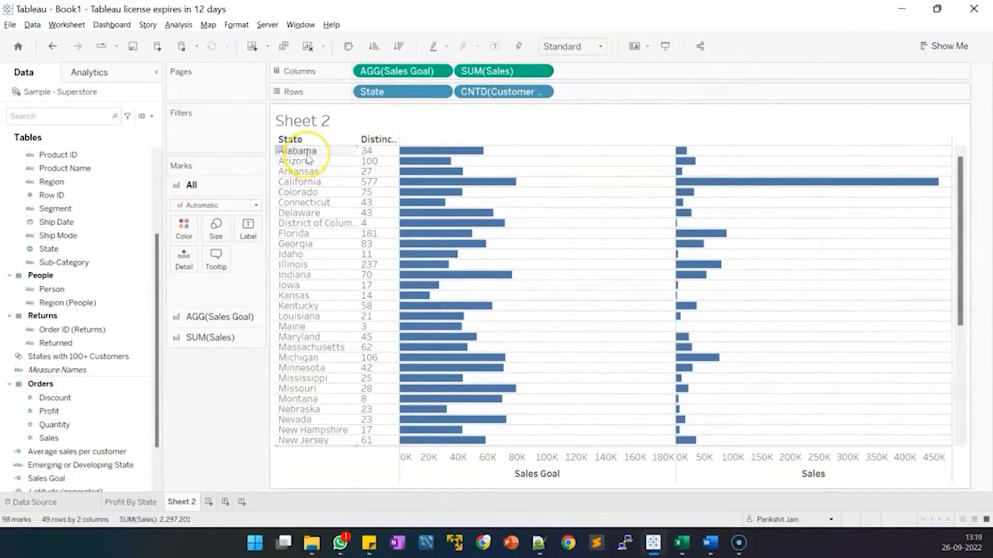
mouse_move(681, 157)
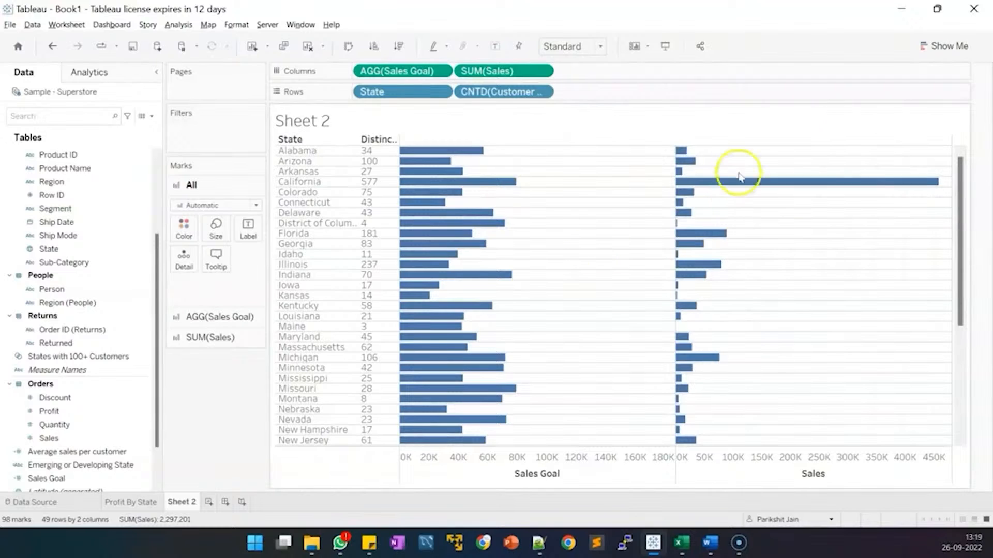
Switch the view to a Show Me bullet graph with Sales Goal reference lines and bands.
left_click(923, 49)
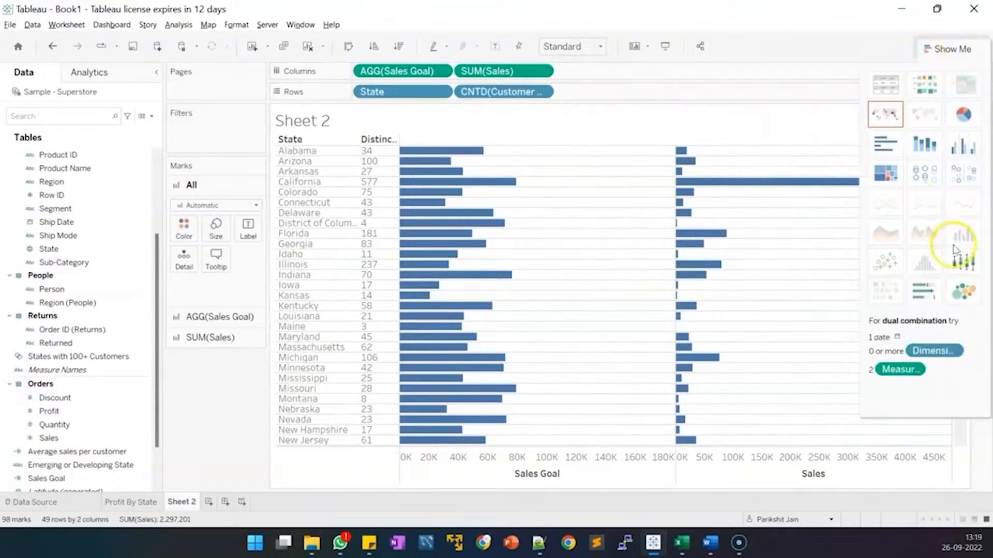
left_click(934, 291)
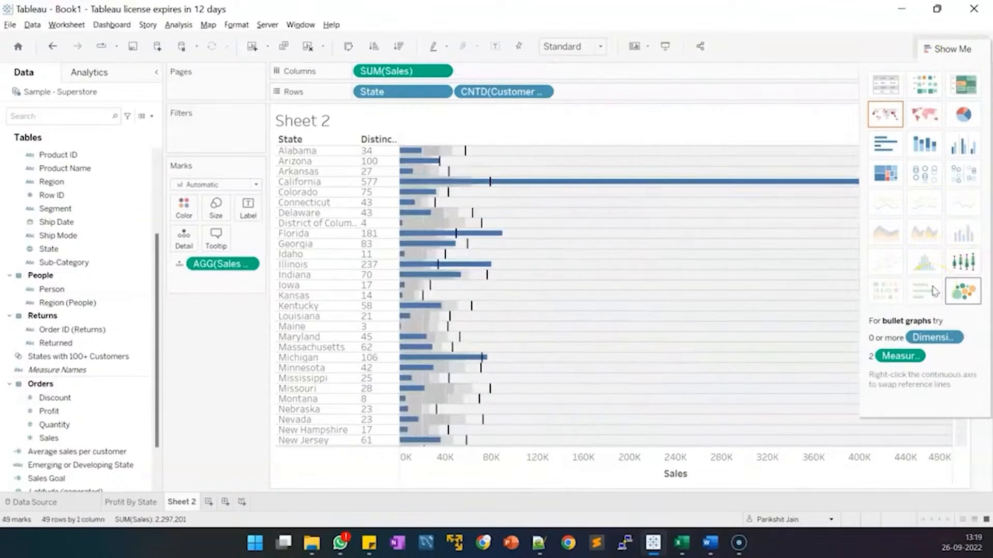
left_click(933, 295)
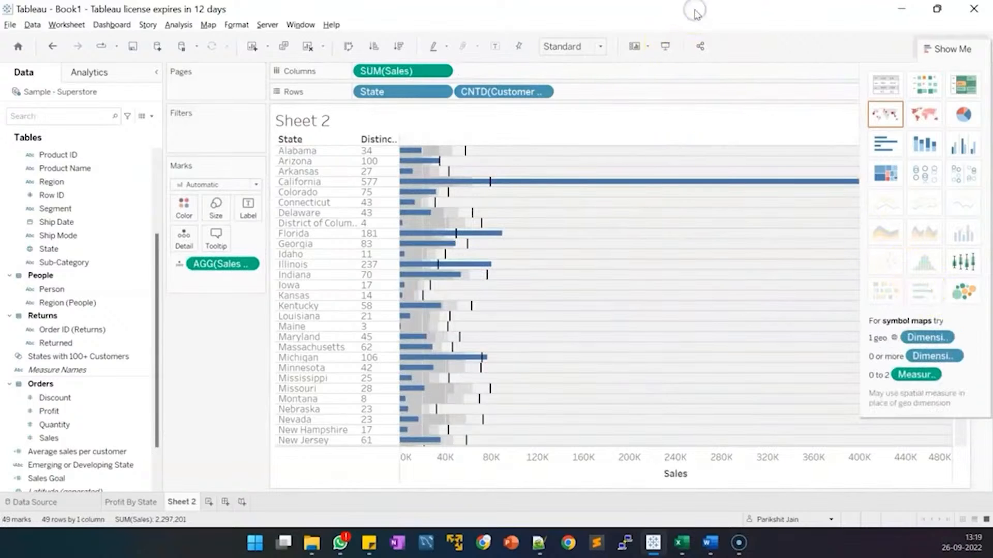
left_click(942, 46)
left_click(466, 155)
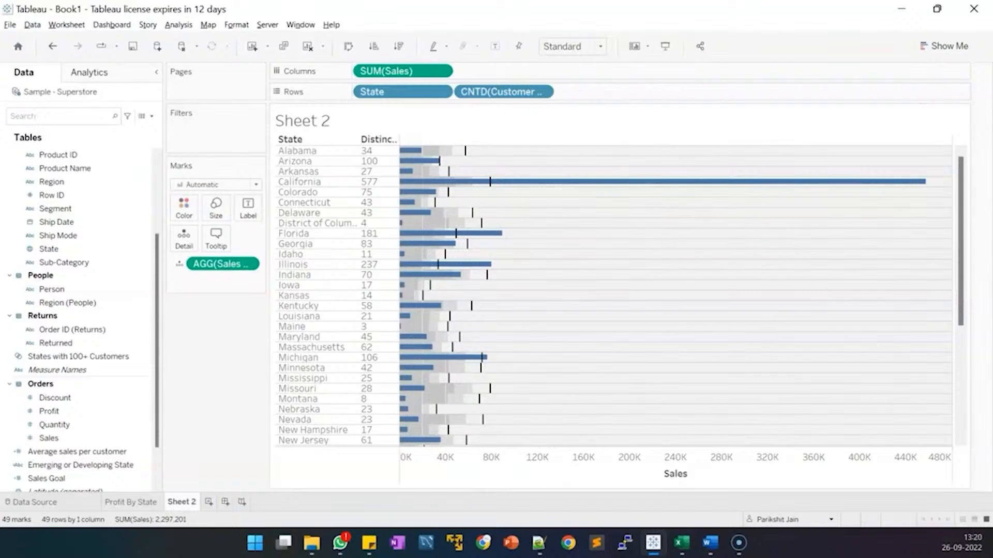
Swap the reference line fields so Sales Goal draws the bars and Sales the reference lines.
right_click(622, 472)
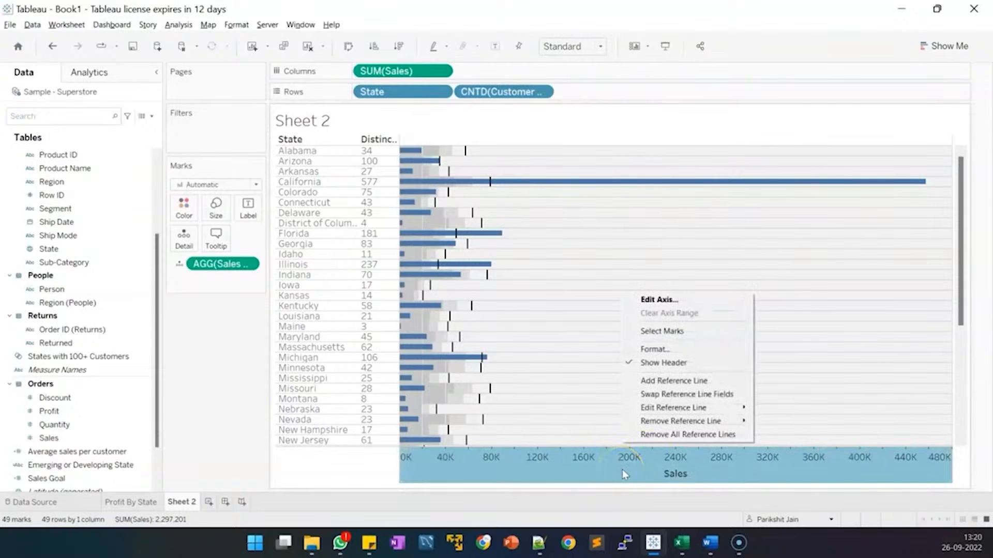
mouse_move(666, 406)
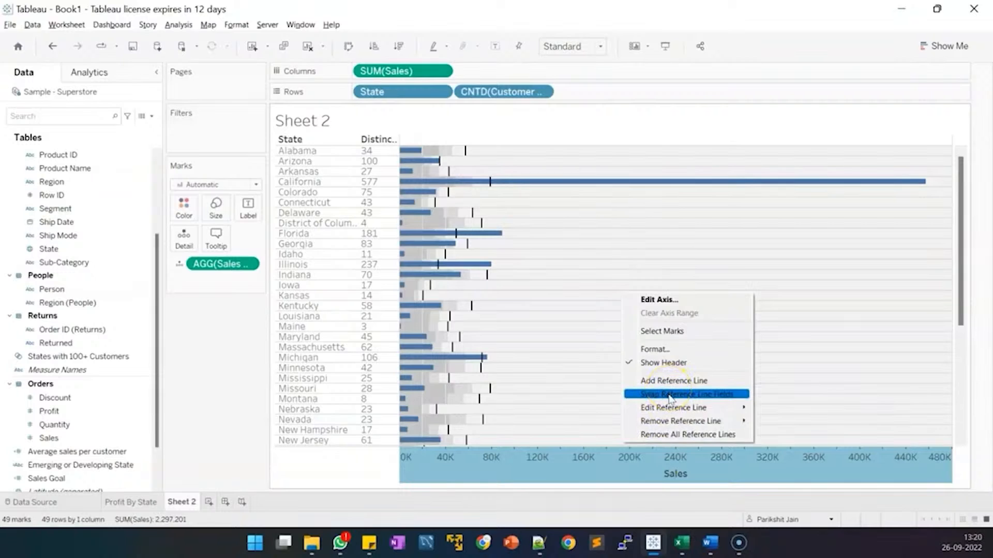
left_click(670, 394)
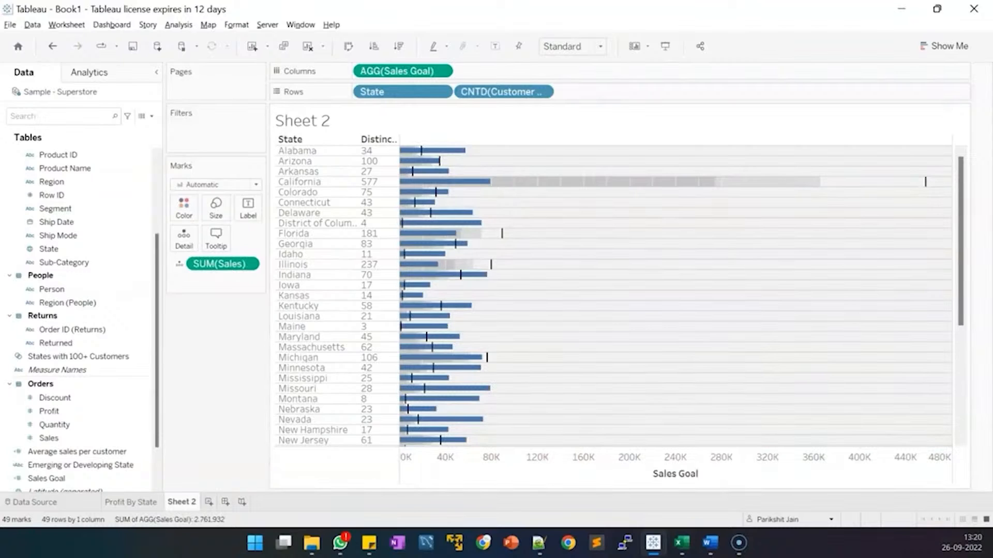
Colour the bullet bars by Emerging or Developing State: blue Developing, orange Emerging.
scroll(78, 411, "down", 2)
left_click(56, 418)
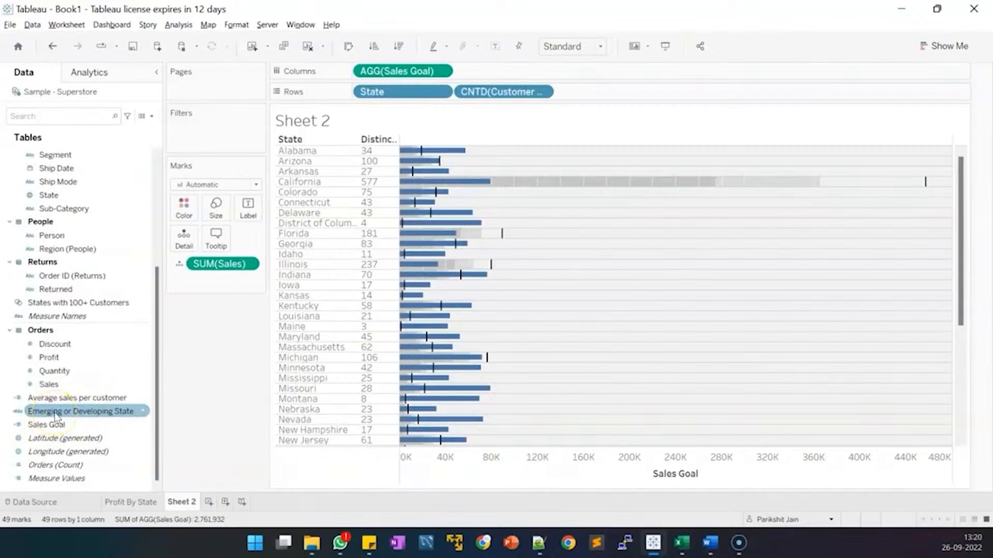
left_click(56, 414)
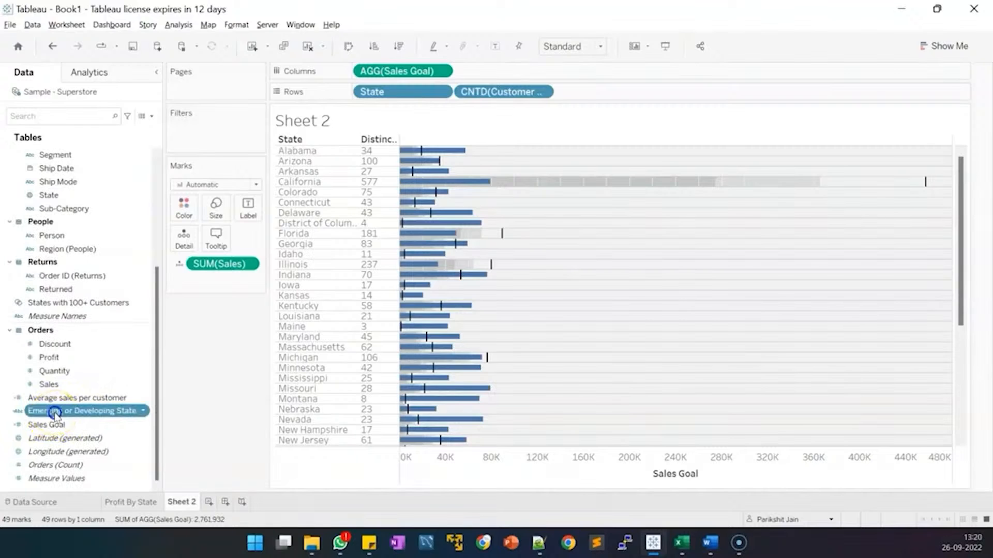
left_click_drag(55, 413, 182, 213)
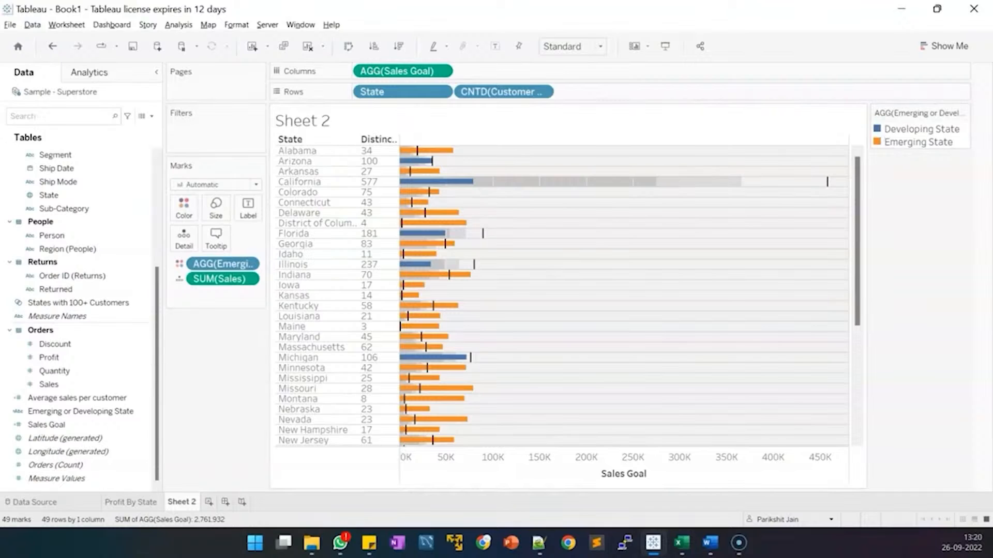
key("alt+Tab")
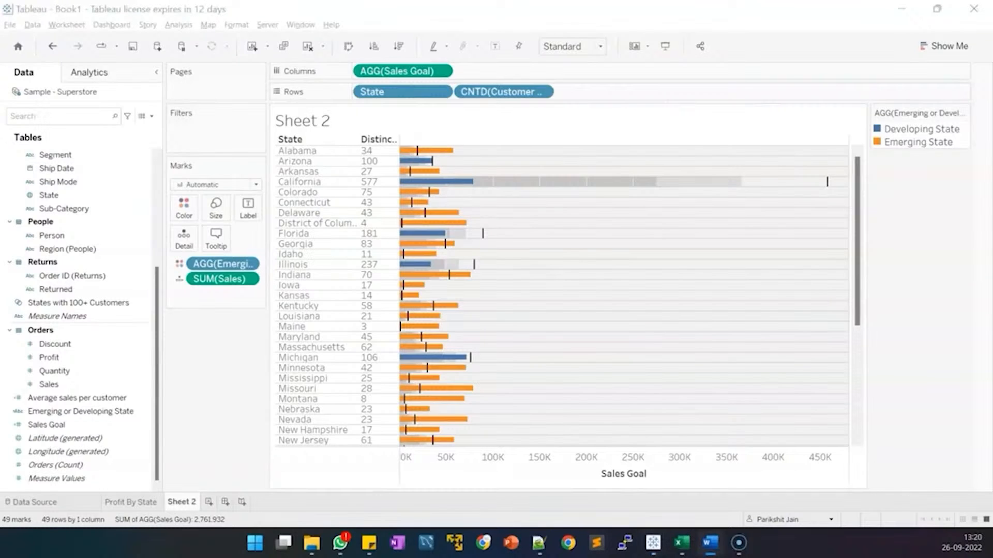
Rename Sheet 2 to 'Developing and the Emerging States' using the title copied from Word.
double_click(178, 503)
type("veloping and the Emerging States")
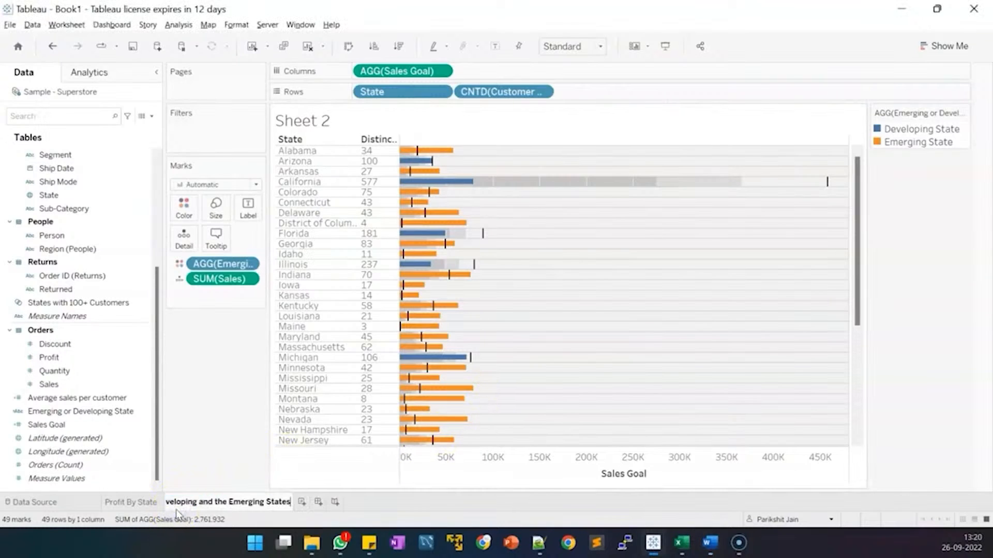
key("Return")
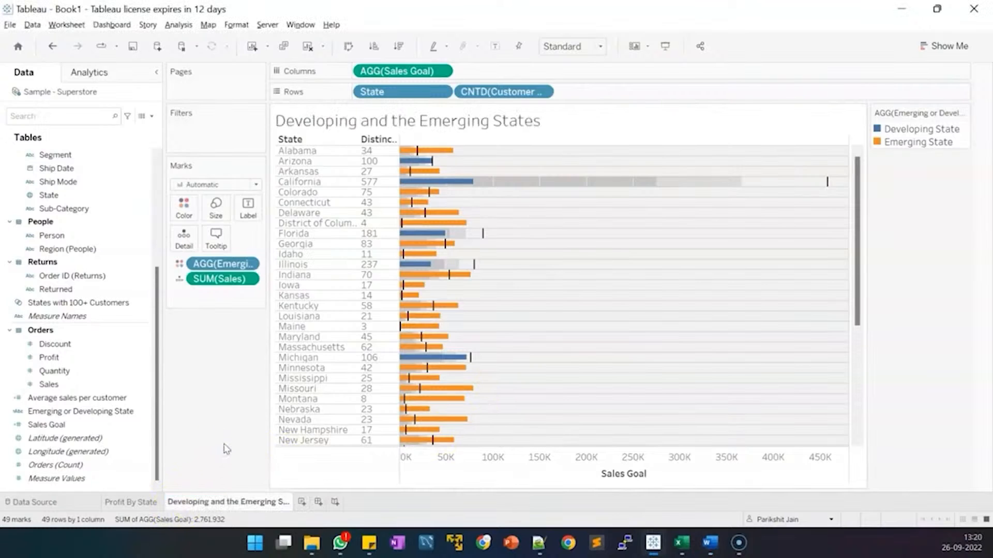
mouse_move(433, 155)
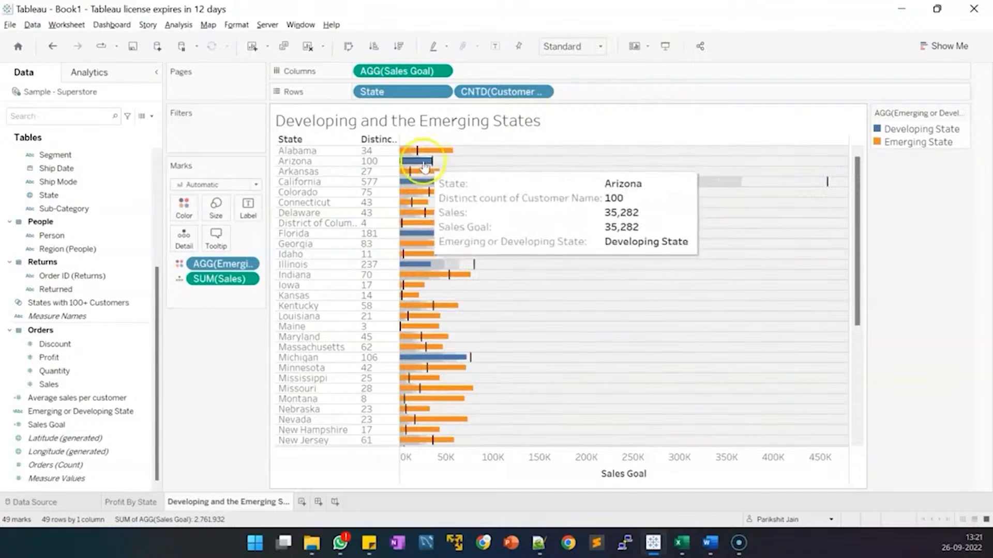
left_click(434, 167)
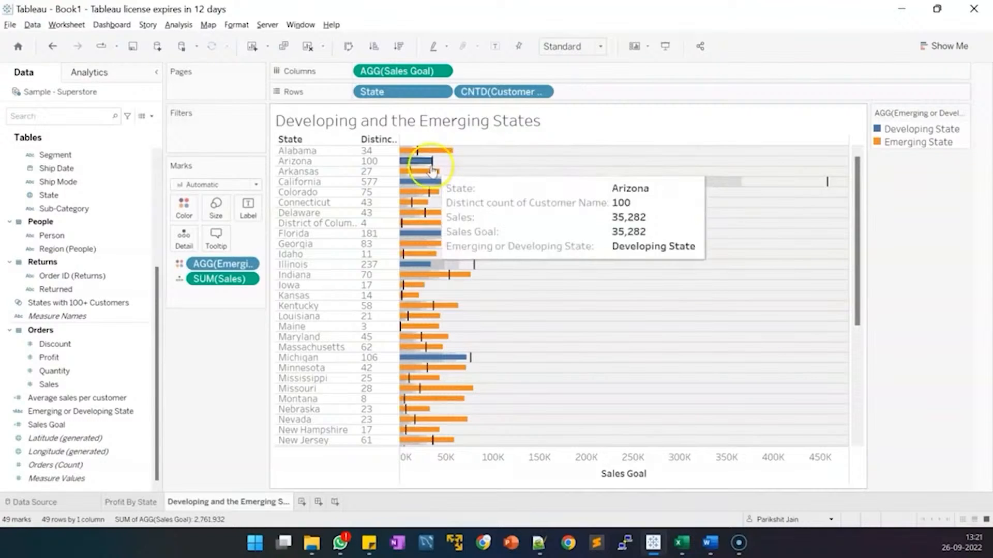
left_click(432, 171)
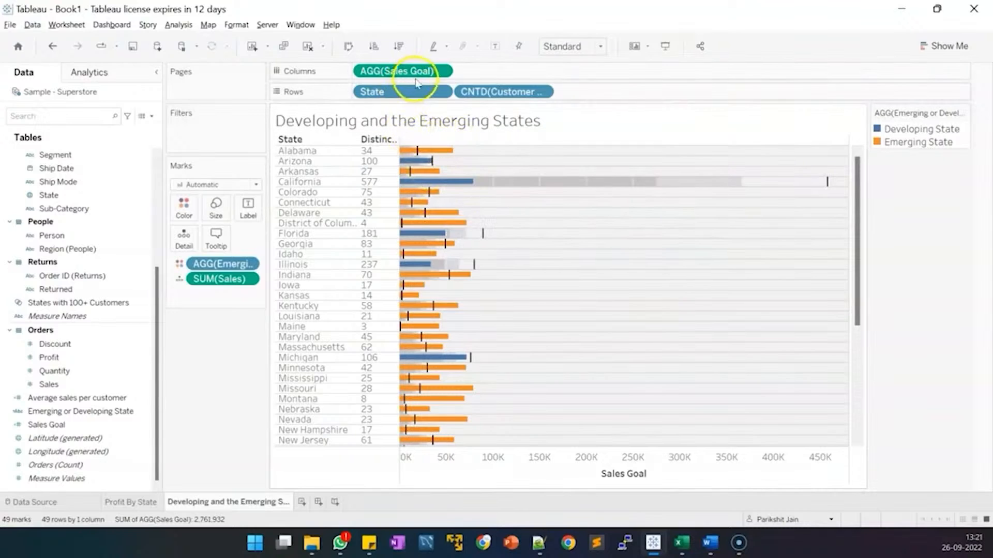
left_click(447, 213)
left_click(407, 214)
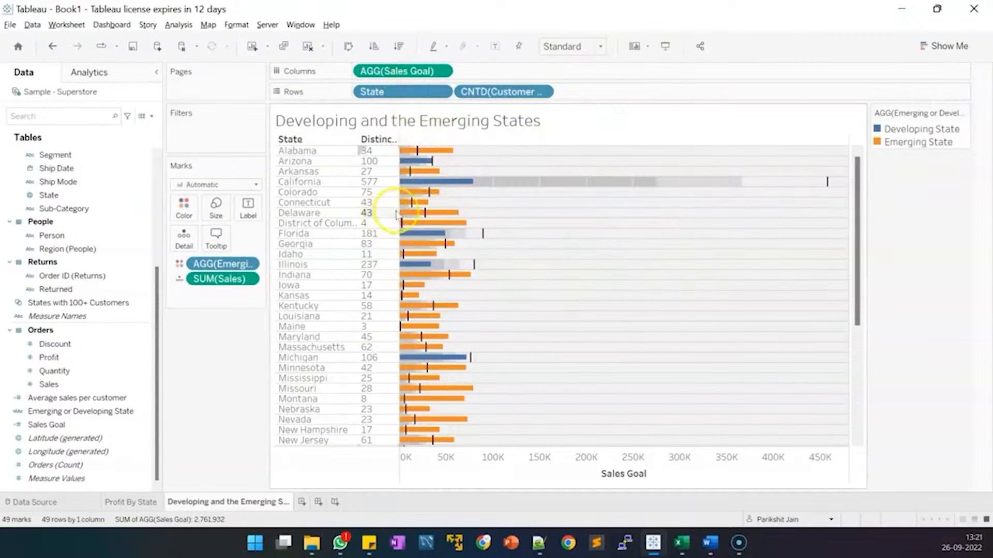
left_click(426, 219)
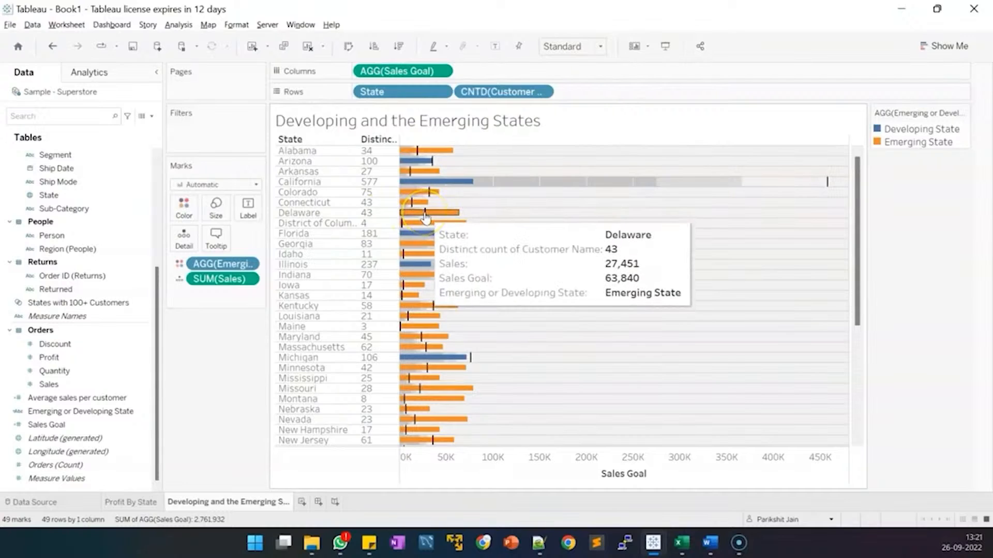
mouse_move(472, 367)
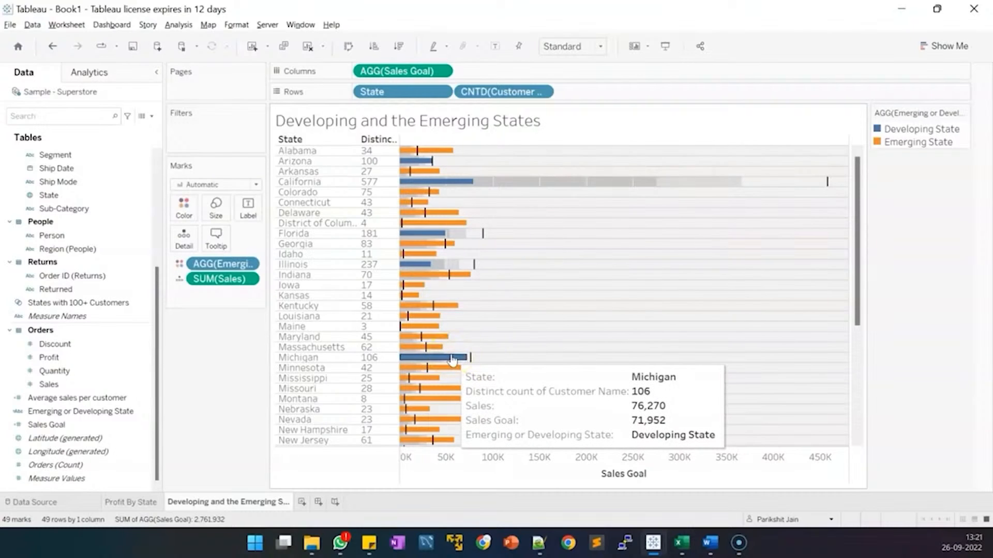
left_click(472, 359)
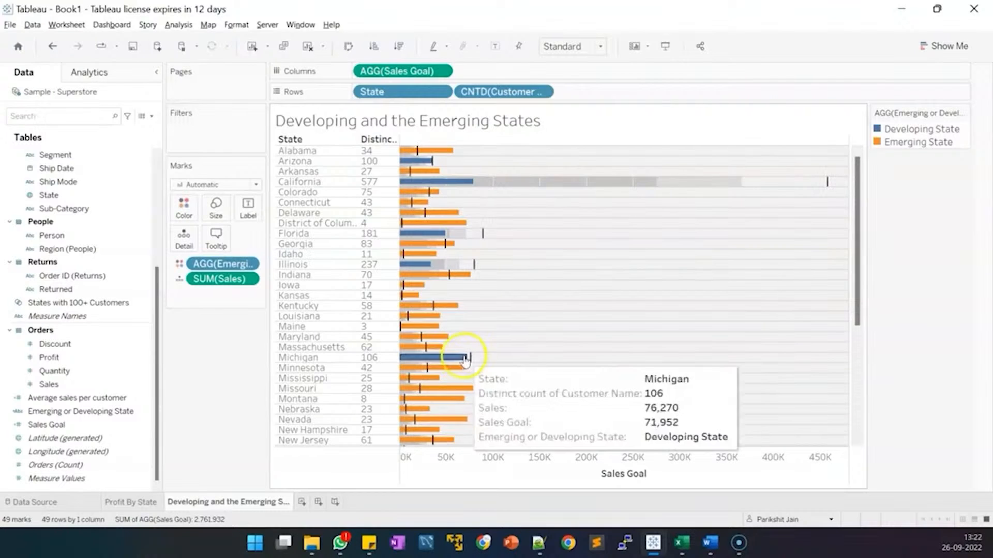
left_click(473, 361)
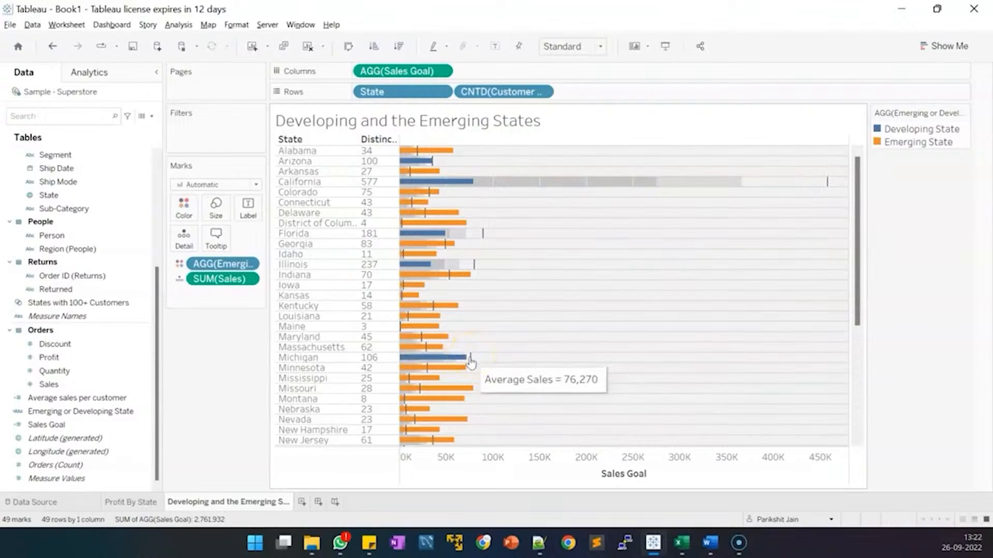
left_click(457, 361)
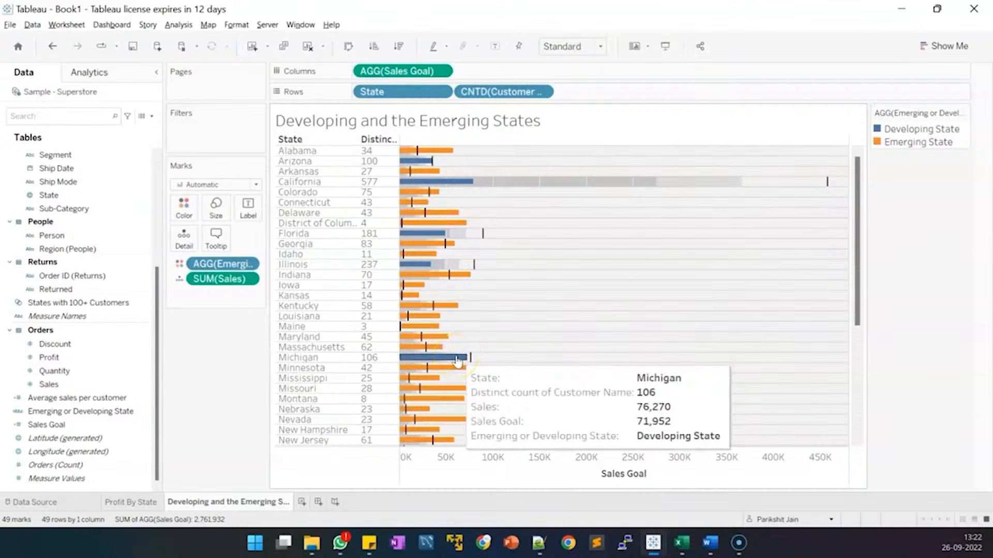
left_click(436, 352)
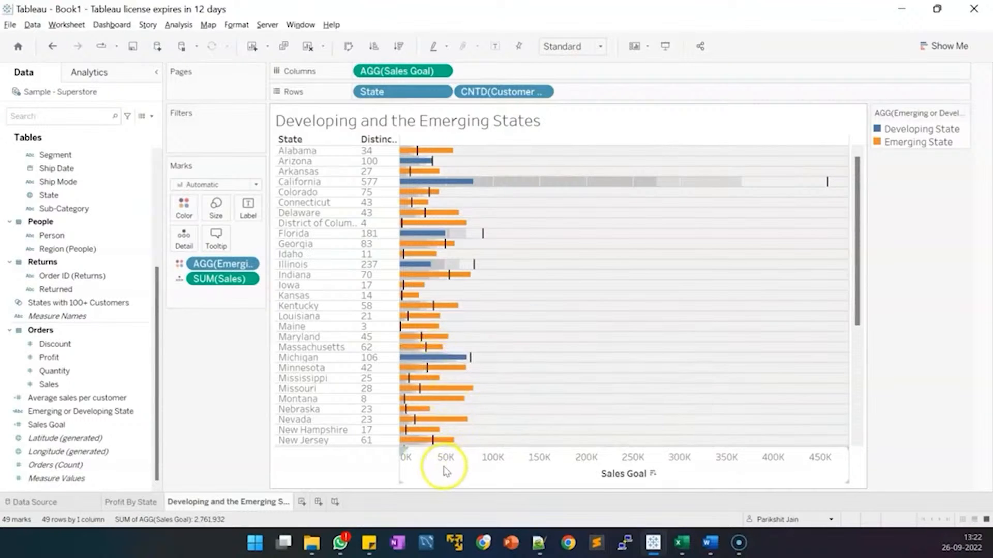
Sort the states in descending order of distinct customer count.
left_click(396, 142)
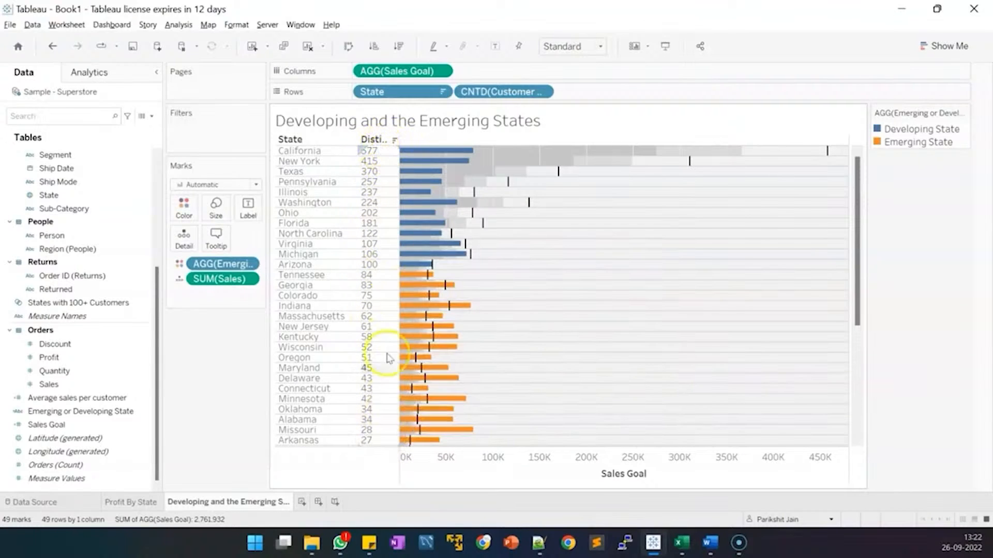
mouse_move(429, 163)
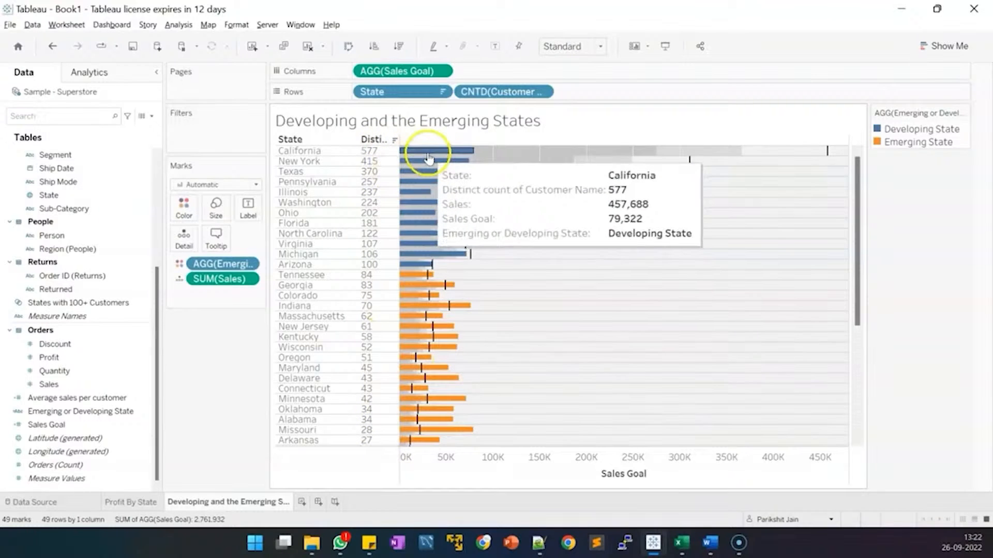
mouse_move(420, 270)
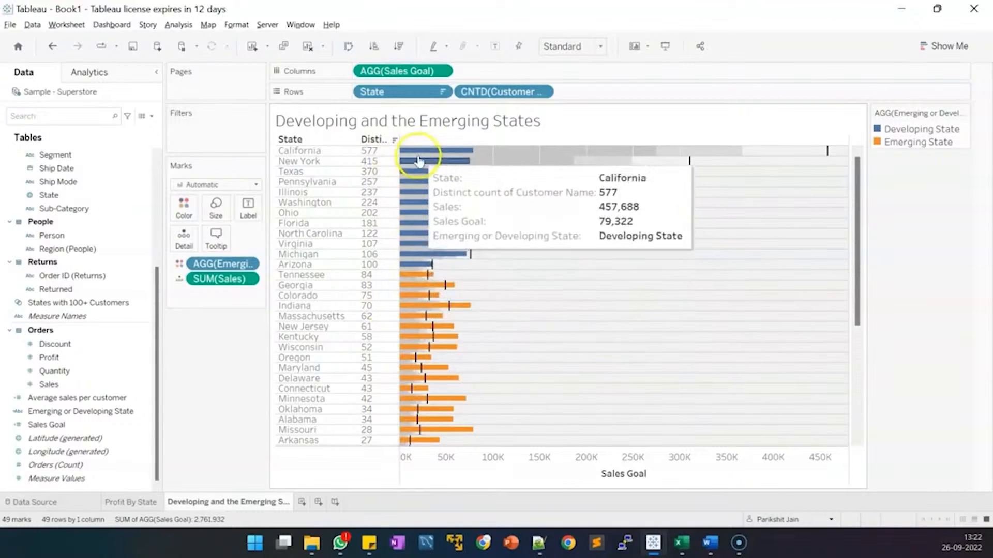
mouse_move(414, 288)
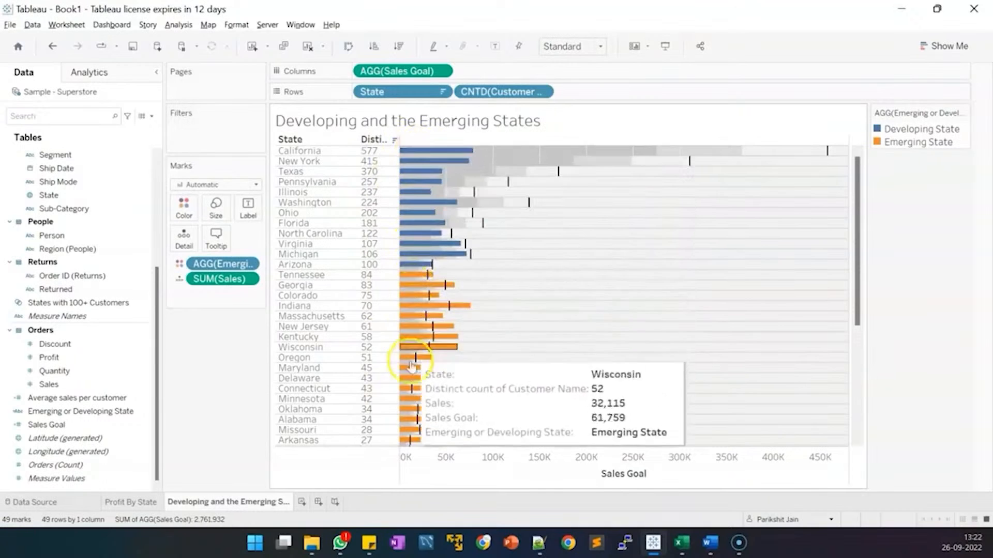
mouse_move(404, 305)
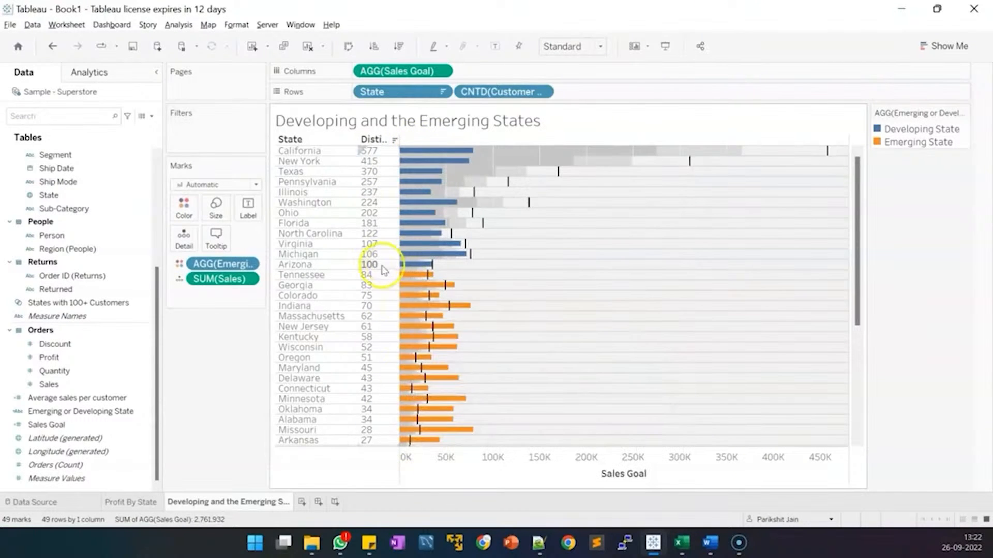
Sort the states in descending order of Sales Goal.
left_click(624, 141)
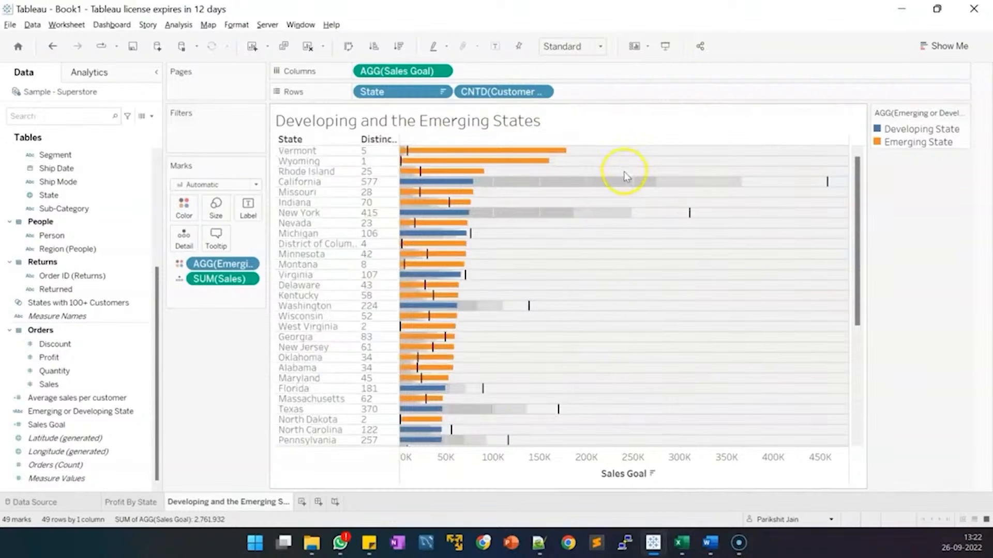
mouse_move(626, 145)
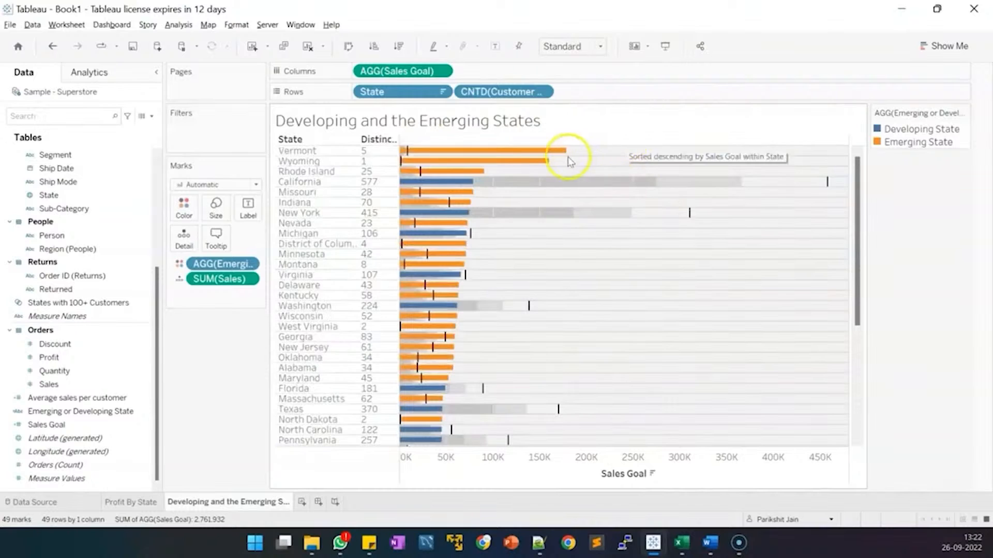
mouse_move(568, 160)
mouse_move(535, 165)
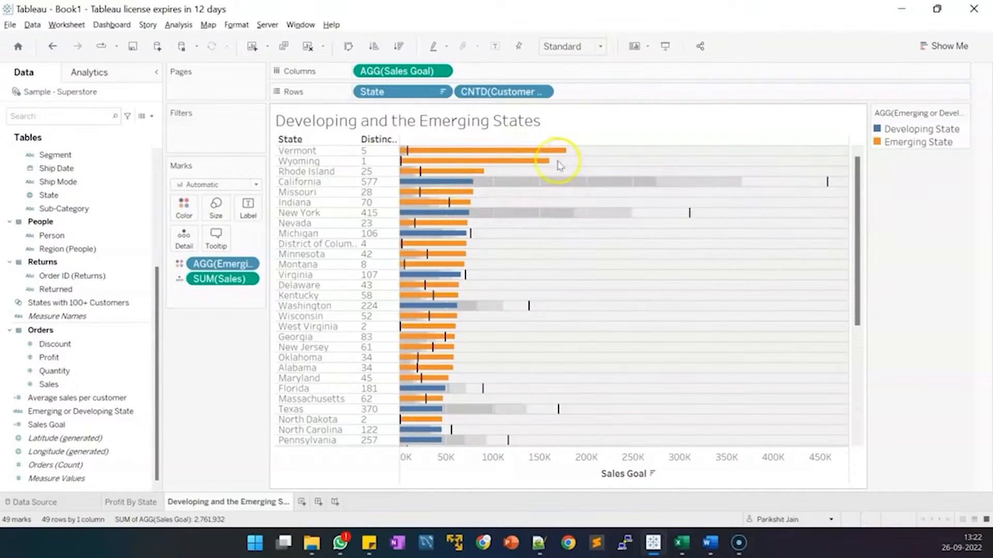
mouse_move(471, 186)
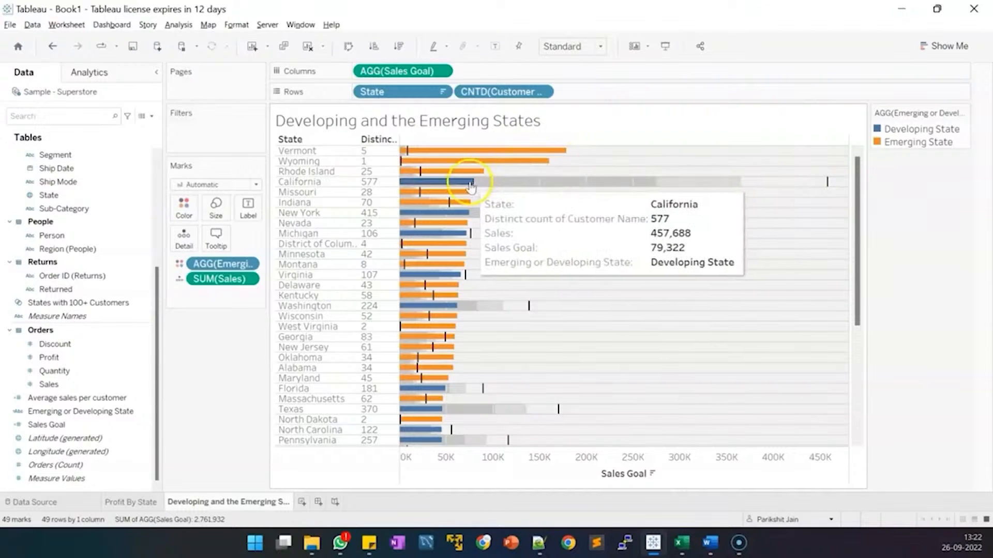
mouse_move(451, 229)
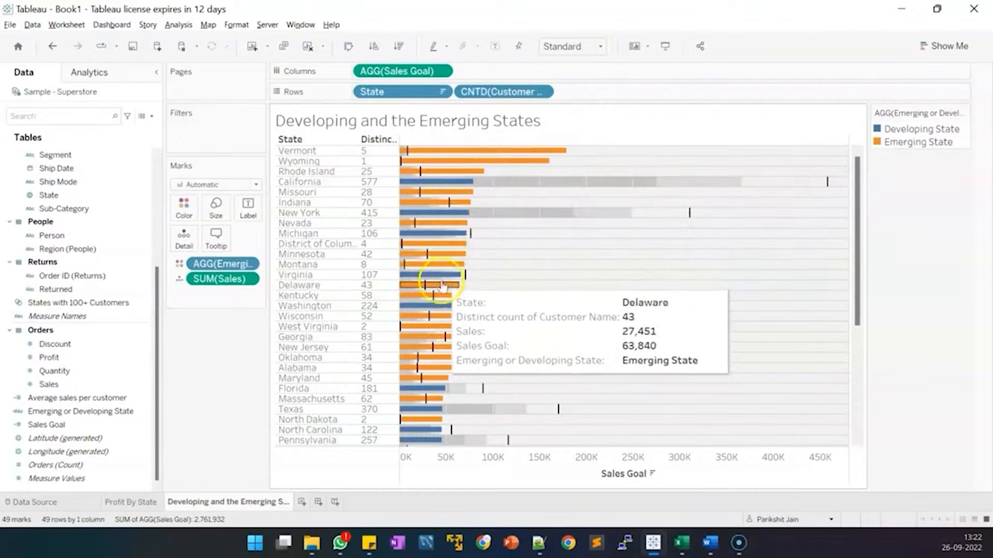
left_click(144, 417)
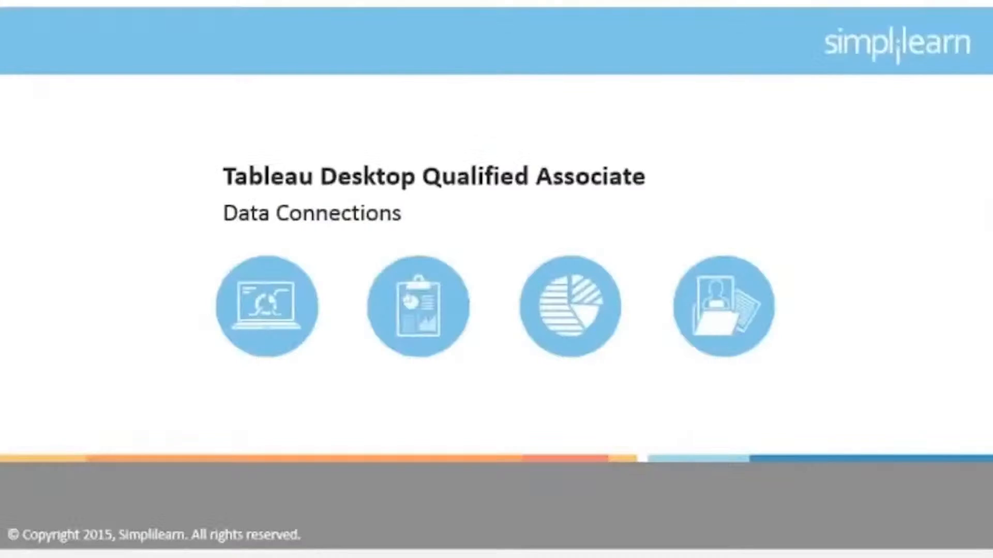
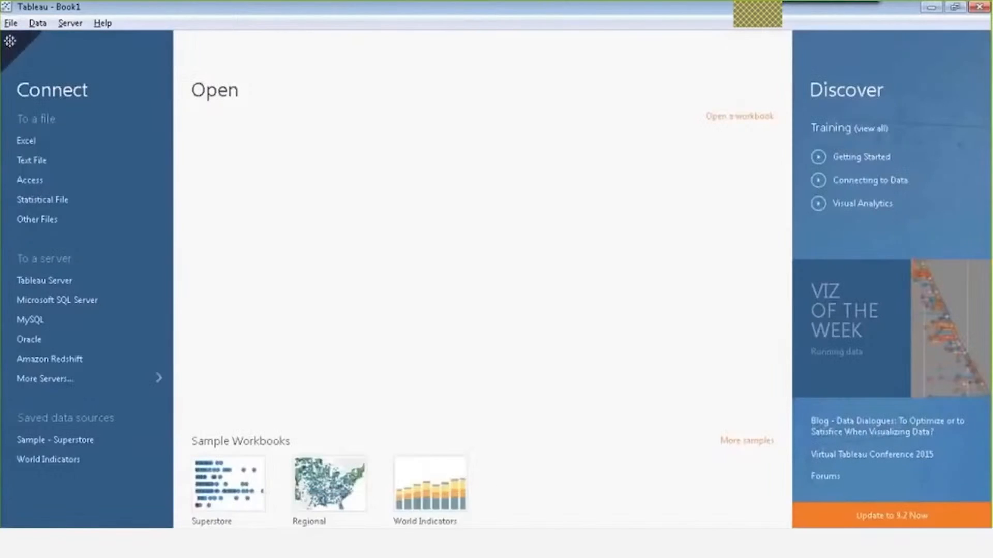
Dismiss the Tableau Server sign-in and browse to the Sample - Superstore Excel workbook.
left_click(53, 282)
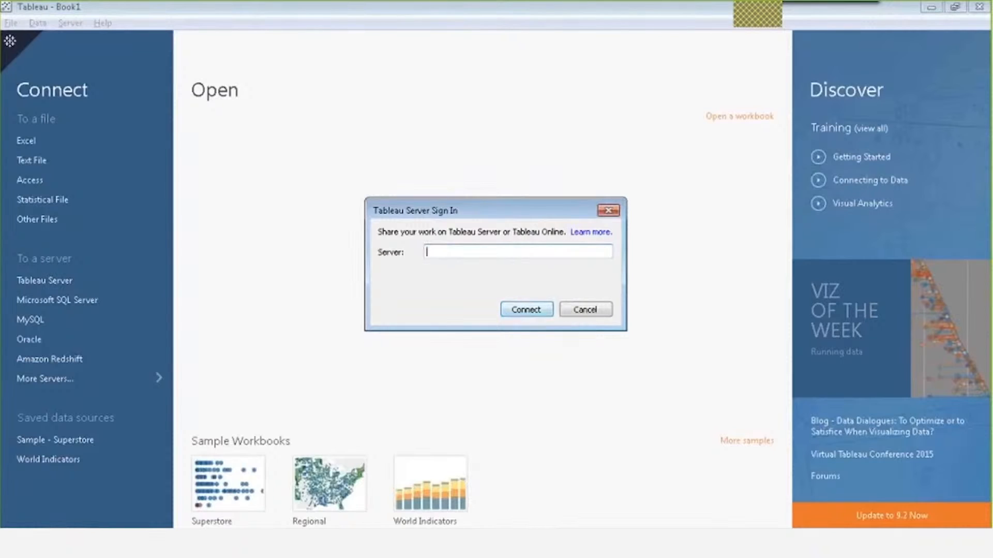
left_click(608, 211)
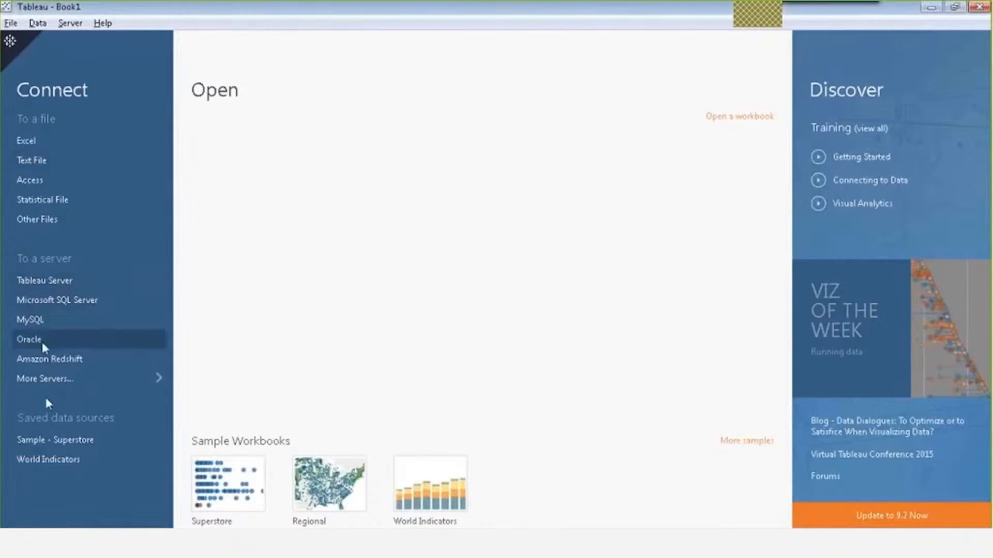
left_click(27, 147)
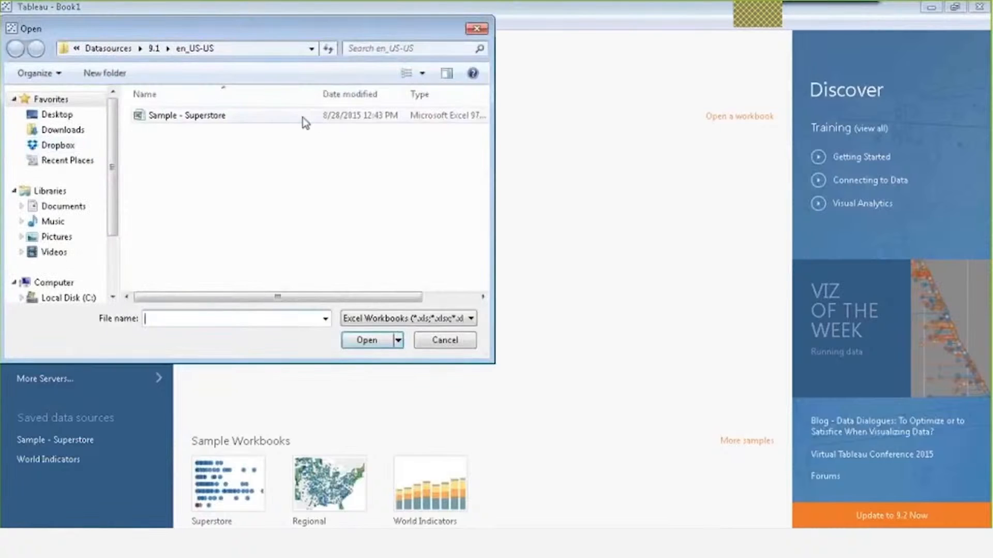
left_click(206, 119)
Open Sample - Superstore, place the Orders sheet on the data canvas, and scroll its preview grid.
left_click(367, 340)
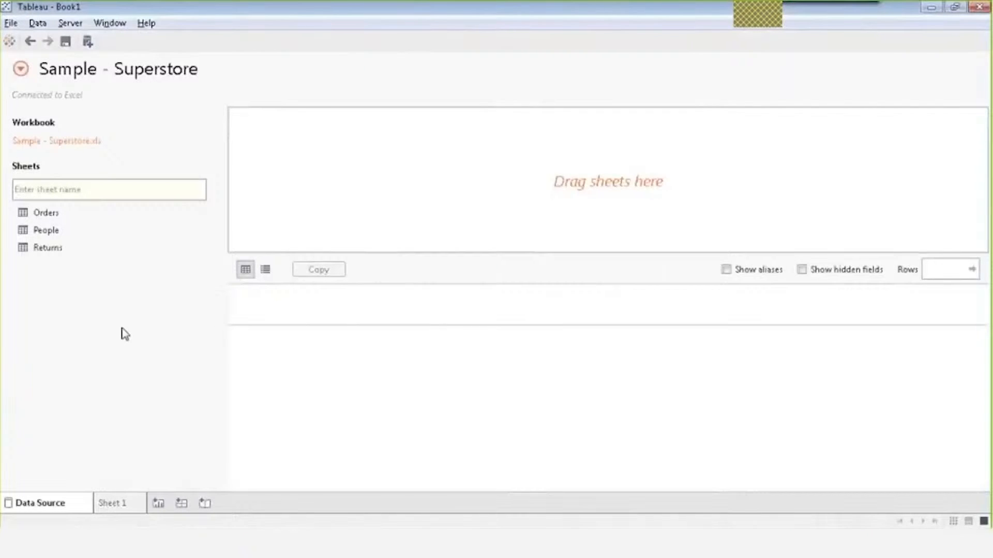
left_click_drag(69, 208, 385, 175)
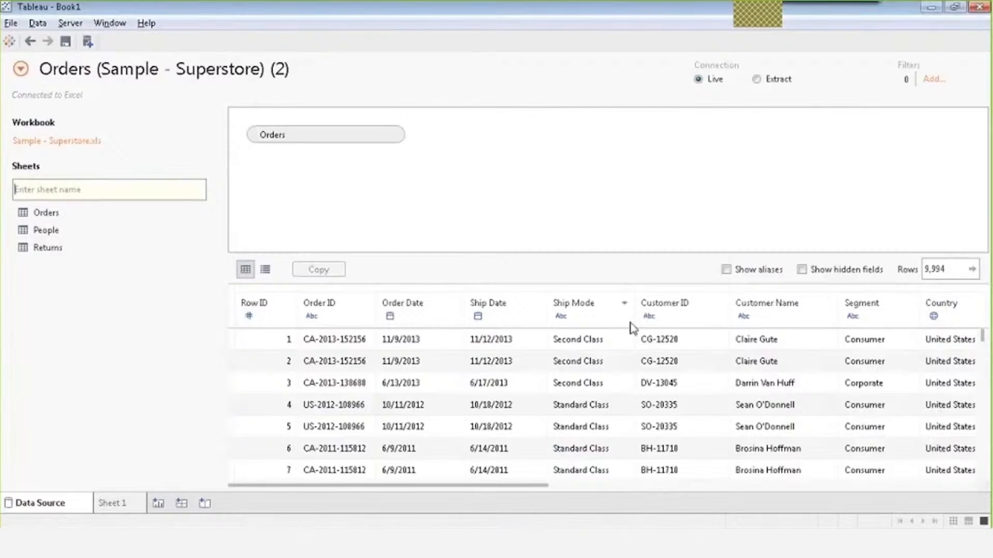
left_click_drag(355, 488, 733, 508)
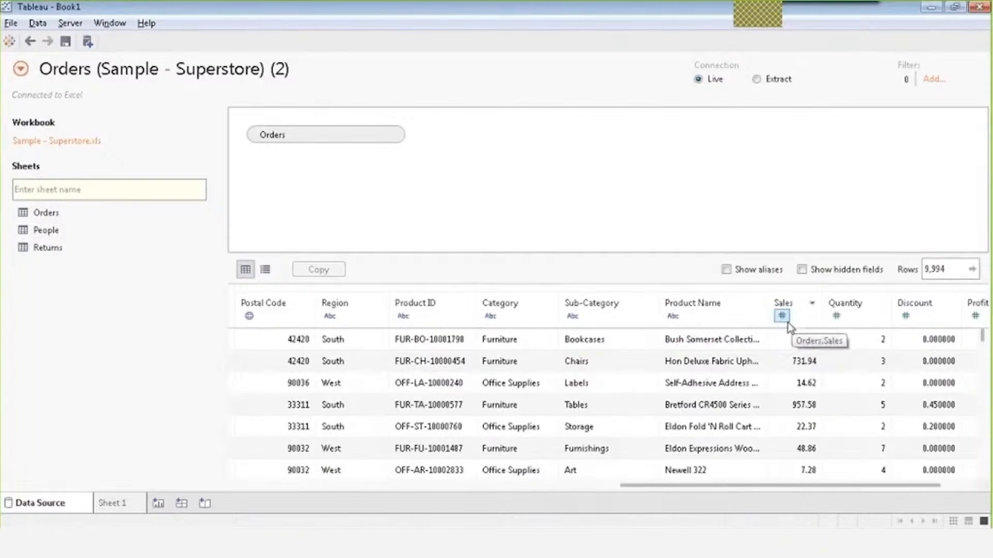
left_click_drag(733, 487, 463, 497)
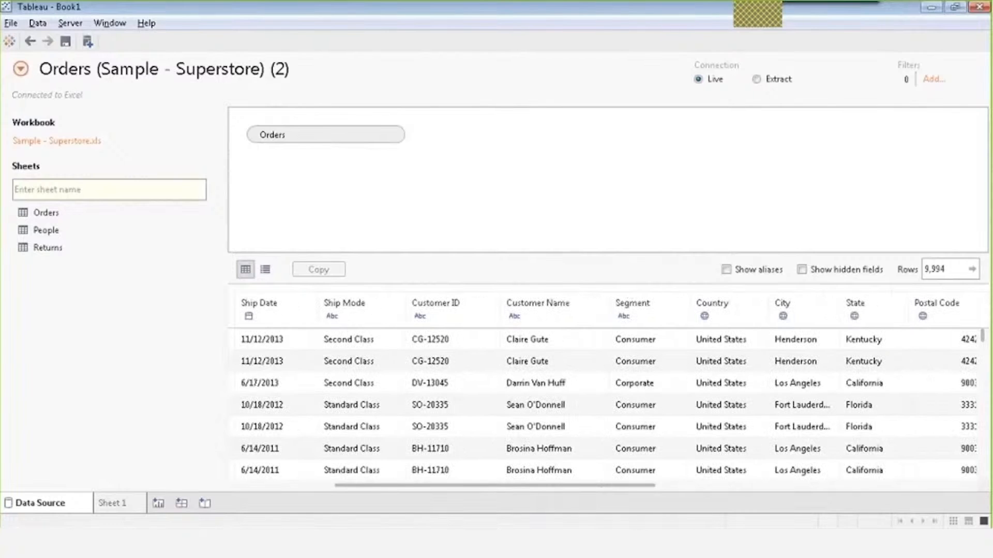
left_click_drag(486, 485, 382, 473)
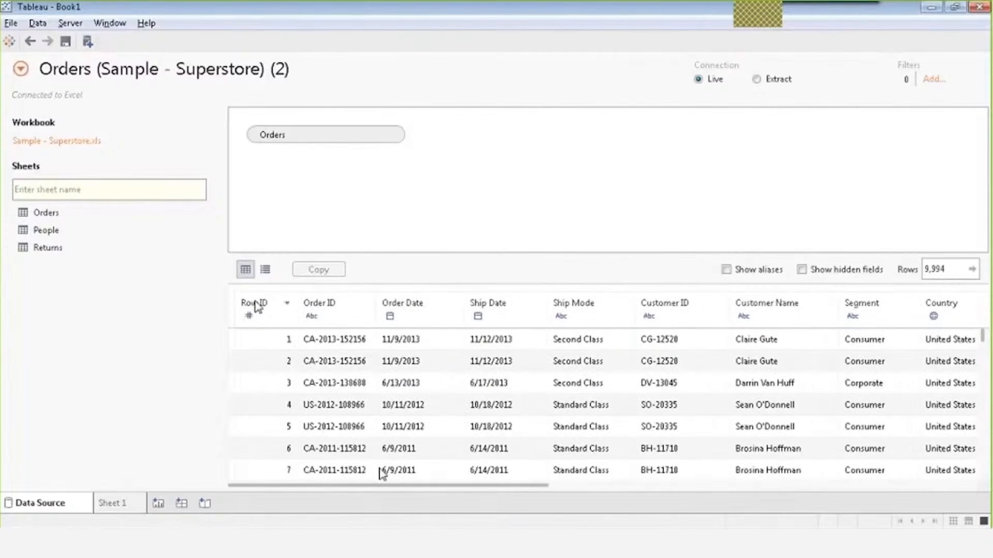
Inspect the Orders fields in list view, including the Row ID options, then return to grid view.
left_click(265, 269)
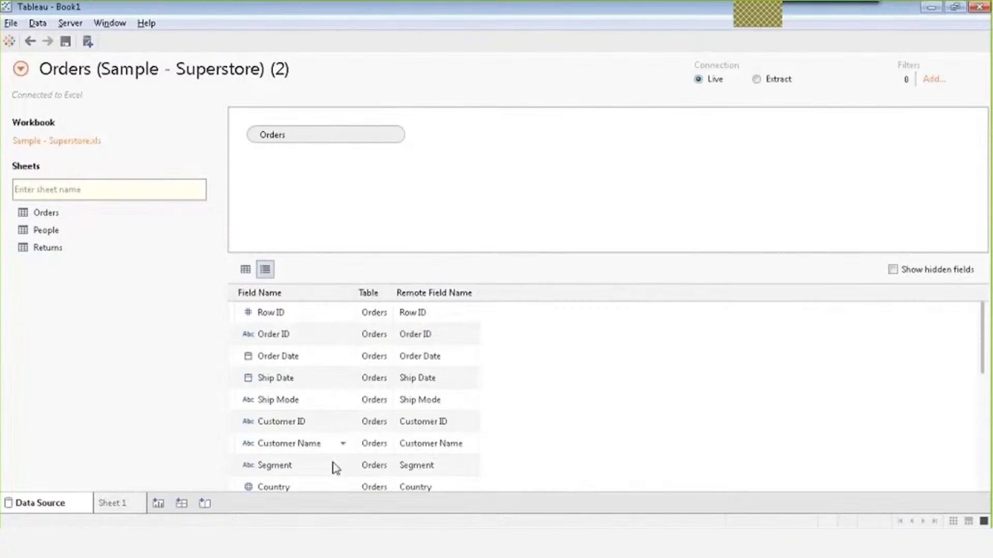
left_click(343, 312)
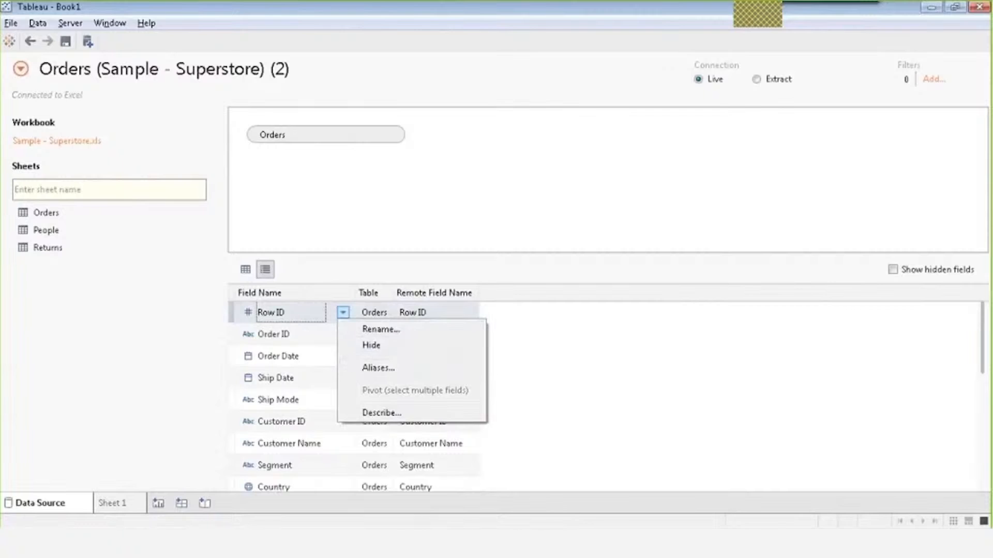
left_click(343, 313)
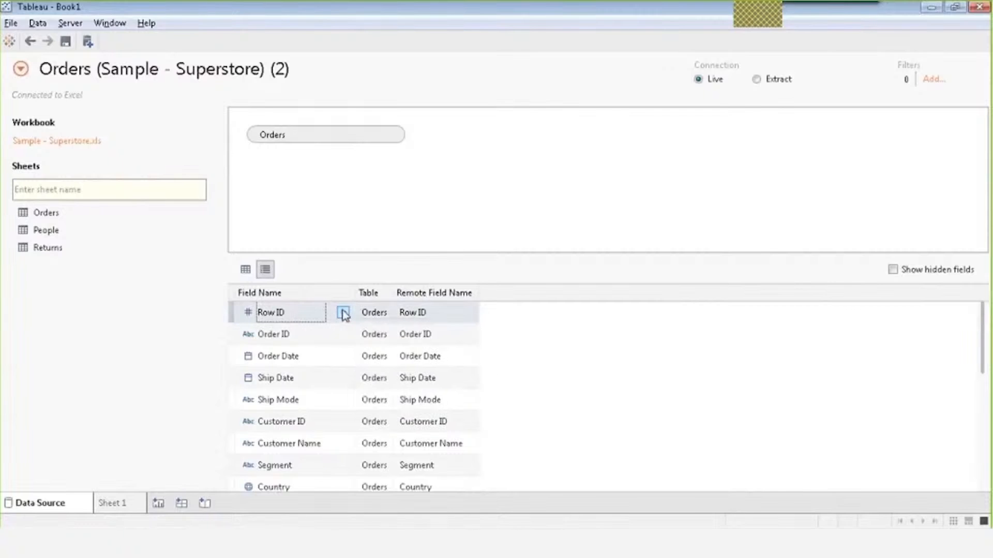
left_click(246, 270)
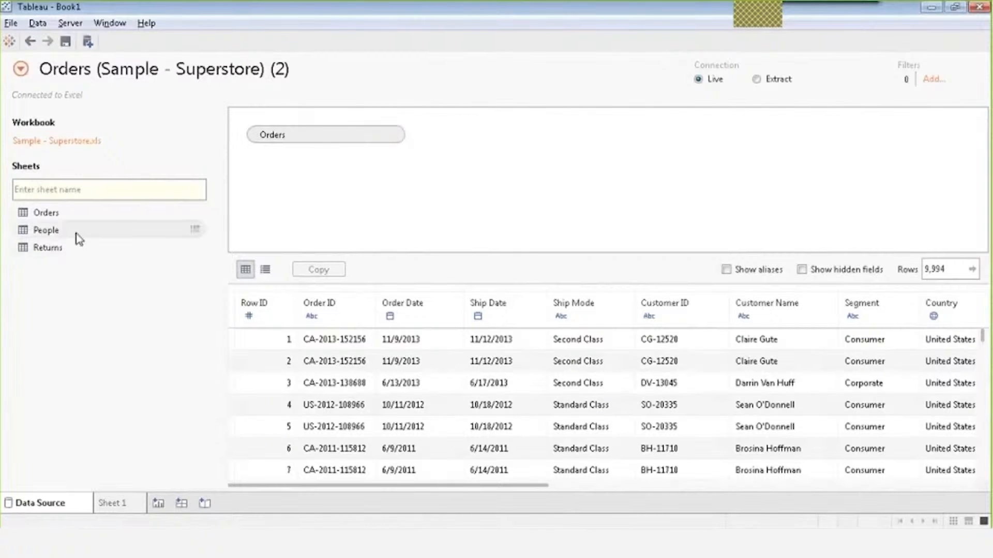
Add the People sheet beside Orders and open their join settings.
left_click_drag(79, 239, 499, 155)
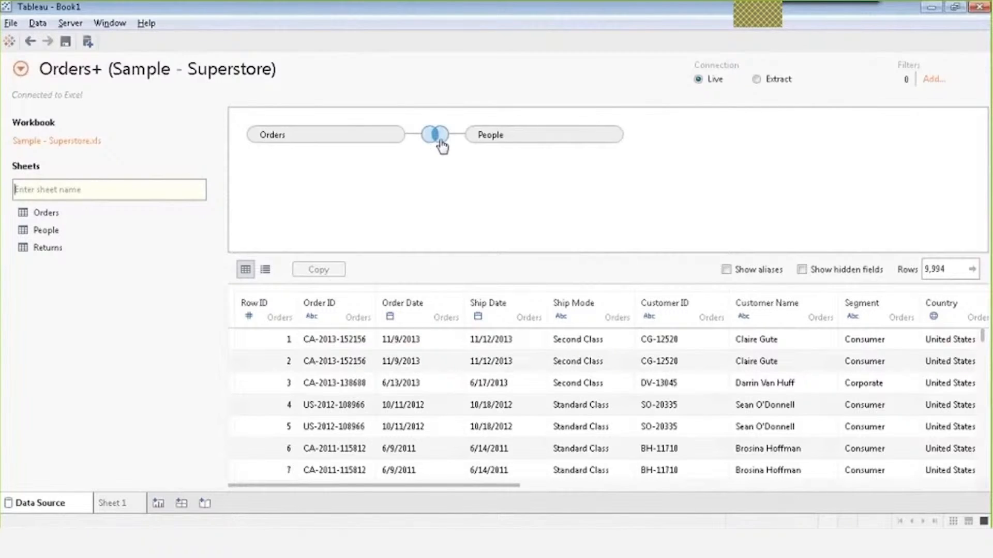
mouse_move(434, 142)
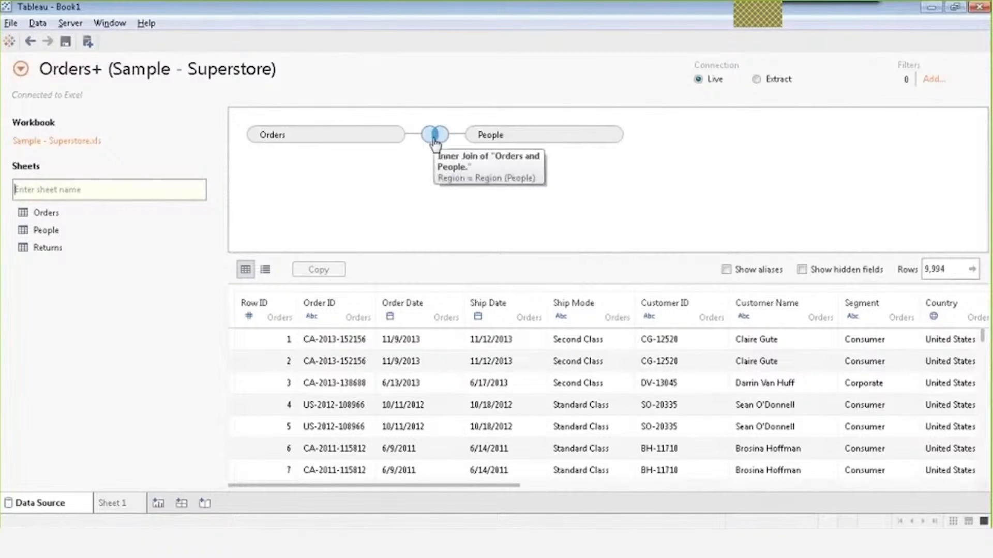
left_click(434, 135)
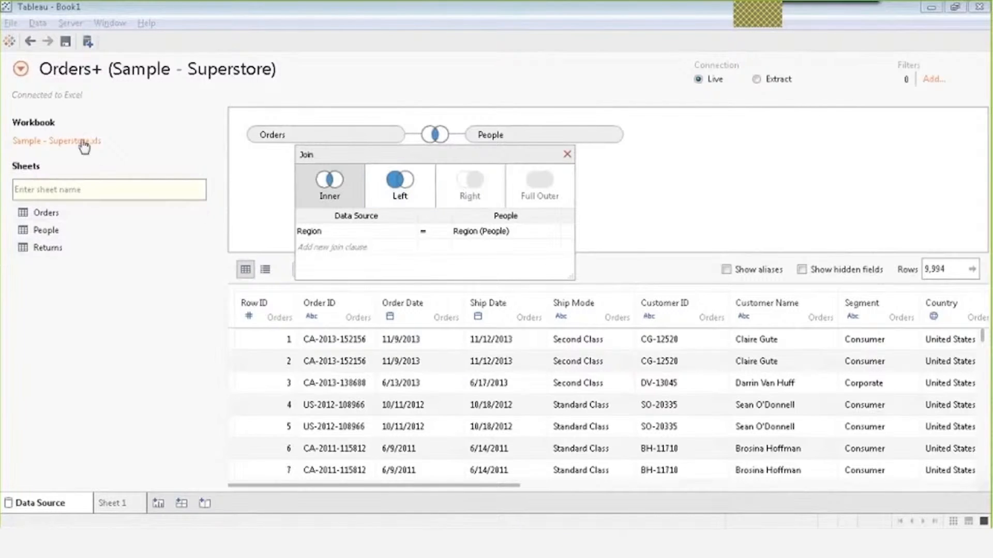
Keep the inner join clause Region = Region (People) and close the Join dialog.
left_click_drag(146, 213, 590, 185)
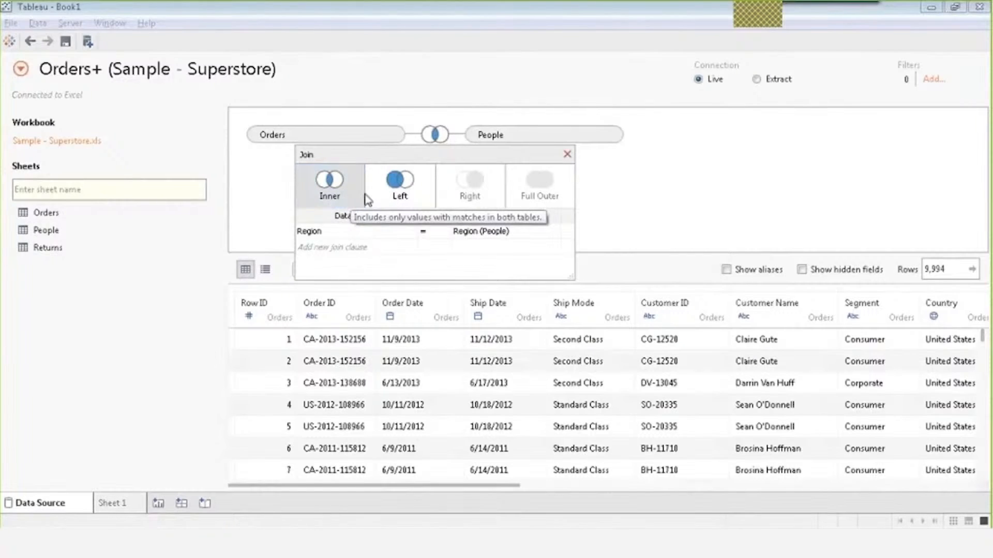
left_click(382, 249)
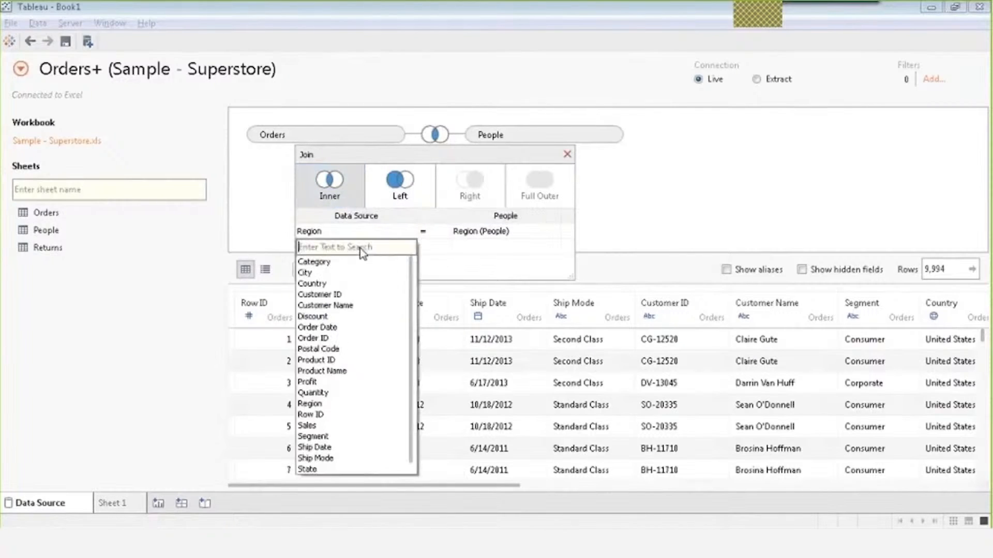
left_click(460, 247)
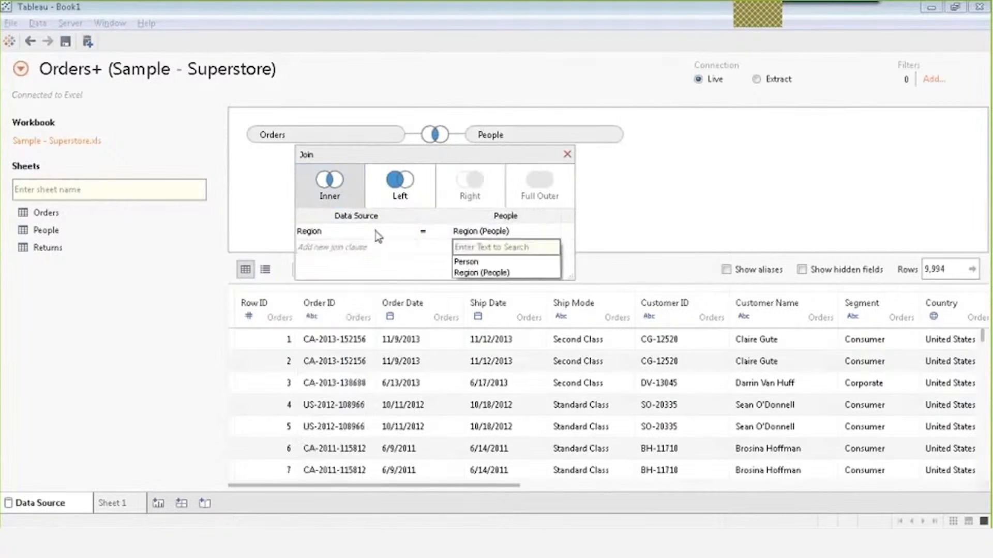
left_click(376, 233)
left_click(454, 260)
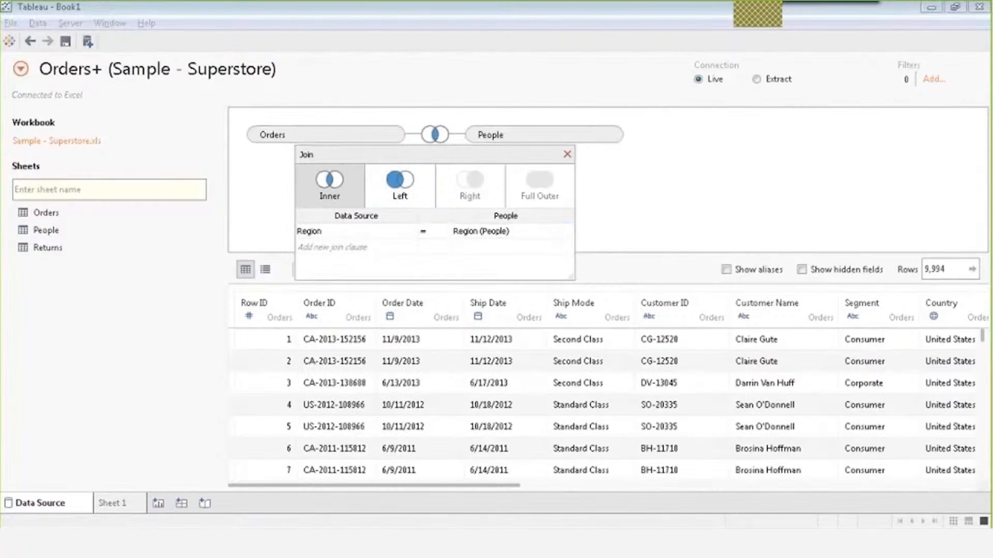
left_click(704, 206)
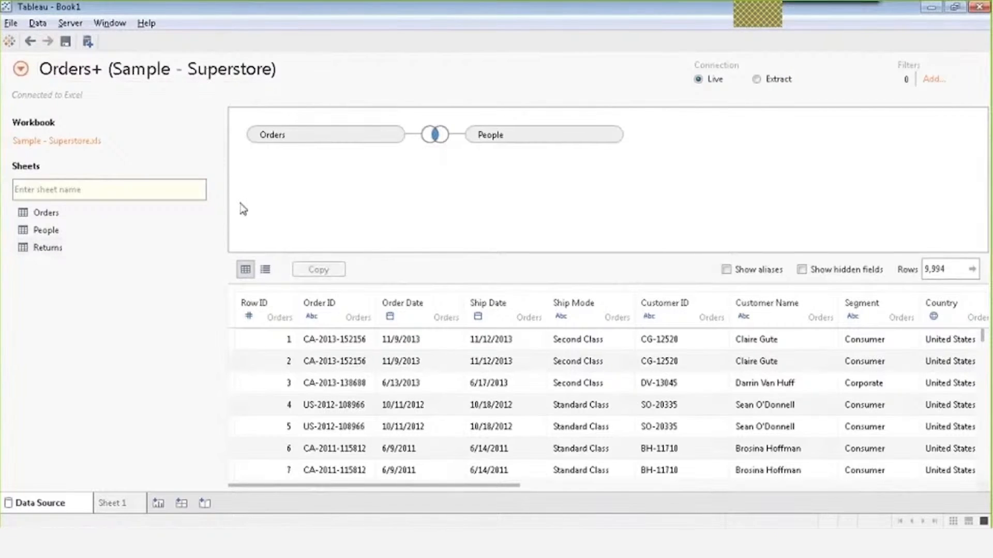
On Sheet 1, build a bar chart of SUM(Sales) with Region on Columns.
left_click(115, 504)
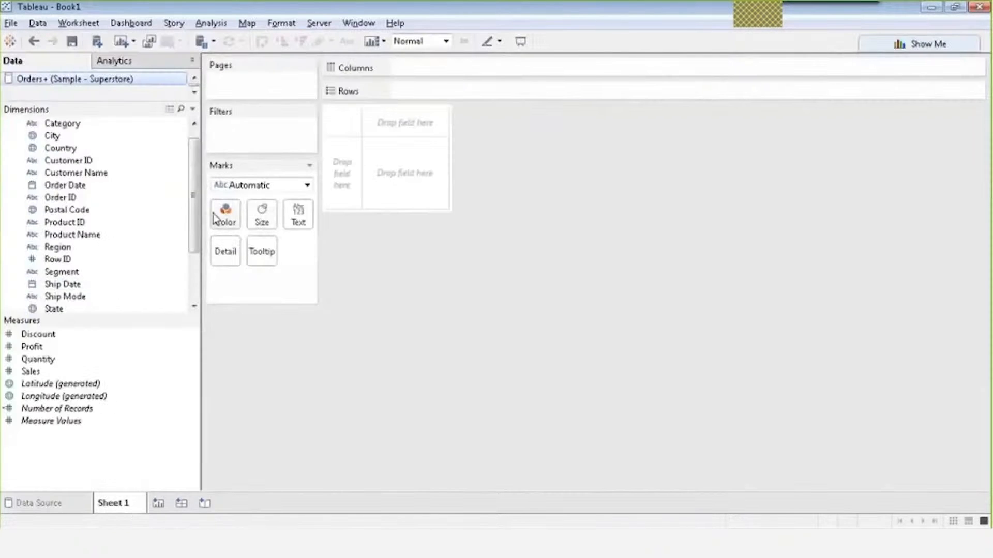
left_click_drag(195, 194, 196, 236)
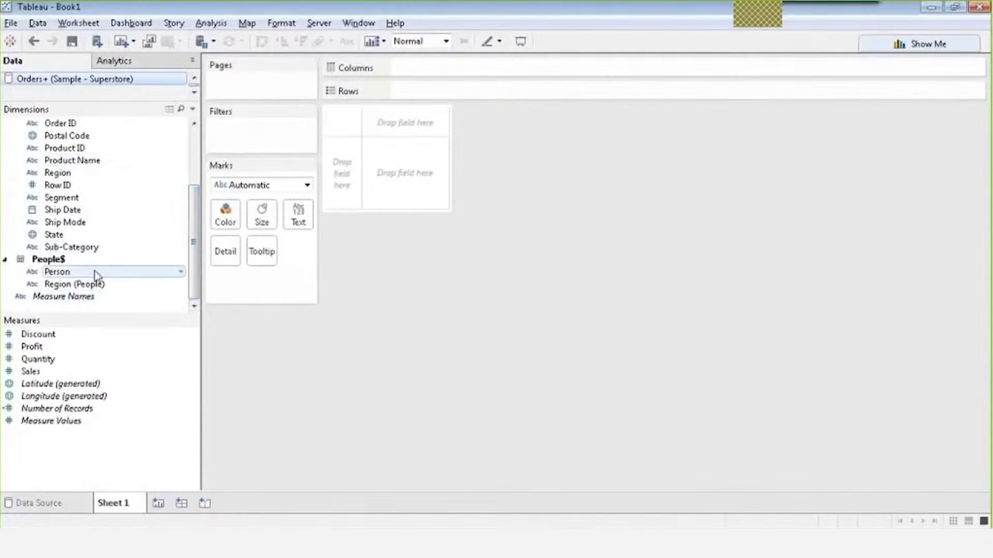
mouse_move(195, 256)
left_mouse_down()
mouse_move(194, 196)
mouse_move(190, 261)
mouse_move(196, 224)
mouse_move(196, 237)
left_mouse_up()
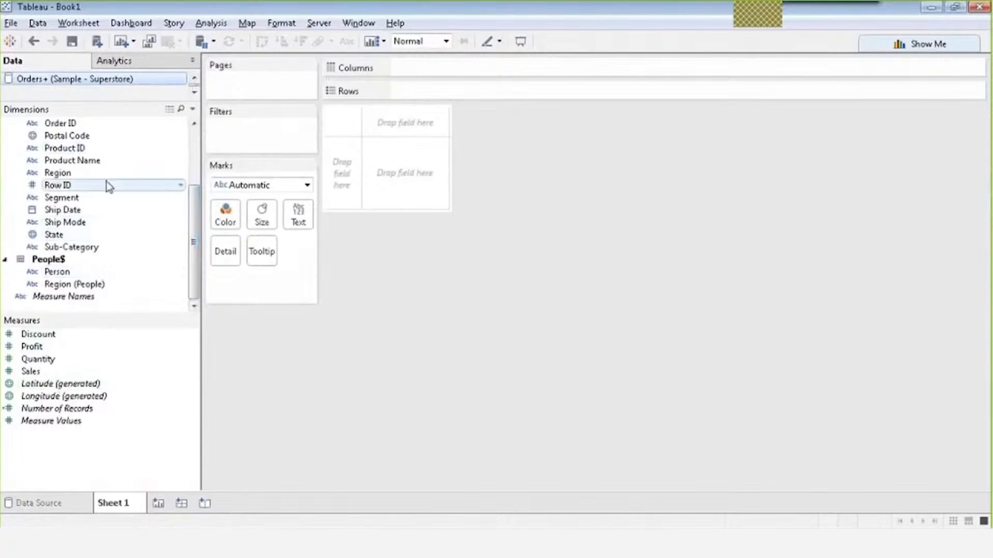
left_click_drag(100, 180, 446, 73)
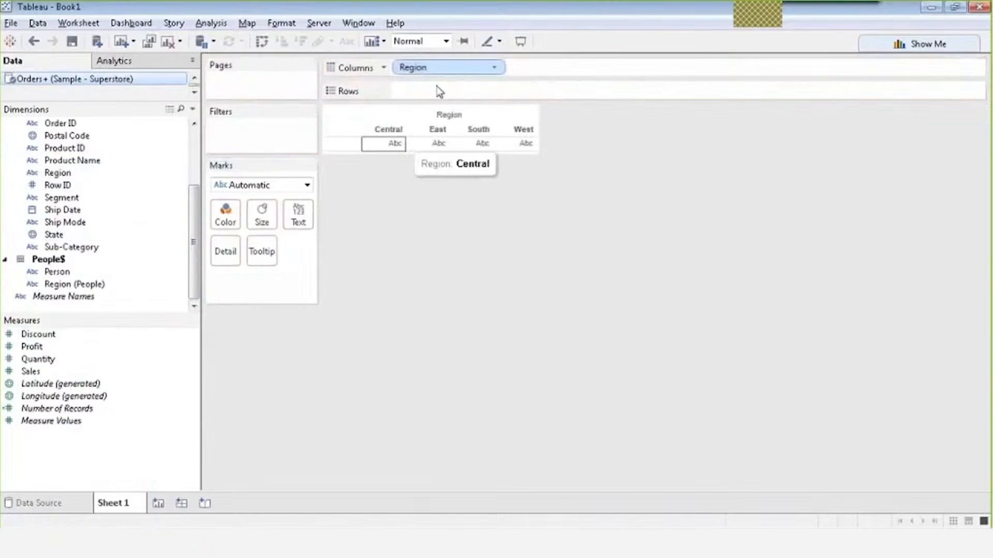
left_click_drag(60, 373, 429, 90)
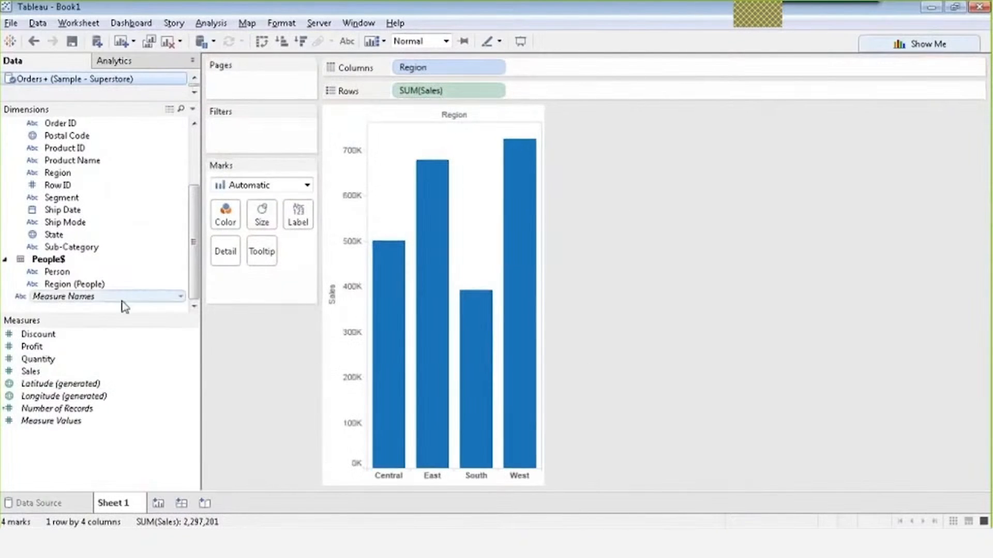
Colour each Region's bar by Person from the People data.
left_click(63, 274)
left_click_drag(63, 276, 224, 213)
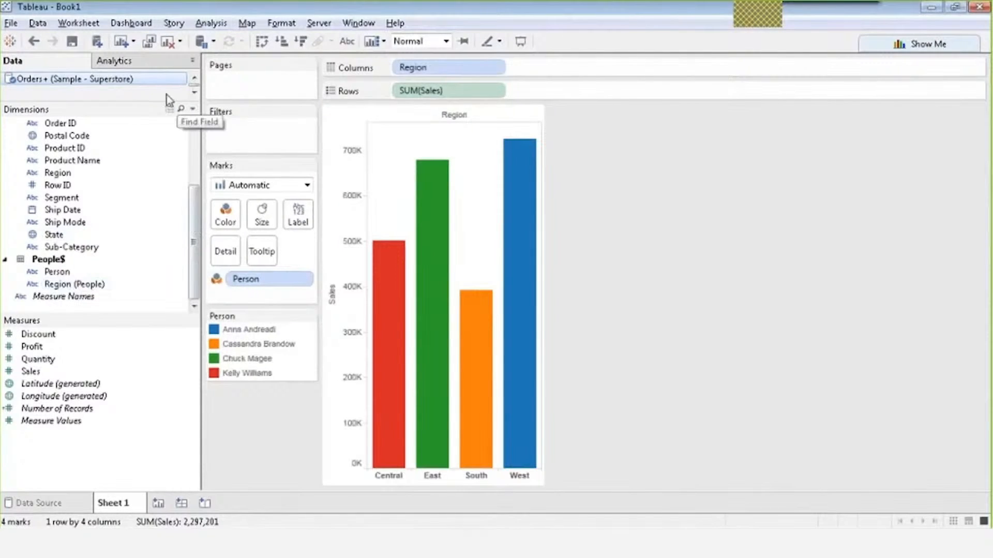
left_click(194, 79)
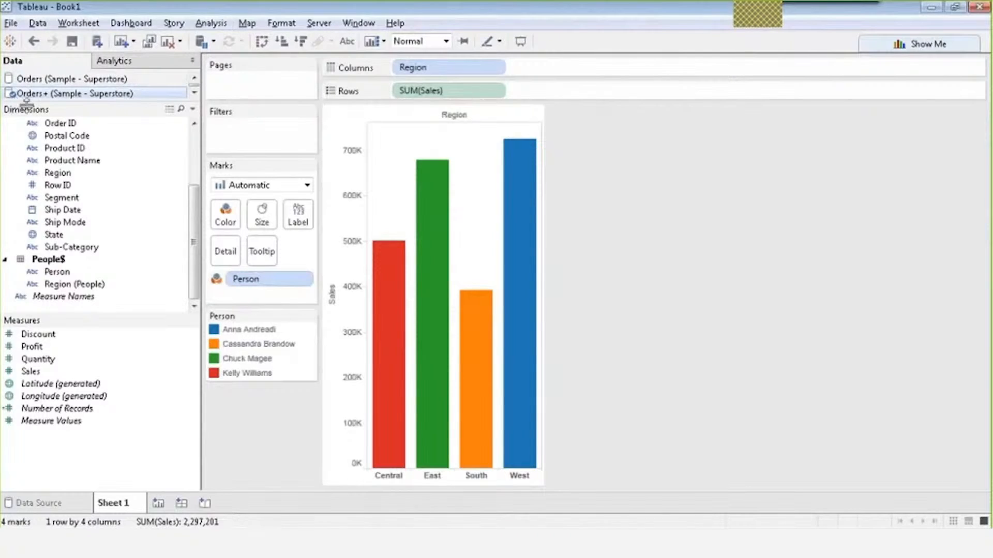
Close the separate Orders (Sample - Superstore) data source and return to the Orders+ data source page.
left_click(107, 81)
right_click(107, 82)
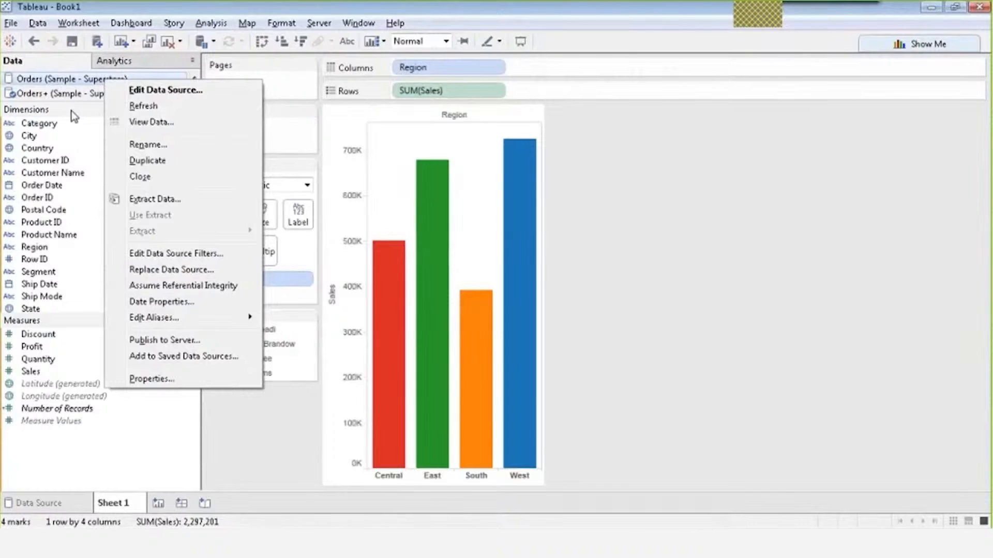
left_click(139, 177)
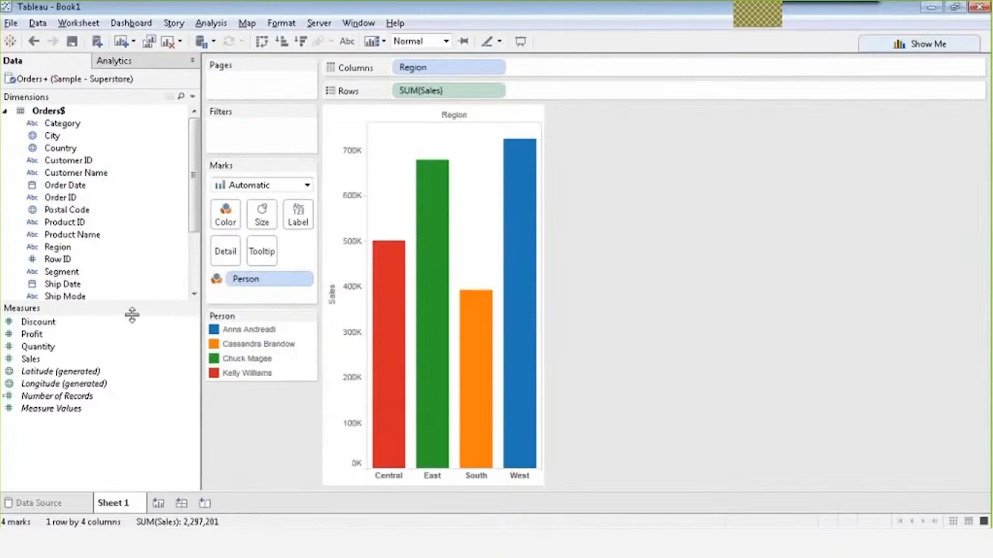
left_click(10, 41)
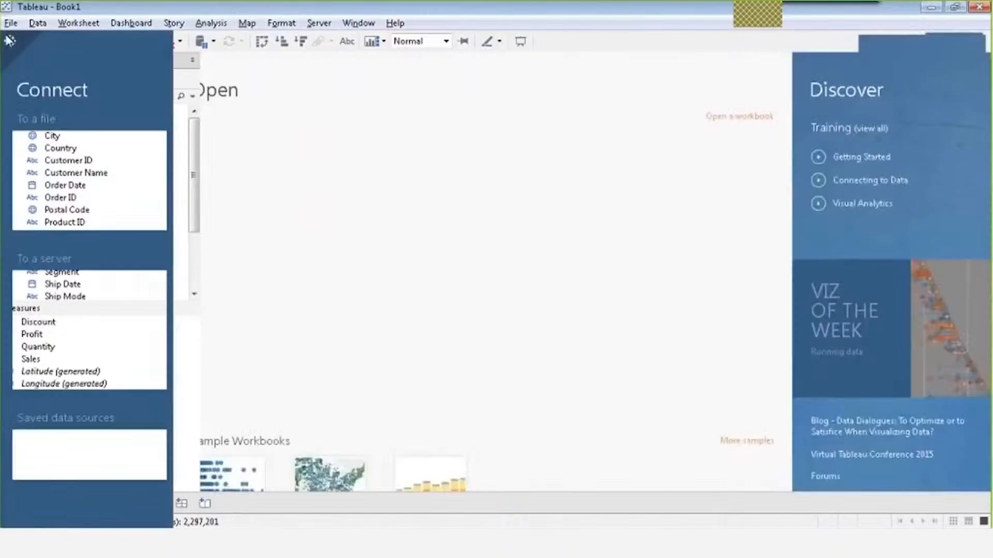
left_click(10, 41)
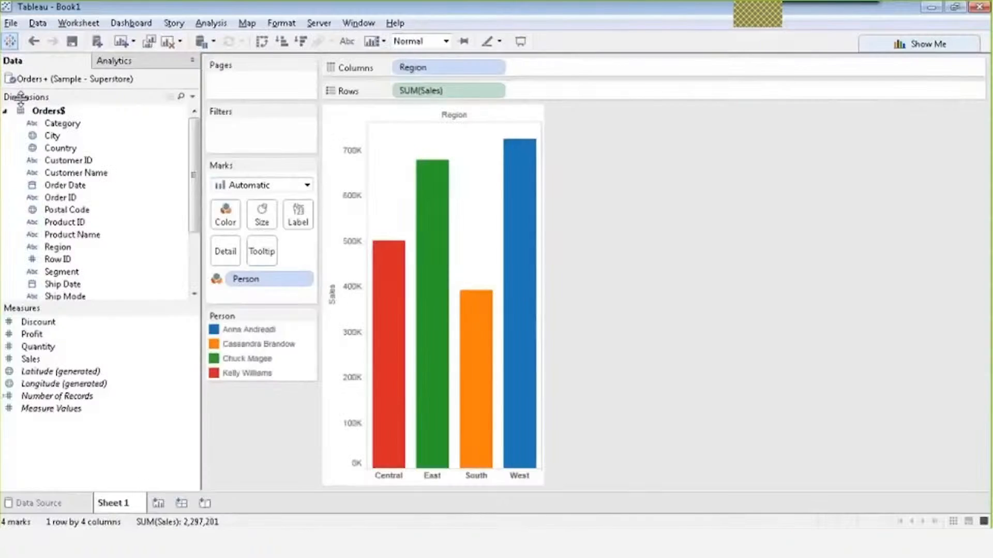
left_click(32, 505)
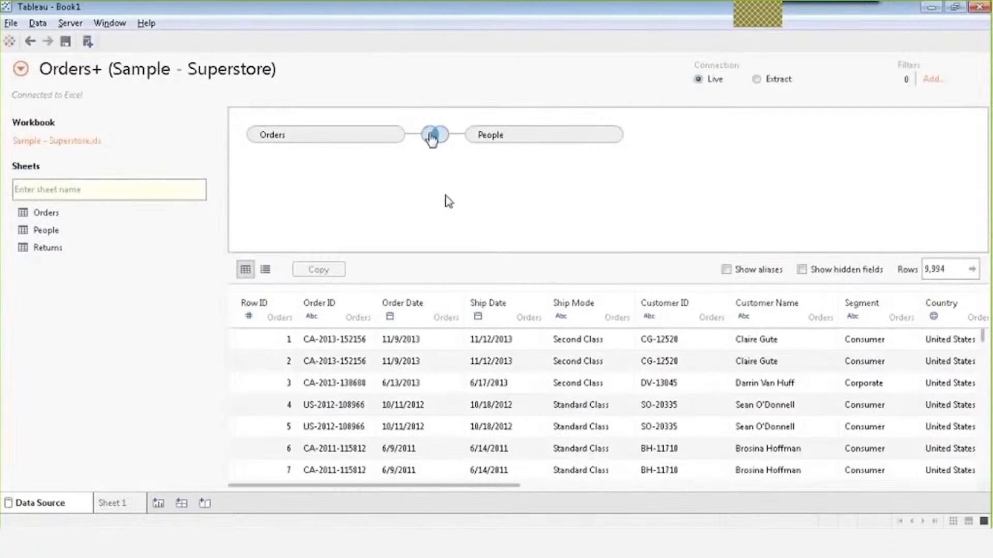
left_click(436, 147)
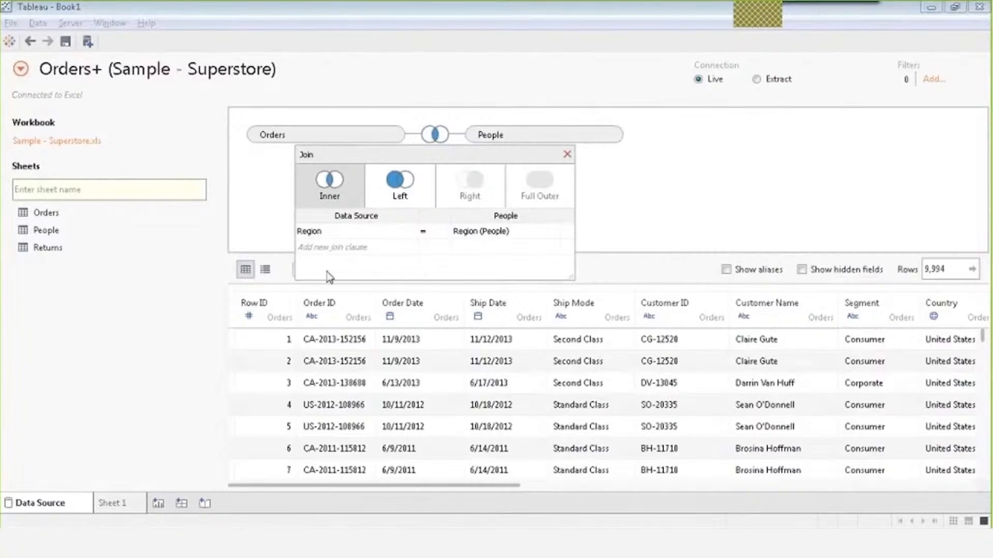
left_click(568, 154)
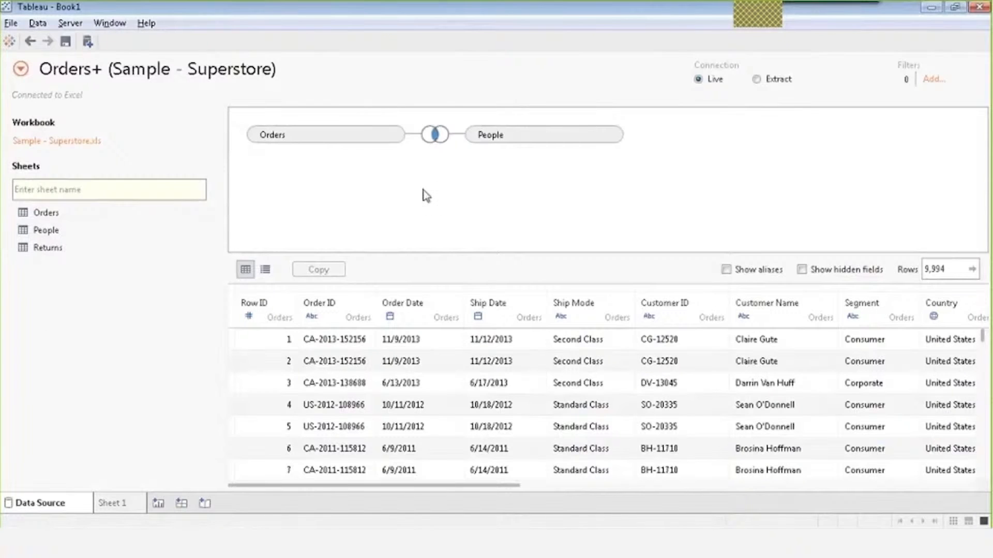
left_click(435, 136)
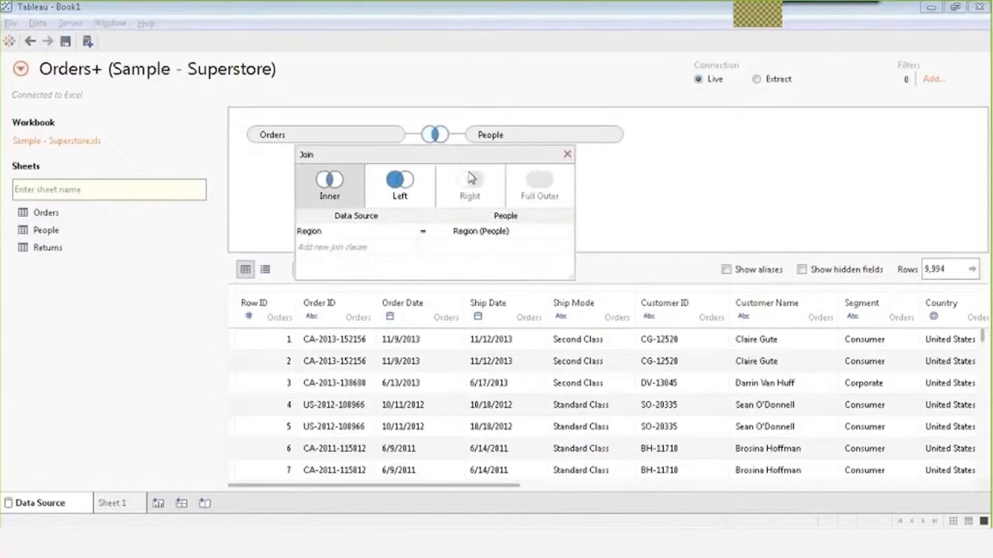
left_click(568, 155)
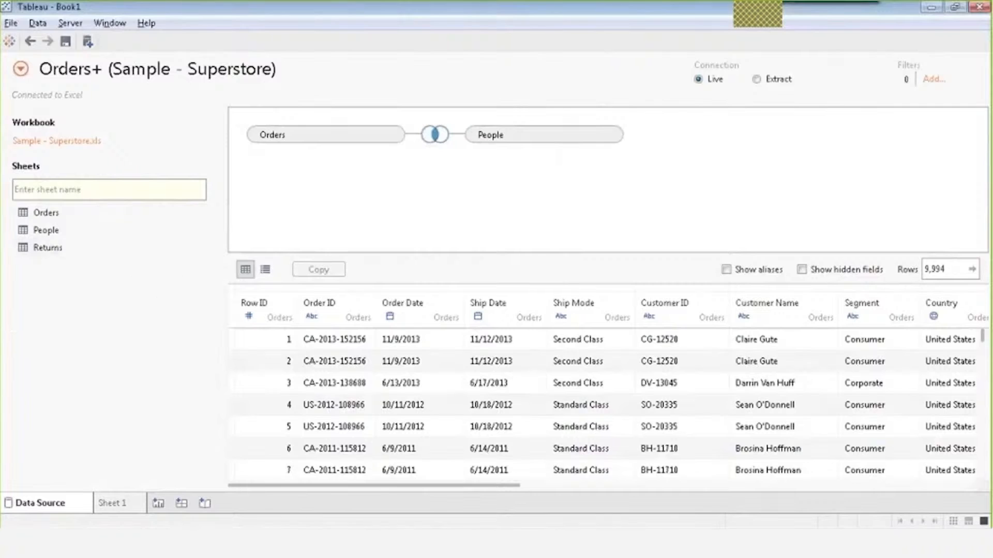
left_click(10, 24)
Create the new Book2 workbook past the trial prompt and maximize its window.
left_click(22, 43)
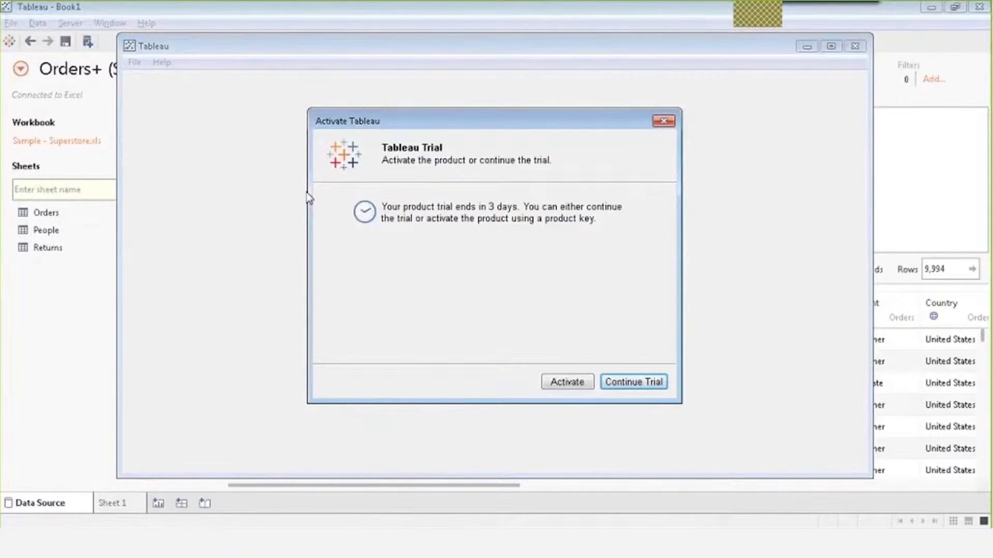
key("Return")
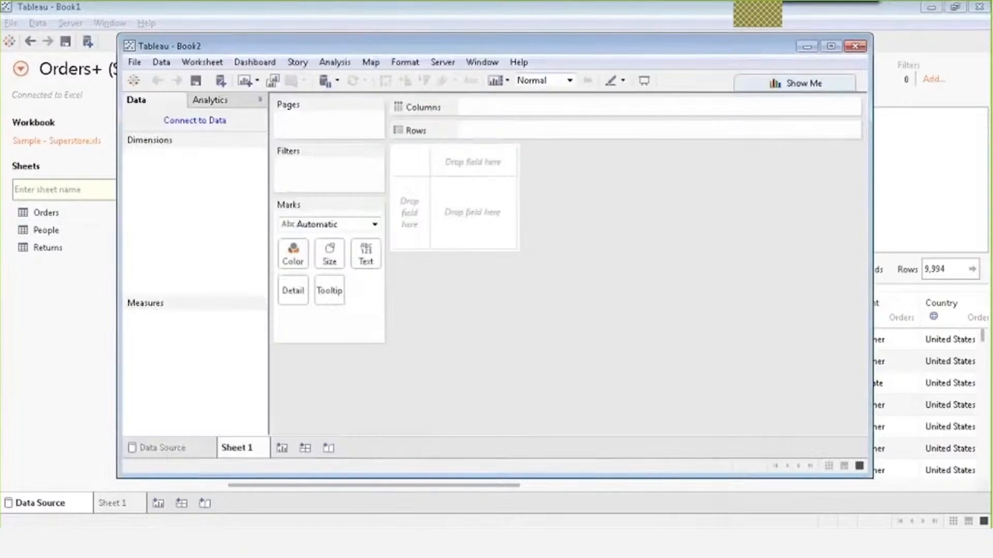
left_click(186, 122)
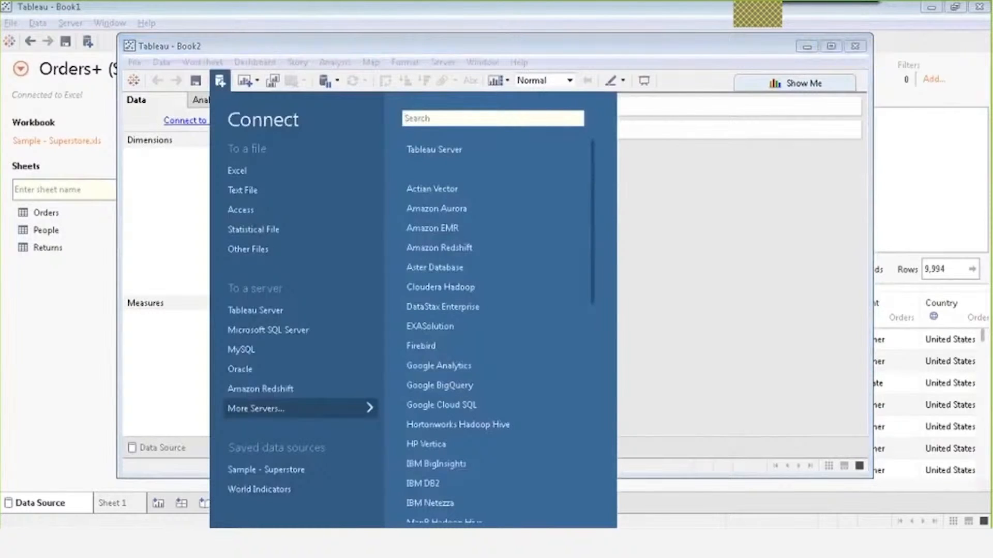
left_click(831, 46)
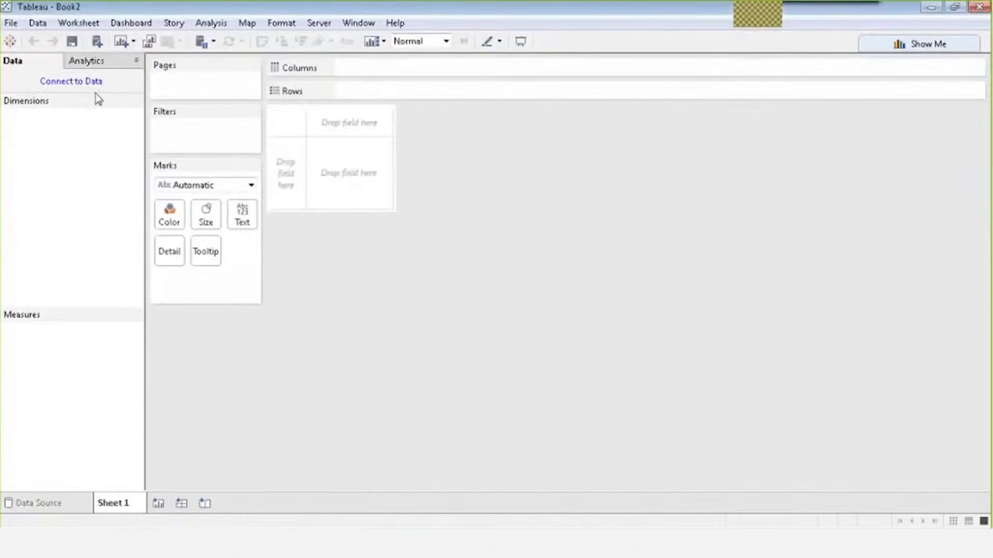
Connect Book2 to Sample - Superstore.xls using Open with Legacy Connection.
left_click(96, 83)
left_click(109, 131)
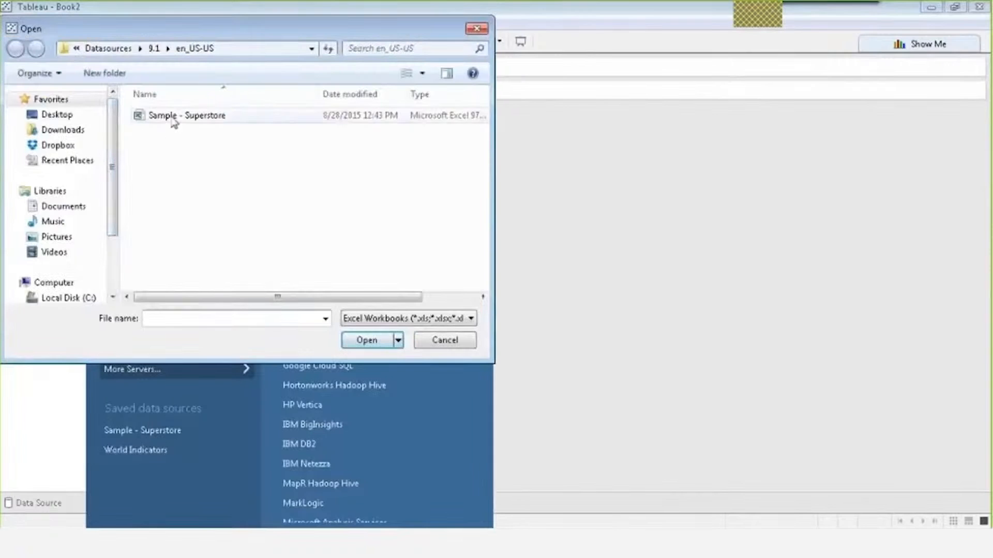
left_click(173, 119)
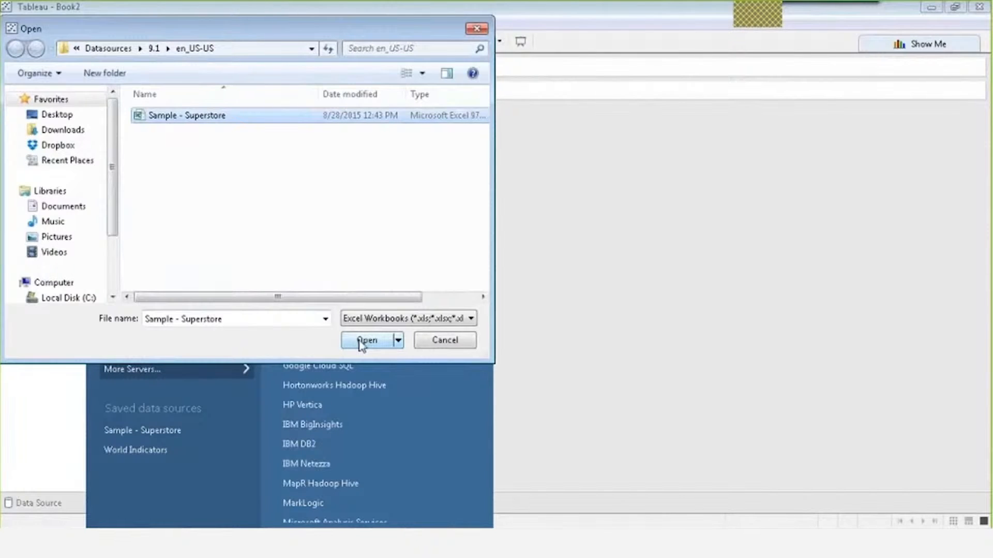
left_click(398, 341)
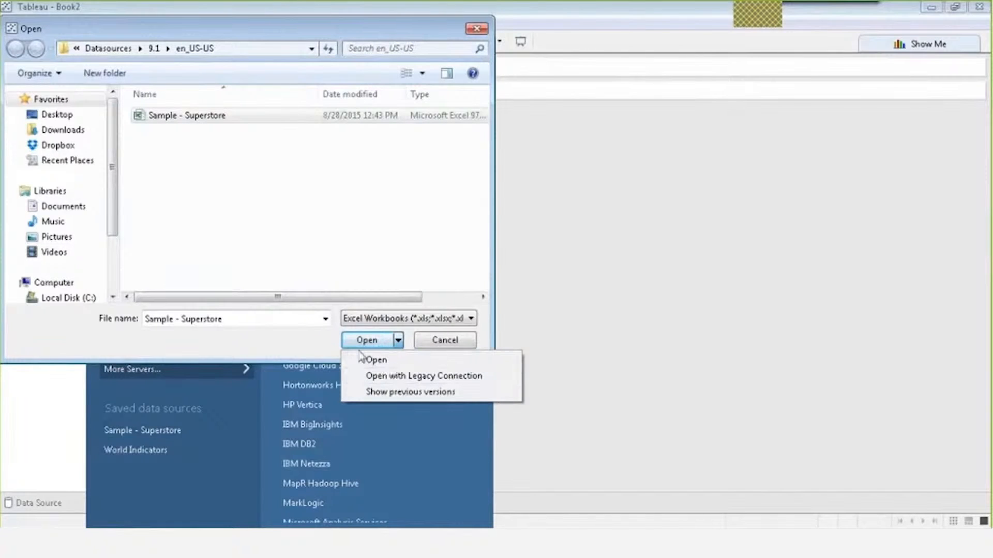
left_click(408, 381)
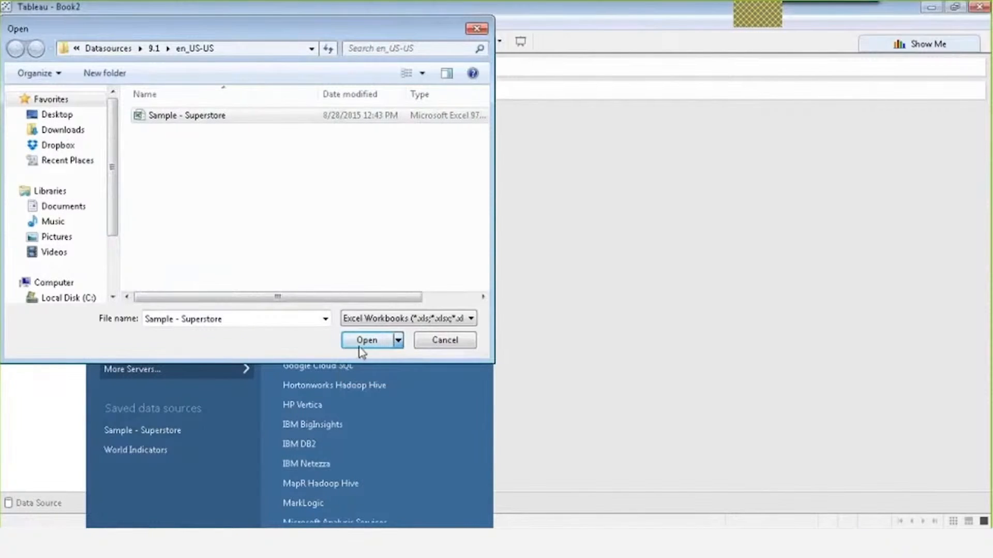
left_click(381, 340)
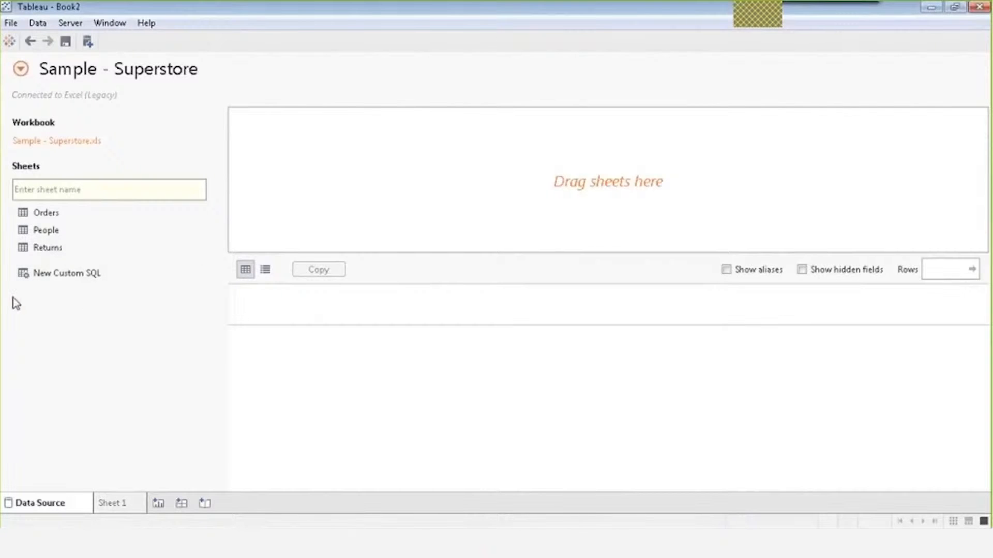
Write the custom SQL query SELECT * FROM [Orders$], correcting the mistyped table reference.
double_click(57, 277)
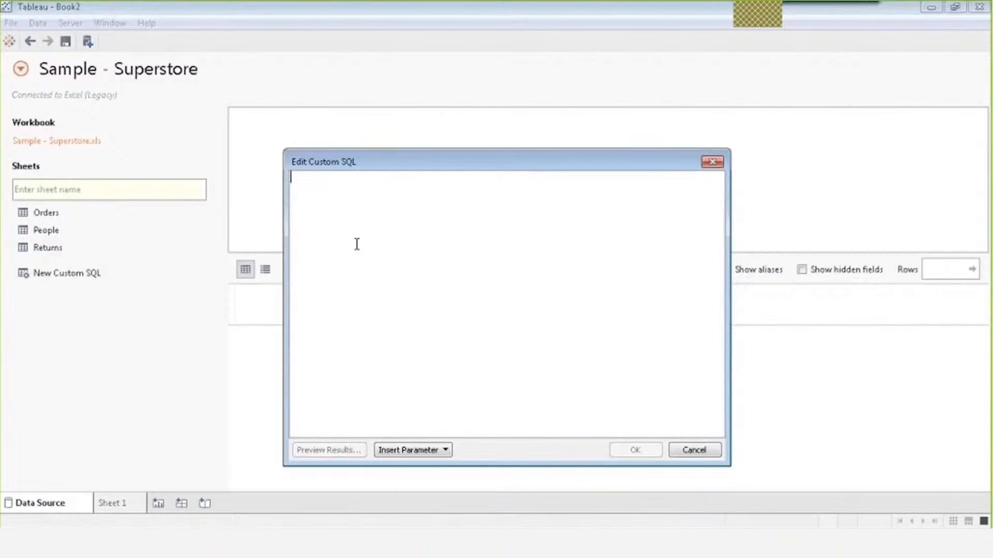
type("sELECT *")
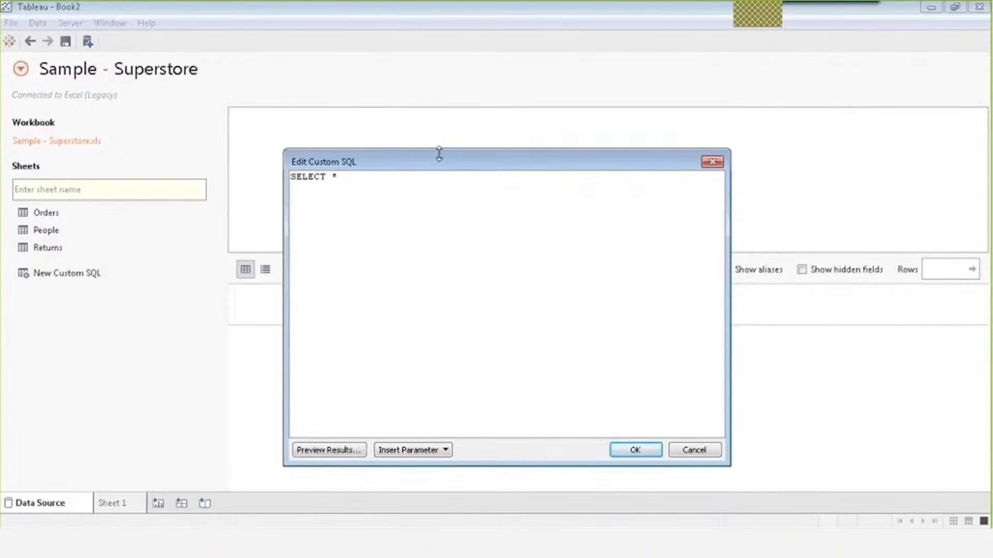
type(" FROM")
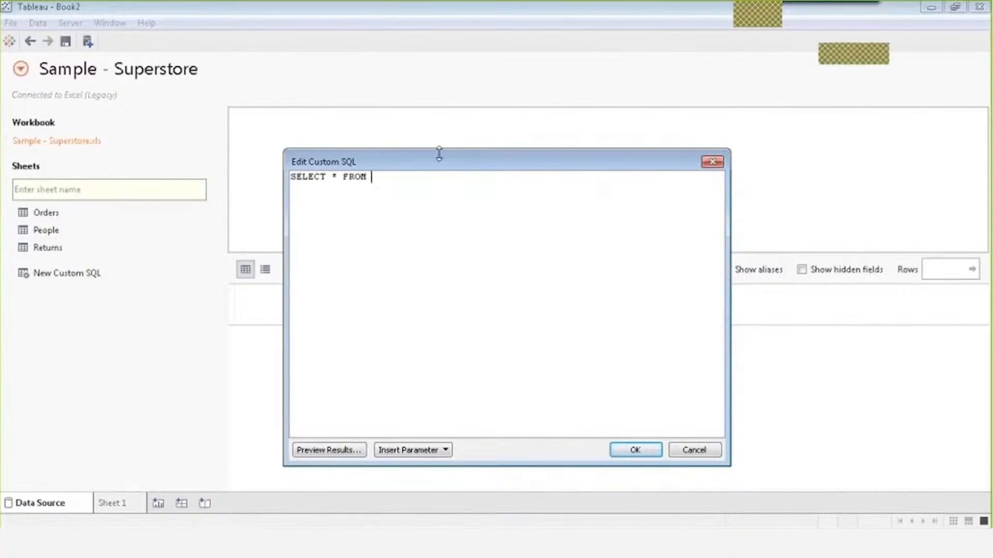
type(" <O")
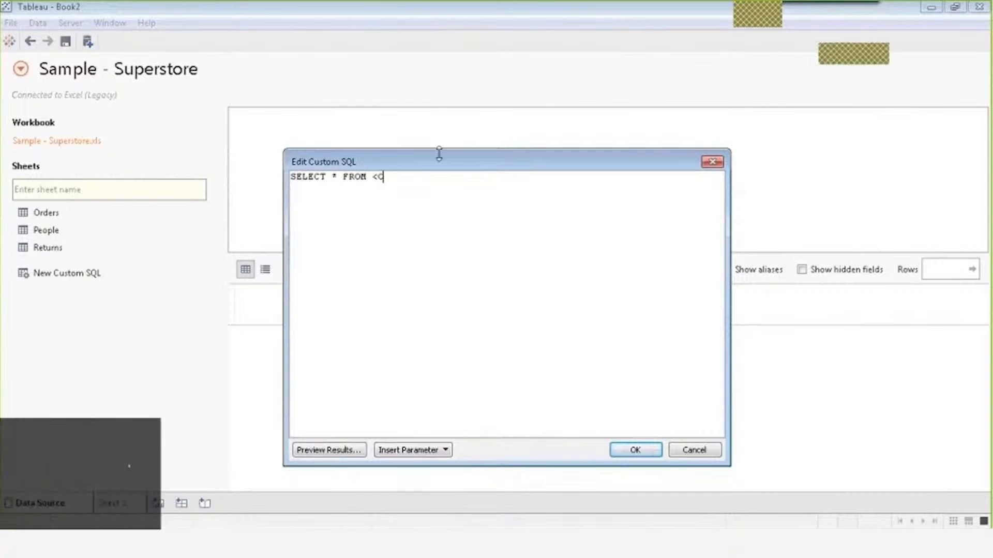
type("rders")
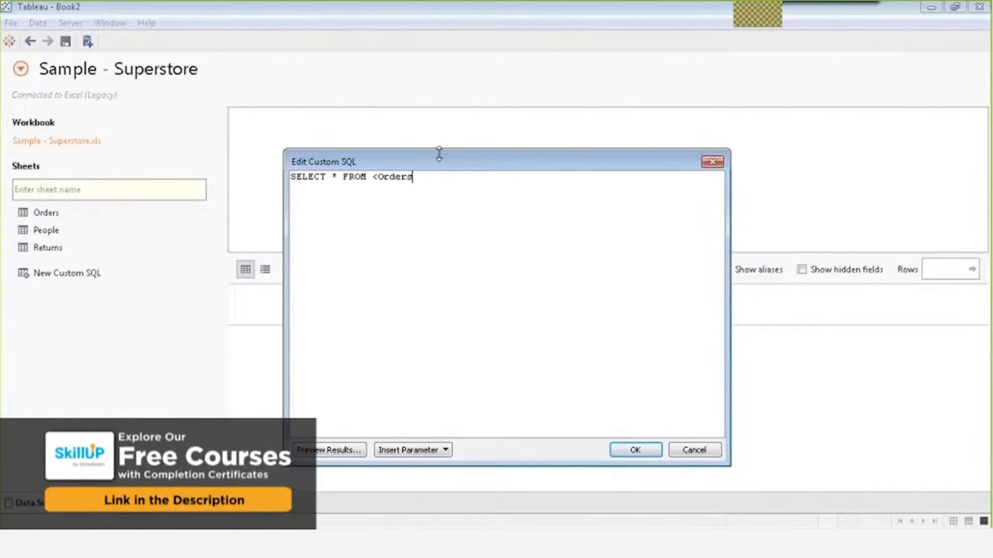
type(">")
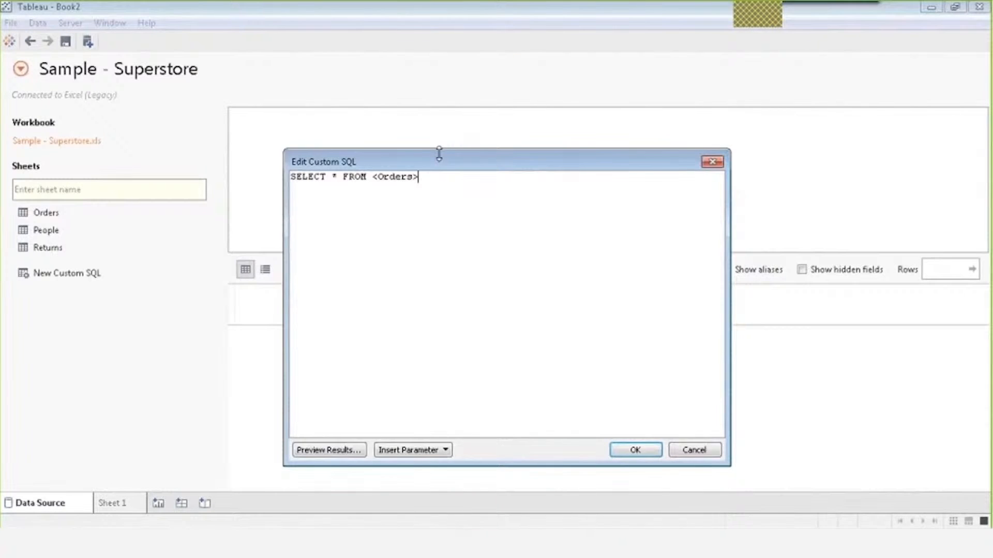
key("BackSpace")
key("BackSpace")
key("BackSpace")
key("BackSpace")
key("BackSpace")
key("BackSpace")
key("BackSpace")
key("BackSpace")
type("[Orders$]")
Preview the query's 9,994 Orders rows, then close the View Data window.
left_click(312, 450)
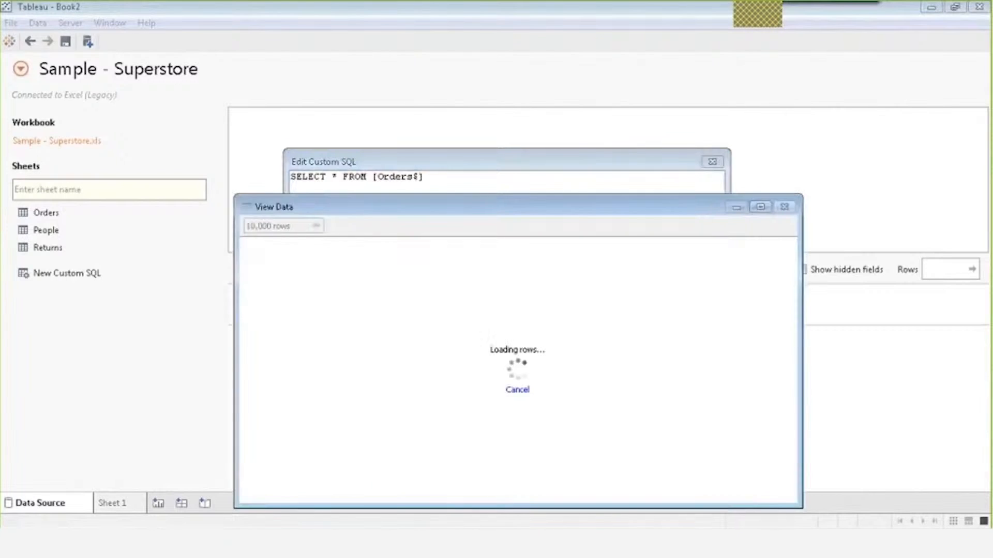
left_click_drag(433, 212, 402, 110)
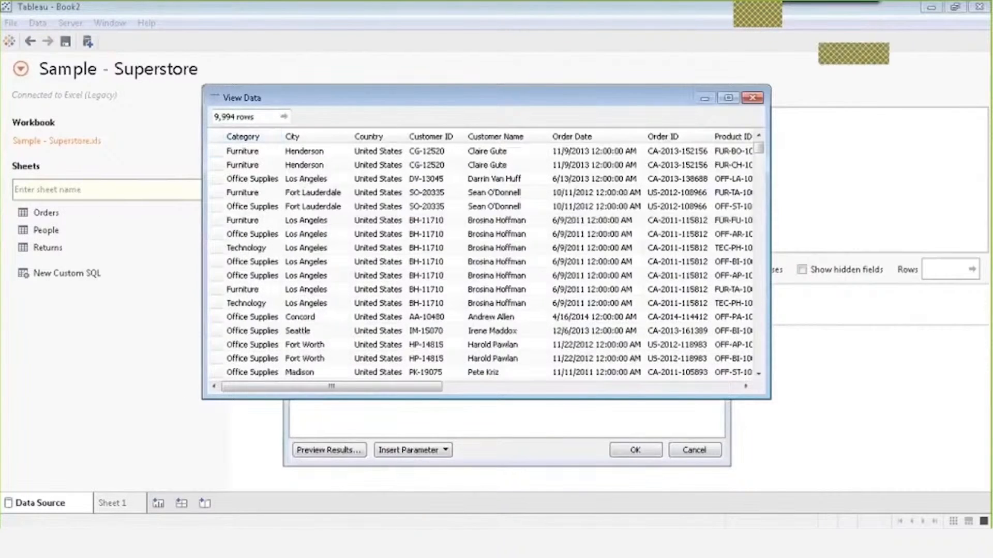
mouse_move(341, 388)
left_mouse_down()
mouse_move(532, 406)
mouse_move(598, 394)
mouse_move(351, 391)
left_mouse_up()
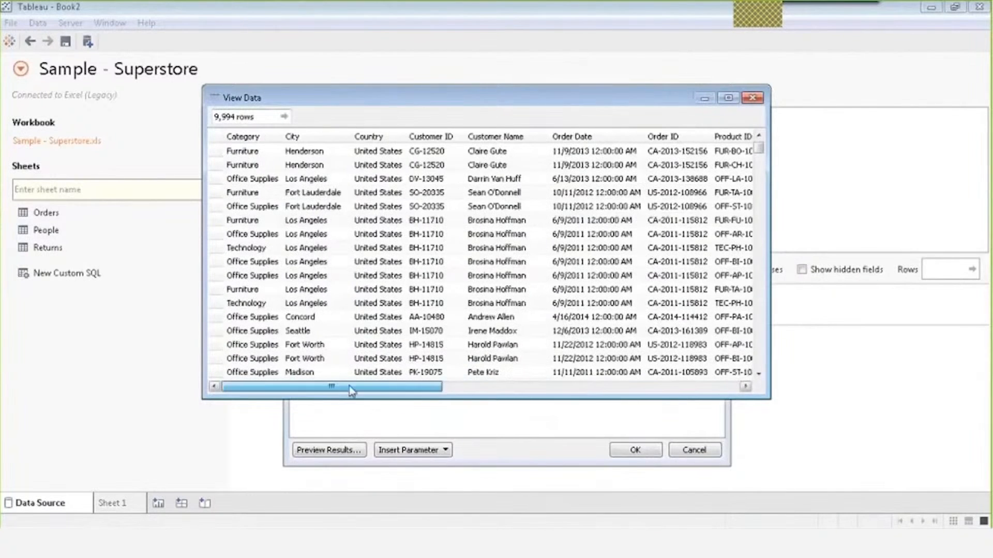
left_click(752, 98)
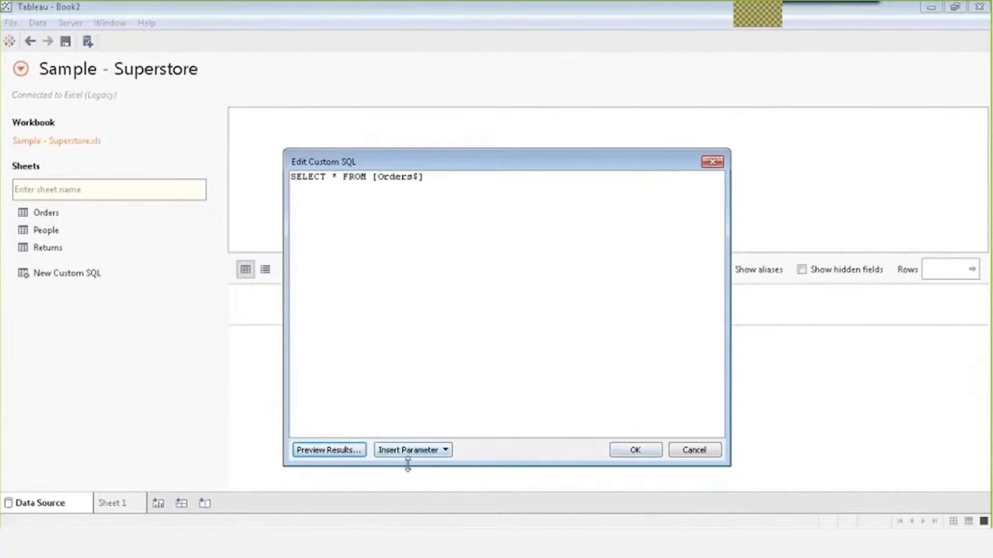
Accept the custom SQL query, glance at Book1, then reopen and close the query unchanged.
left_click(646, 452)
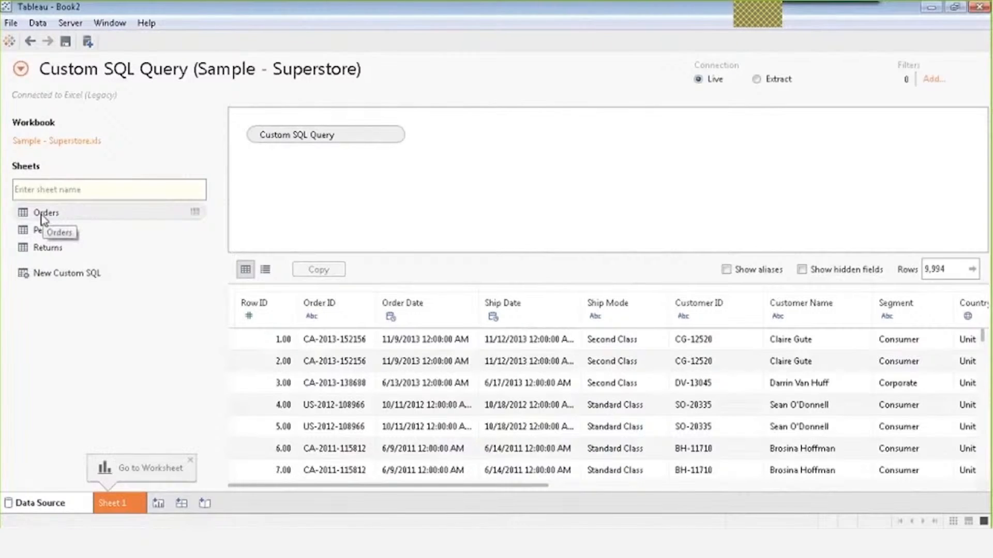
key("alt+Tab")
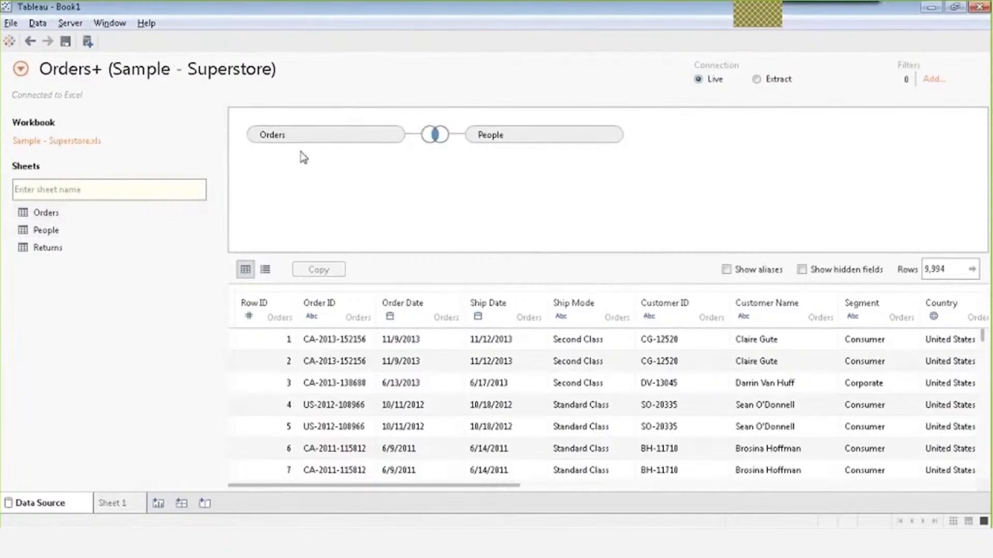
key("alt+Tab")
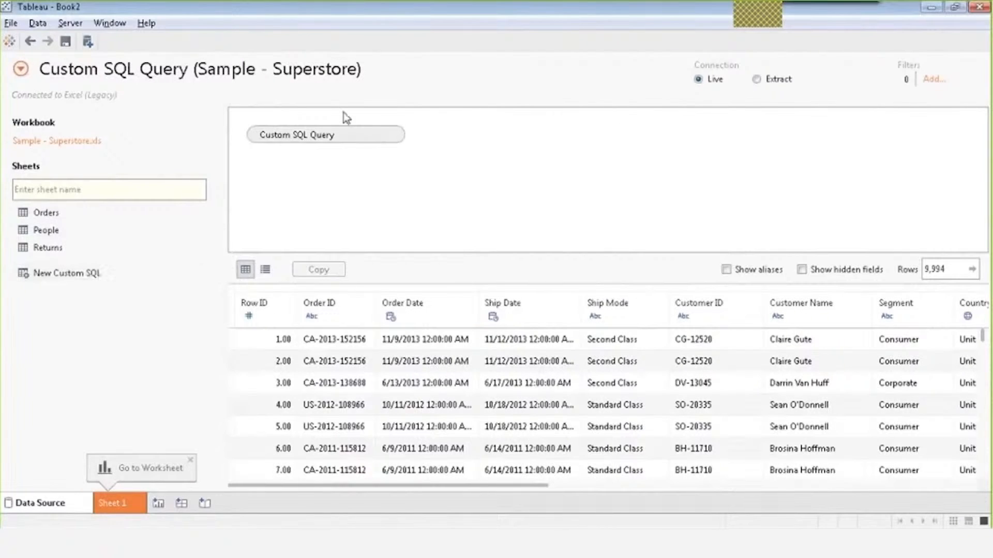
mouse_move(290, 139)
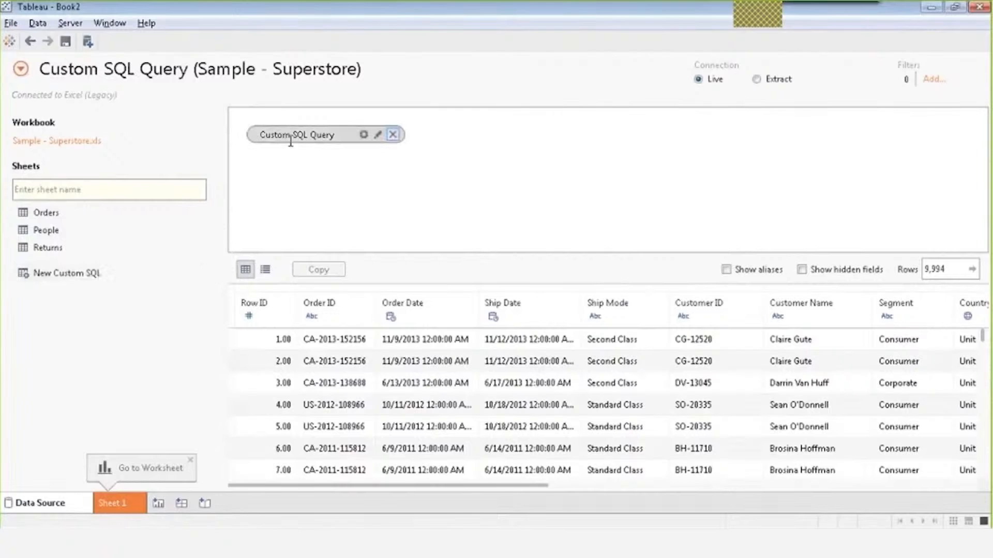
left_click(378, 136)
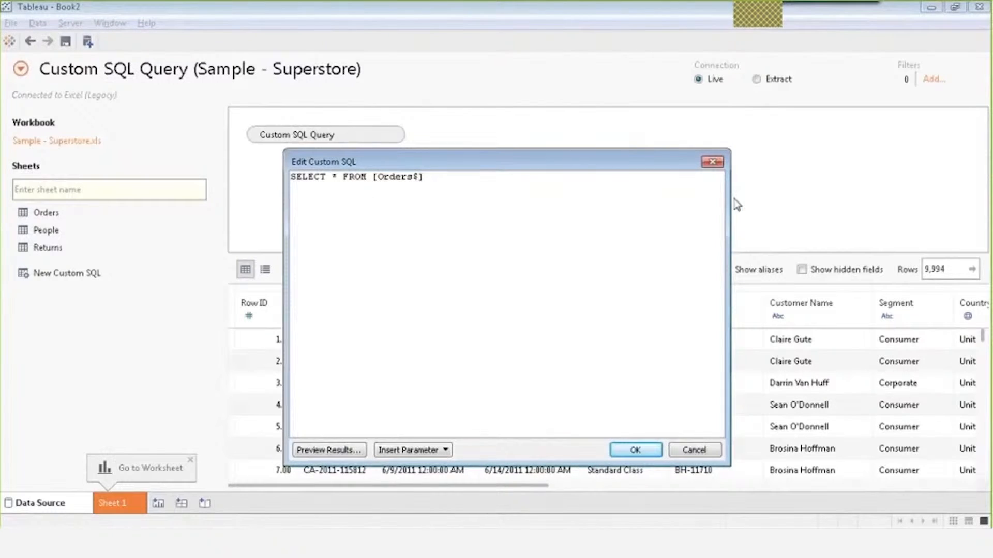
left_click(712, 161)
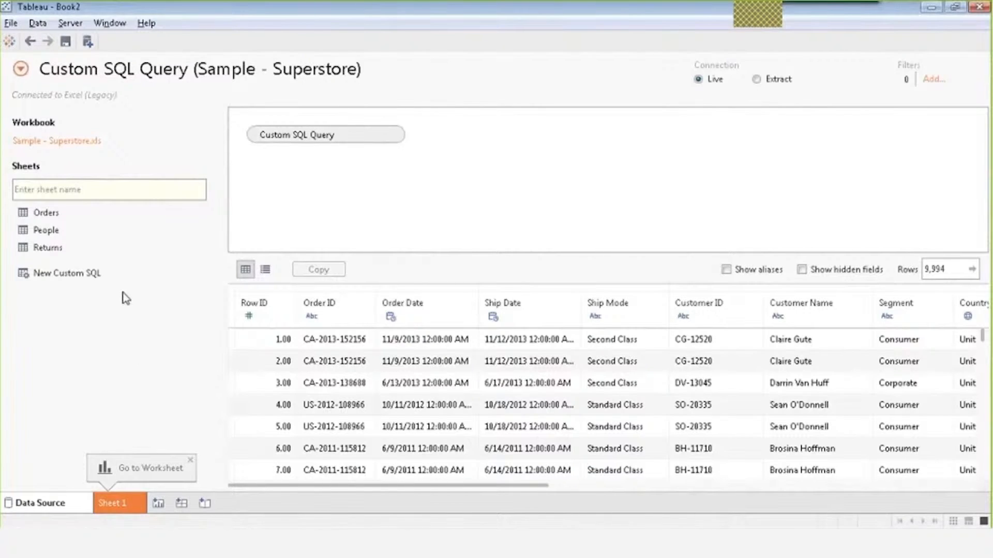
Inner-join the People sheet to Custom SQL Query on Region and review the join clause.
left_click_drag(46, 230, 499, 157)
left_click(435, 135)
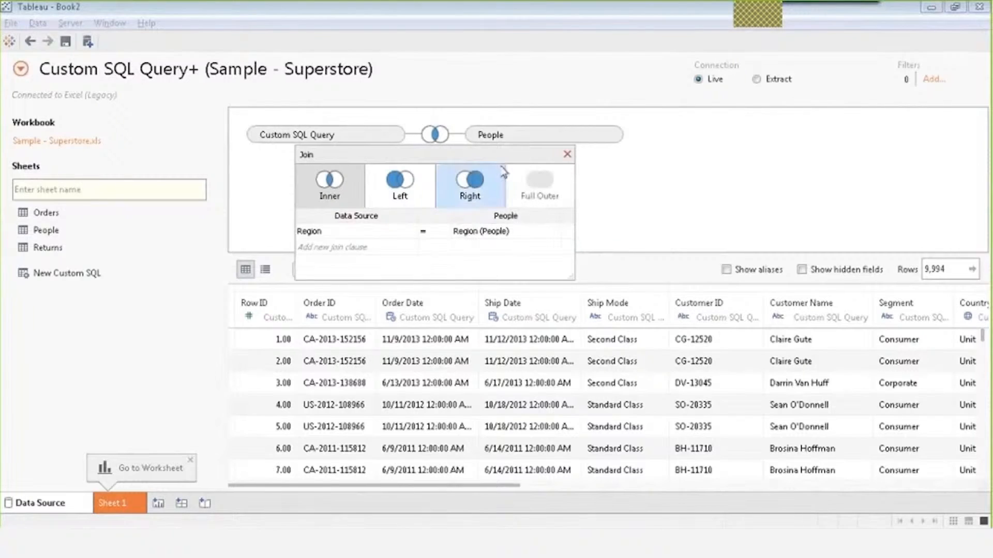
left_click(568, 154)
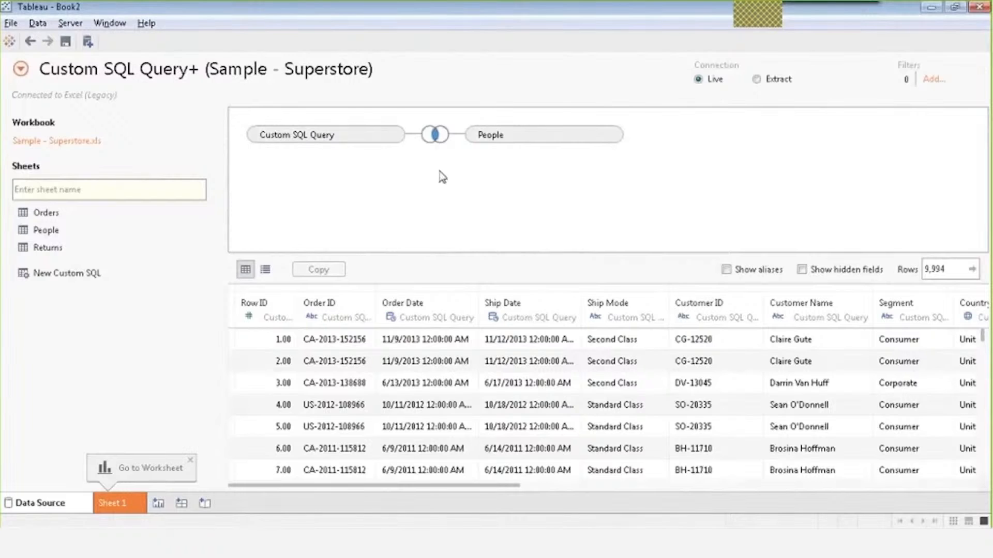
left_click(435, 135)
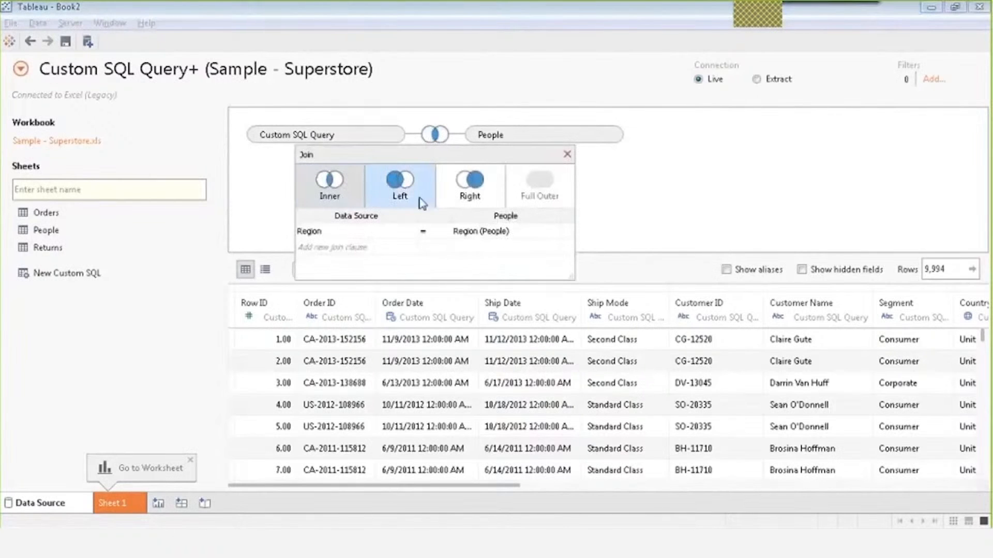
left_click(567, 156)
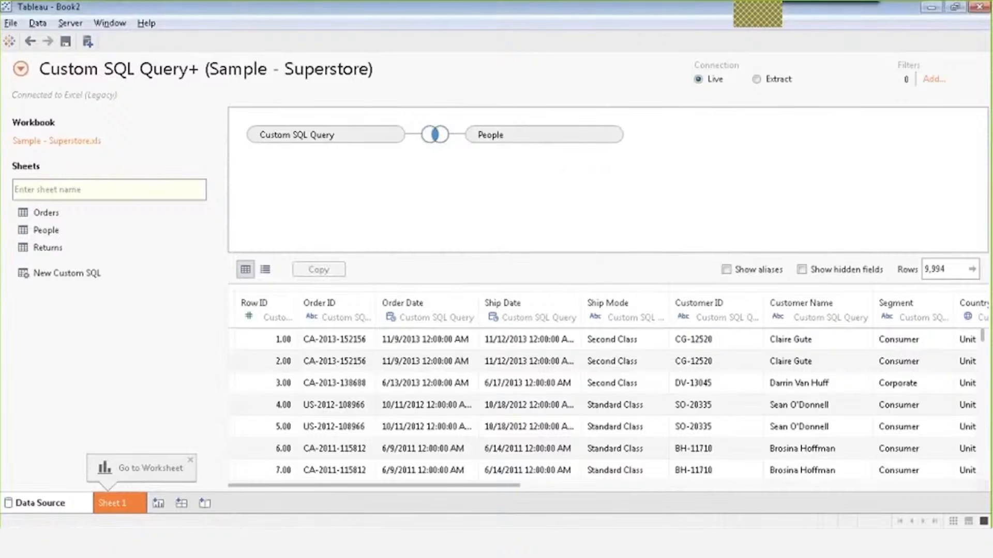
left_click(11, 24)
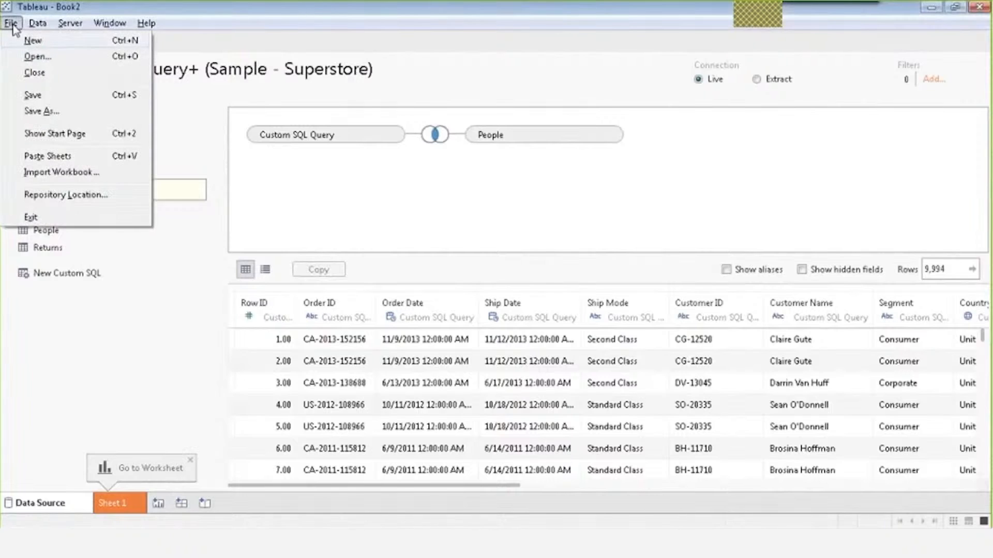
Start a blank workbook Book3, continuing past the trial notice.
key("Escape")
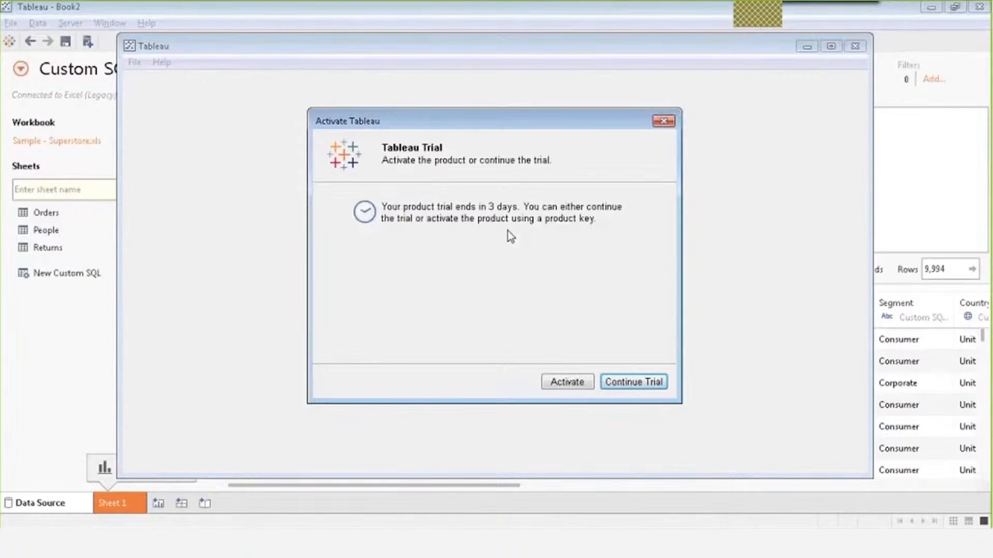
key("Return")
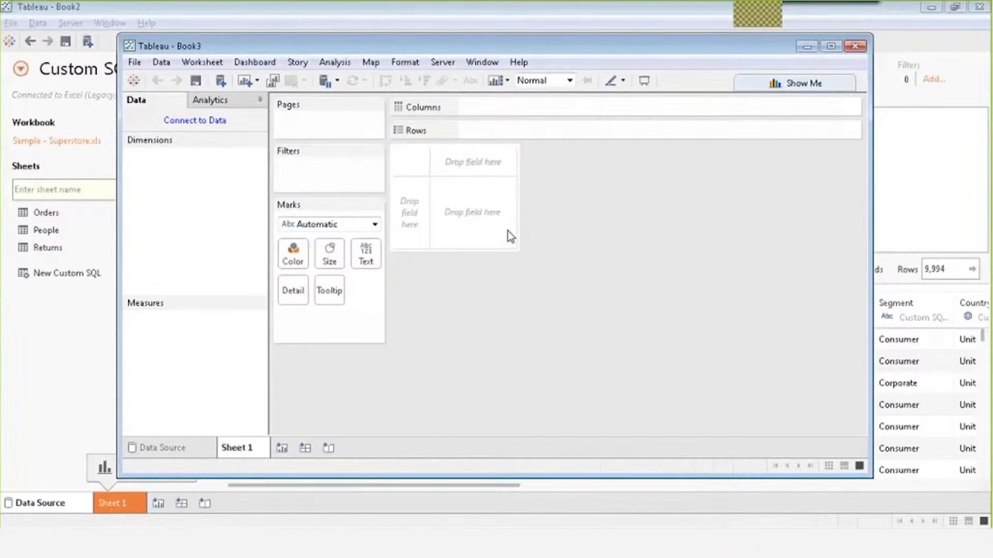
Connect to the Orders sheet of the Sample - Superstore Excel file and return to Sheet 1.
left_click(189, 127)
left_click(272, 175)
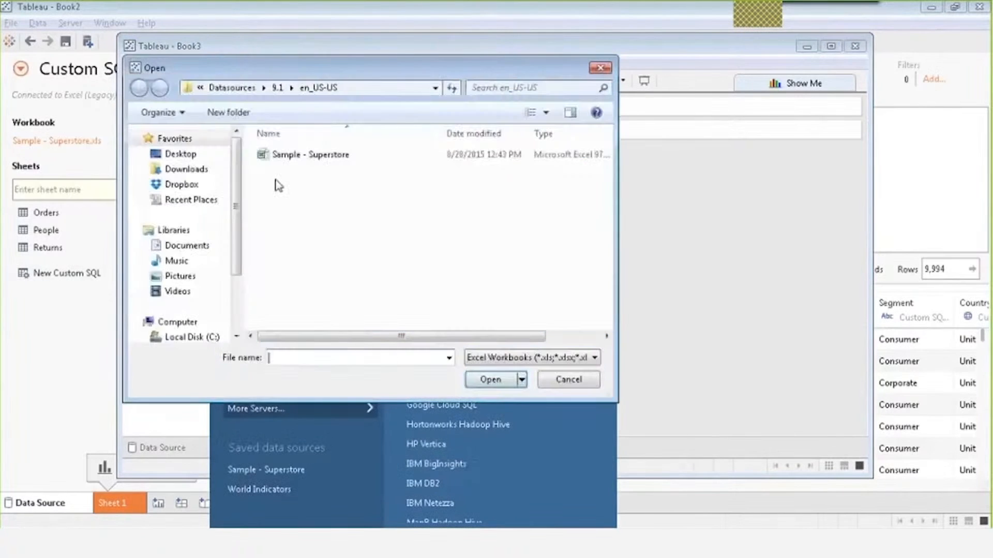
left_click(290, 155)
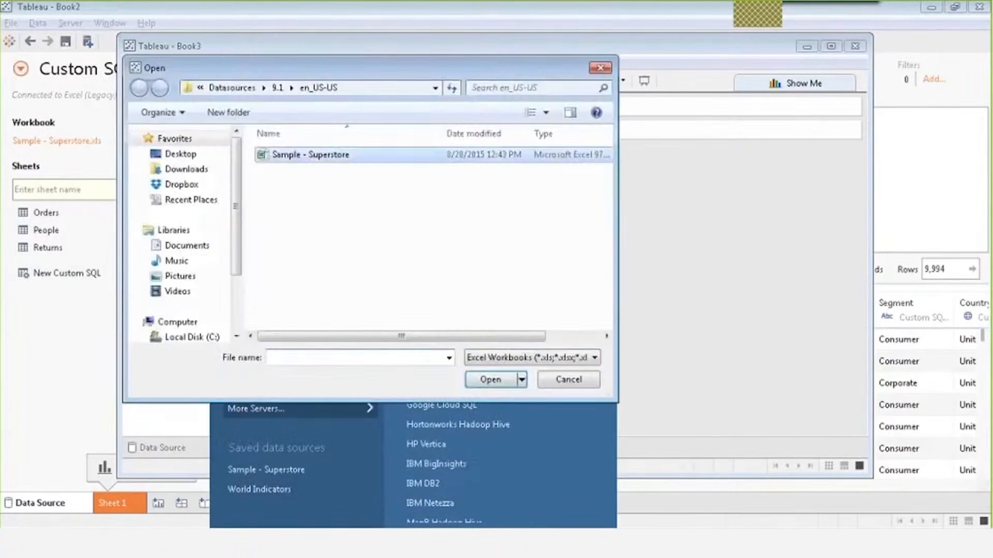
left_click(490, 381)
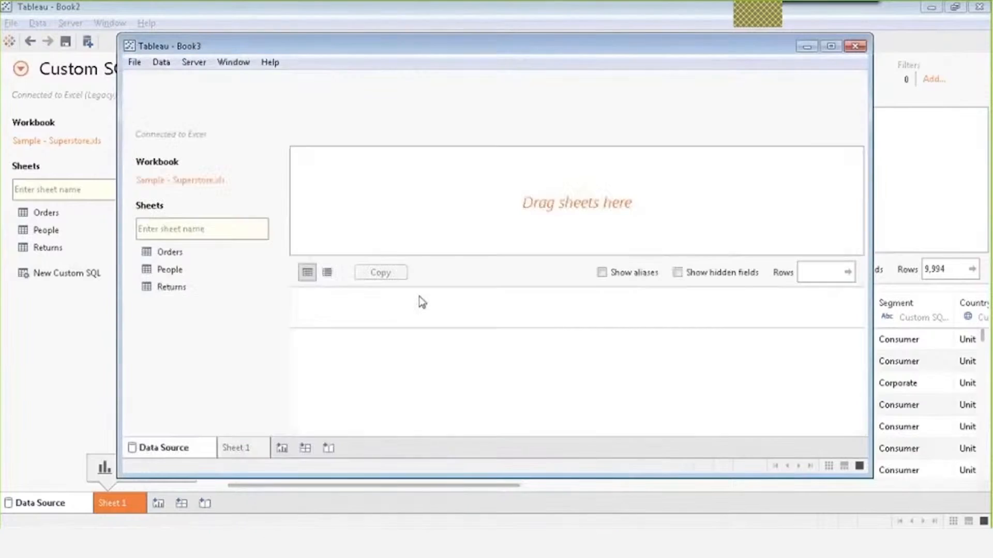
left_click_drag(186, 253, 392, 195)
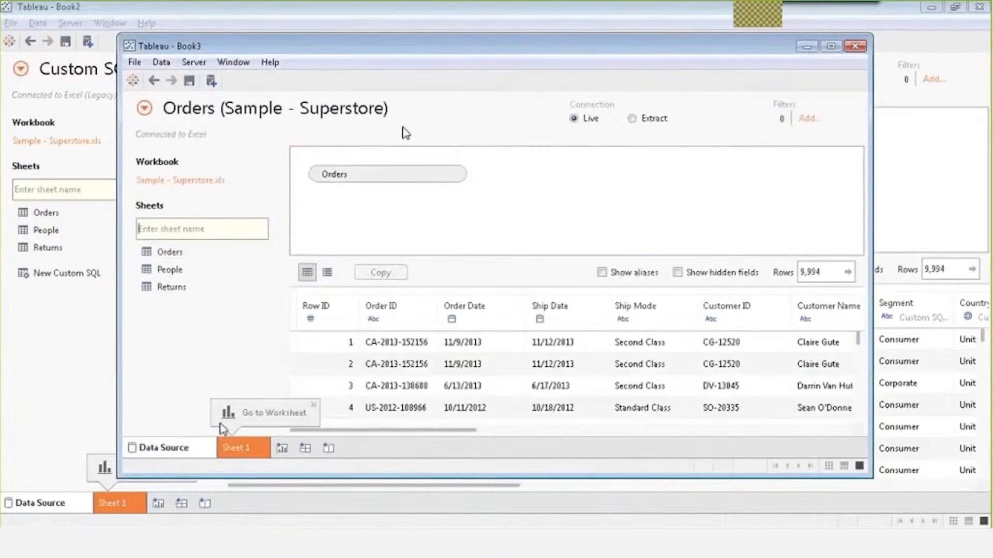
left_click(238, 453)
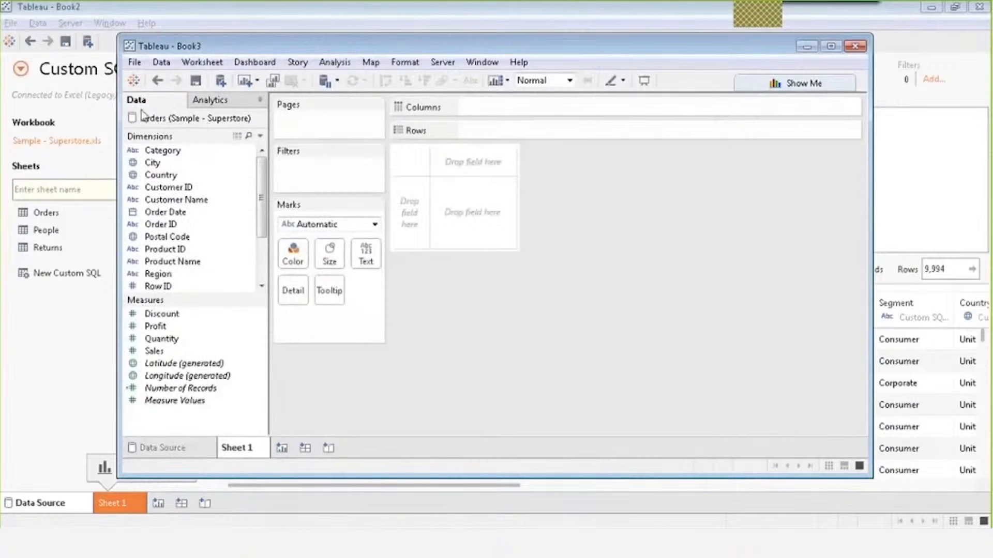
Add People from Sample - Superstore as a second data source and maximize Book3.
left_click(218, 84)
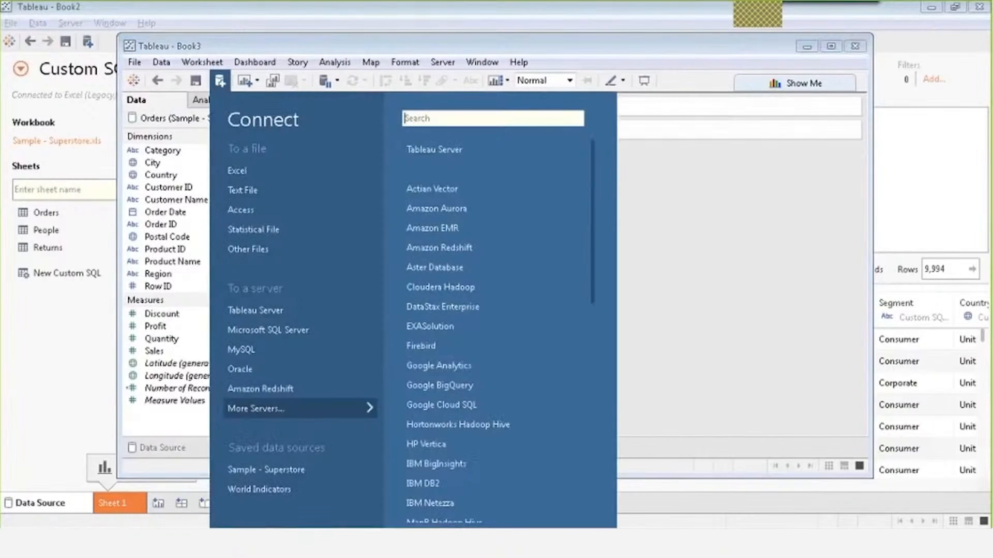
left_click(282, 169)
left_click(270, 156)
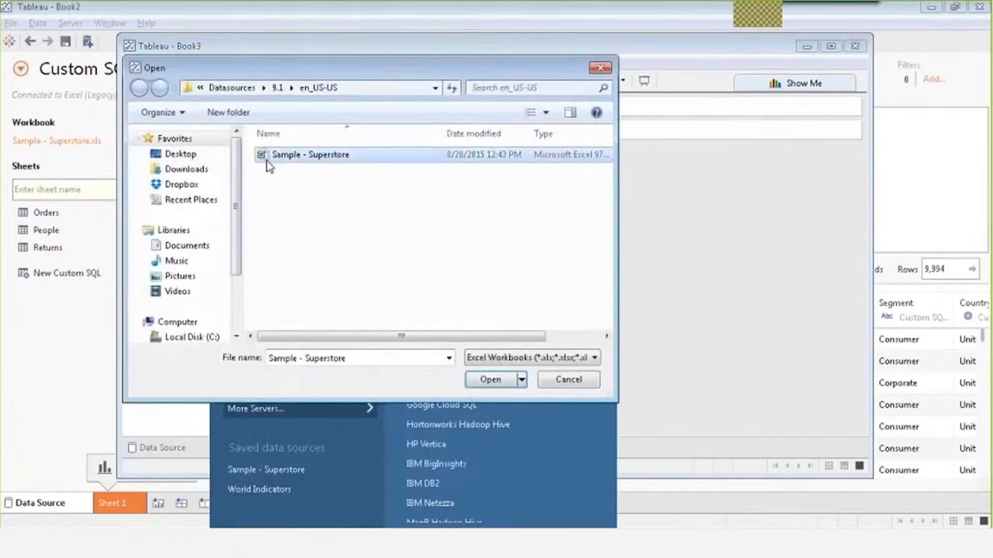
left_click(489, 380)
left_click_drag(182, 271, 452, 193)
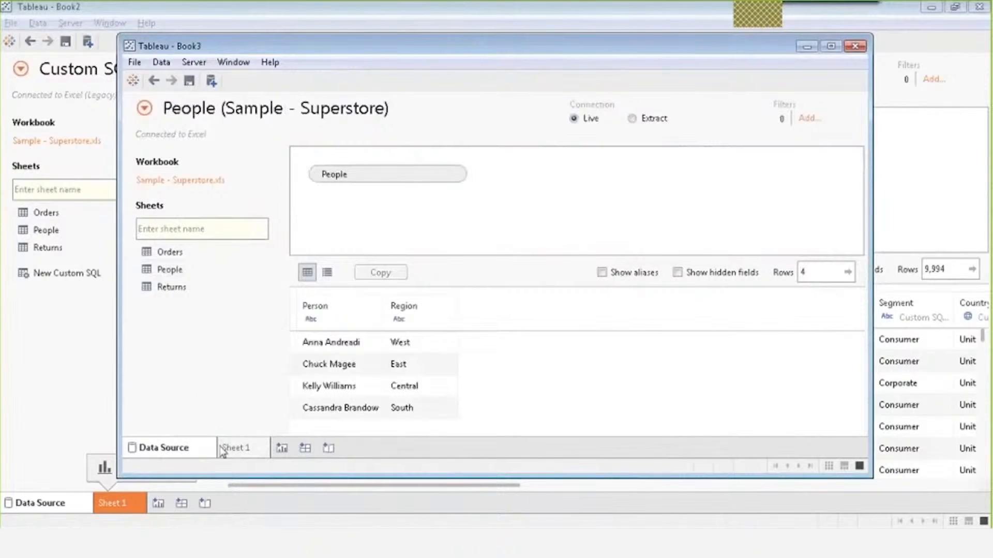
left_click(238, 450)
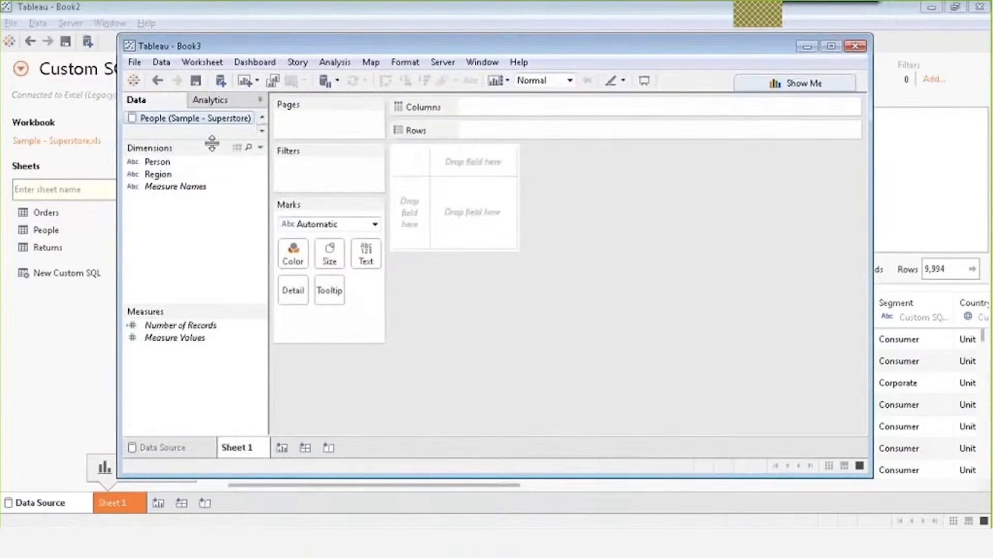
left_click_drag(212, 144, 211, 176)
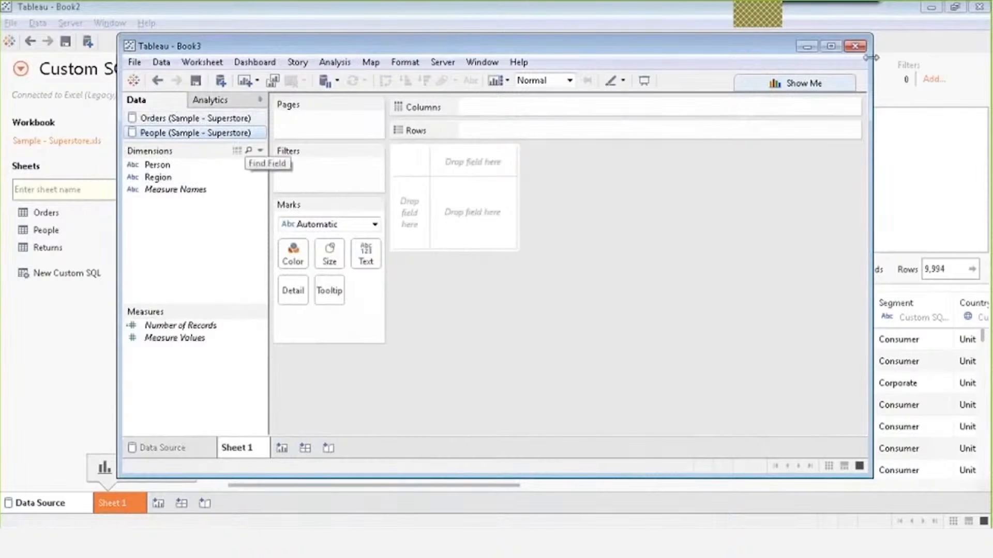
left_click(831, 46)
From Orders, plot SUM(Sales) against YEAR(Order Date) as a 2011–2014 line chart.
left_click(57, 83)
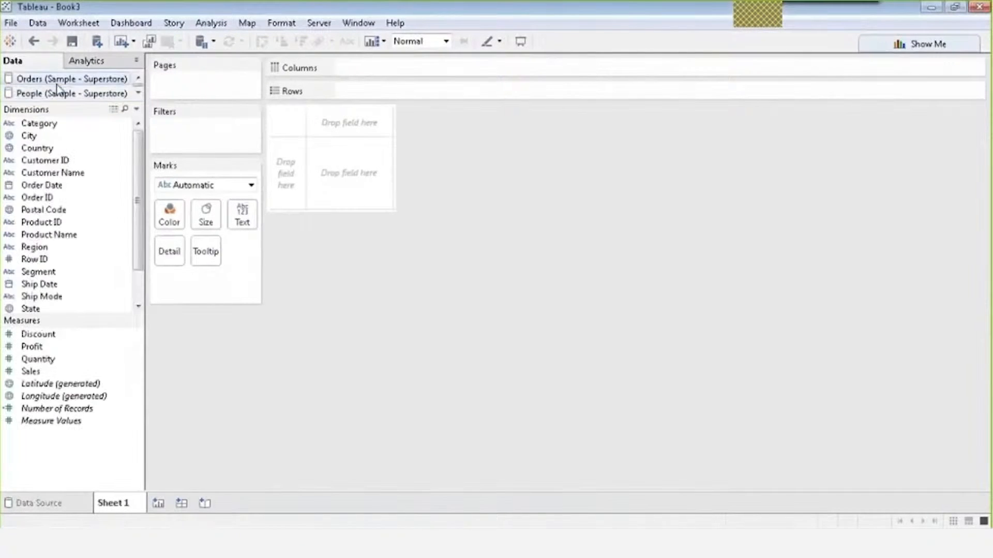
scroll(140, 195, "down", 1)
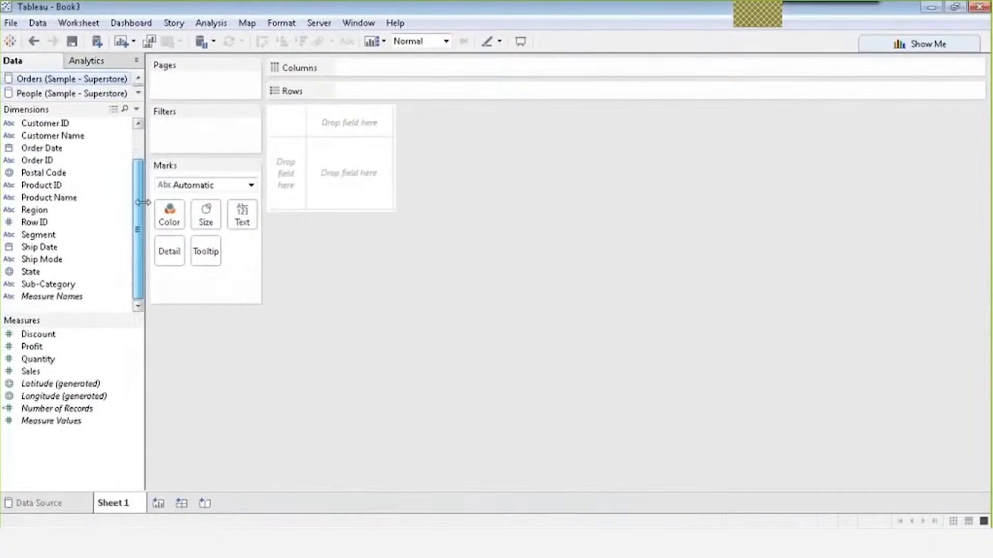
left_click(28, 94)
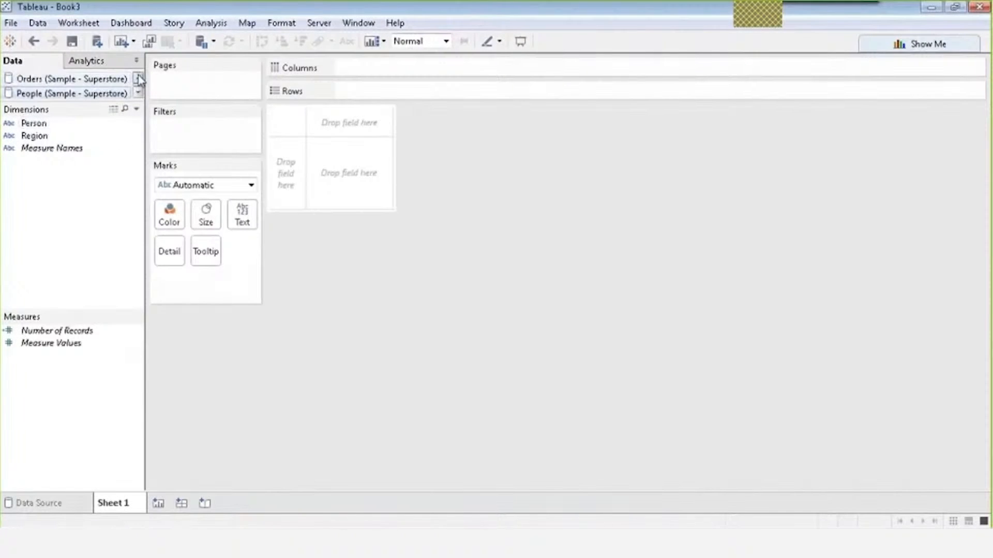
left_click(139, 79)
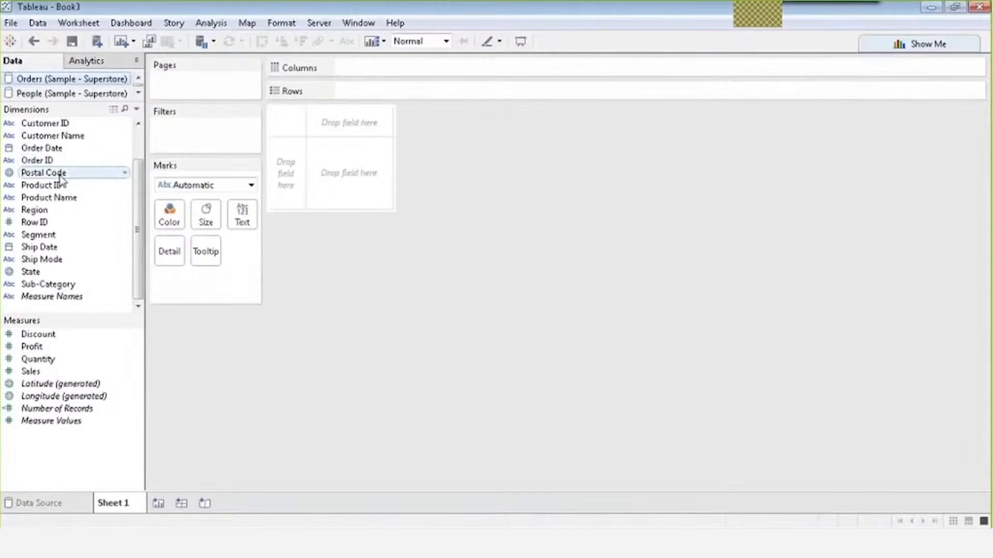
left_click_drag(57, 152, 382, 80)
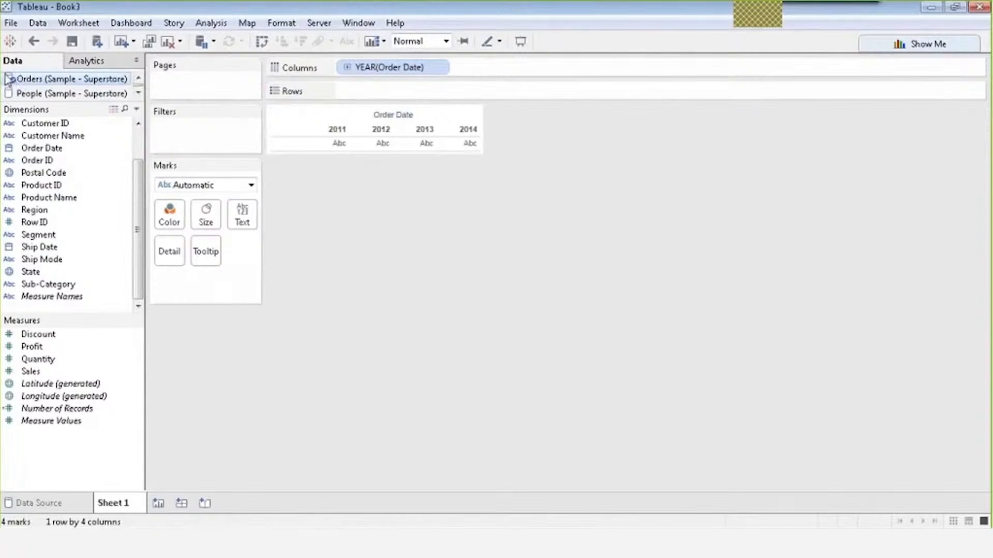
left_click_drag(24, 377, 347, 92)
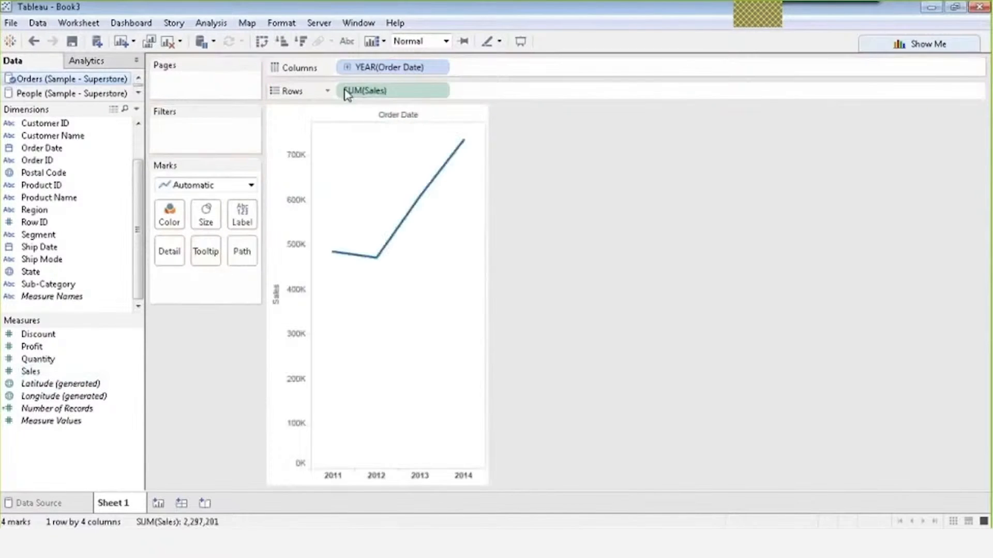
left_click(78, 93)
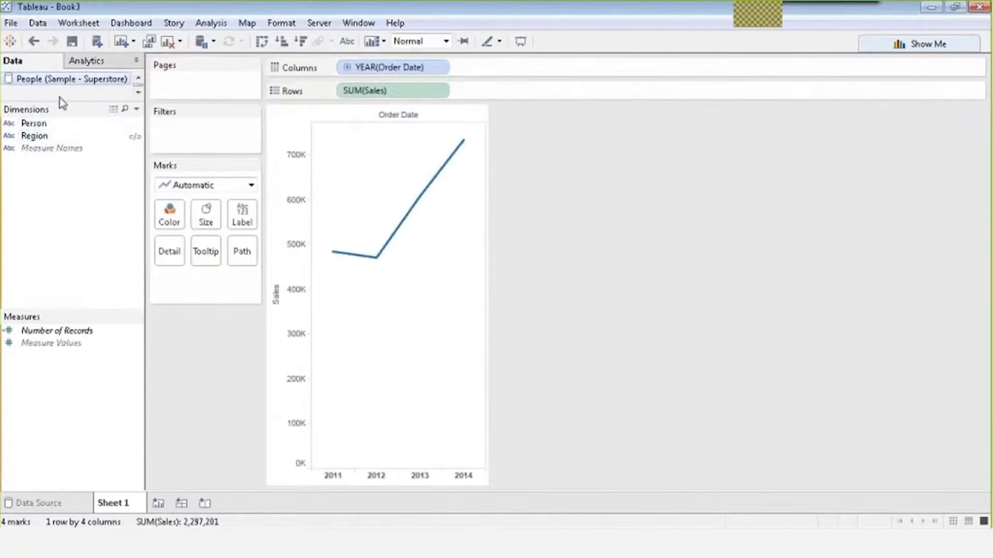
Colour the sales line by People's Region into Central, East, South and West lines.
left_click_drag(40, 140, 167, 222)
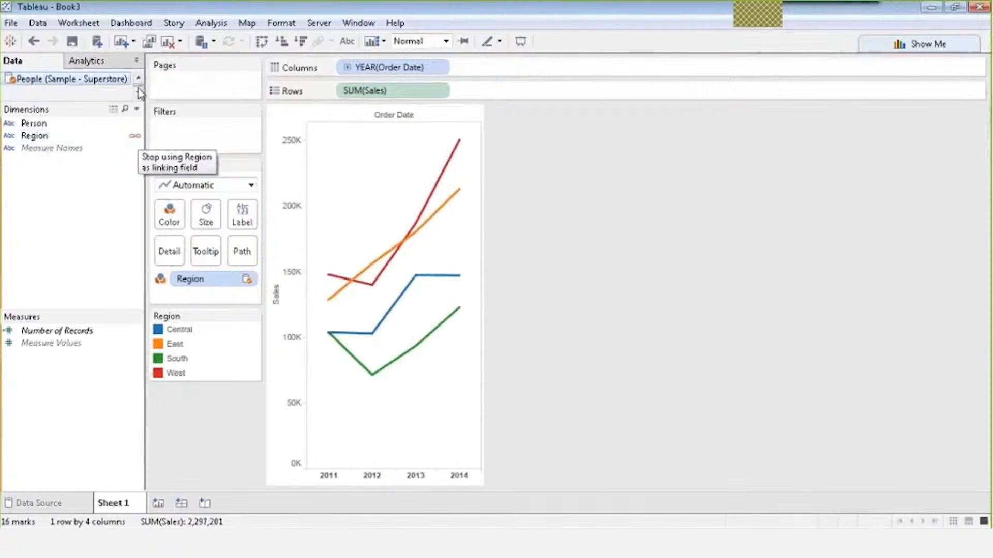
left_click_drag(104, 103, 100, 139)
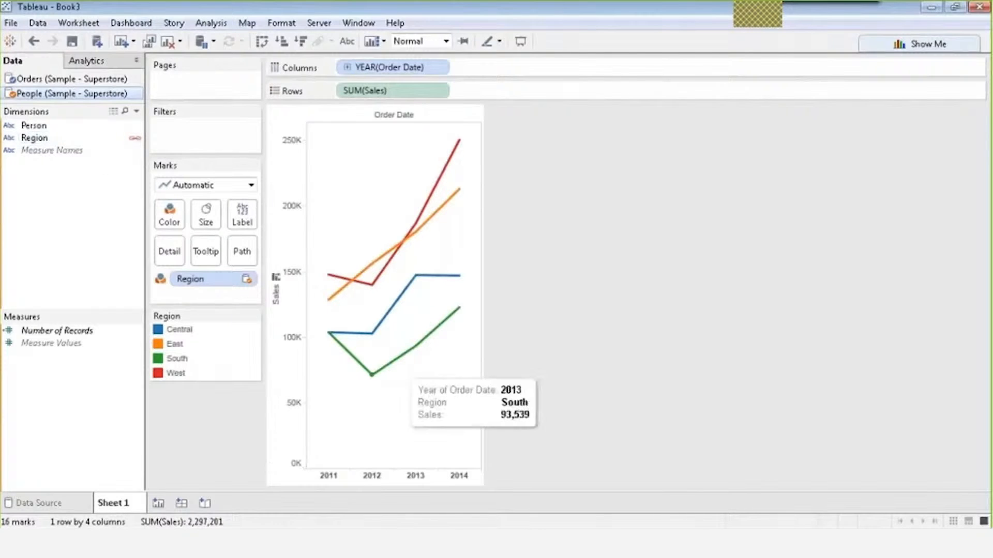
mouse_move(317, 305)
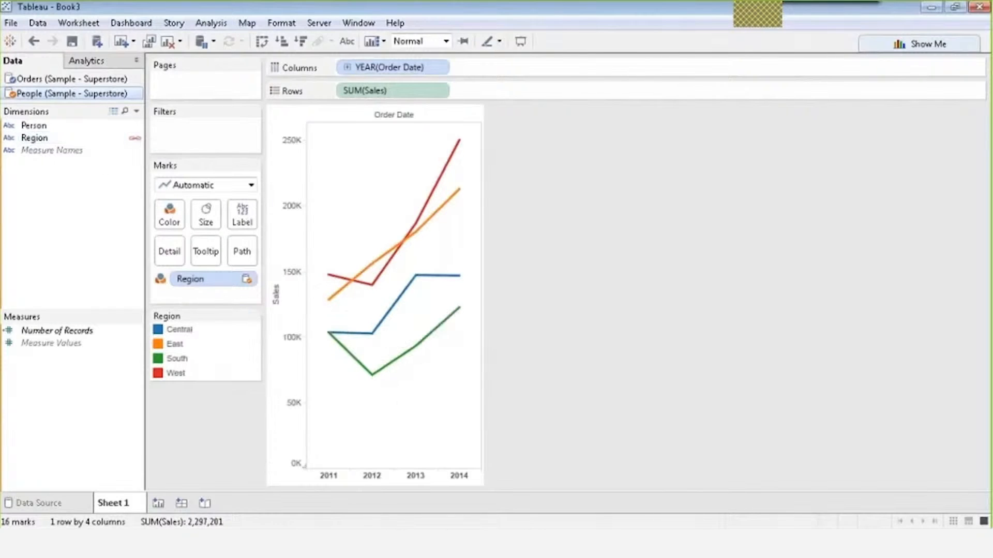
left_click(63, 80)
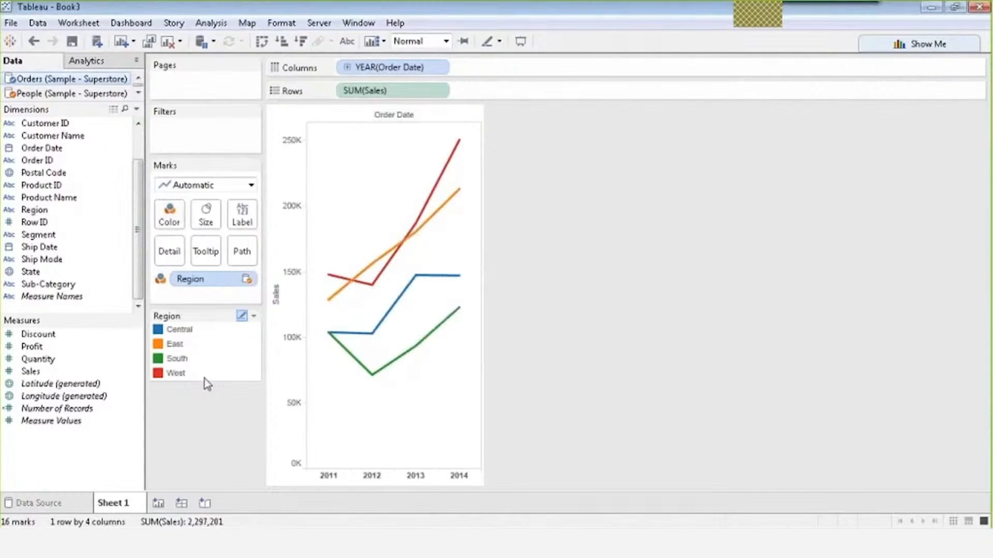
On the Data Source page, join People to Orders on Region and check the join clause.
mouse_move(337, 288)
left_click(44, 505)
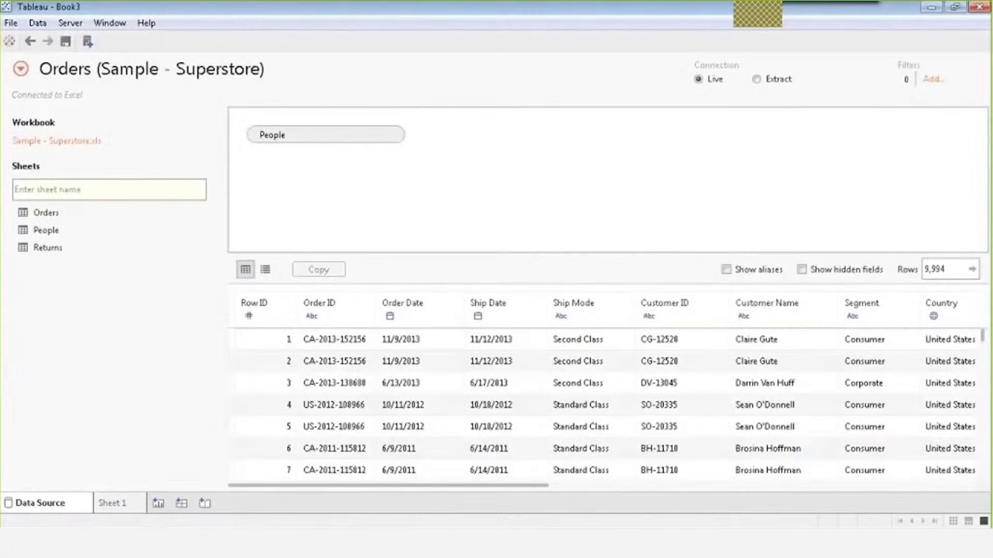
left_click_drag(45, 230, 511, 149)
left_click(435, 137)
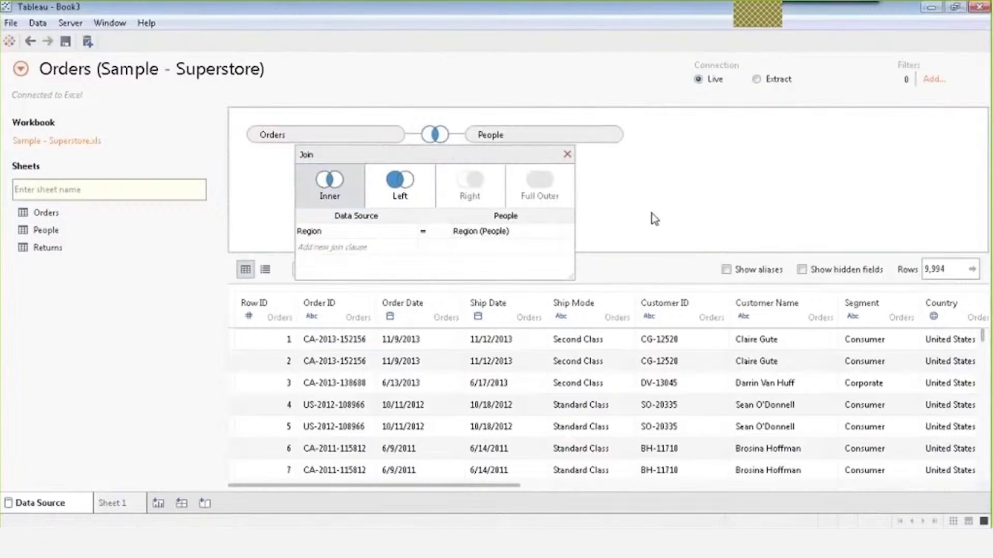
left_click(567, 154)
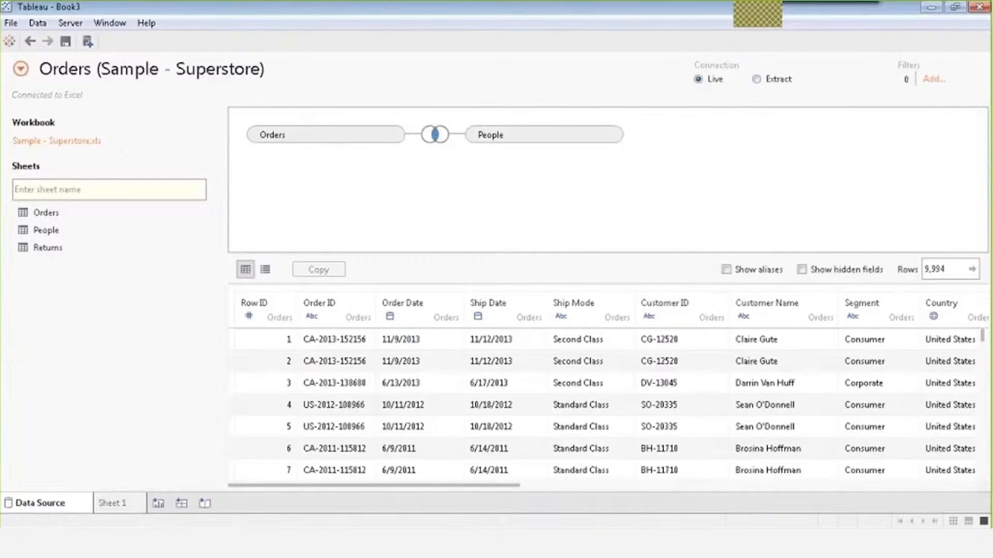
Switch the Orders–People connection from Live to Extract, keeping all data.
left_click(757, 80)
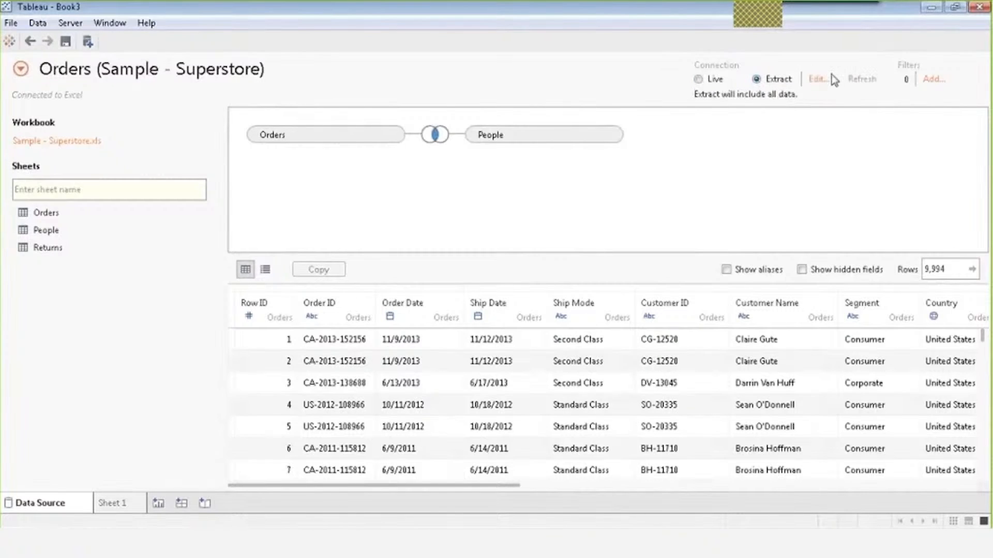
left_click(818, 79)
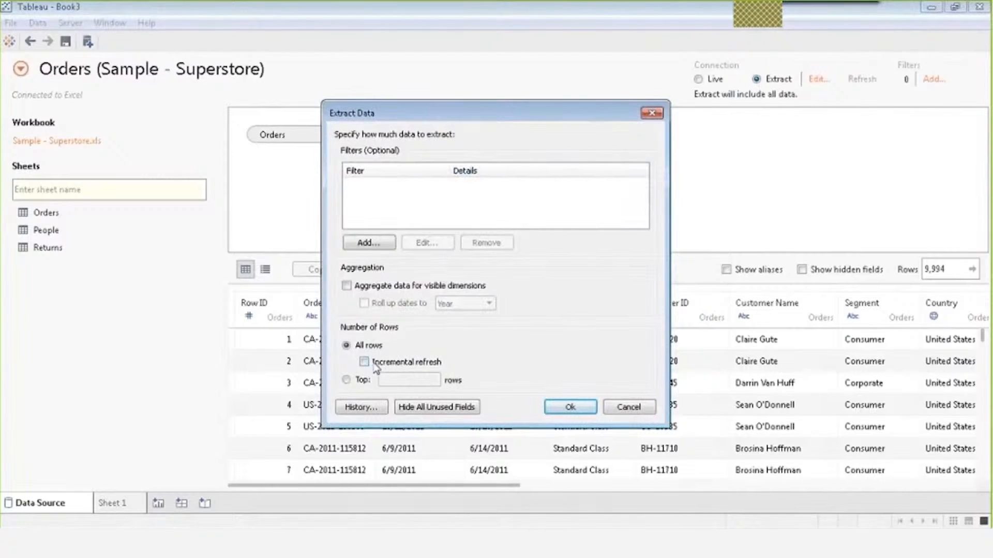
left_click(651, 114)
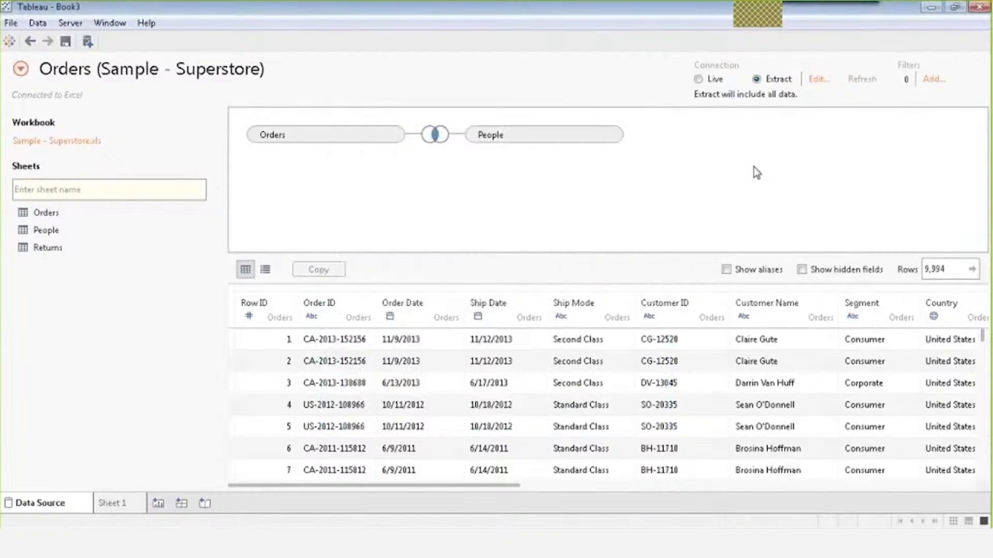
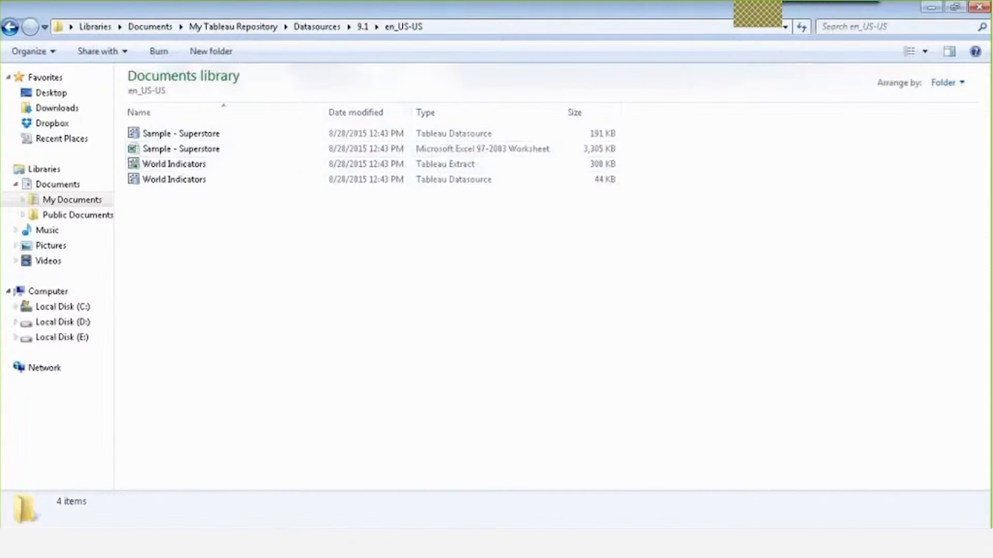
On Book2's Sheet 1, plot SUM(Quantity) as bars for each Category.
left_click(470, 481)
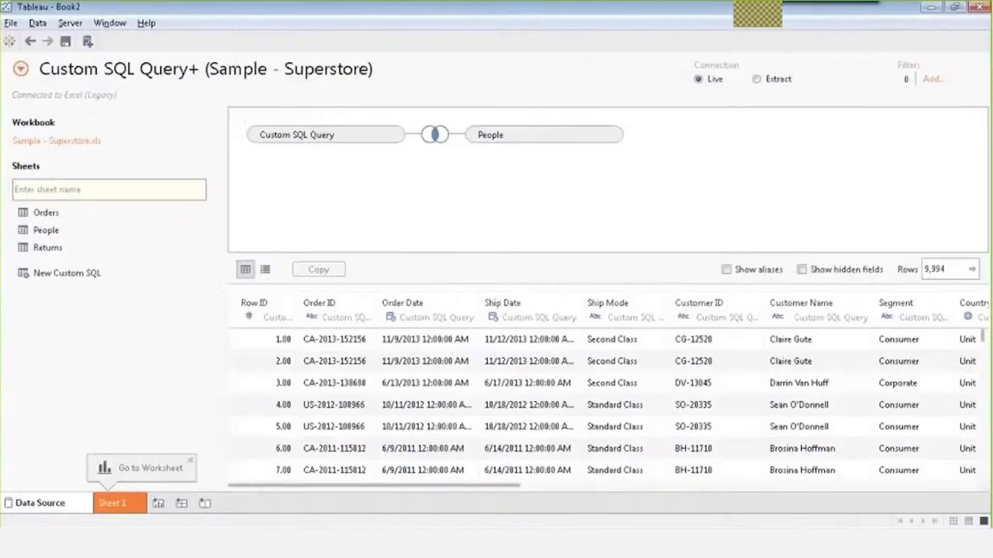
left_click(126, 504)
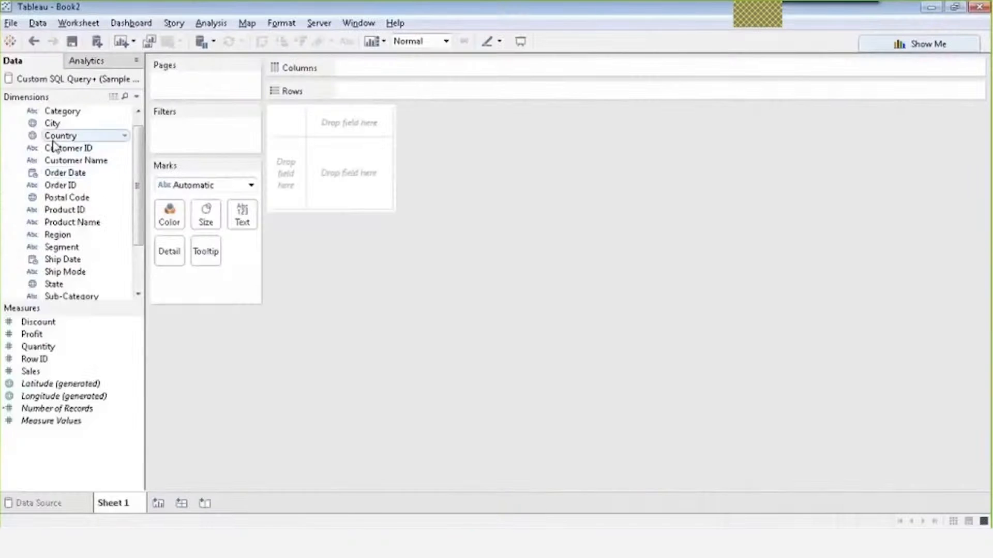
mouse_move(59, 146)
left_mouse_down()
mouse_move(343, 94)
mouse_move(77, 160)
mouse_move(47, 147)
left_mouse_up()
left_click_drag(62, 111, 422, 67)
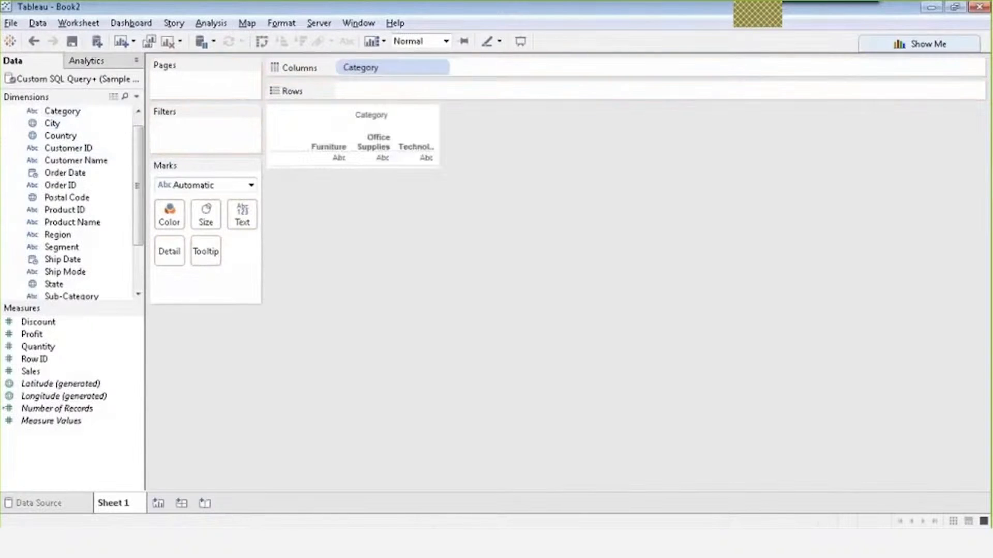
mouse_move(50, 351)
left_mouse_down()
mouse_move(103, 287)
mouse_move(389, 91)
left_mouse_up()
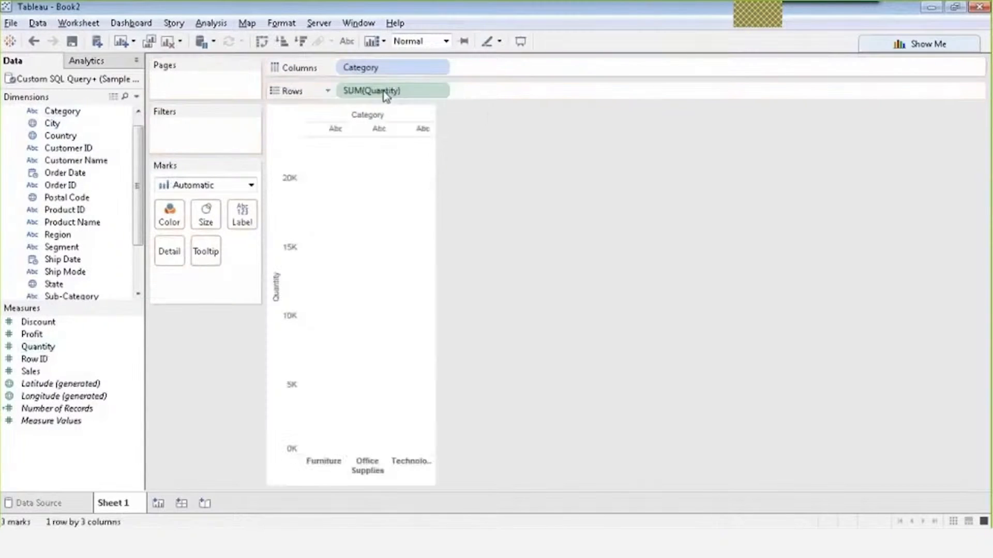
left_click(33, 24)
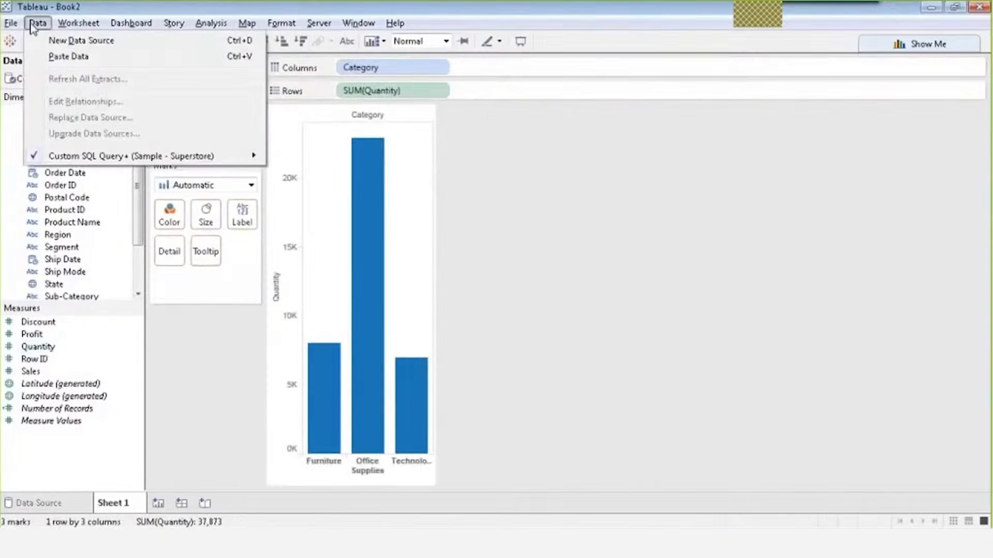
Enlarge the Dimensions pane to reveal the People$ fields.
mouse_move(130, 159)
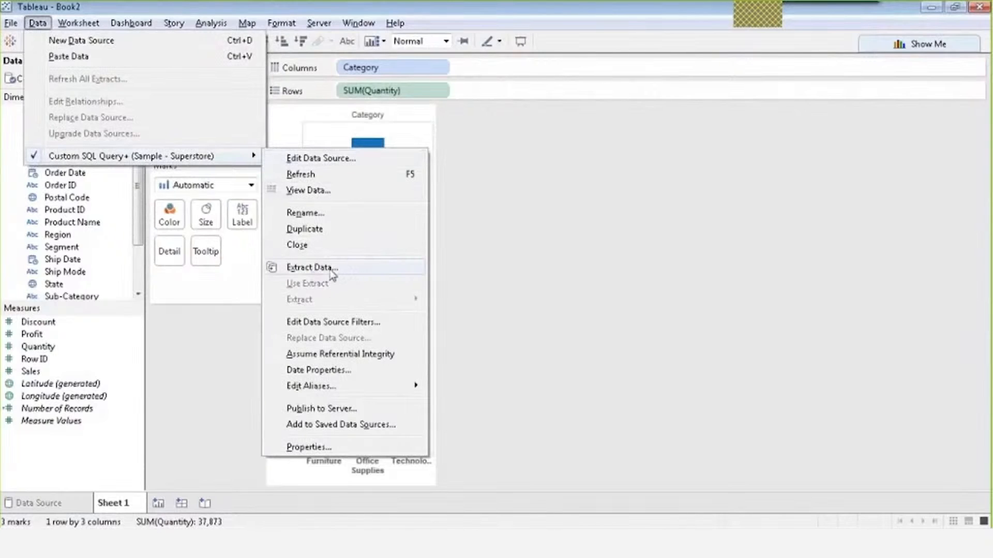
left_click(505, 284)
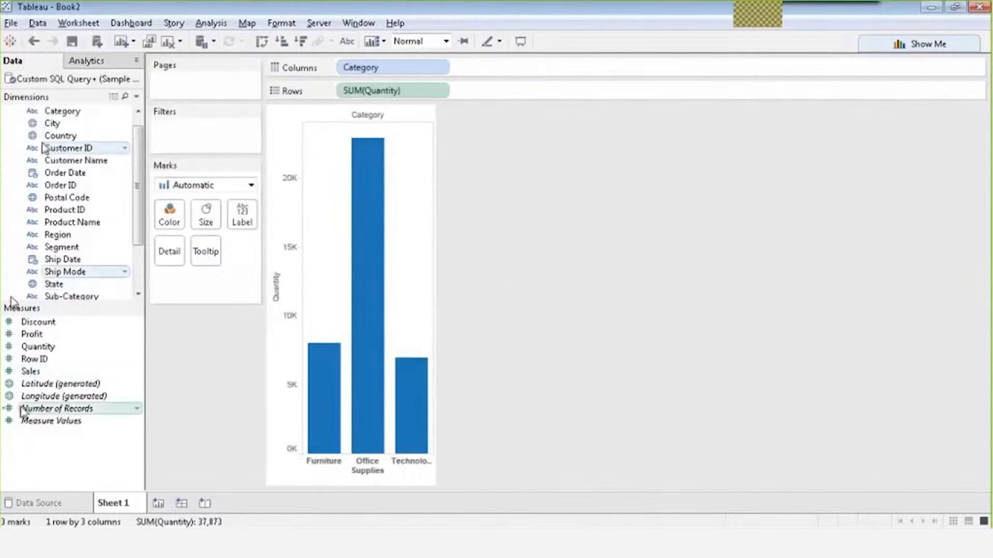
scroll(137, 181, "down", 2)
scroll(137, 181, "up", 3)
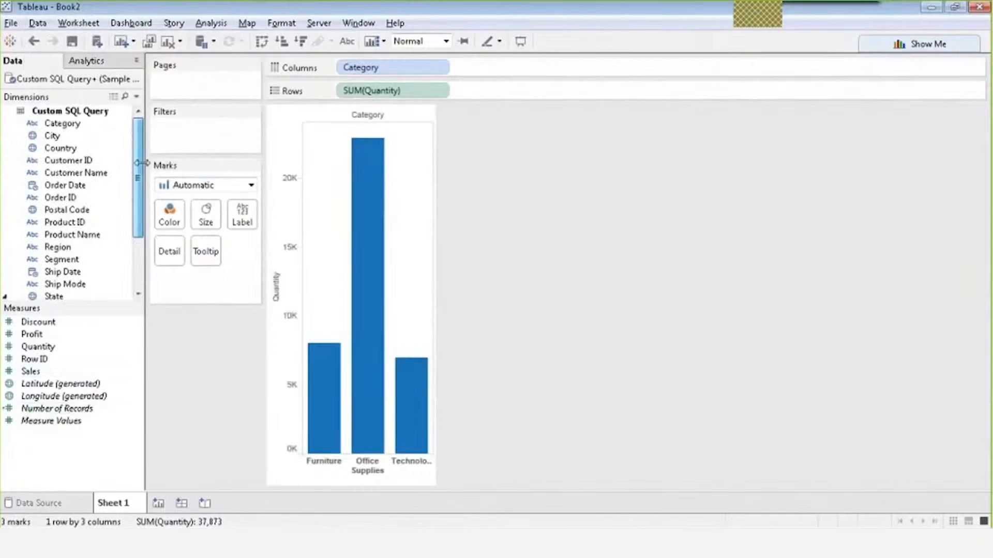
left_click_drag(55, 305, 60, 343)
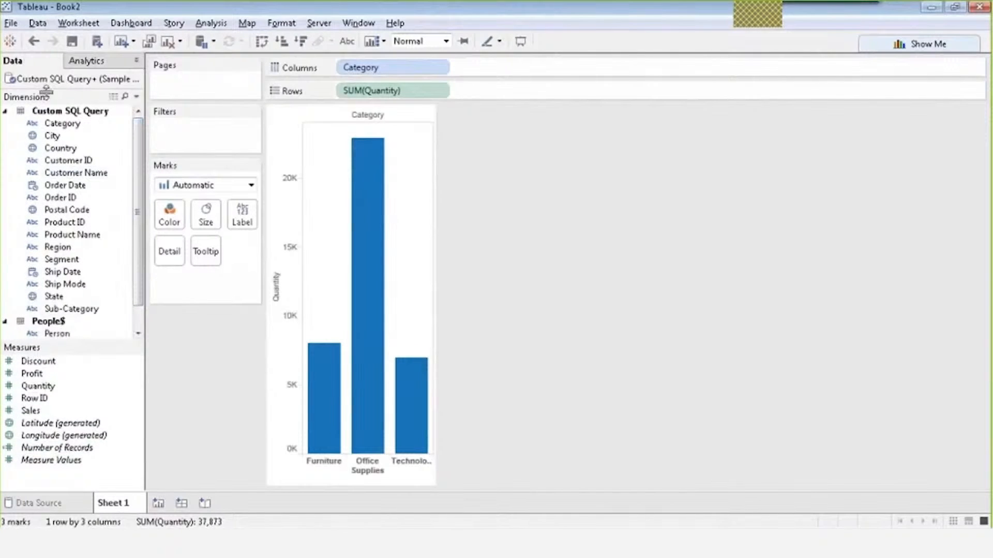
Open Extract Data for the Custom SQL Query+ (Sample - Superstore) source.
left_click(37, 23)
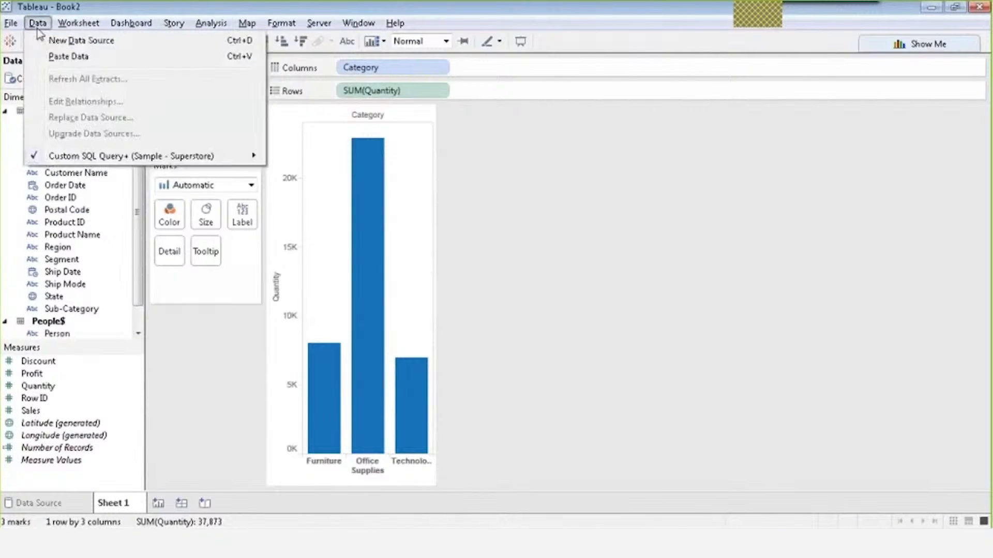
mouse_move(169, 160)
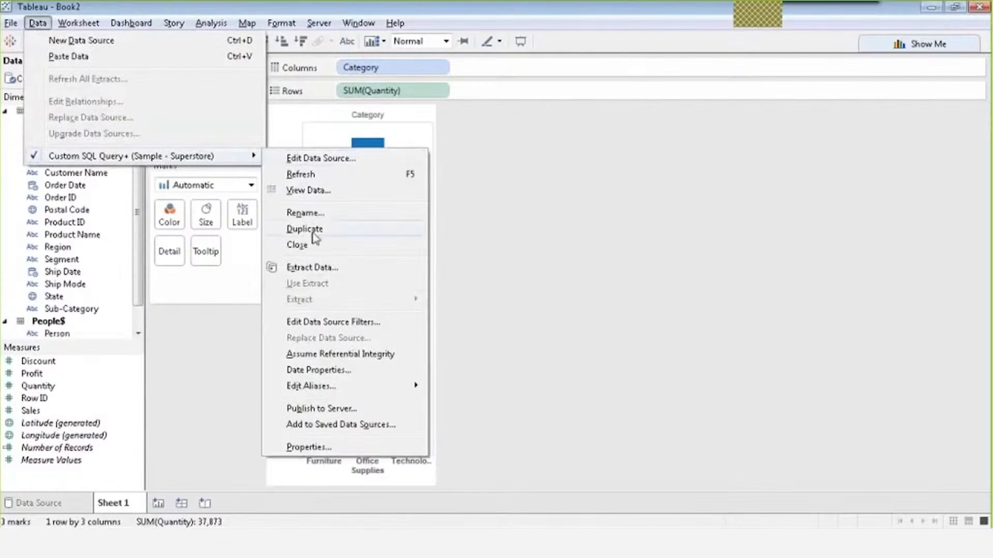
left_click(317, 268)
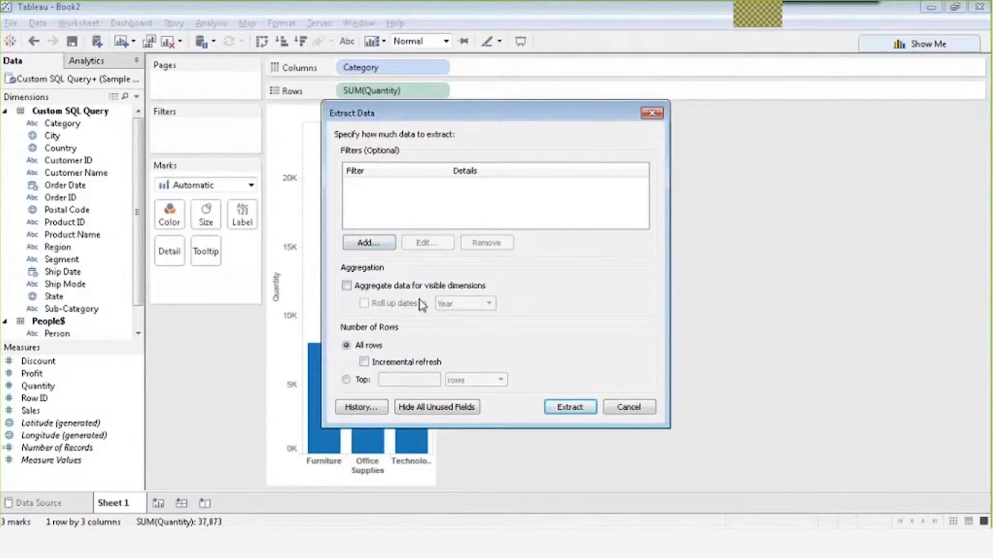
Try Aggregate data and Roll up dates, then extract all rows without aggregation.
left_click(346, 286)
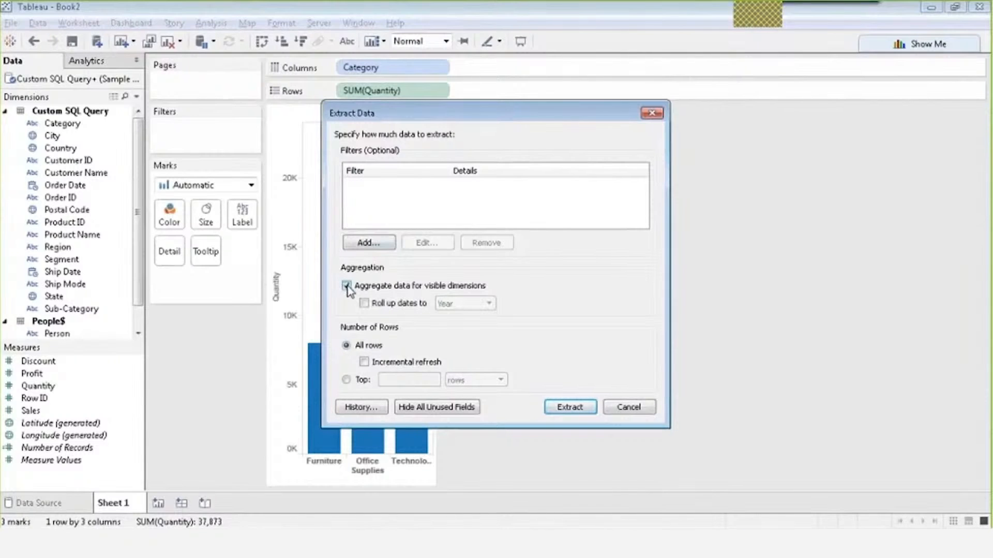
left_click(382, 307)
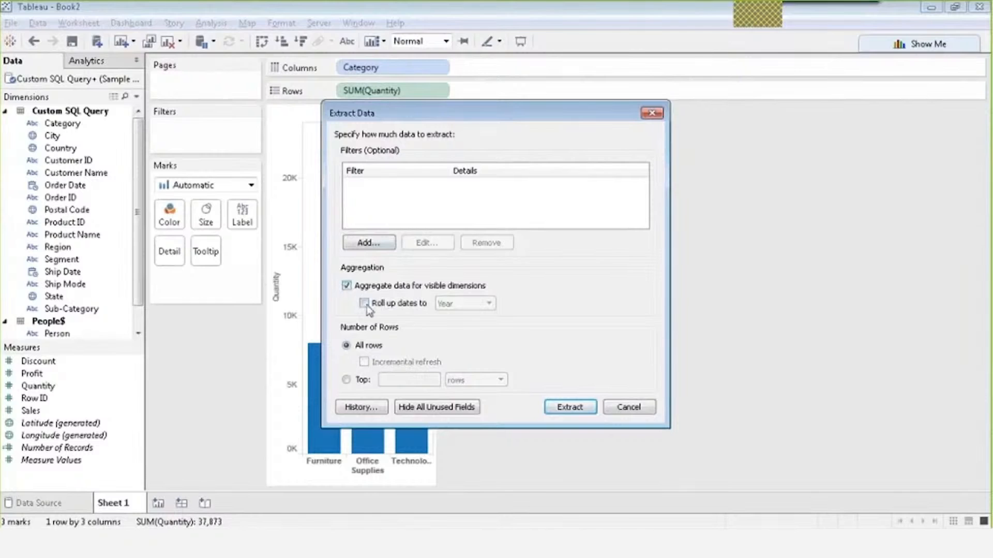
left_click(466, 306)
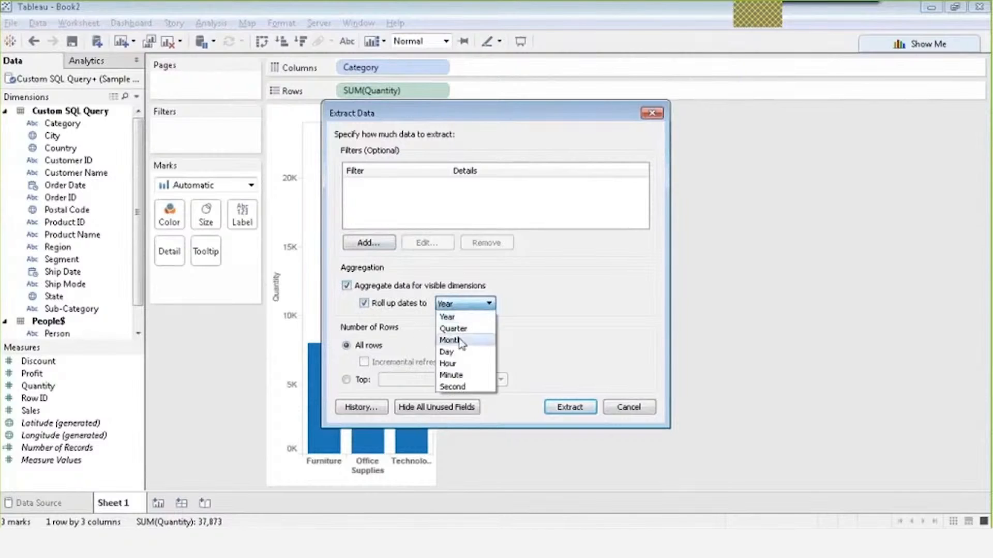
left_click(345, 286)
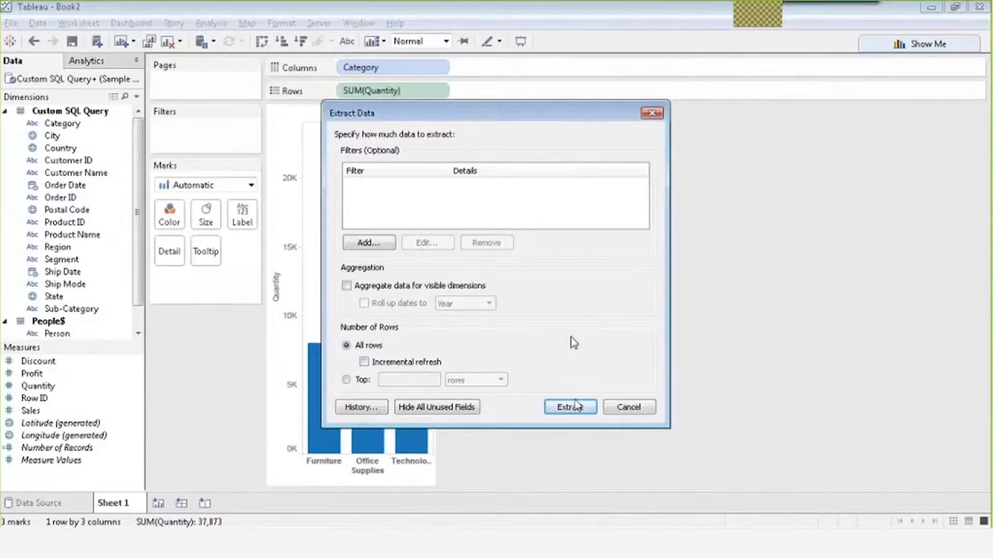
left_click(570, 407)
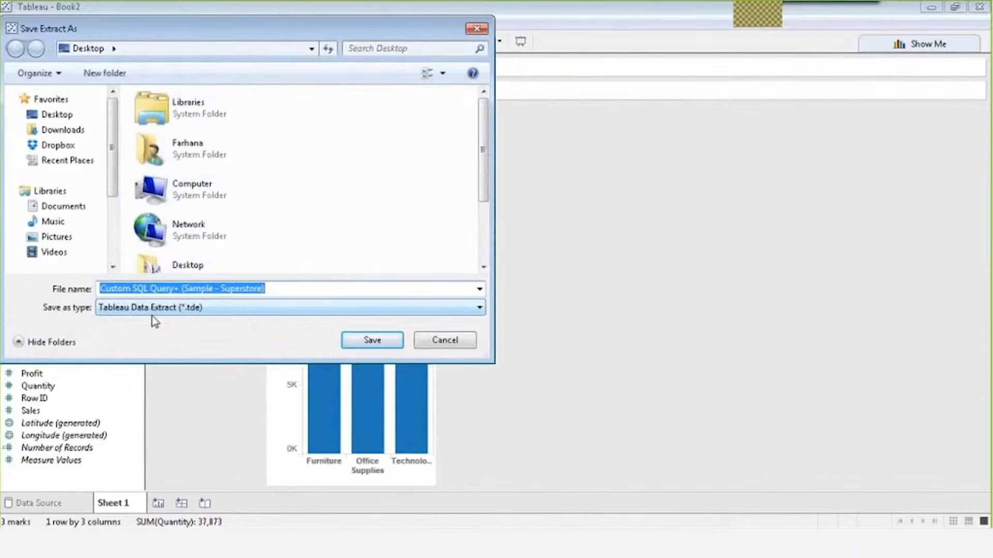
Cancel Save Extract As and the Extract Data dialog without saving the .tde.
left_click_drag(220, 34, 311, 66)
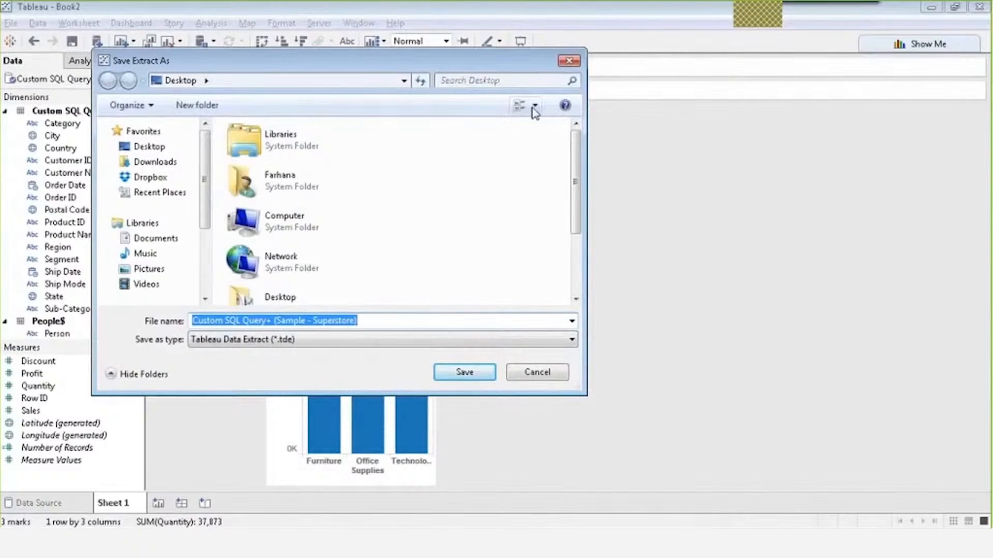
left_click(563, 65)
left_click(647, 116)
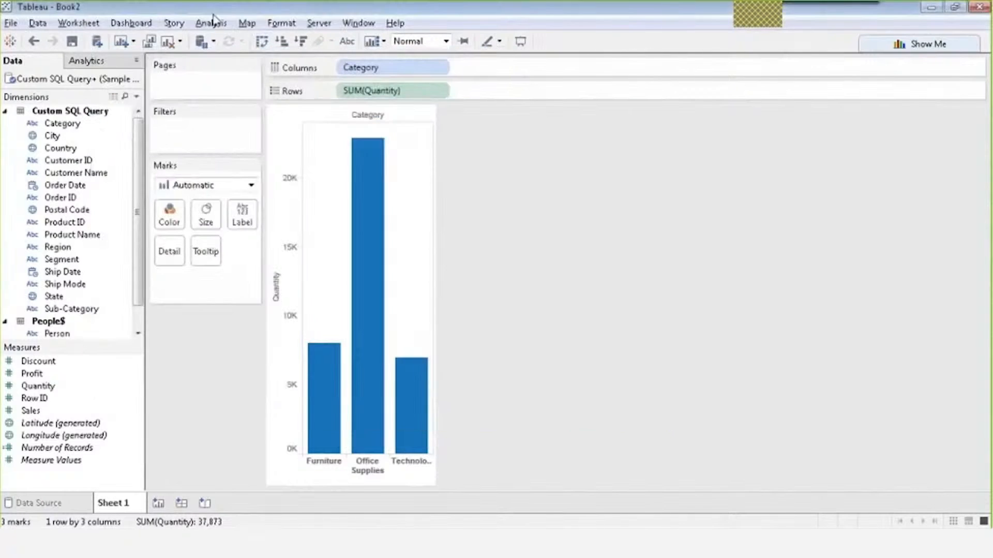
Advance the presentation to the 'Creating Data Extracts in Tableau' slide.
left_click(38, 24)
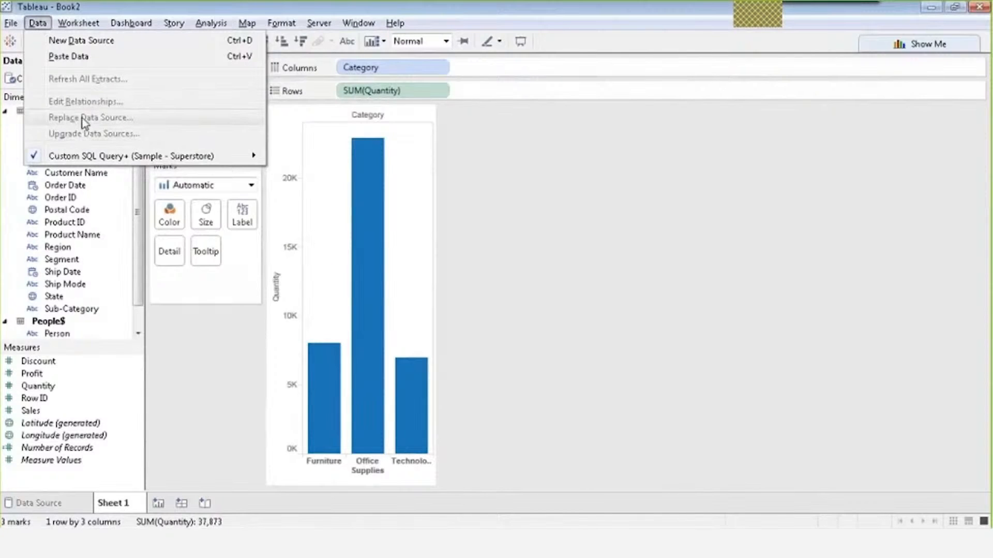
mouse_move(144, 161)
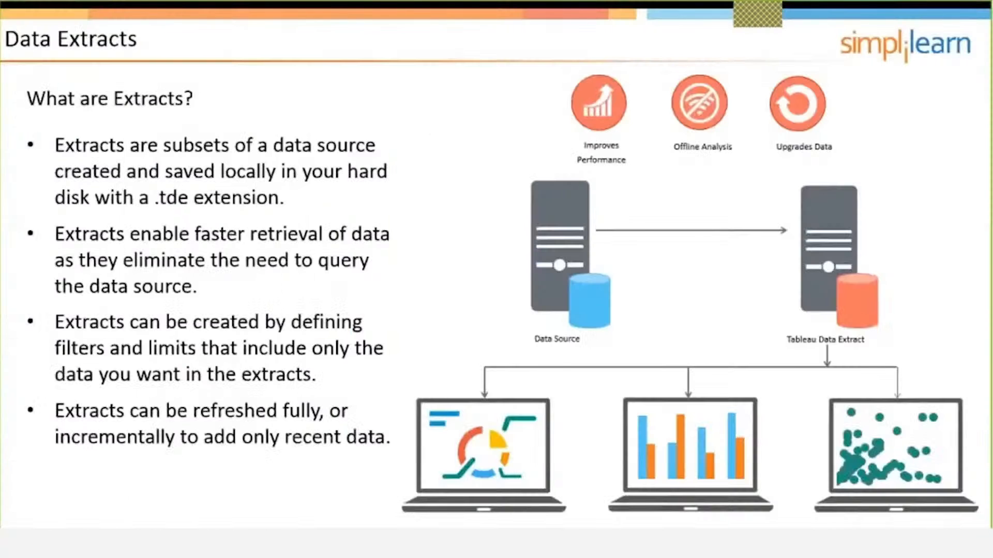
key("Right")
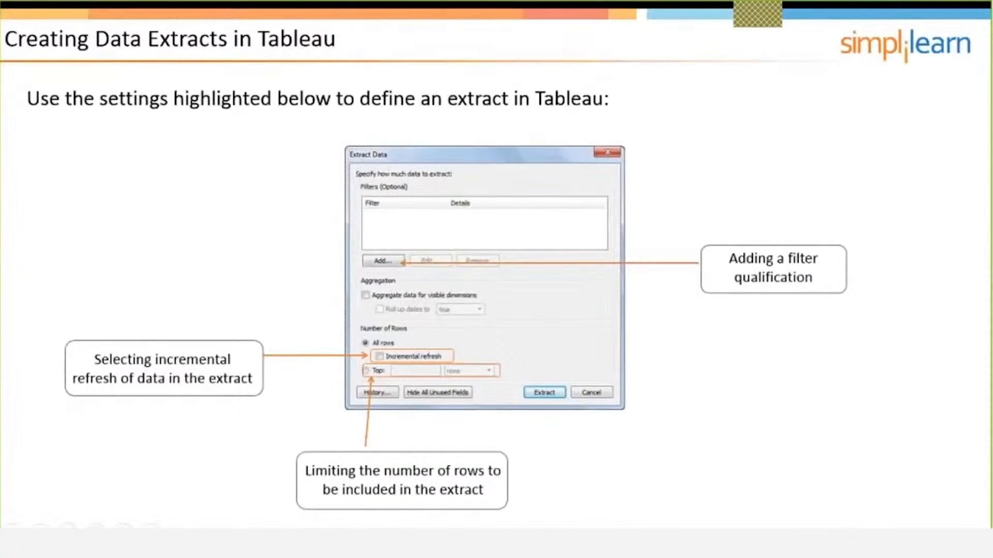
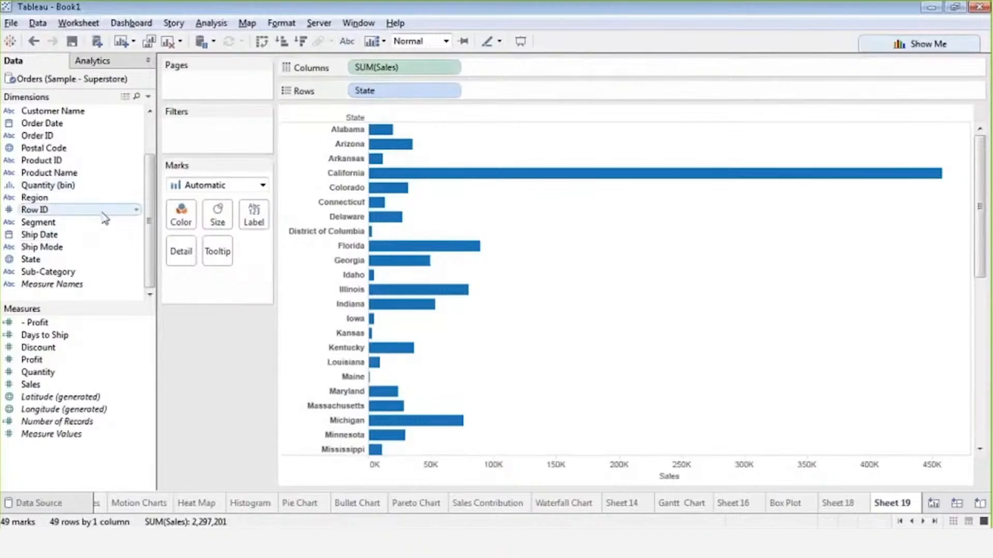
Select the Product Name dimension in the Data pane.
left_click(70, 176)
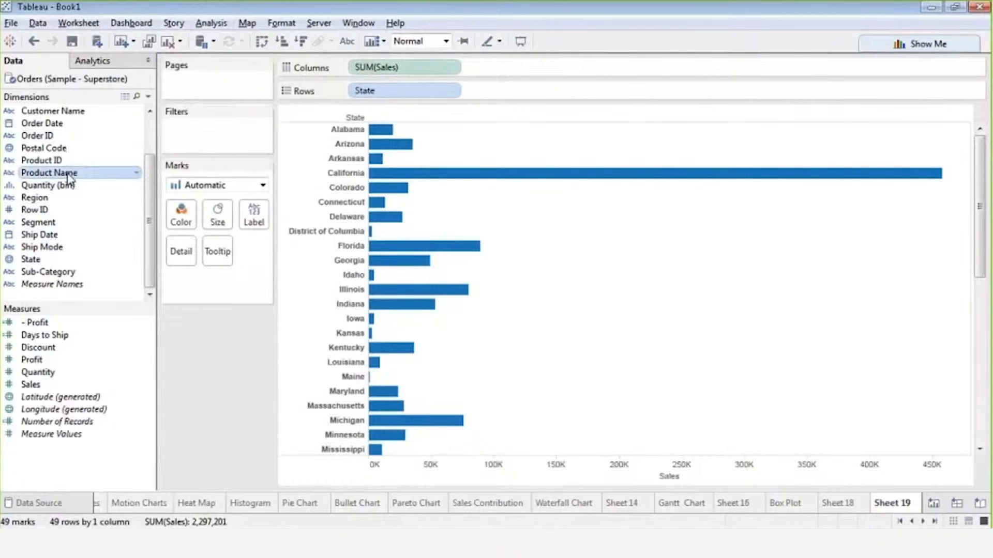
Add CNTD(Product Name) to Columns beside SUM(Sales) for distinct product counts per State.
left_click_drag(69, 176, 523, 74)
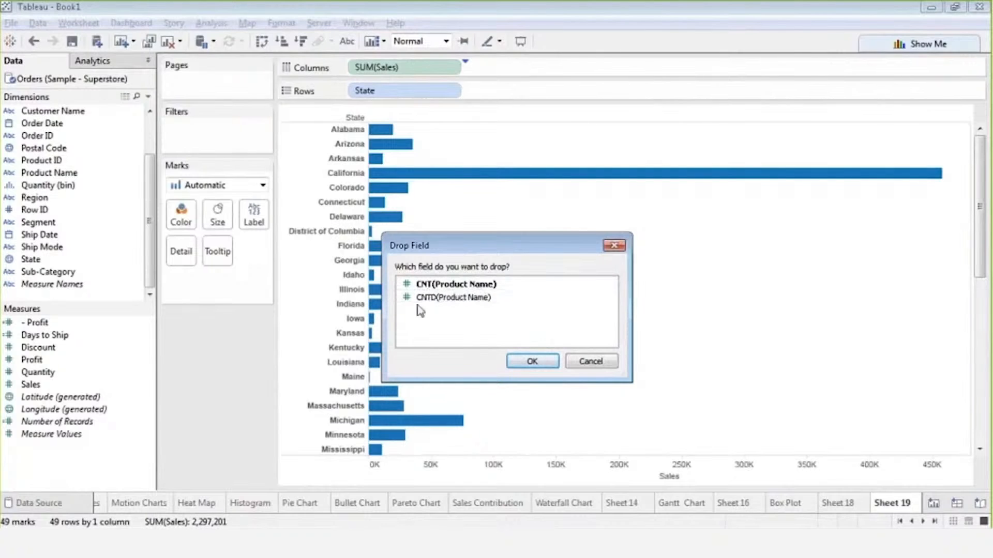
left_click(451, 300)
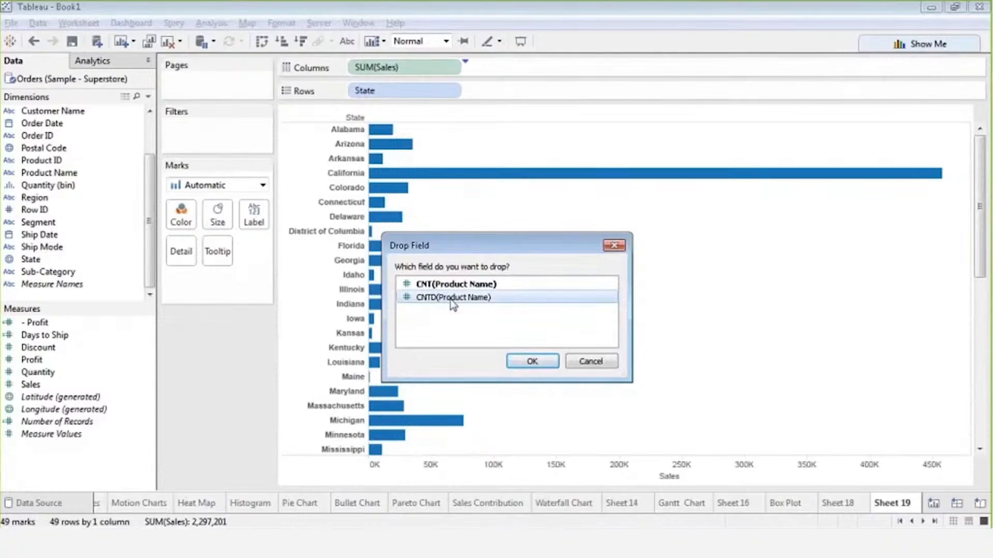
left_click(531, 360)
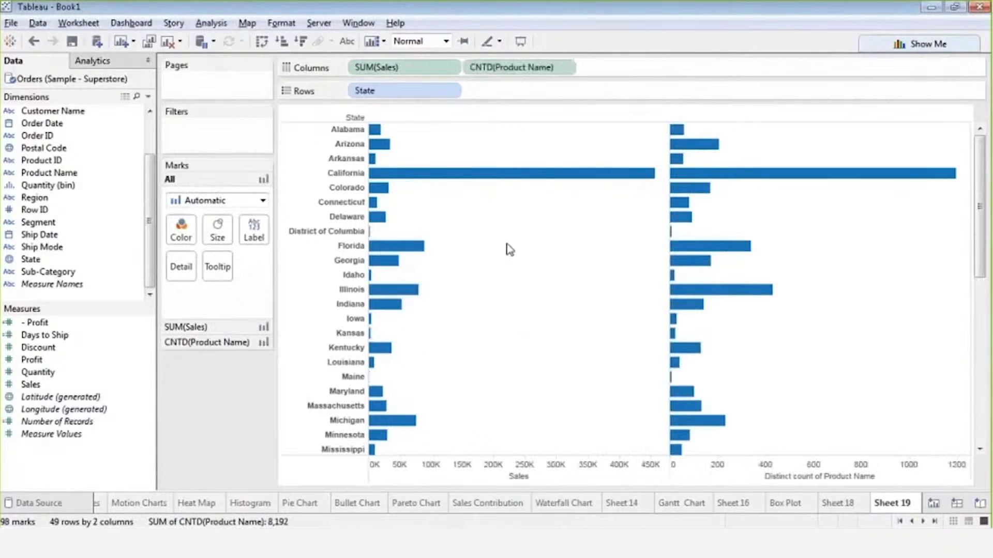
left_click(792, 400)
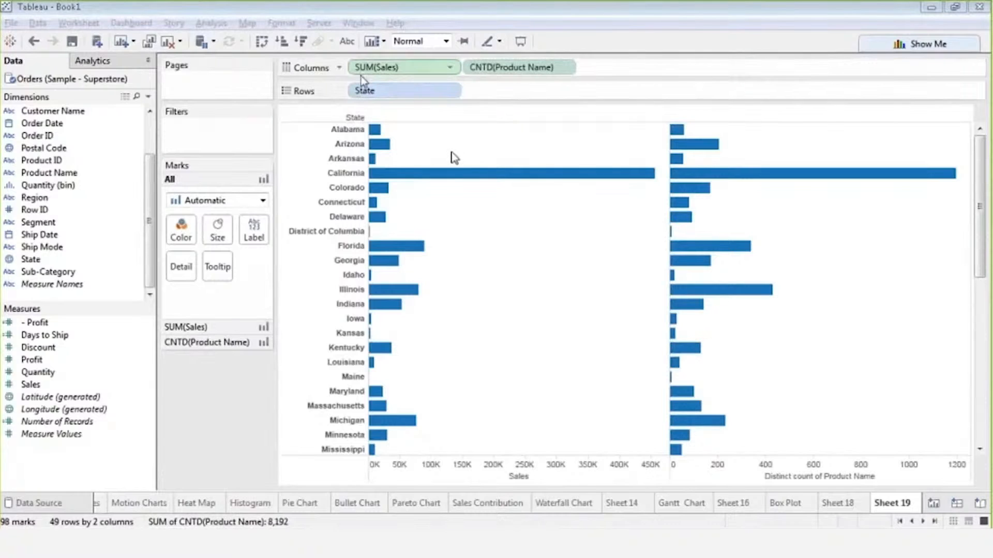
left_click(449, 72)
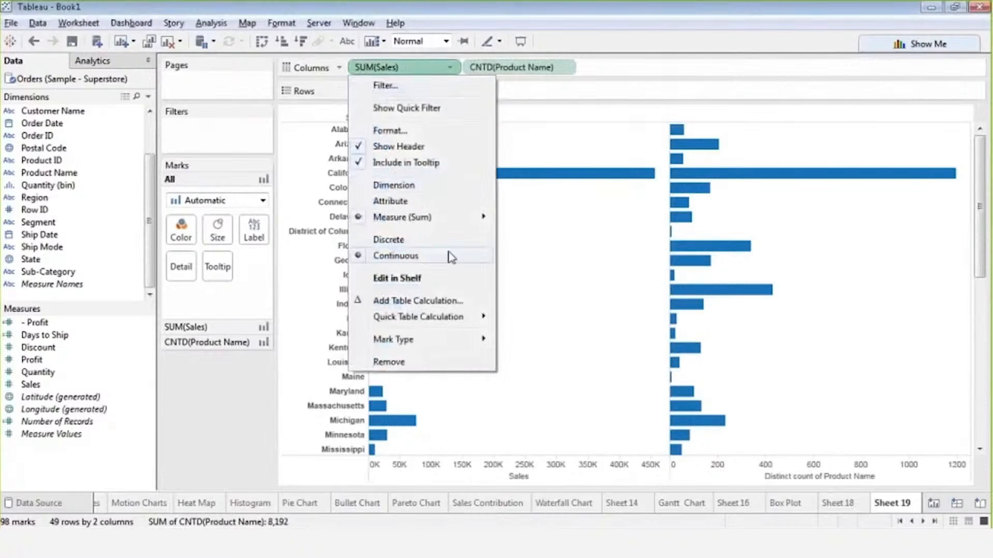
mouse_move(413, 221)
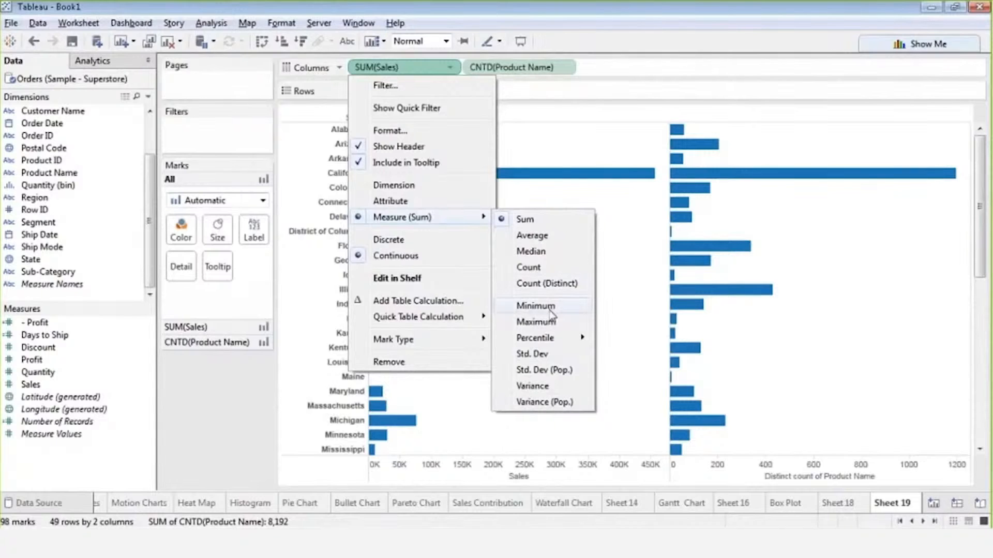
left_click(667, 375)
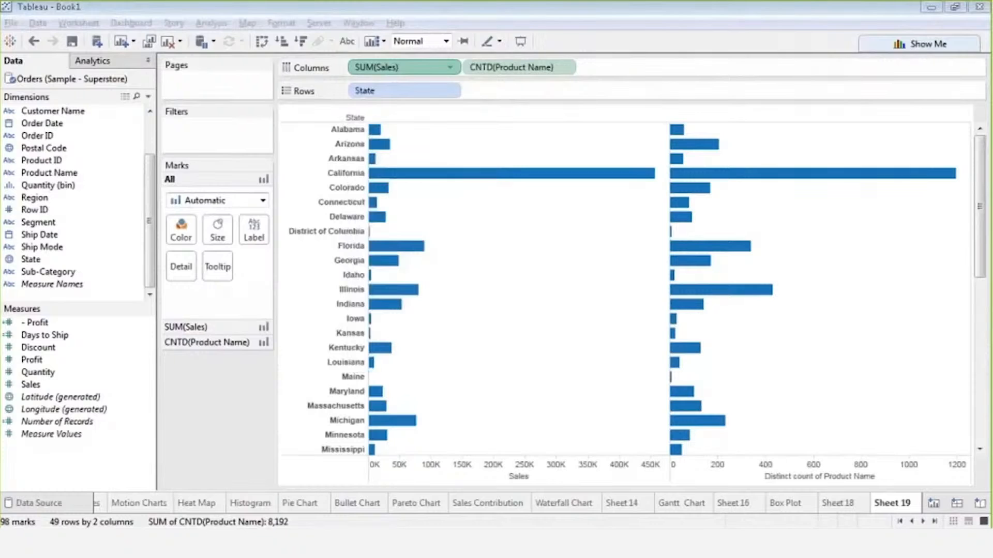
left_click(960, 253)
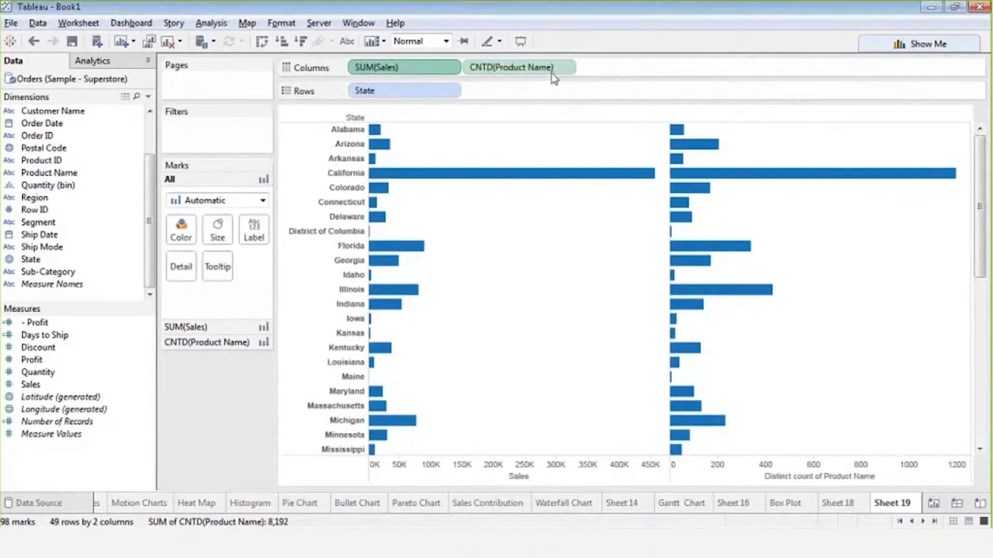
key("alt+Tab")
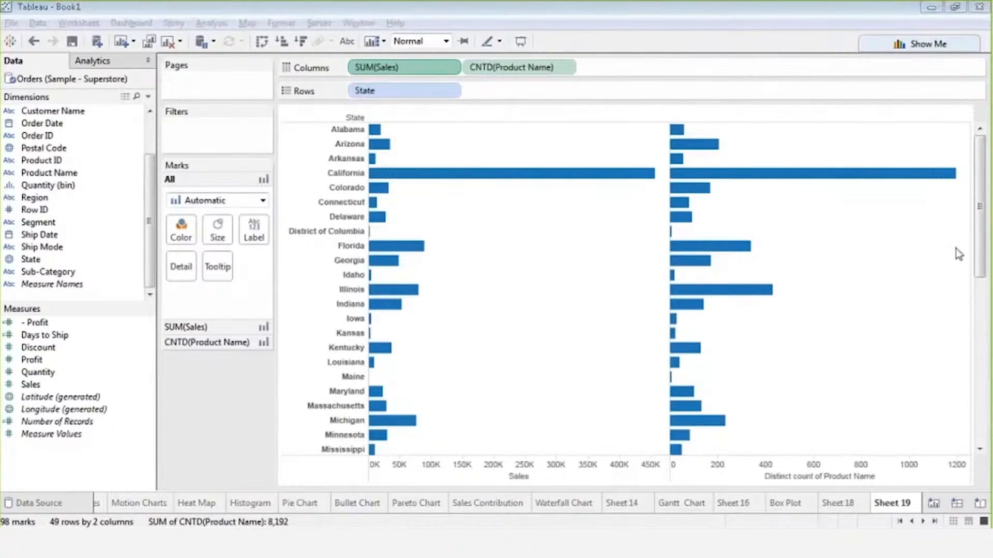
left_click_drag(509, 70, 30, 234)
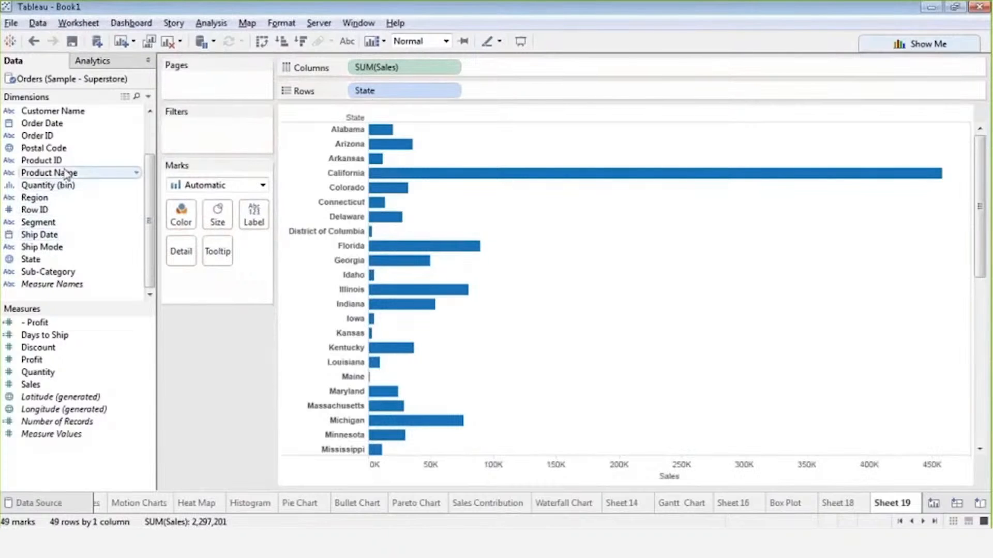
left_click_drag(65, 173, 508, 67)
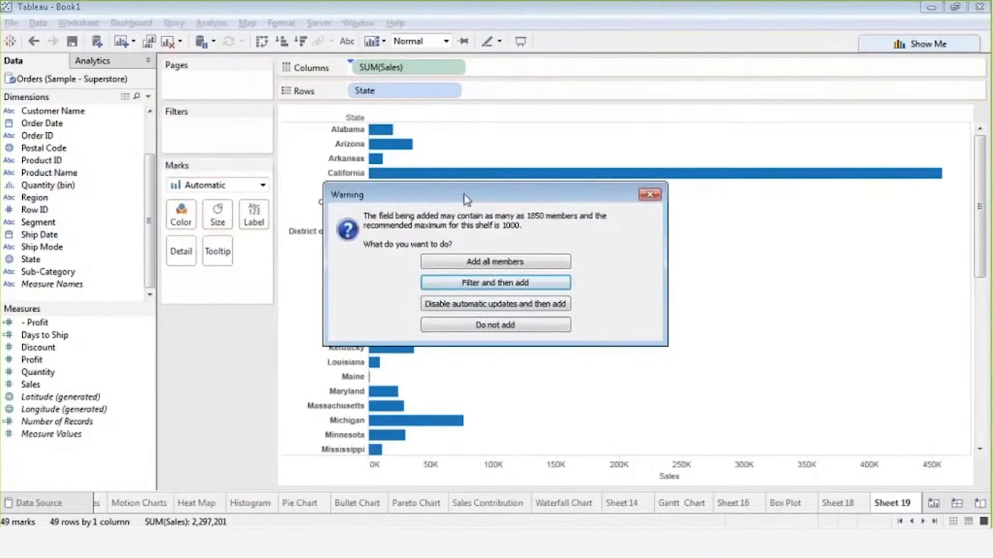
left_click(652, 196)
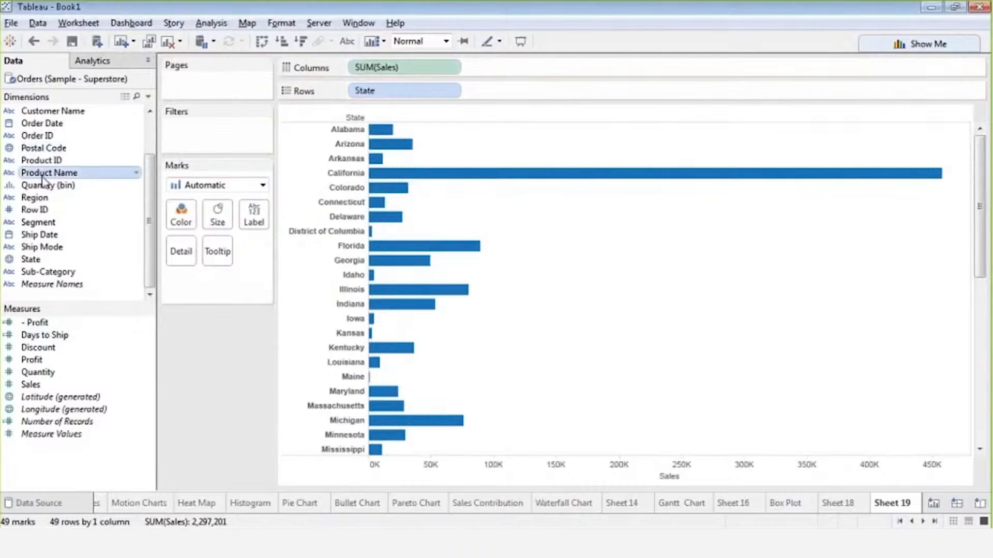
left_click_drag(43, 179, 492, 67)
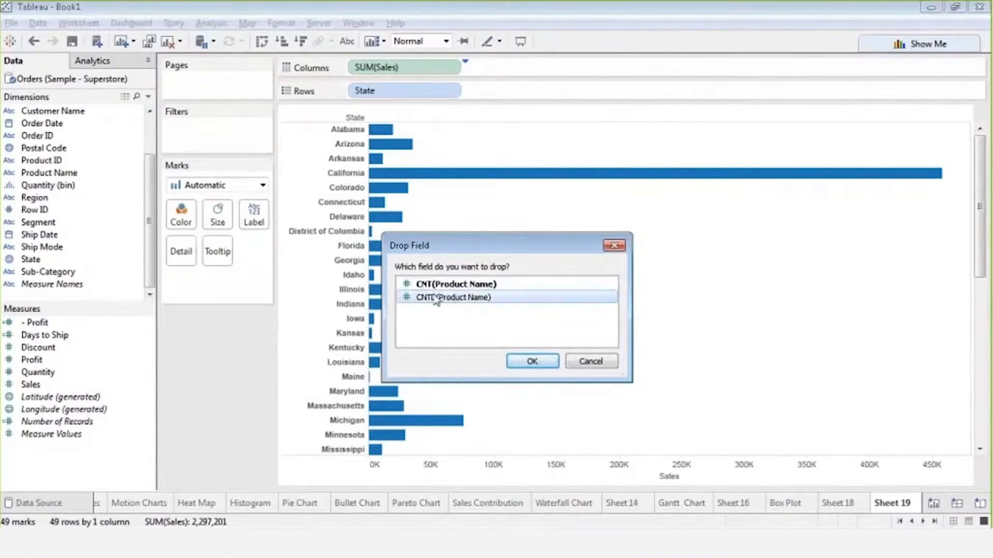
left_click(515, 364)
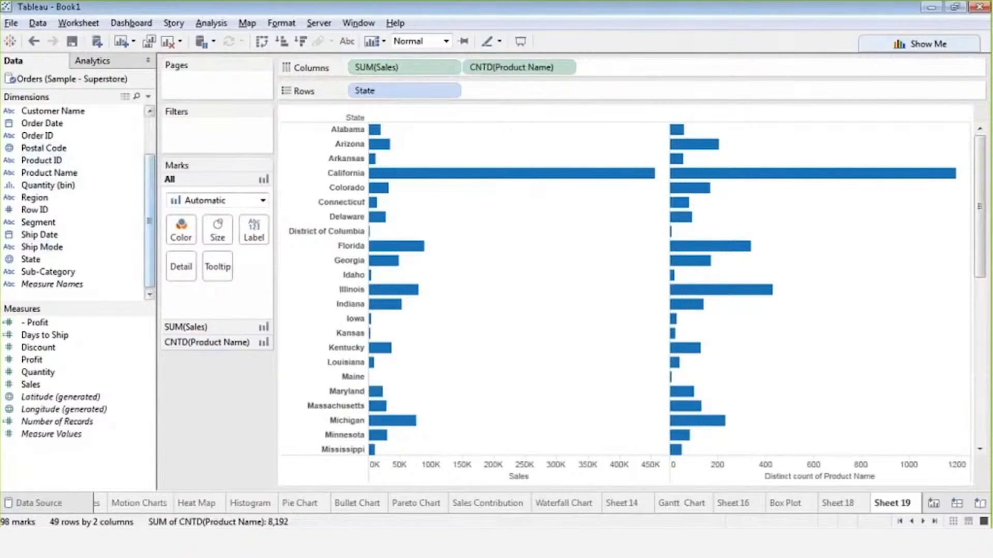
Try opening a new calculated field, then discard the empty calculation editor.
left_click_drag(66, 385, 68, 388)
right_click(68, 388)
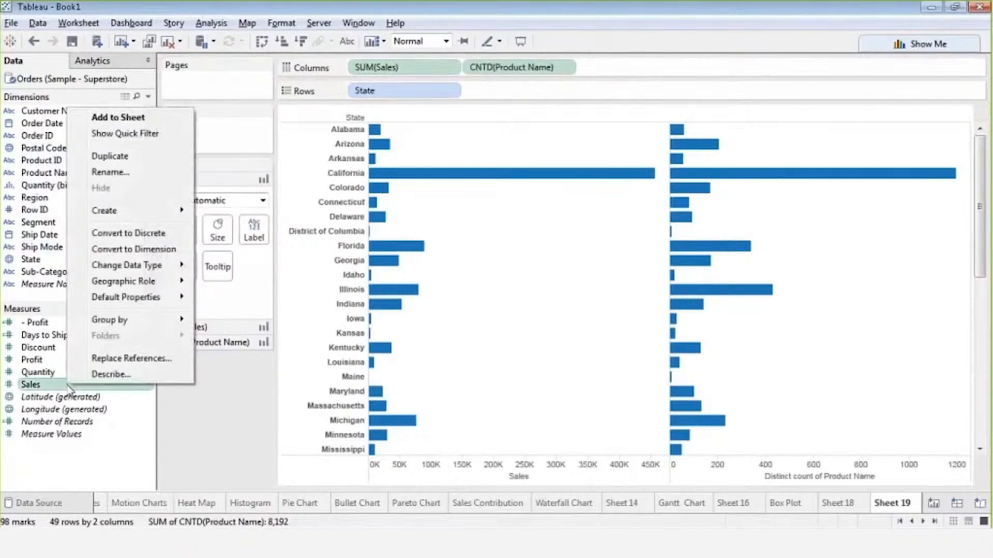
mouse_move(155, 211)
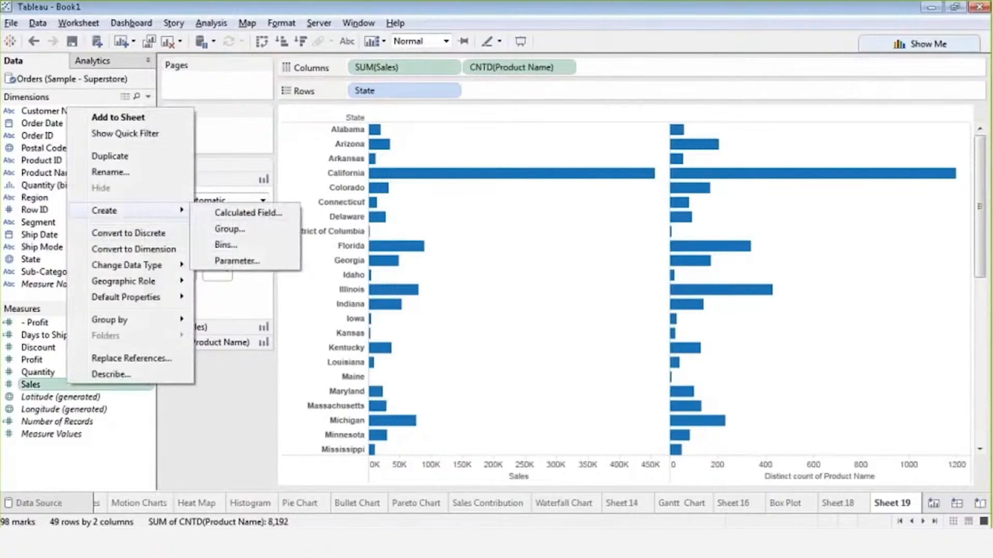
left_click(108, 412)
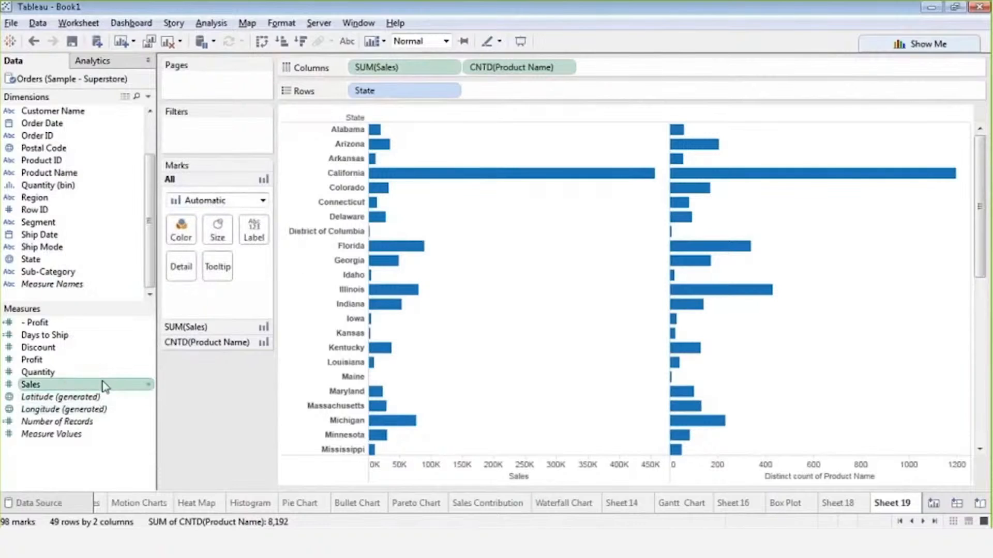
left_click(149, 96)
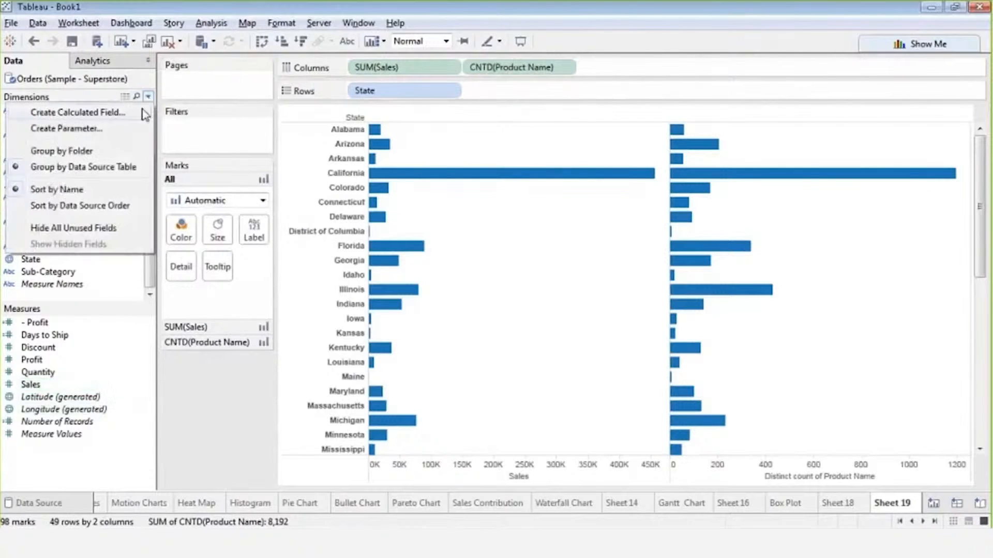
left_click(85, 114)
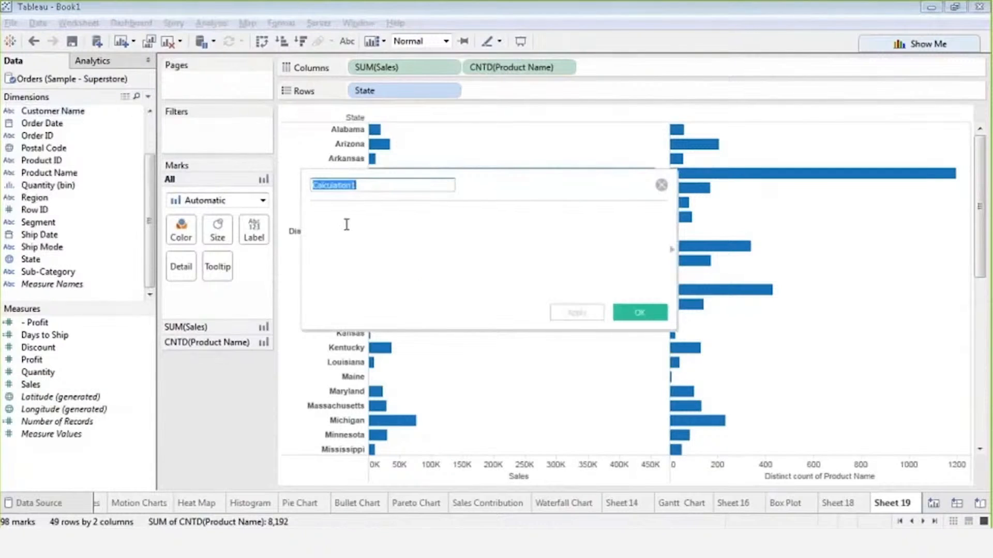
left_click(661, 185)
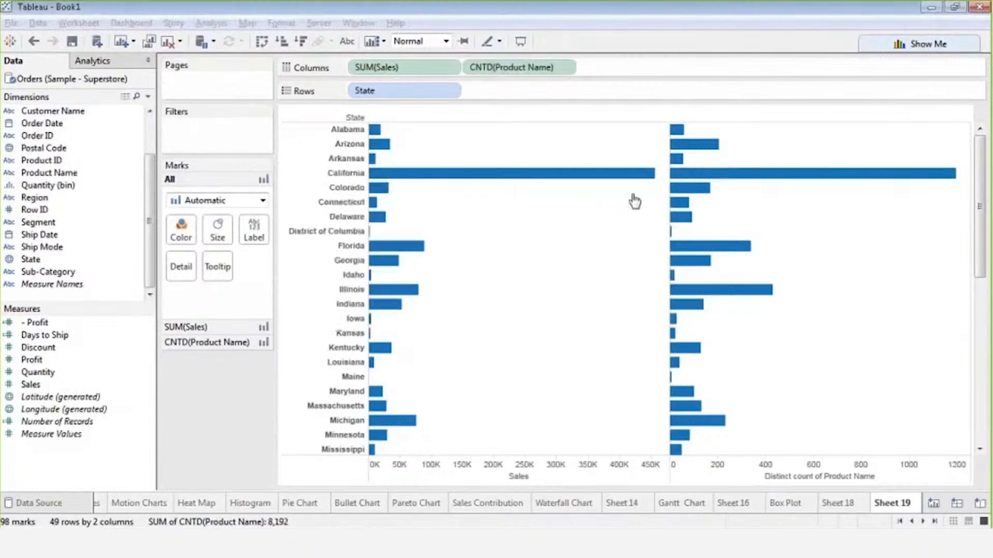
Create a calculated field from Sales, glance at the slides, and start typing Sum.
right_click(87, 389)
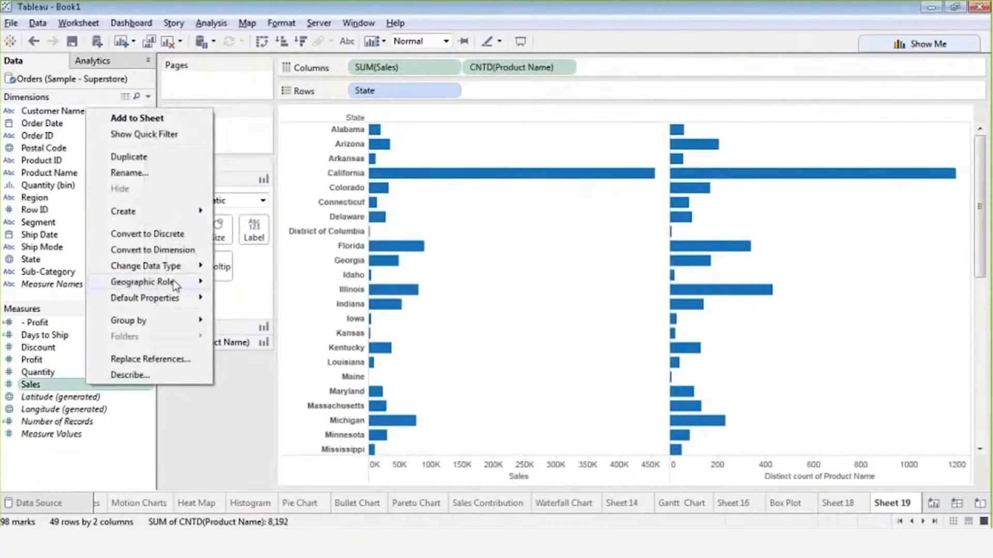
mouse_move(204, 212)
left_click(318, 213)
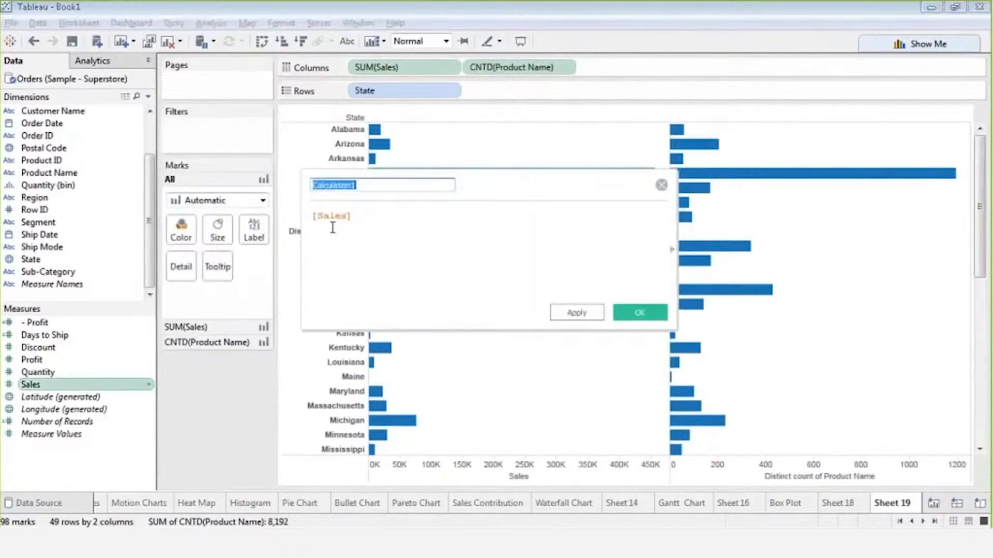
left_click(316, 217)
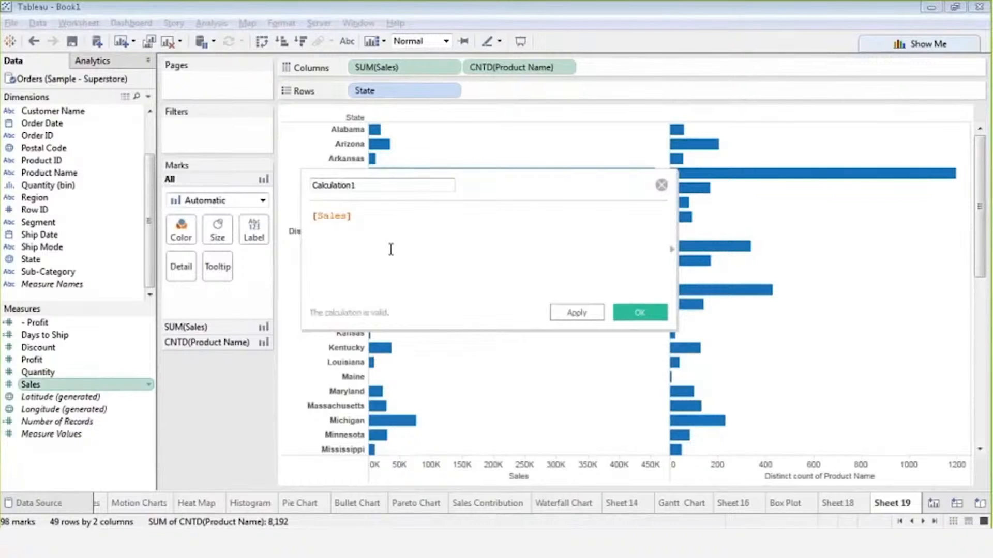
key("Escape")
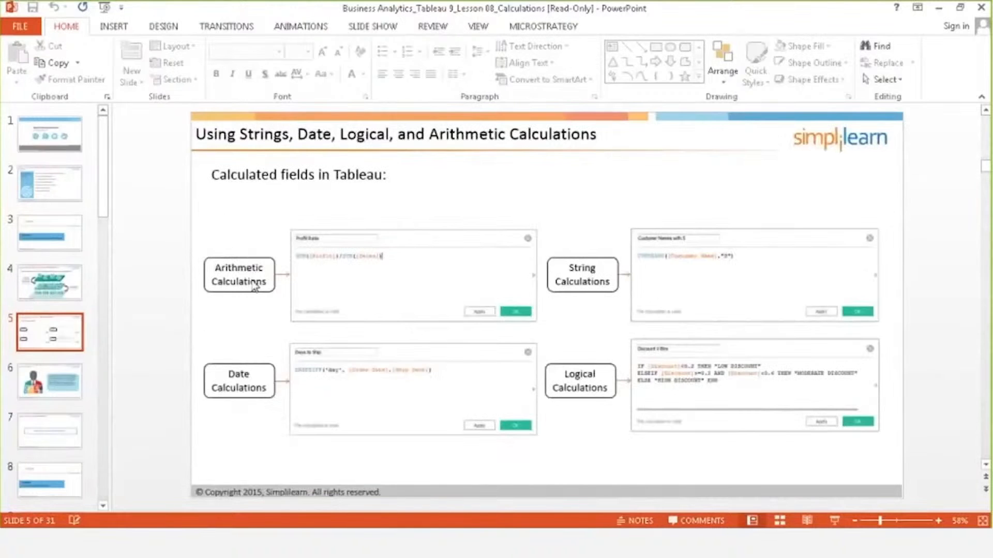
key("alt+Tab")
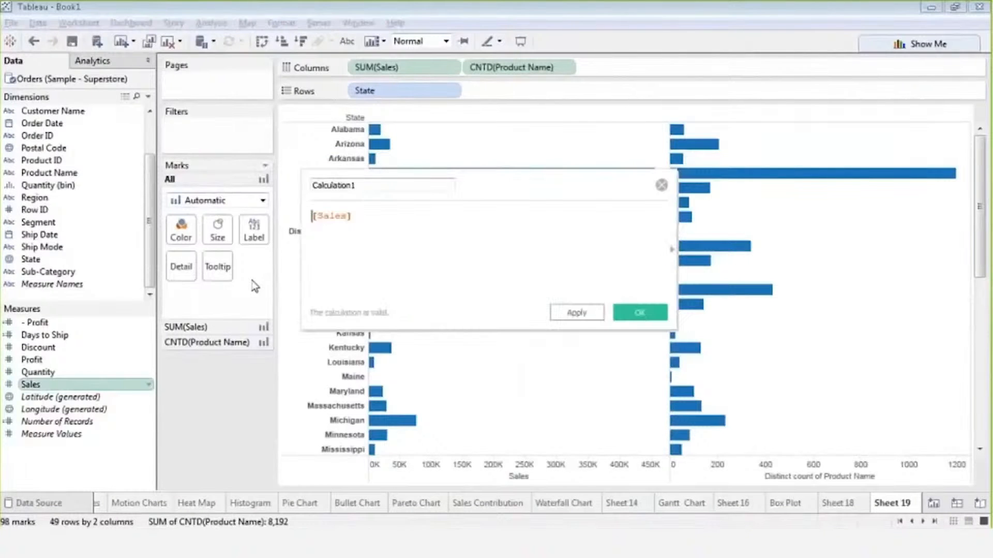
type("Sum")
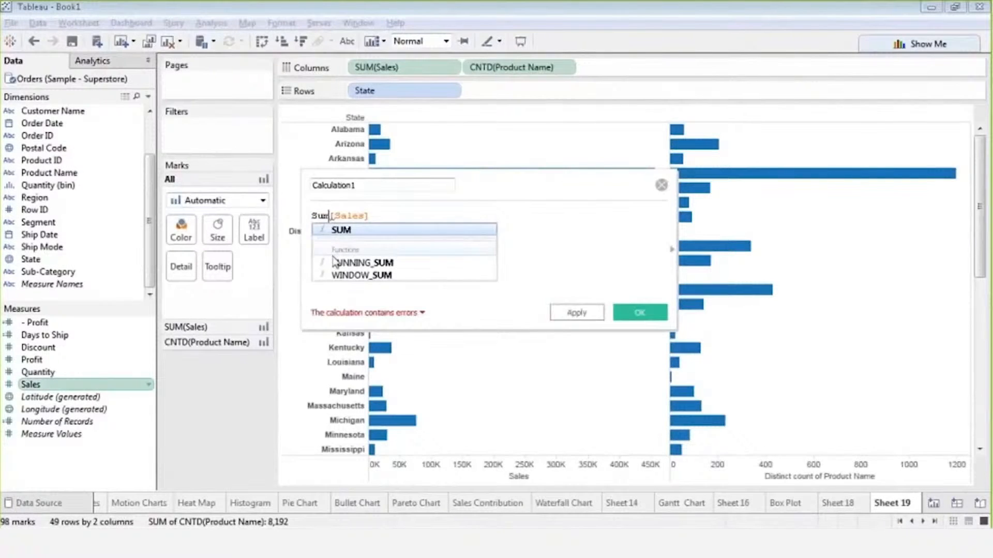
Build SUM([Sales]) in the formula, removing the stray [Sales] reference.
left_click(341, 231)
left_click(378, 216)
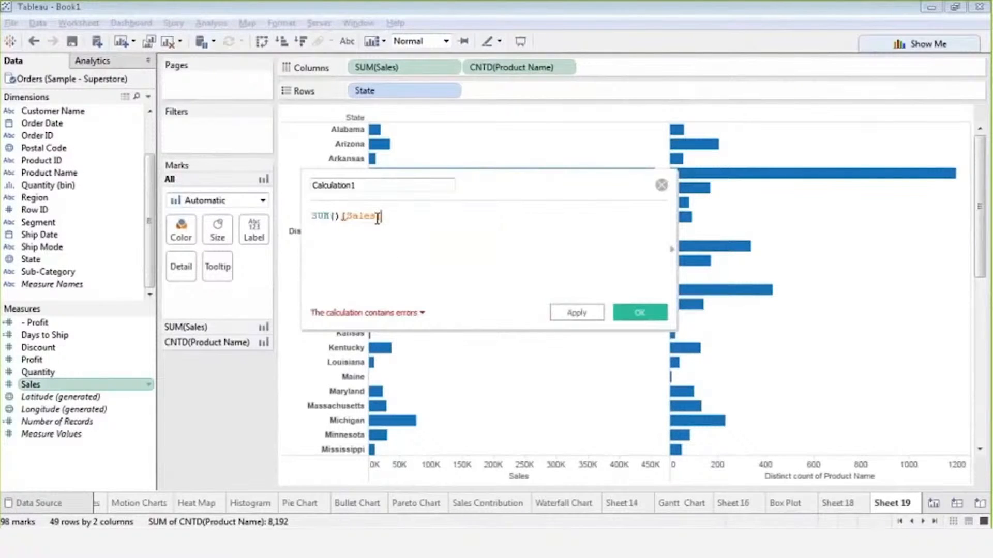
left_click_drag(378, 217, 342, 217)
key("BackSpace")
key("Left")
type("S")
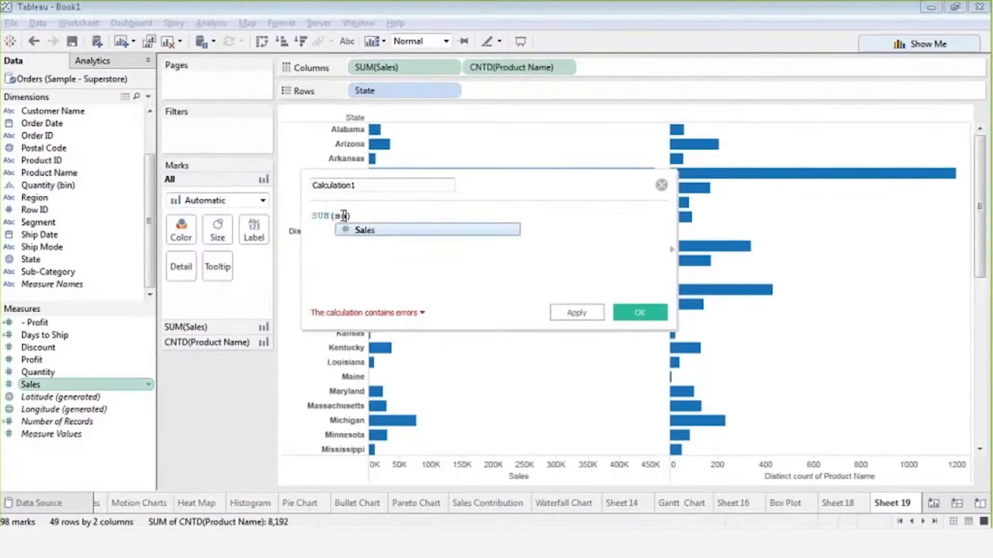
left_click(364, 226)
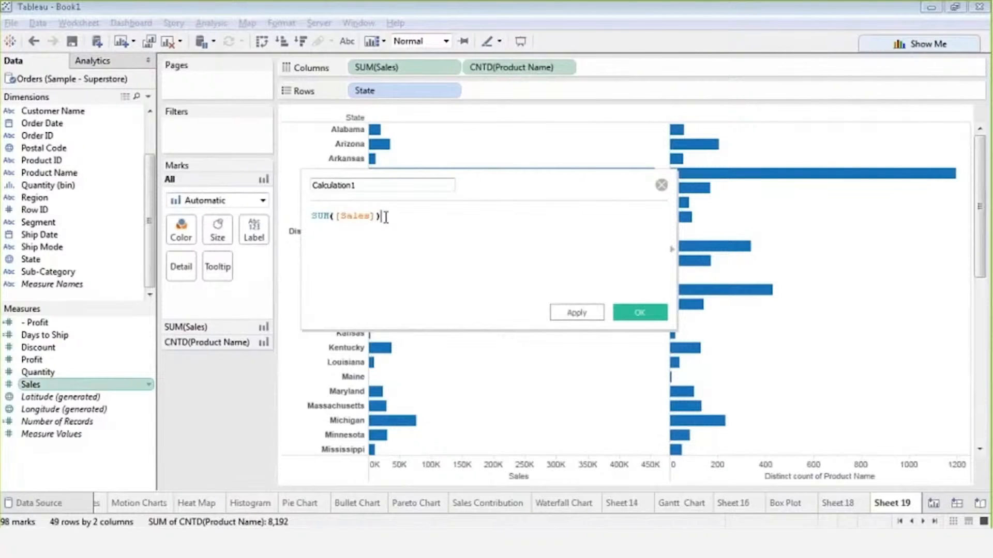
Divide by COUNTD([Product Name]) and rename the field 'Sales Per Item'.
type("/")
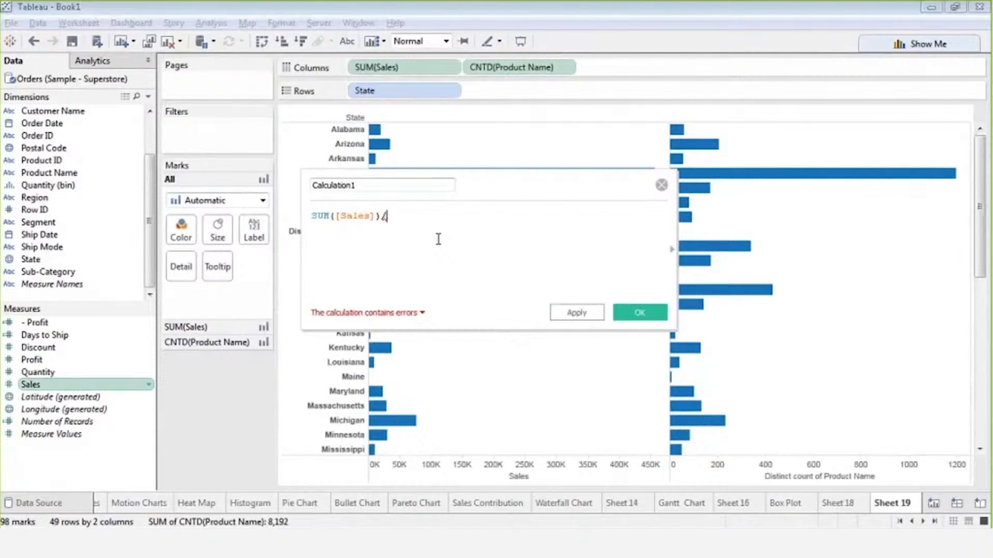
type("coun")
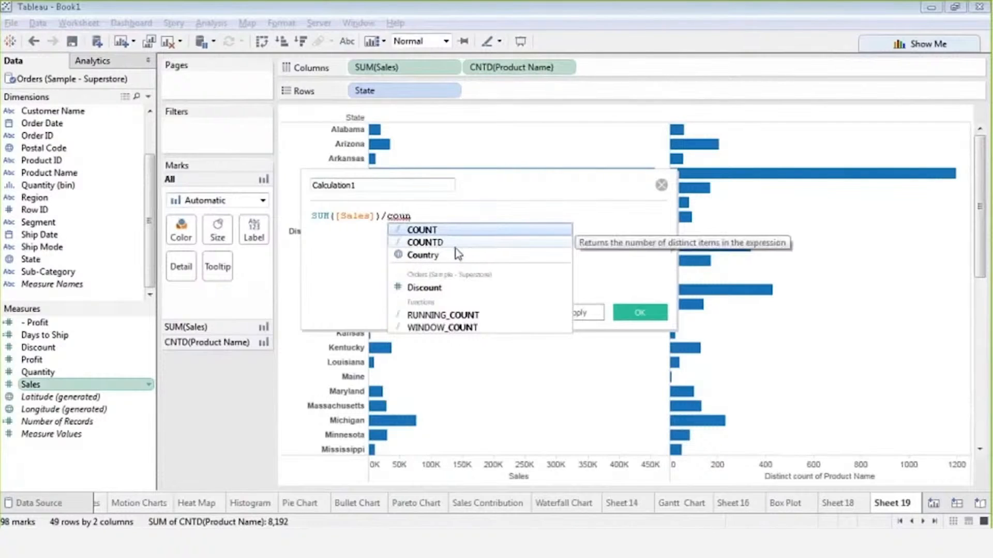
type("t")
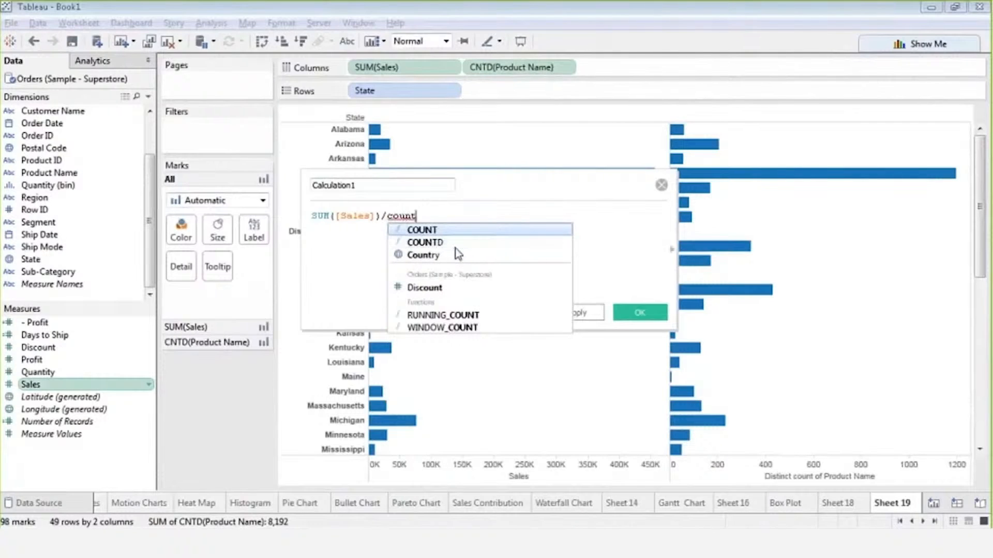
left_click(447, 245)
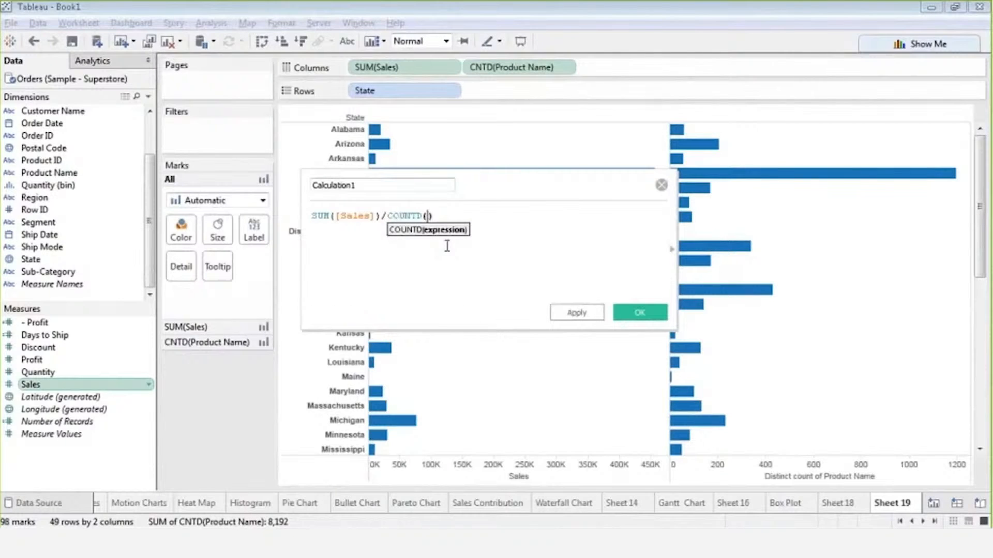
type("pro")
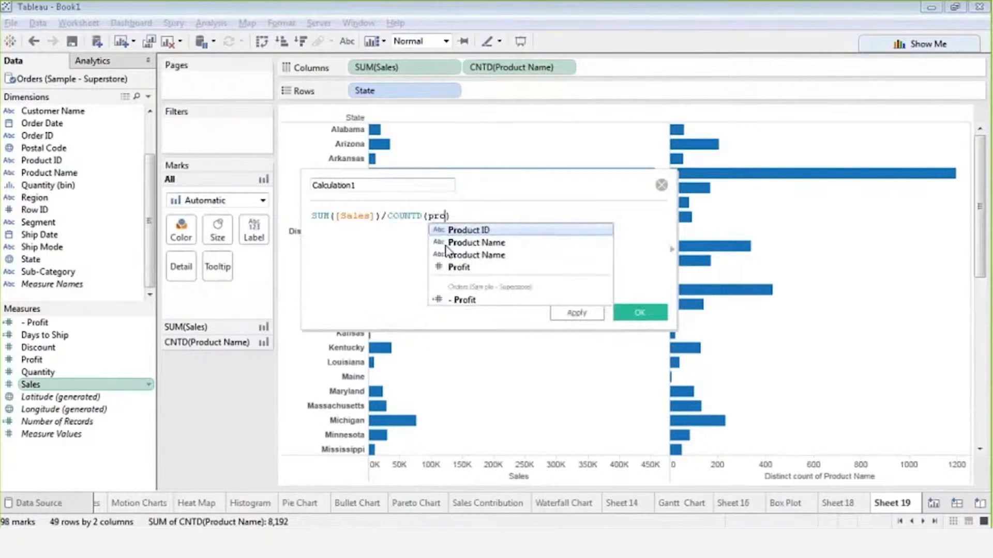
left_click(459, 242)
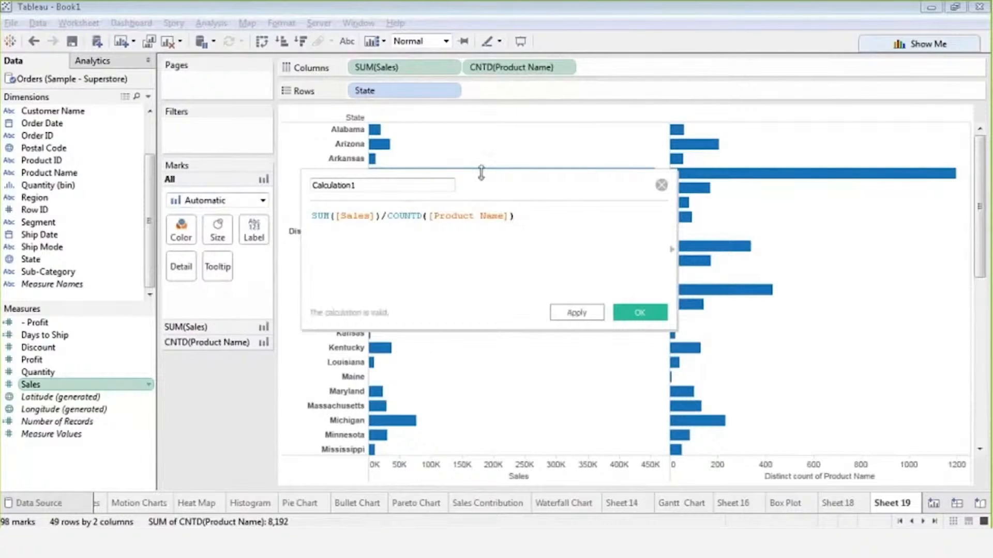
left_click_drag(408, 185, 246, 179)
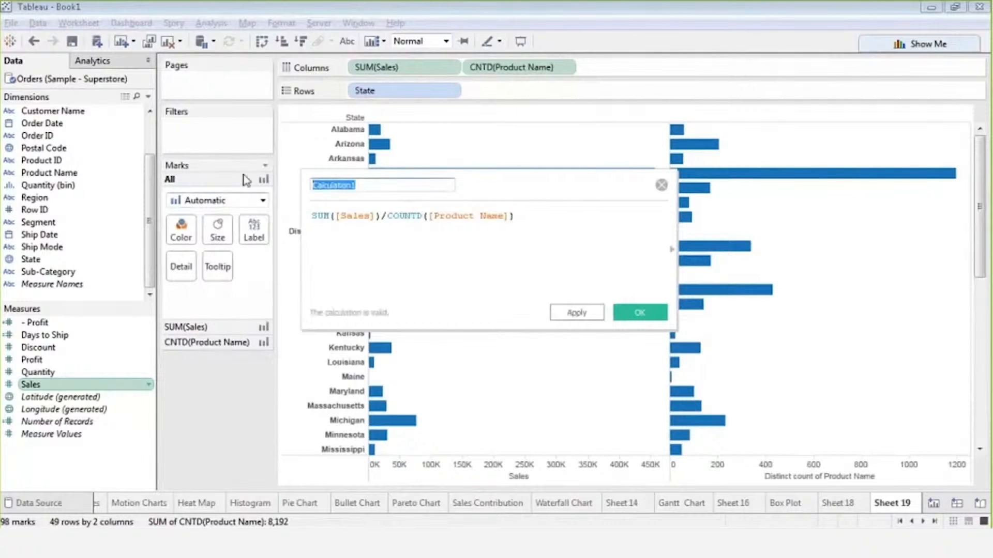
type("Sales")
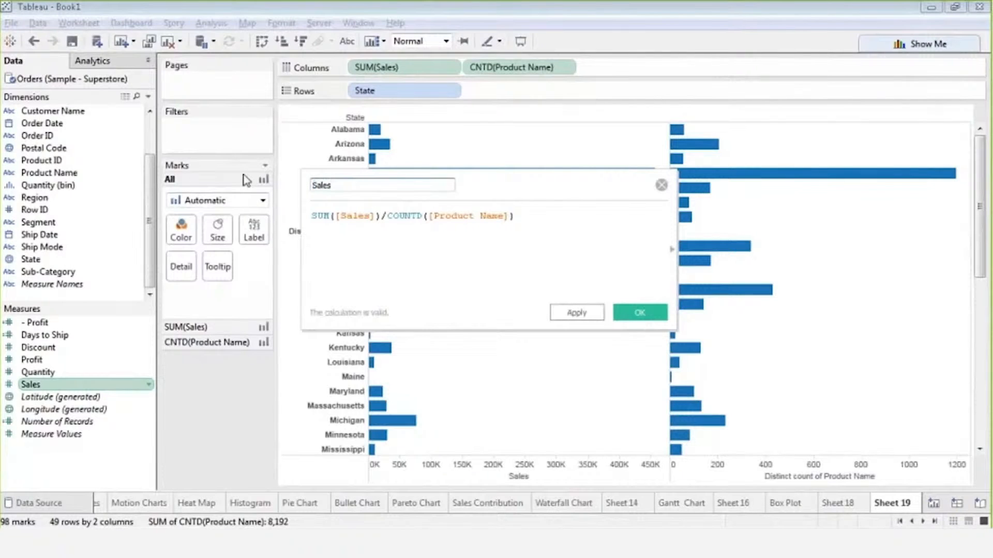